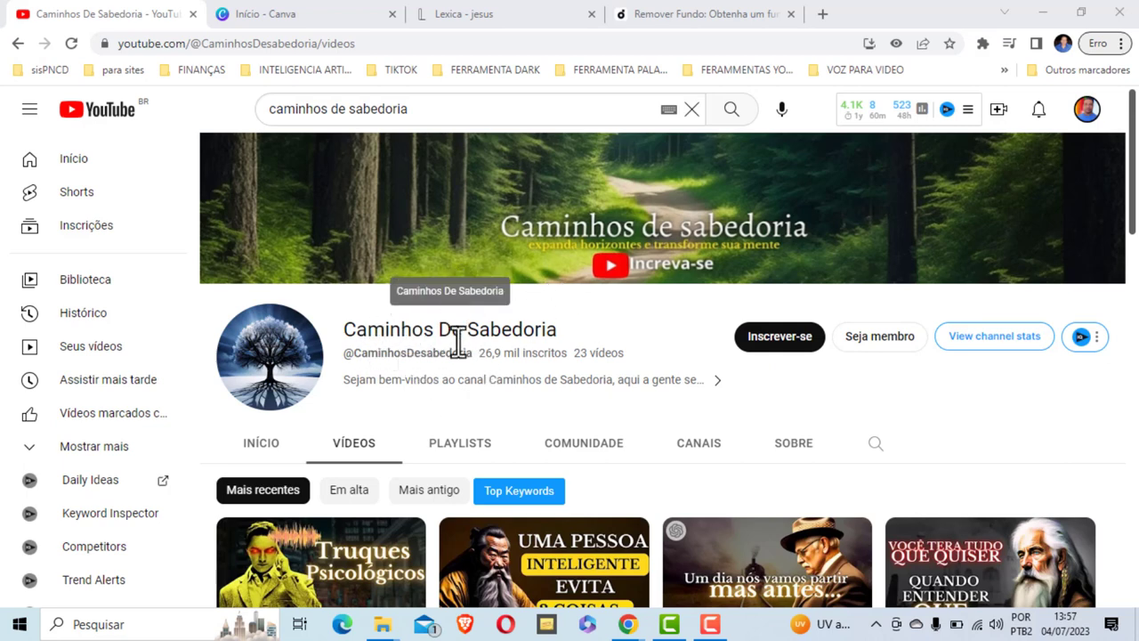
# - Browse the YouTube channel's video list, then switch to the 'Início - Canva' tab
pyautogui.scroll(-1, 424, 329)
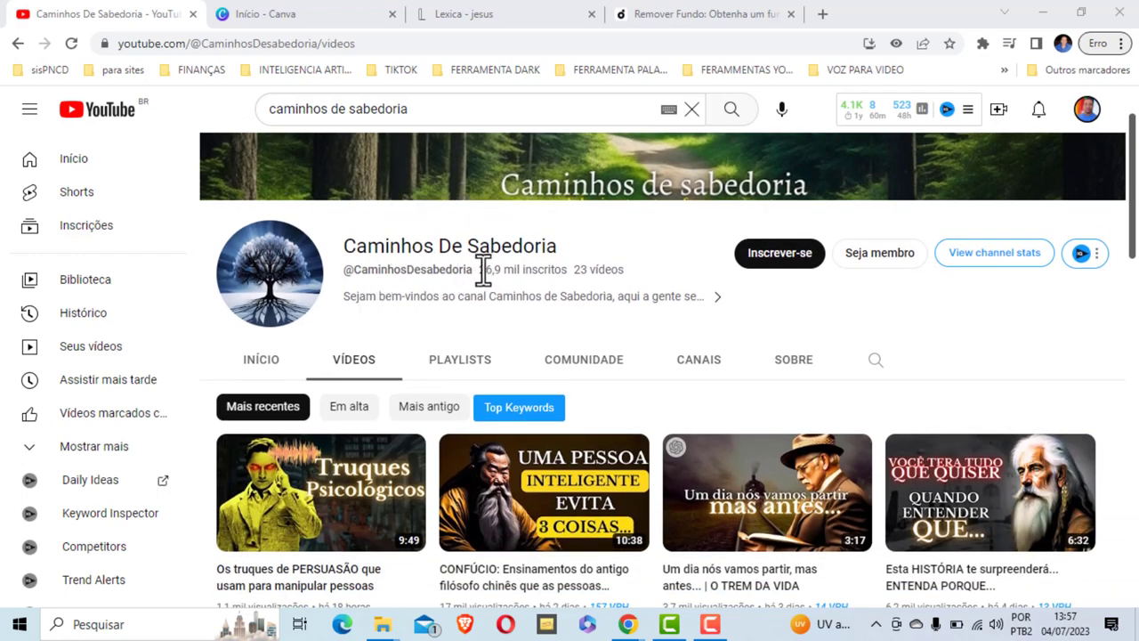
pyautogui.scroll(-1, 544, 307)
pyautogui.scroll(-1, 543, 307)
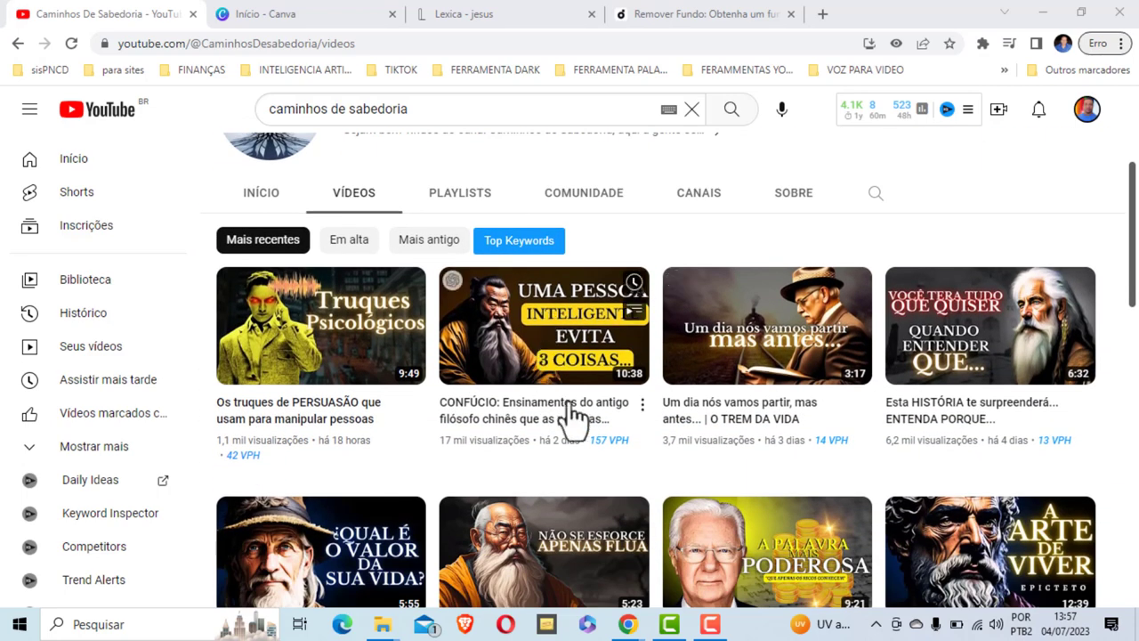
pyautogui.scroll(2, 529, 383)
pyautogui.scroll(1, 530, 382)
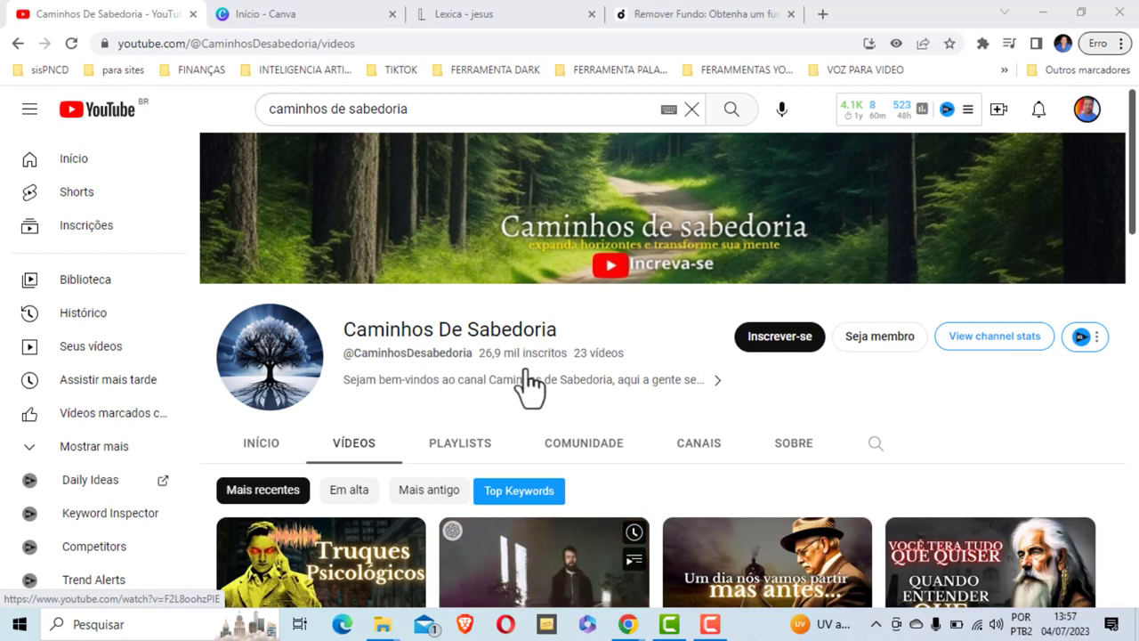
pyautogui.scroll(-3, 427, 334)
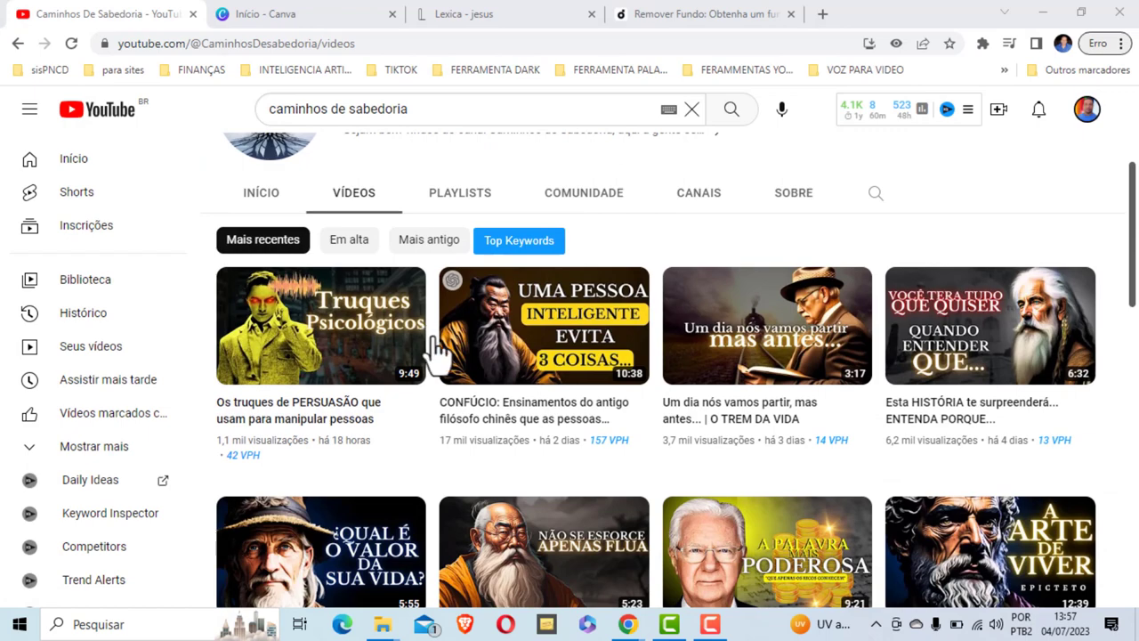
pyautogui.scroll(-2, 539, 356)
pyautogui.scroll(-2, 539, 354)
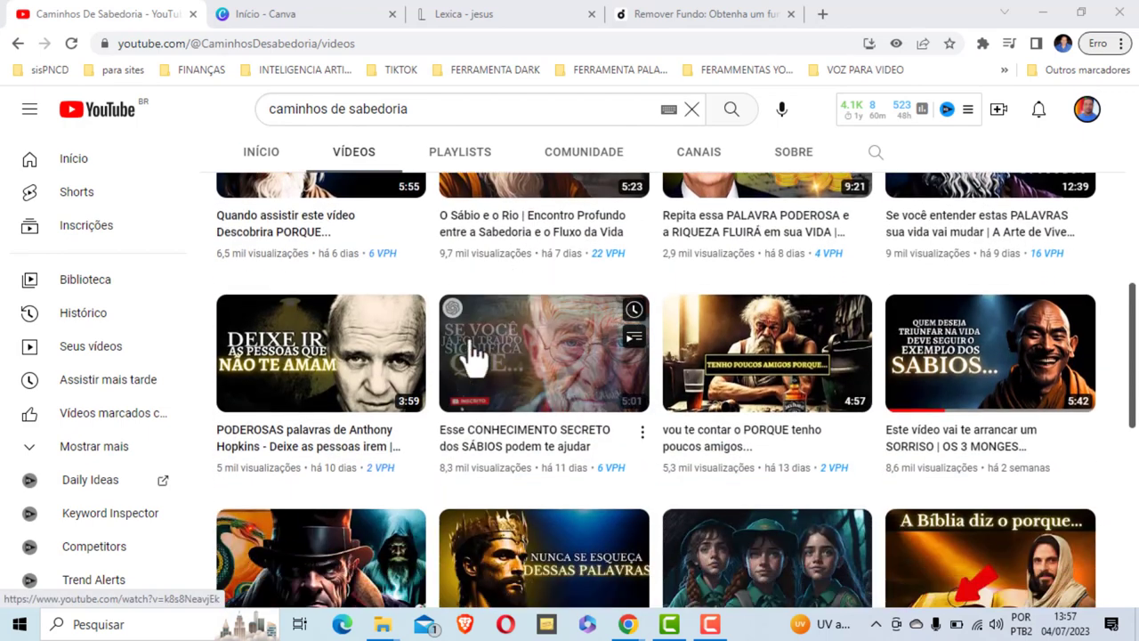
pyautogui.scroll(-2, 701, 347)
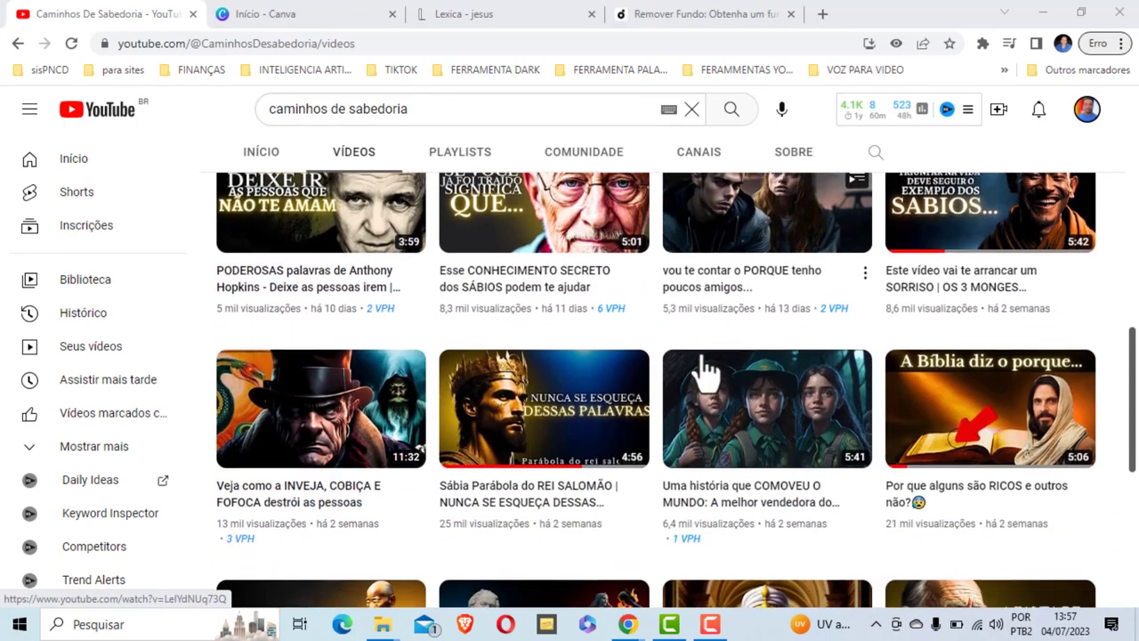
pyautogui.scroll(-1, 699, 368)
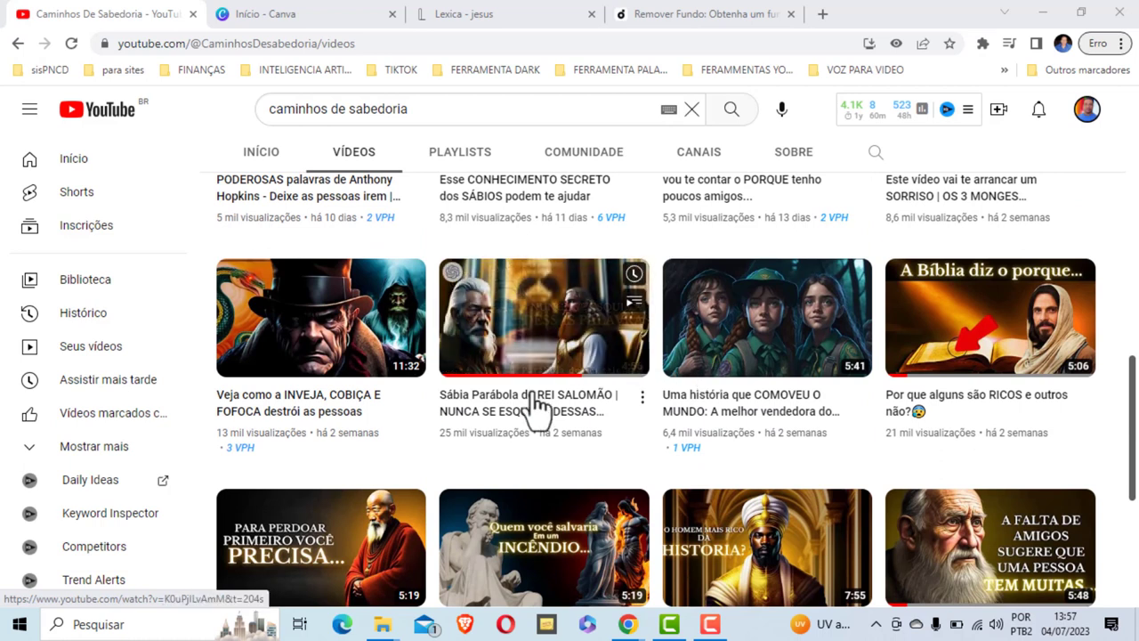
pyautogui.moveTo(766, 409)
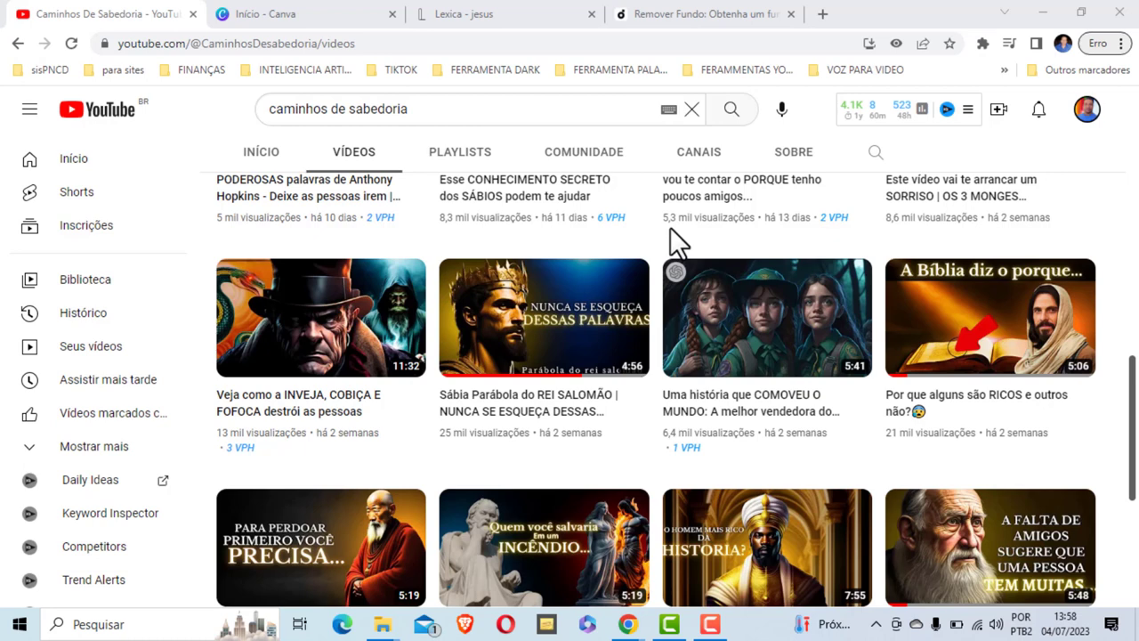
pyautogui.scroll(-1, 670, 227)
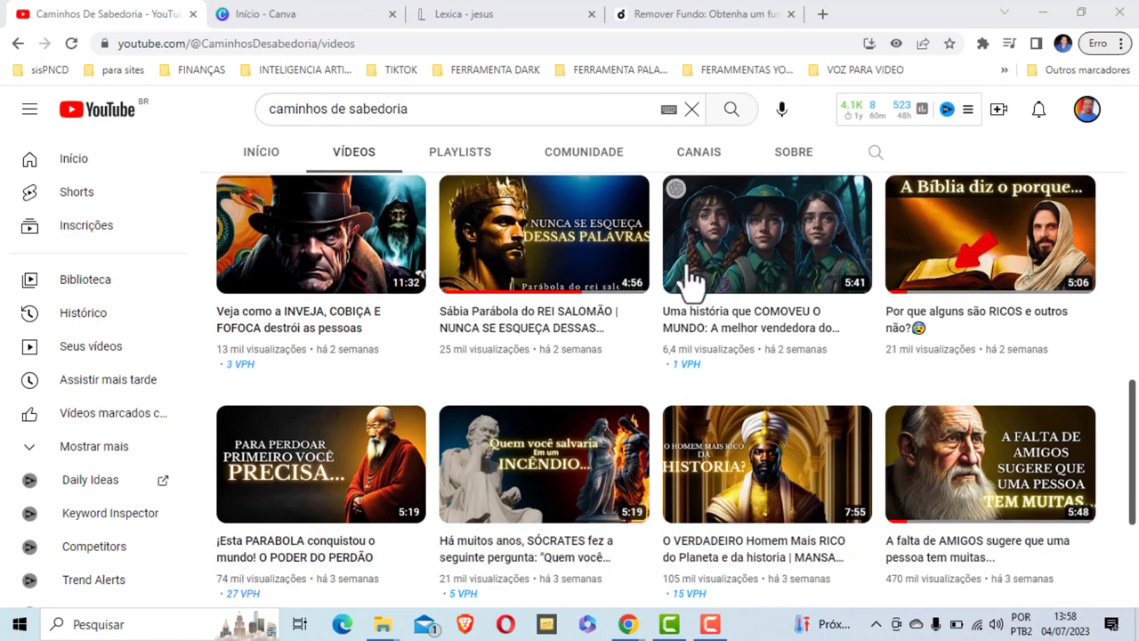
pyautogui.scroll(-1, 334, 391)
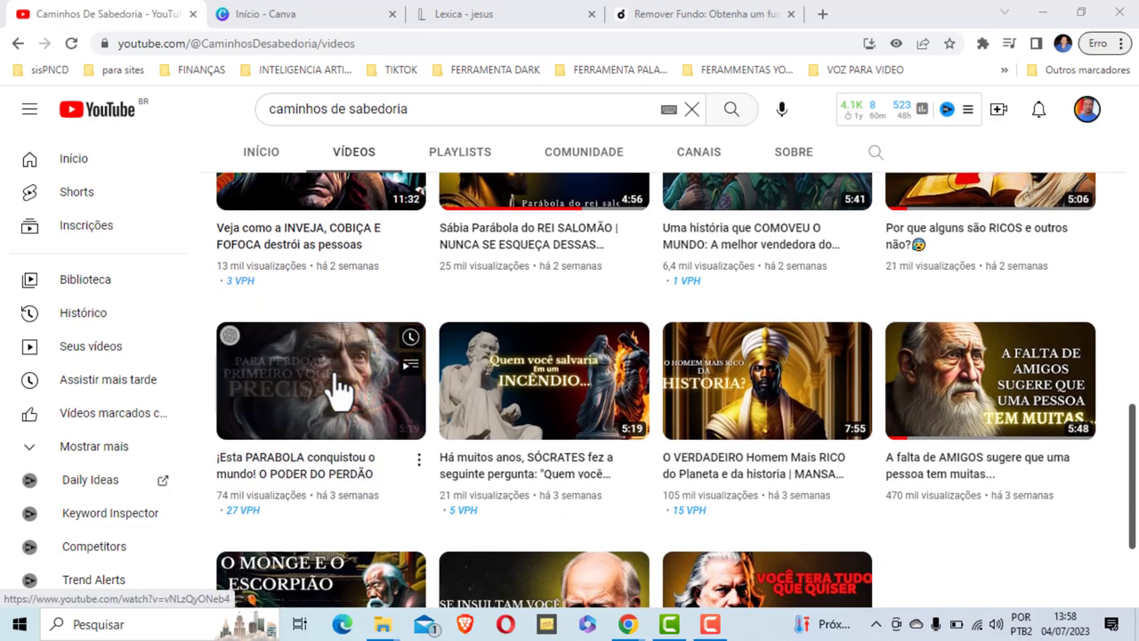
pyautogui.scroll(-1, 334, 389)
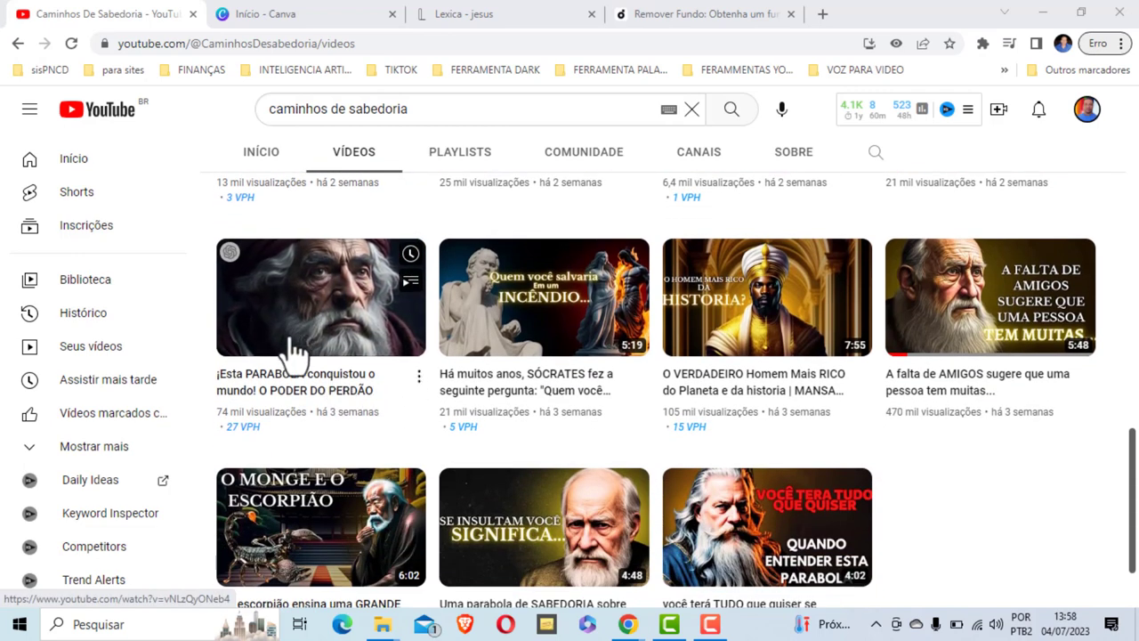
pyautogui.scroll(1, 565, 356)
pyautogui.scroll(3, 565, 356)
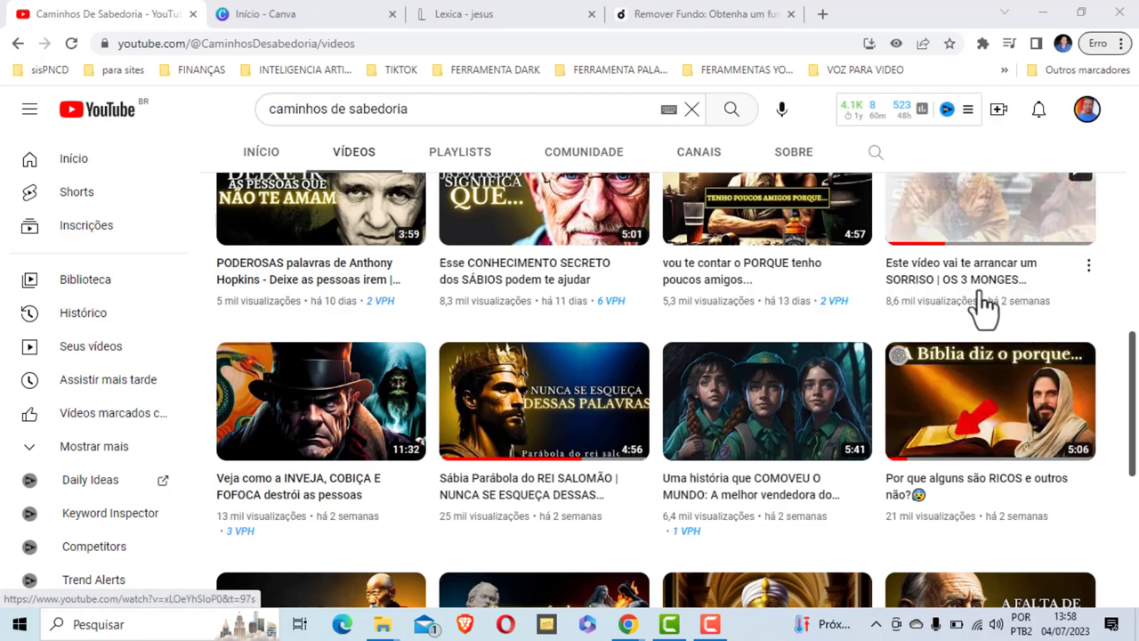
pyautogui.moveTo(990, 400)
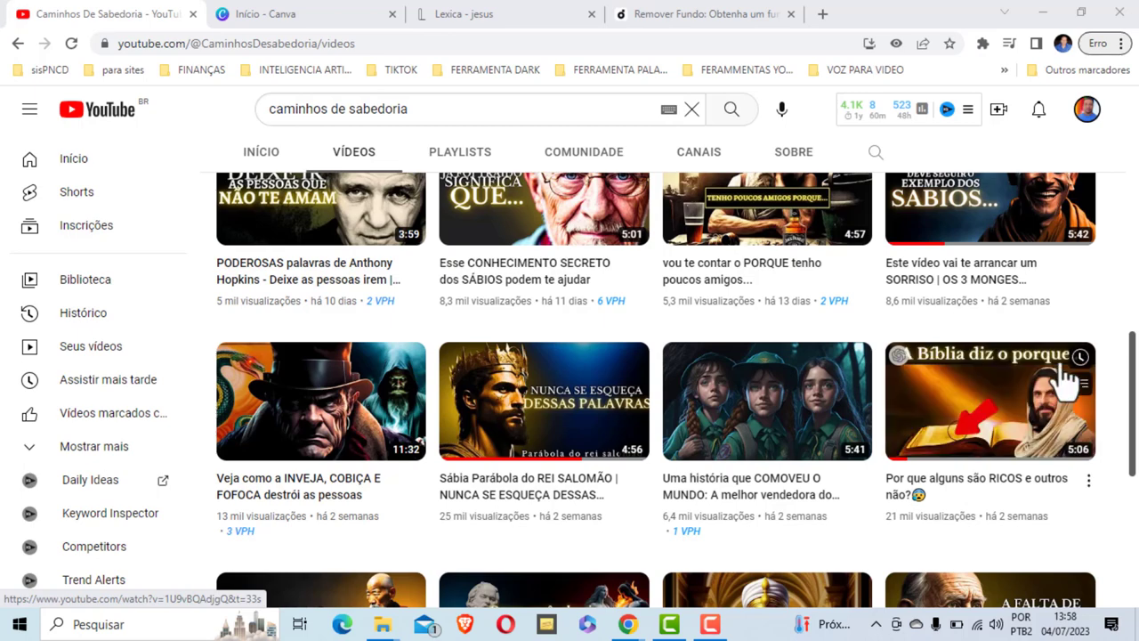
pyautogui.scroll(3, 703, 376)
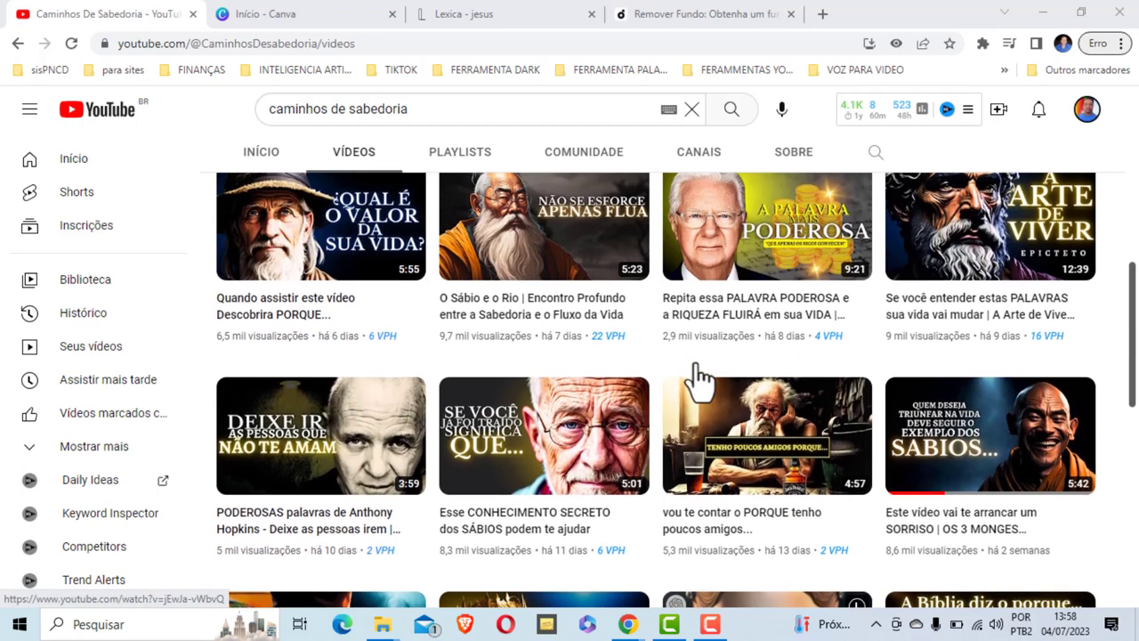
pyautogui.scroll(1, 699, 376)
pyautogui.scroll(2, 698, 377)
pyautogui.scroll(2, 699, 377)
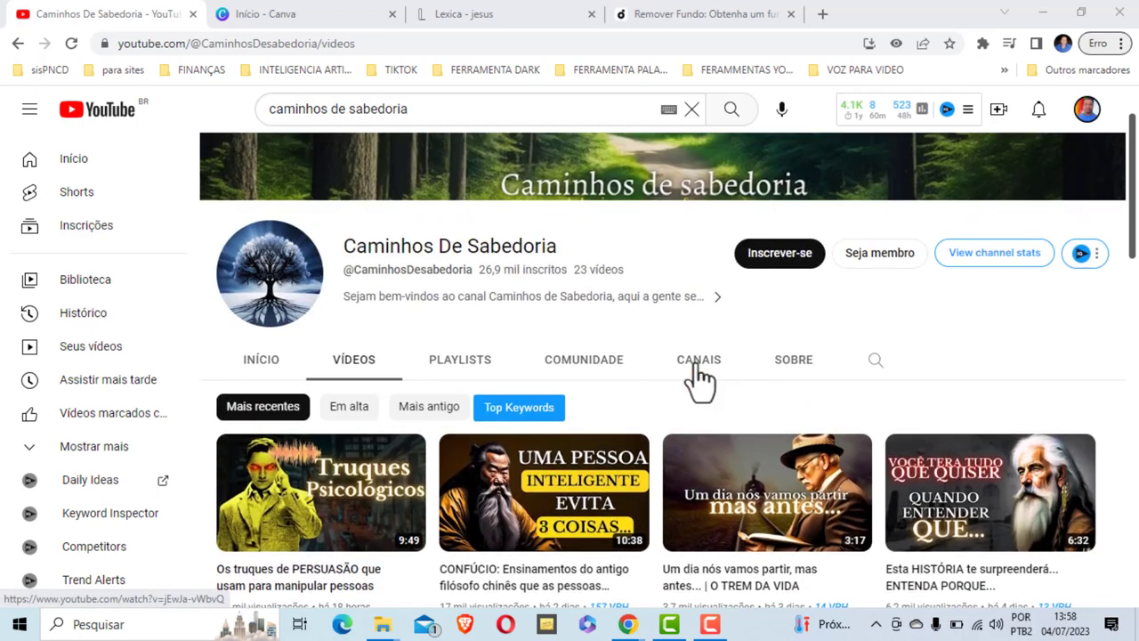
pyautogui.scroll(-1, 698, 377)
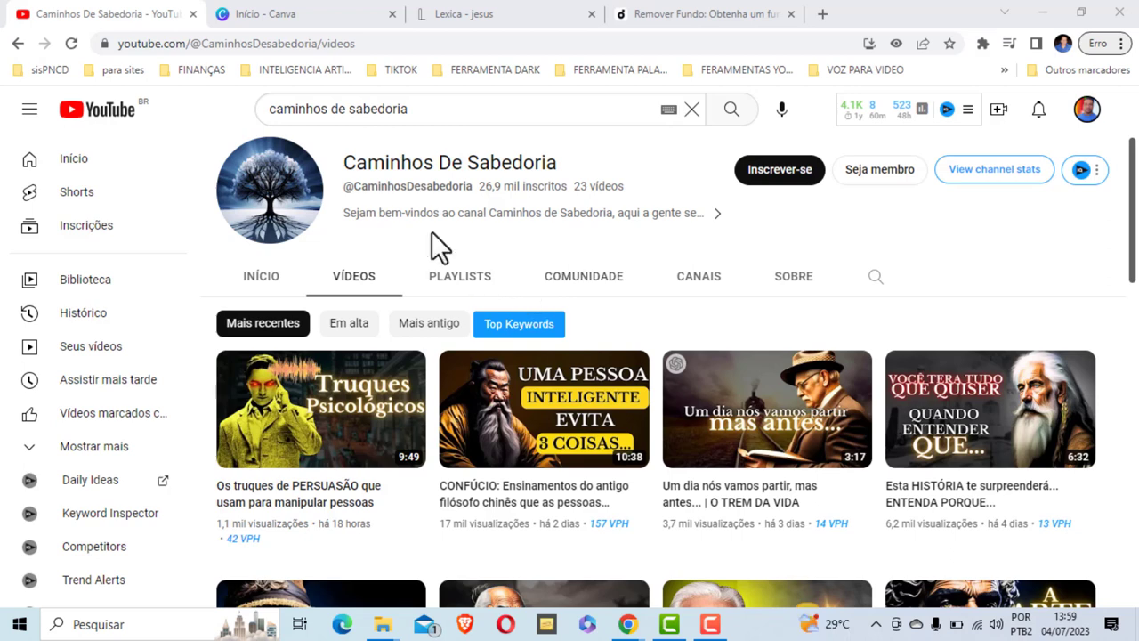
pyautogui.click(332, 16)
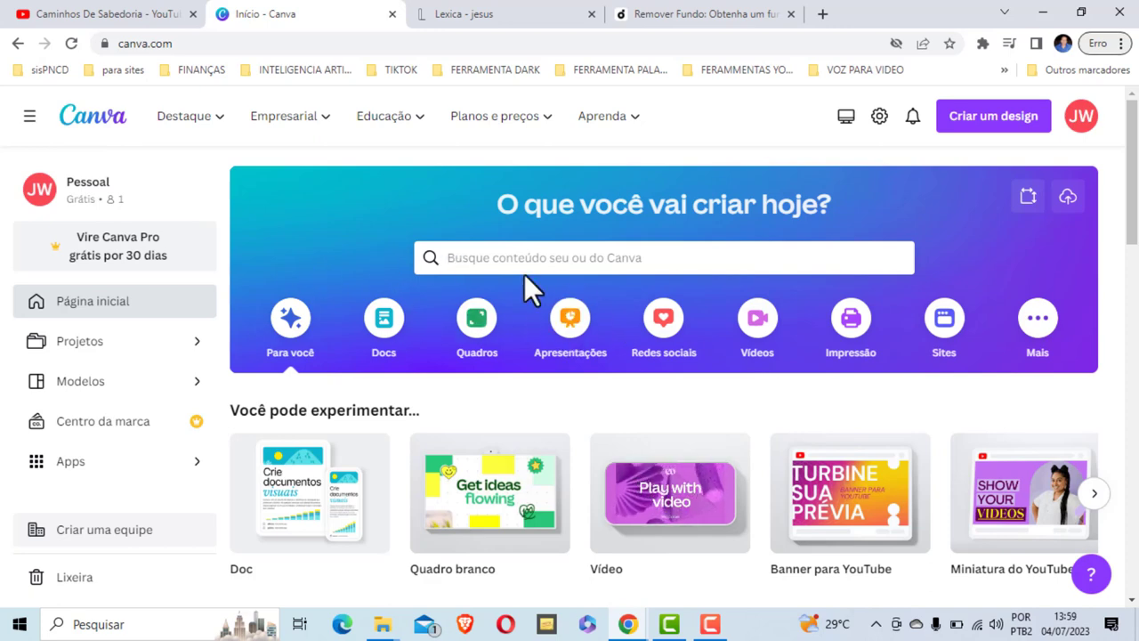
# - Search Canva for 'youtube' and choose the 'Miniatura do YouTube' suggestion
pyautogui.click(481, 260)
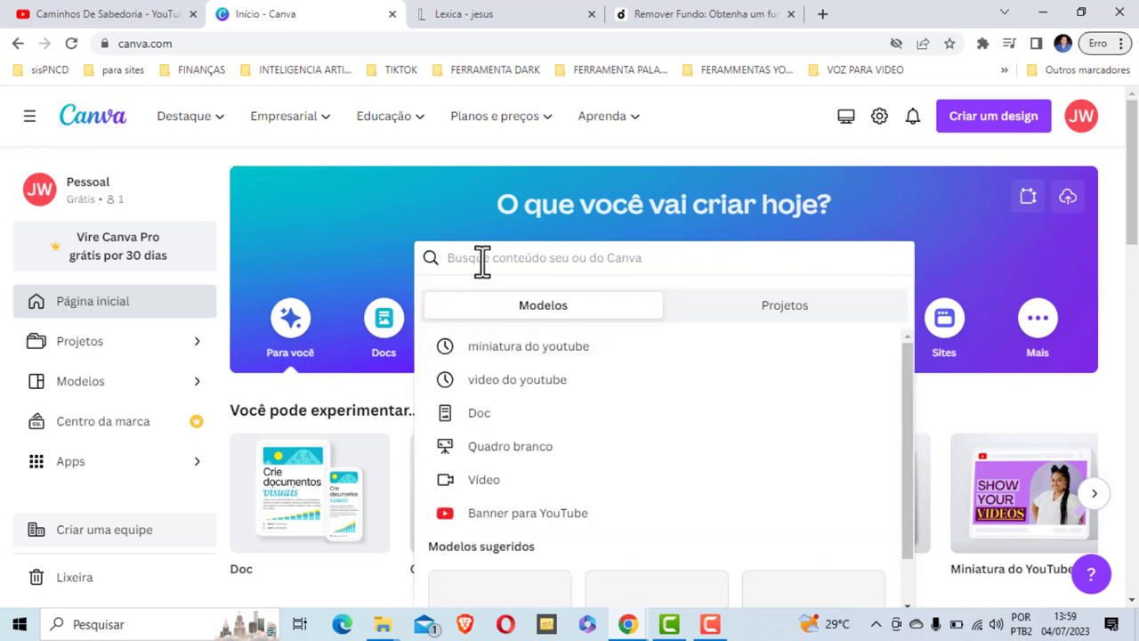
pyautogui.write('yout')
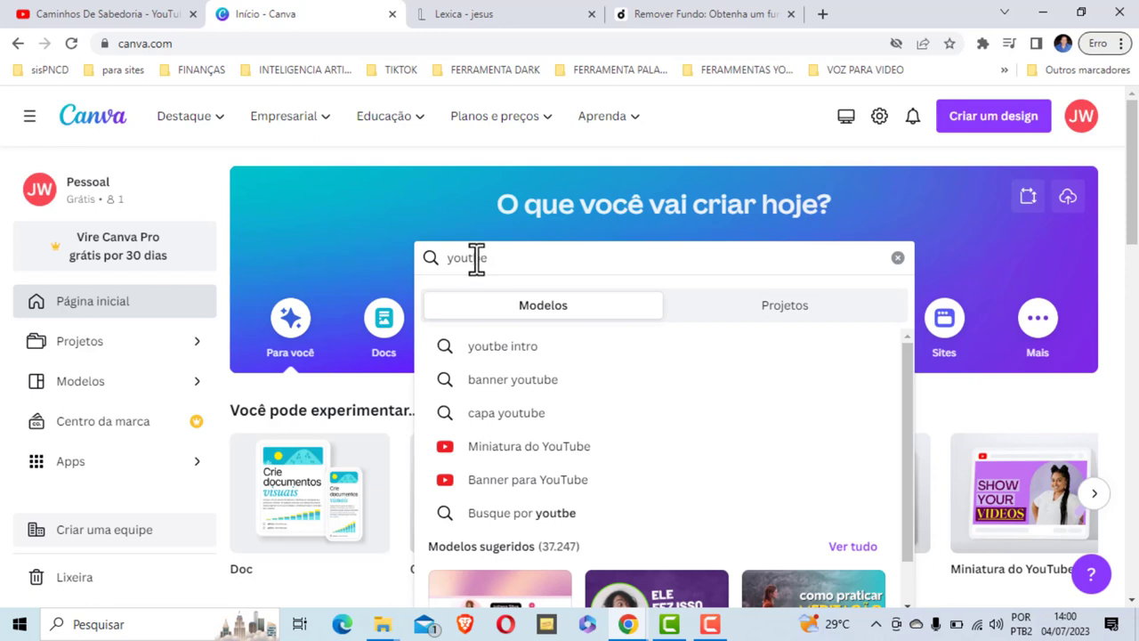
pyautogui.write('u')
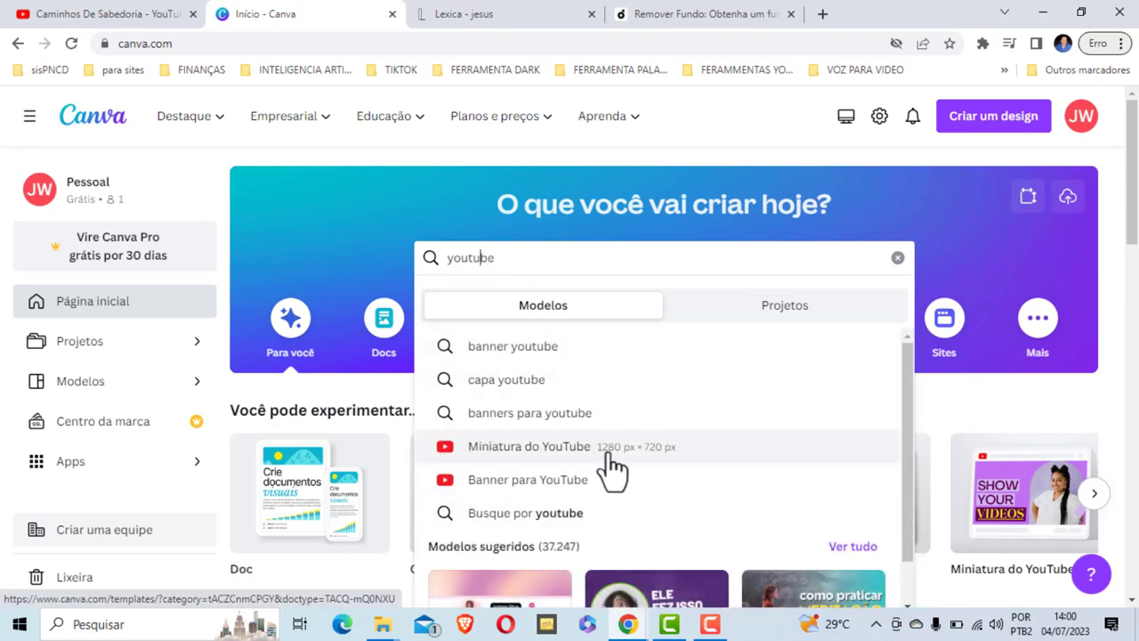
pyautogui.click(570, 447)
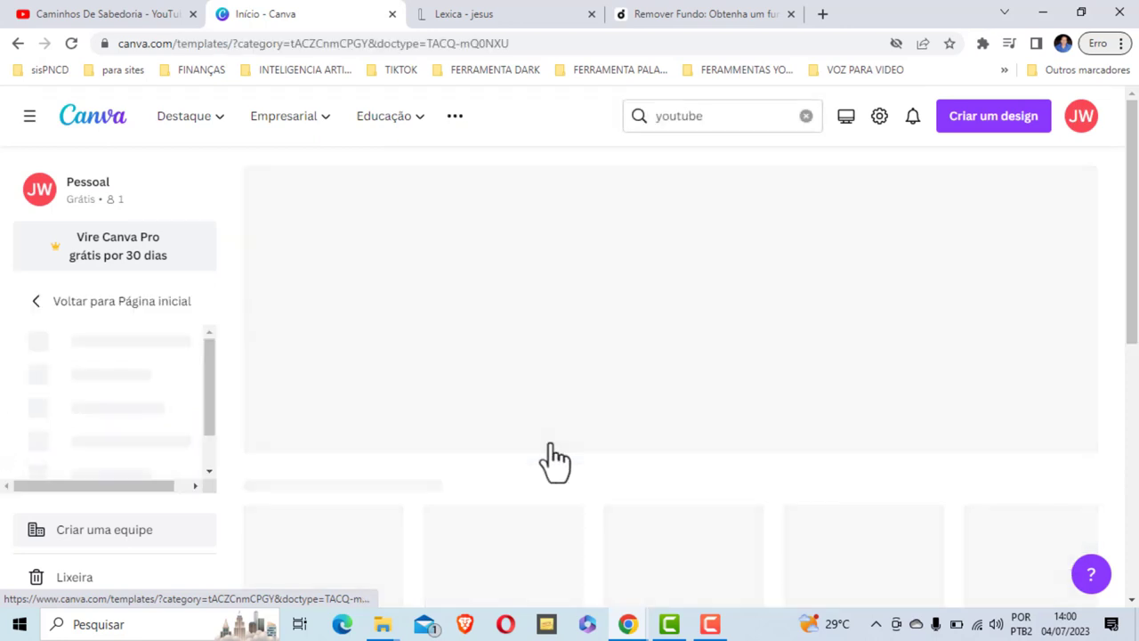
# - Scroll through the gallery of 18.736 YouTube thumbnail templates
pyautogui.scroll(-4, 418, 369)
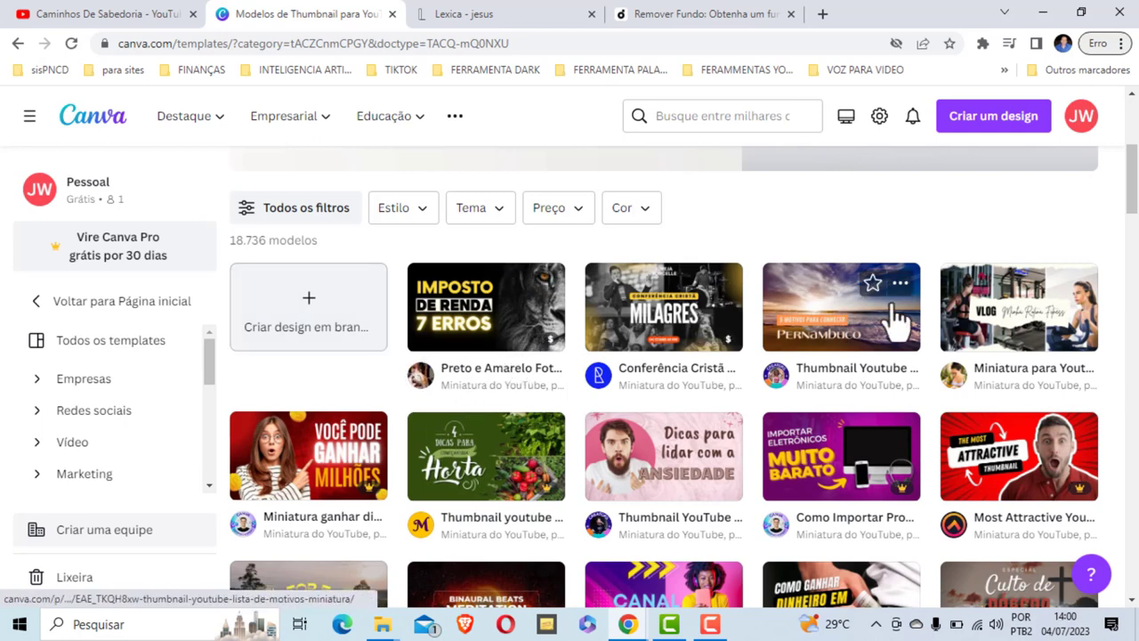
pyautogui.scroll(-1, 488, 381)
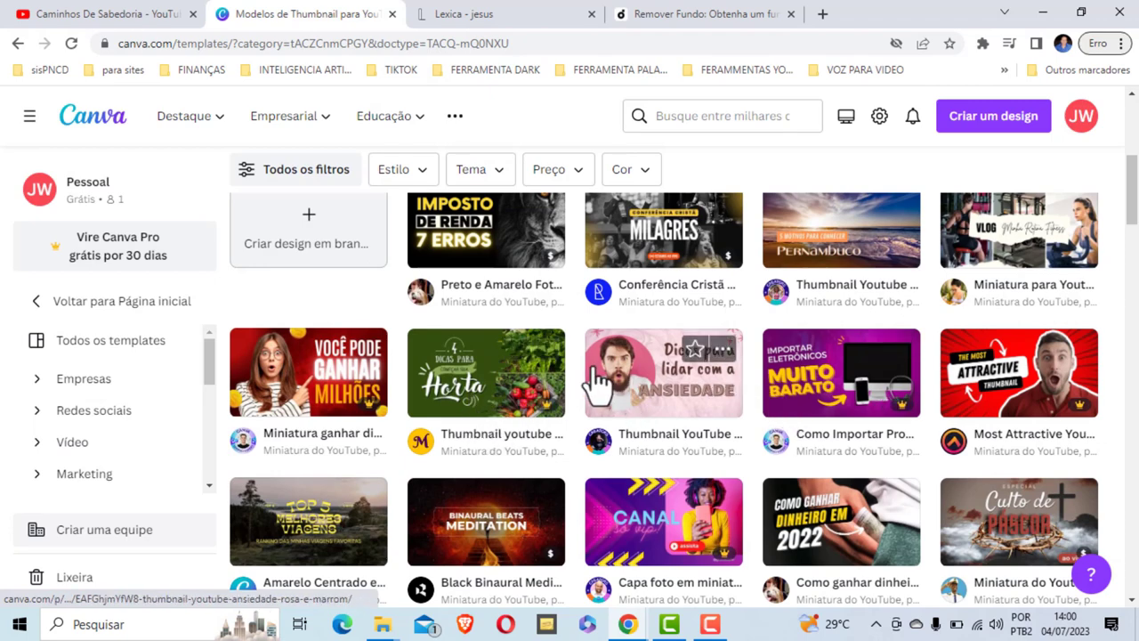
pyautogui.scroll(2, 352, 380)
pyautogui.scroll(-1, 552, 375)
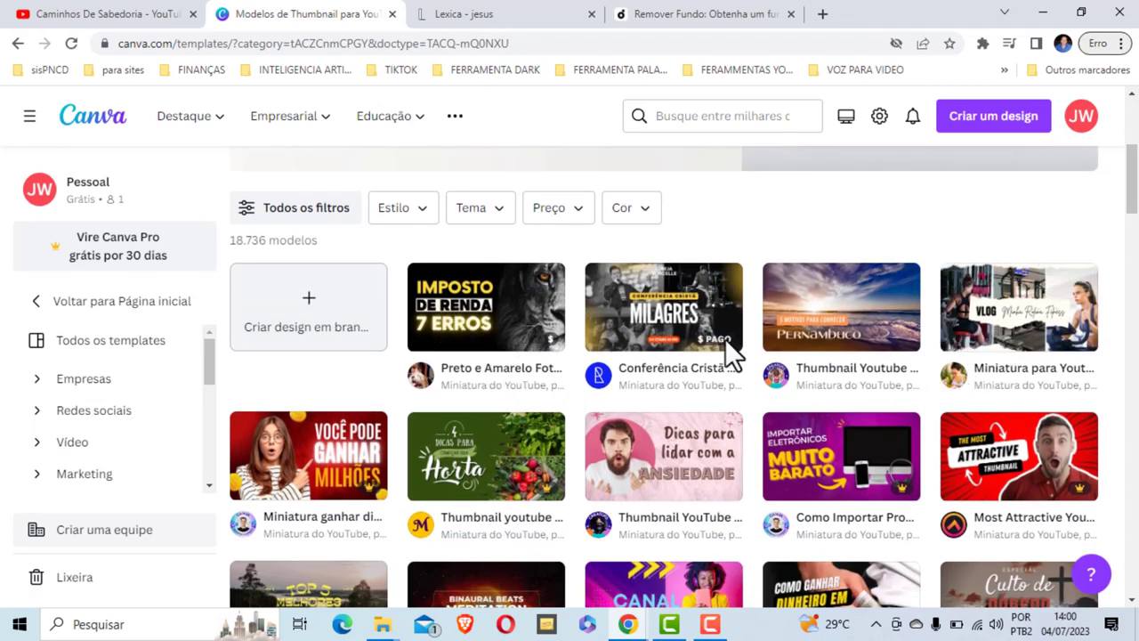
pyautogui.scroll(-1, 724, 338)
pyautogui.scroll(-1, 726, 339)
pyautogui.scroll(1, 496, 356)
pyautogui.scroll(1, 496, 376)
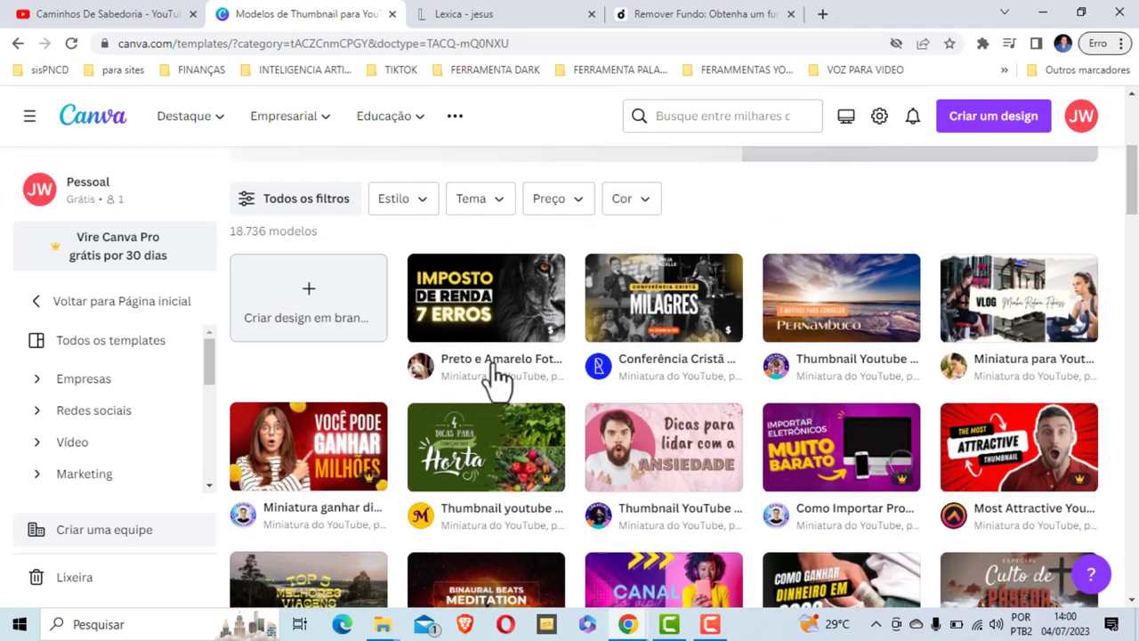
pyautogui.scroll(1, 591, 374)
pyautogui.scroll(-2, 587, 374)
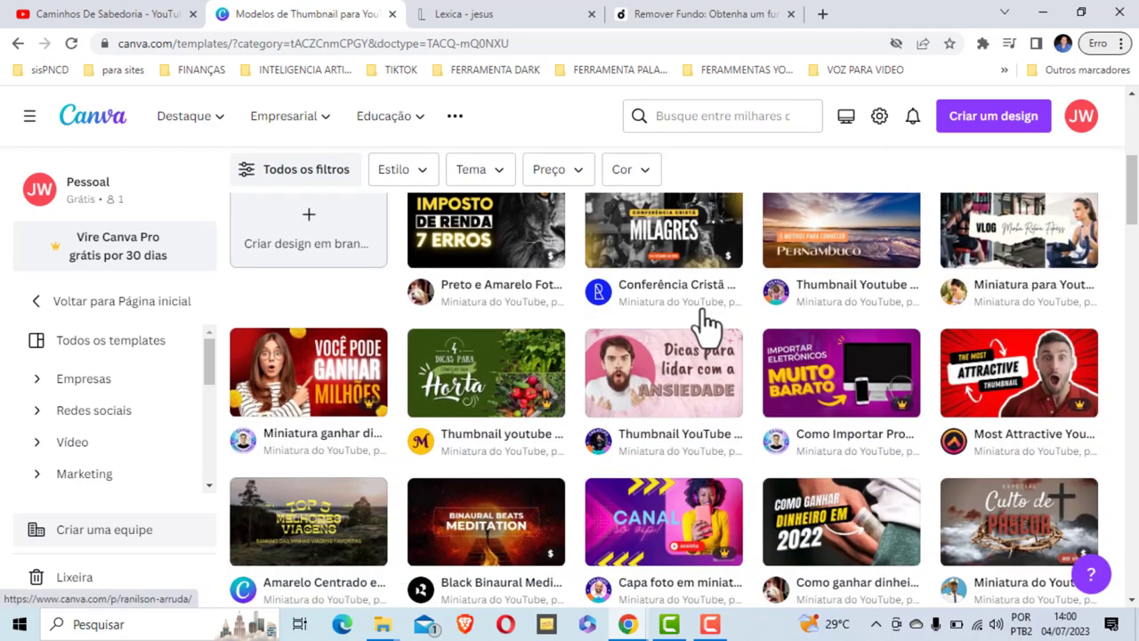
pyautogui.scroll(2, 647, 404)
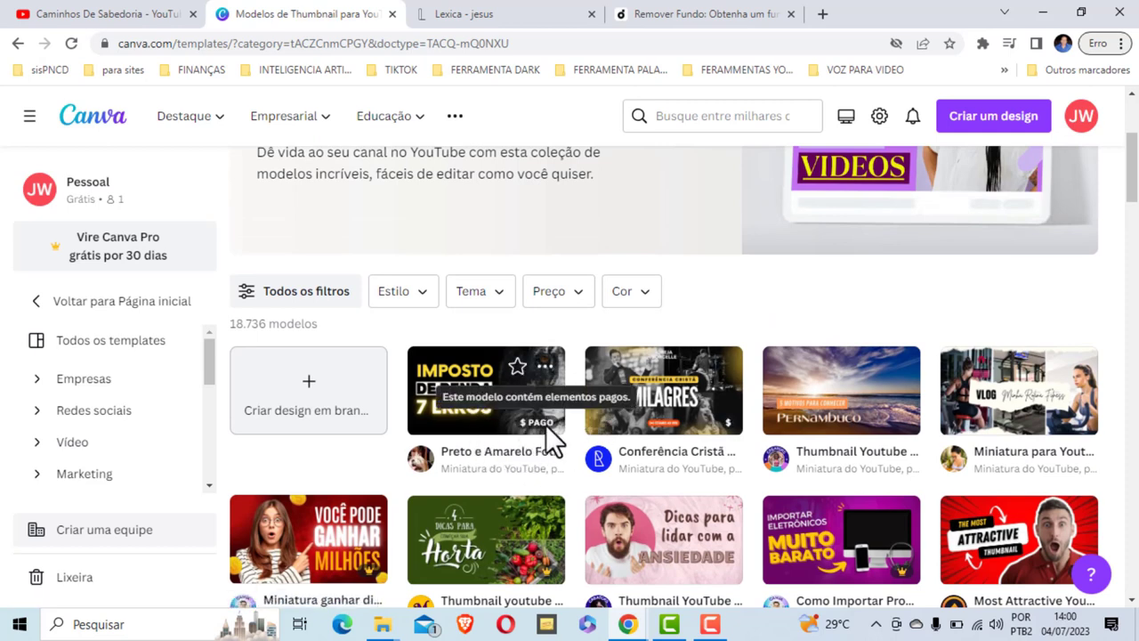
pyautogui.scroll(-1, 704, 418)
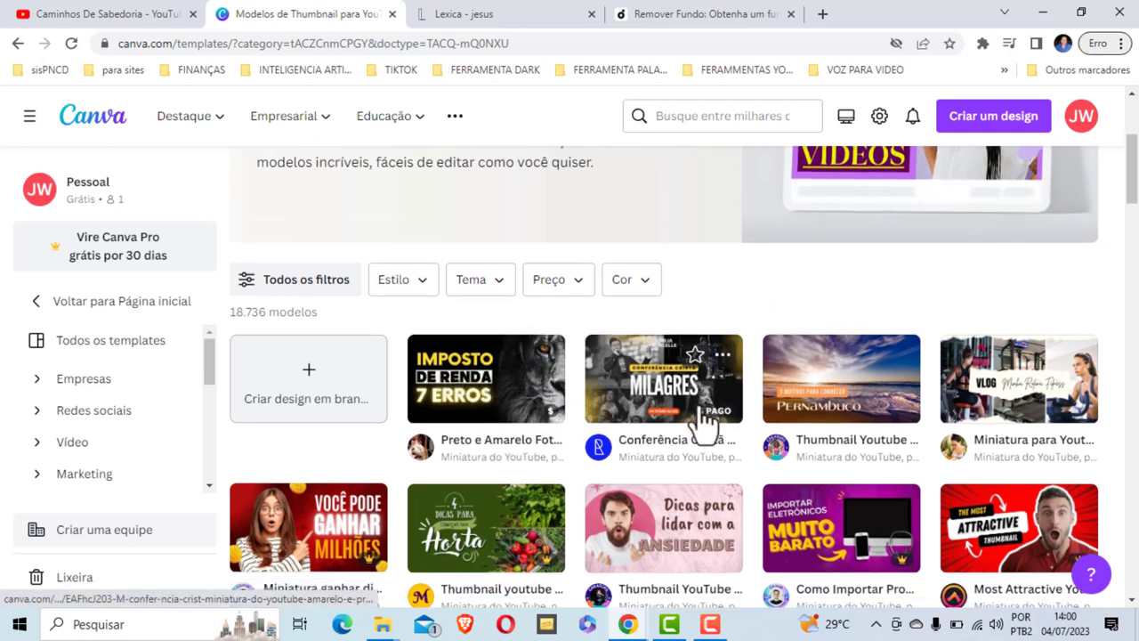
pyautogui.scroll(-2, 704, 418)
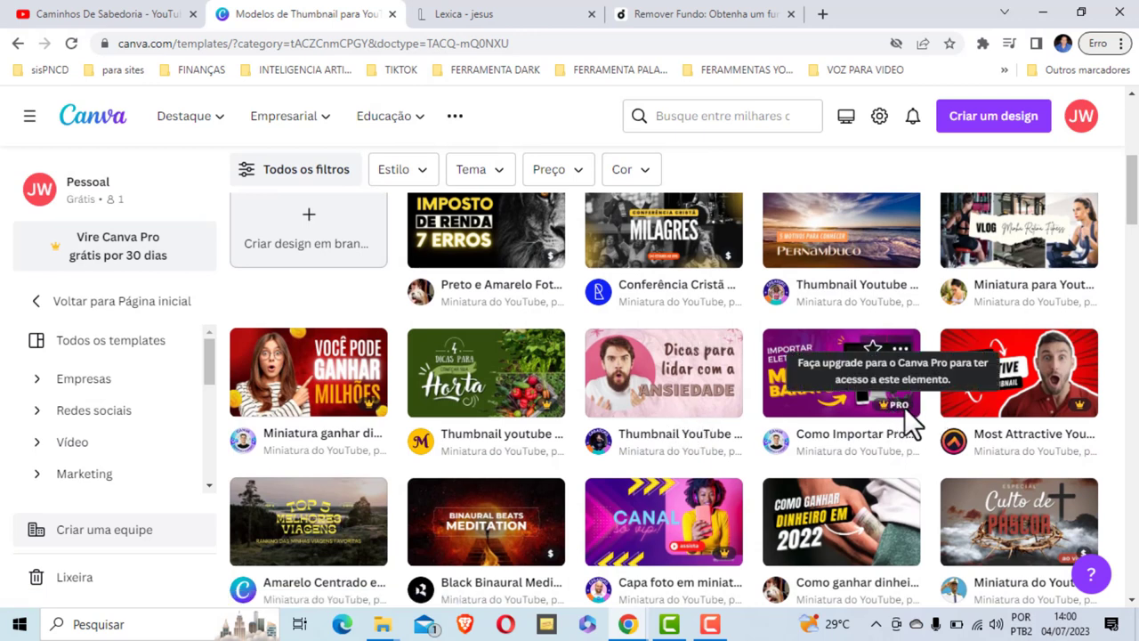
pyautogui.scroll(2, 783, 407)
pyautogui.scroll(2, 683, 356)
pyautogui.scroll(-2, 682, 339)
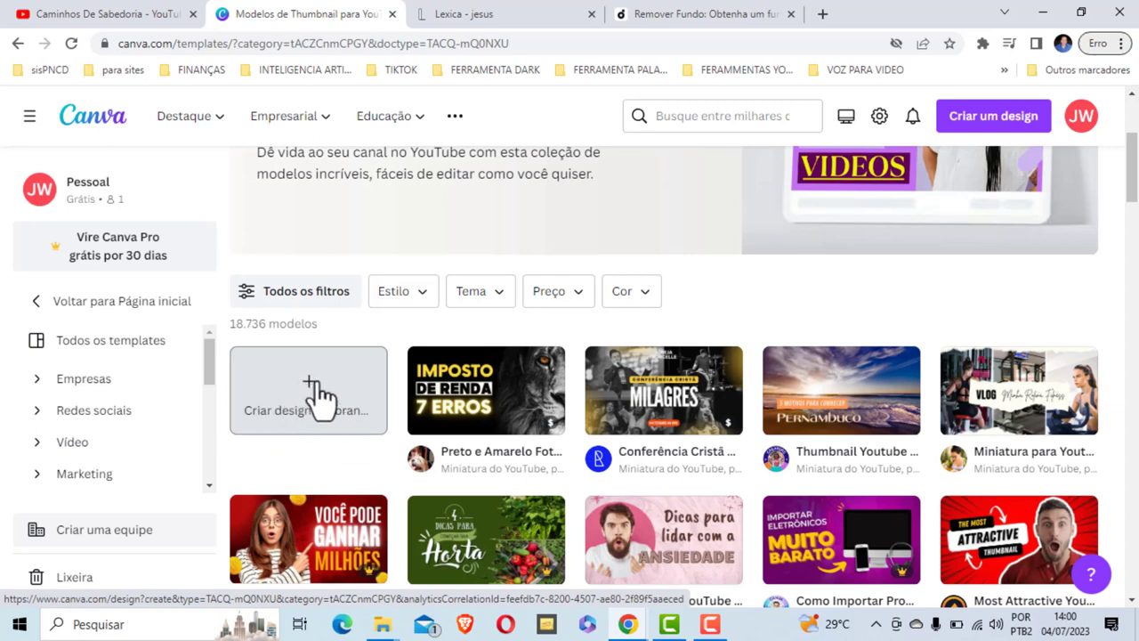
# - Start a blank YouTube thumbnail design and search its templates for 'deus'
pyautogui.click(311, 385)
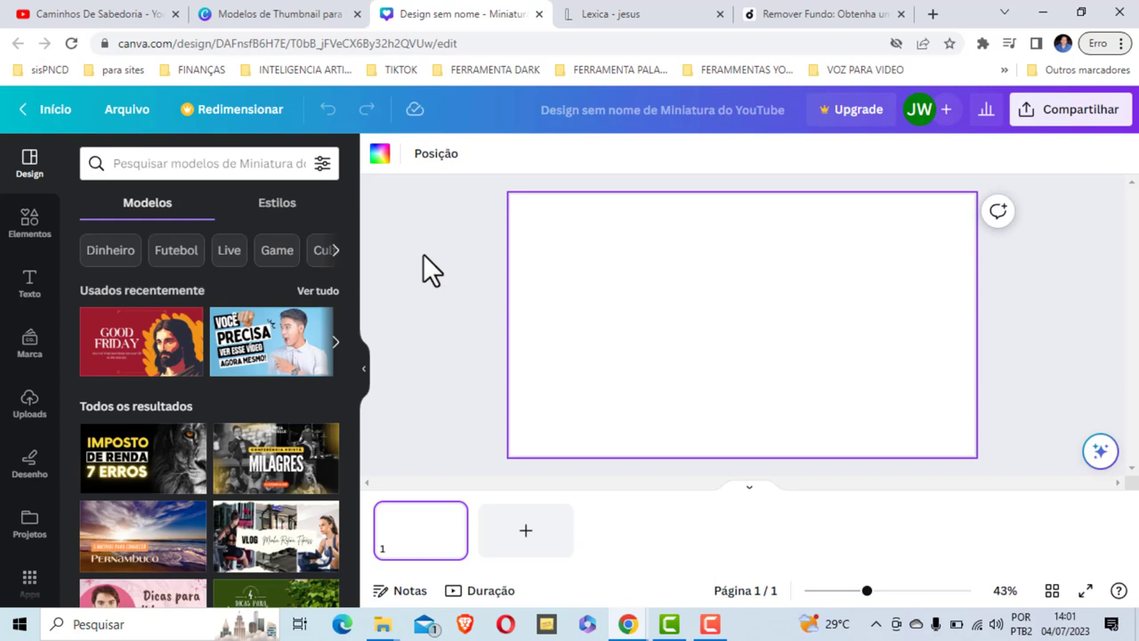
pyautogui.click(175, 168)
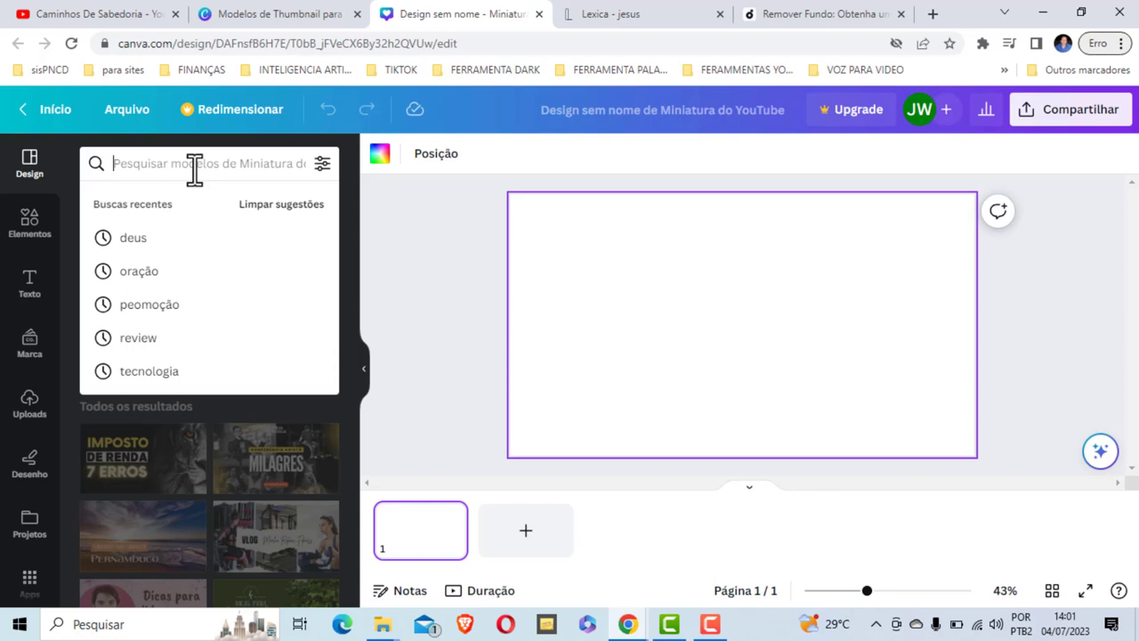
pyautogui.write('deu')
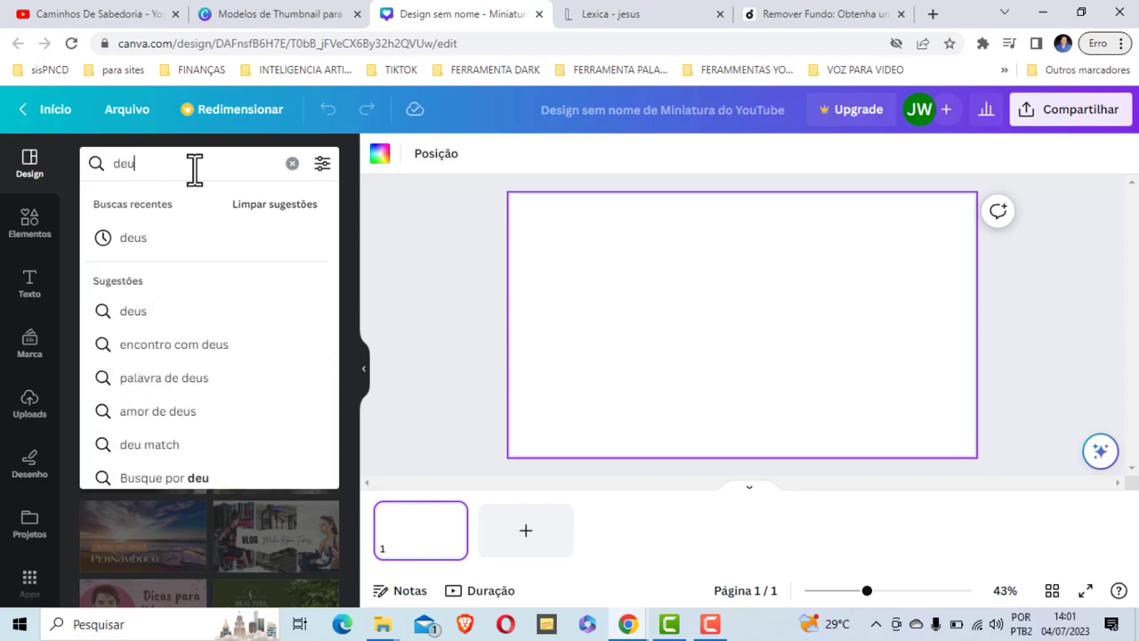
pyautogui.write('s')
pyautogui.click(129, 237)
pyautogui.scroll(-1, 267, 276)
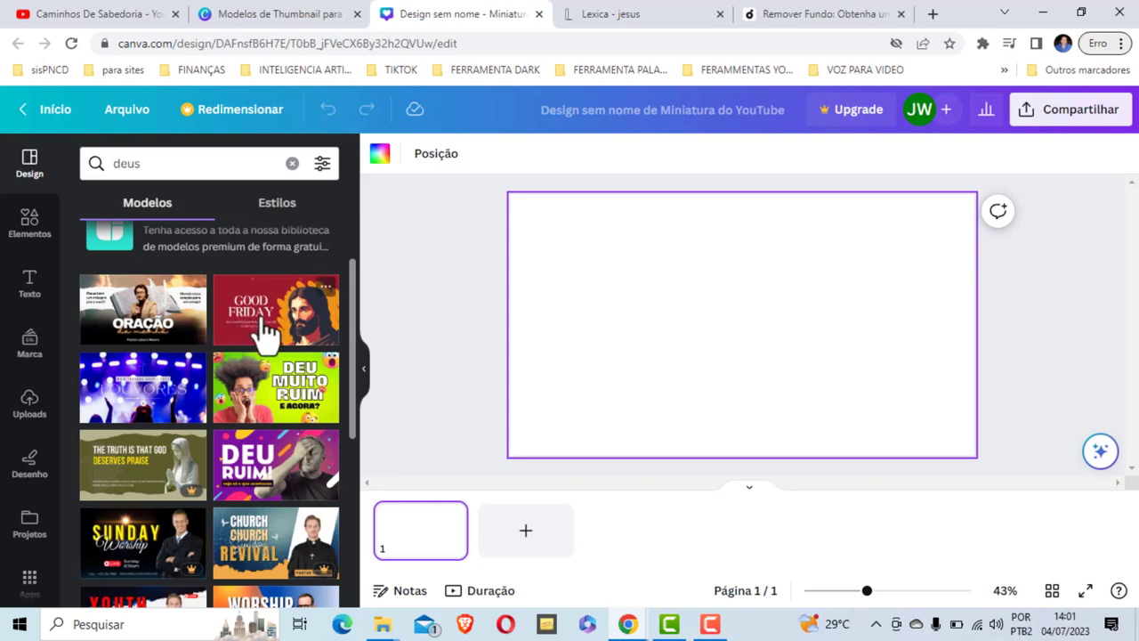
# - Apply the Red and Orange Good Friday template and delete its Jesus image and orange brush shape
pyautogui.moveTo(276, 310)
pyautogui.click(256, 322)
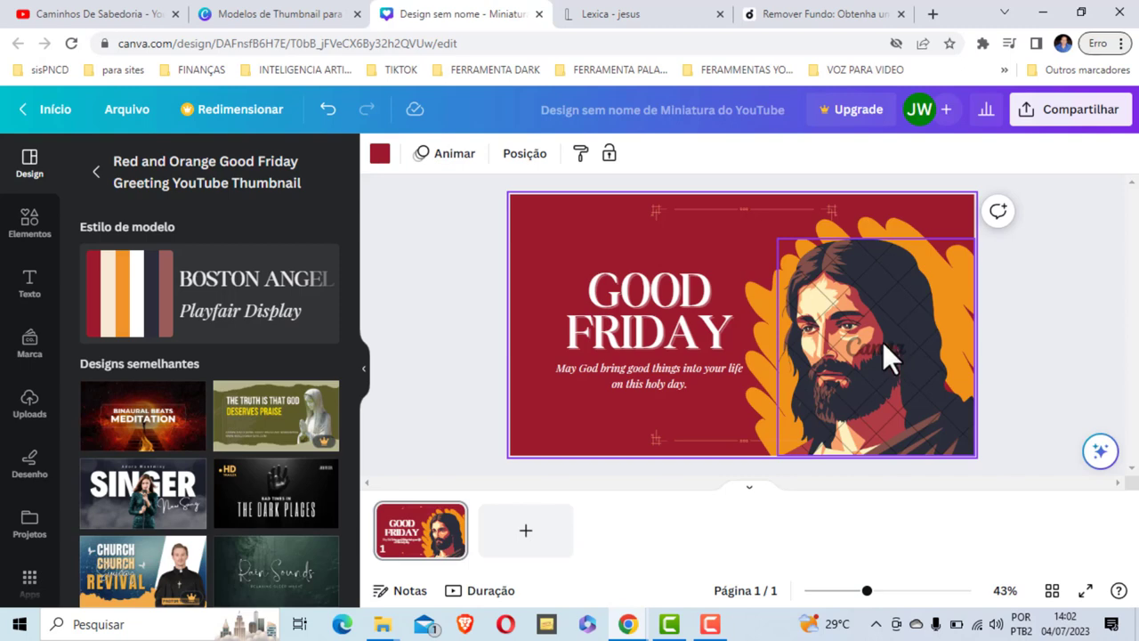
pyautogui.click(882, 341)
pyautogui.press('Delete')
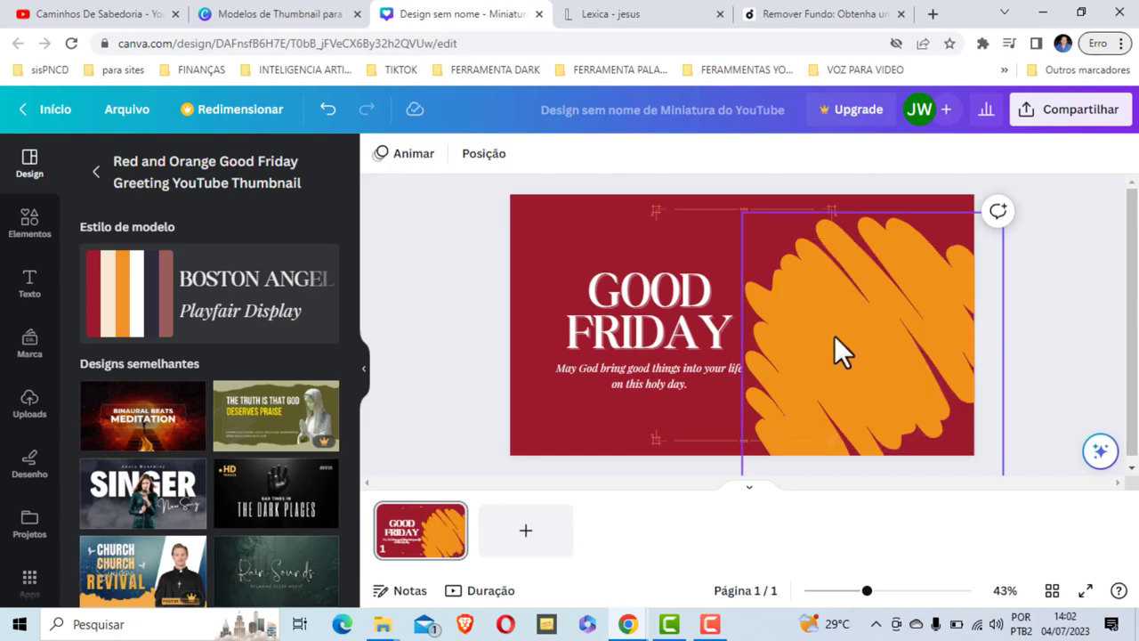
pyautogui.click(834, 337)
pyautogui.press('Delete')
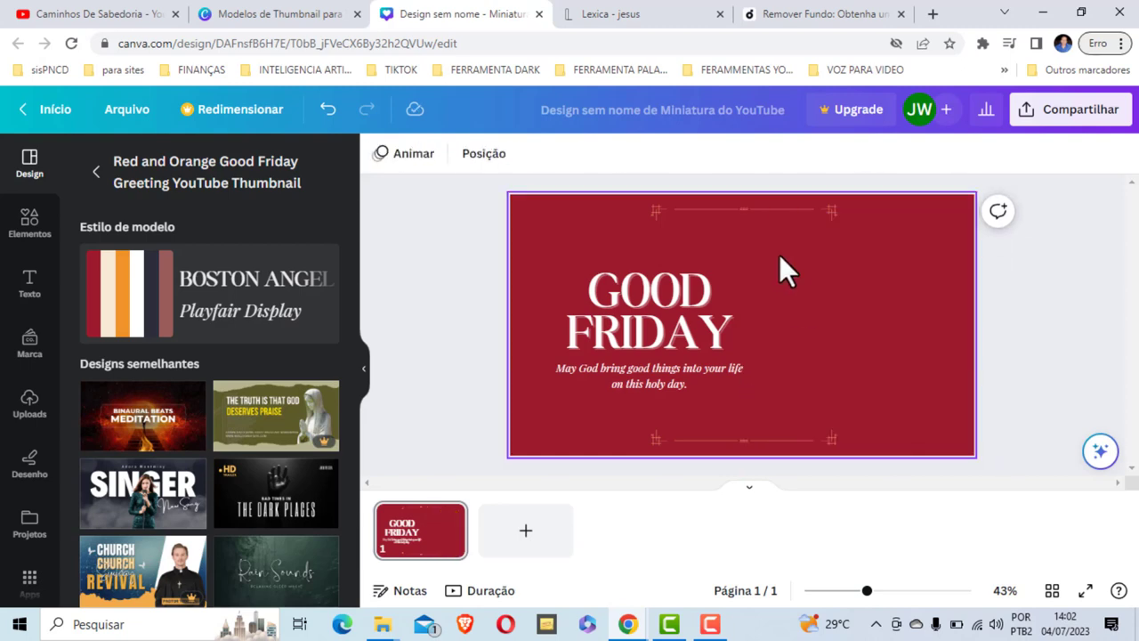
# - Delete the top and bottom decorative lines and the subtitle, leaving the GOOD FRIDAY title
pyautogui.click(743, 213)
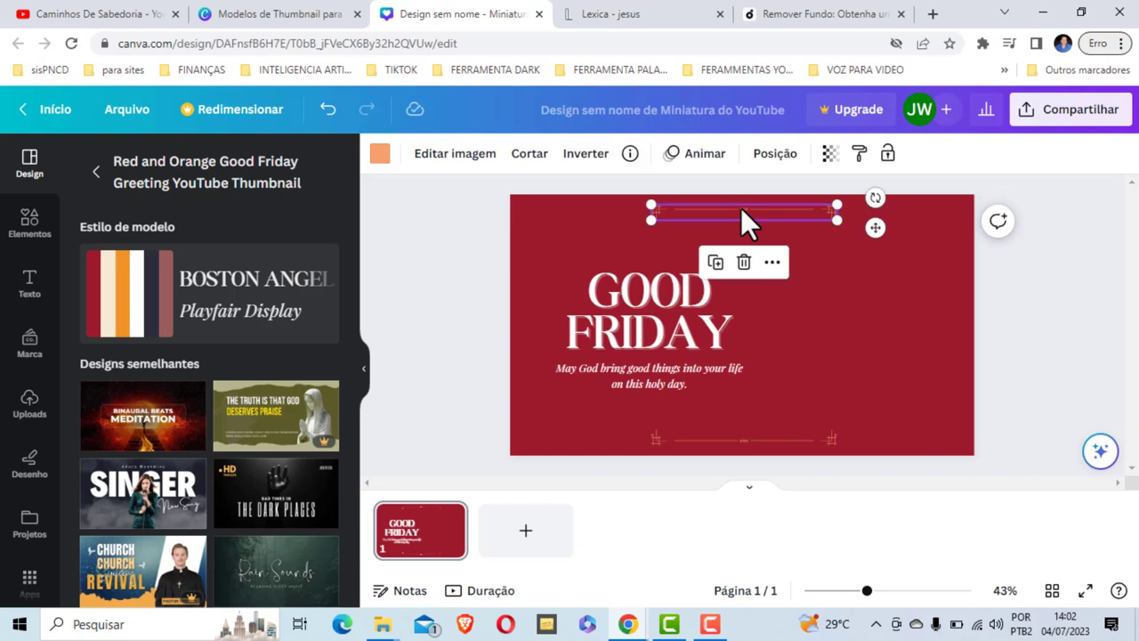
pyautogui.press('Delete')
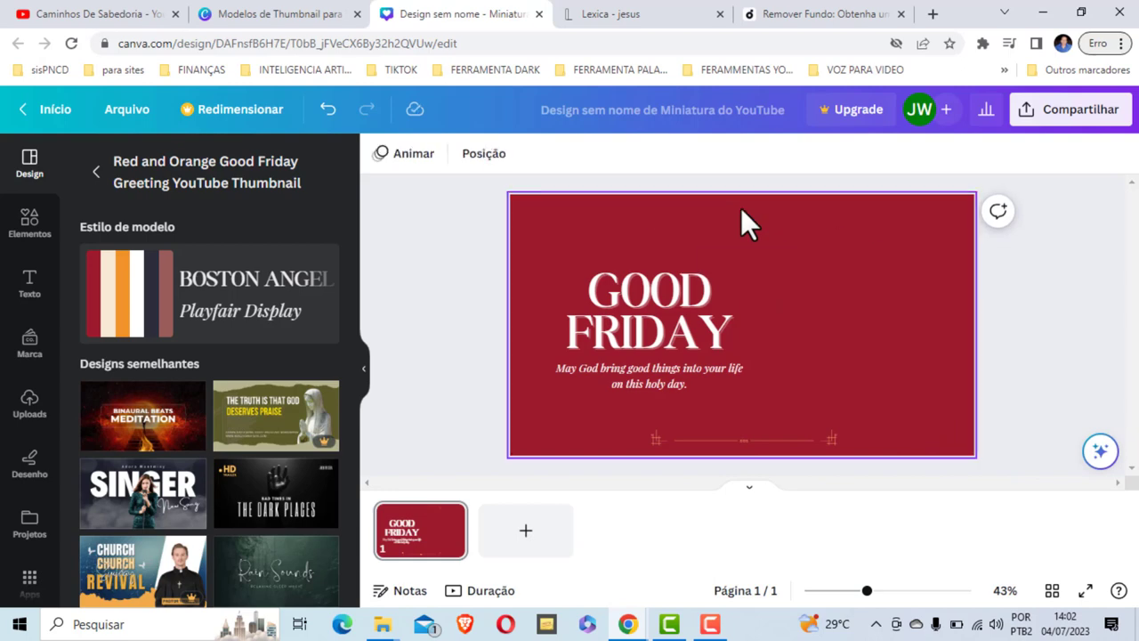
pyautogui.click(709, 440)
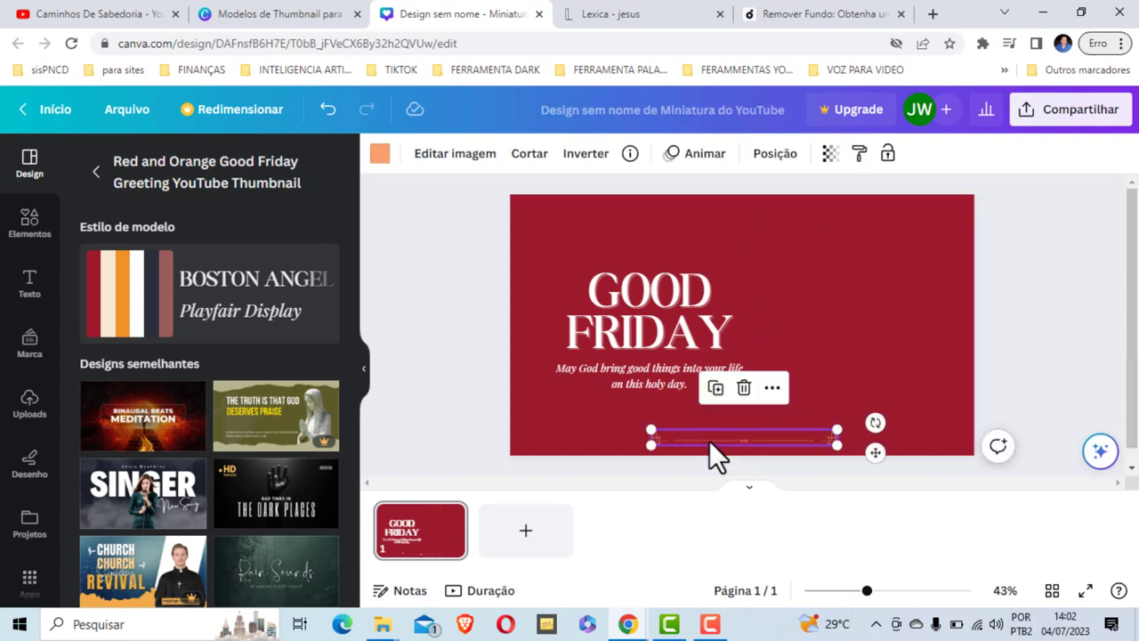
pyautogui.press('Delete')
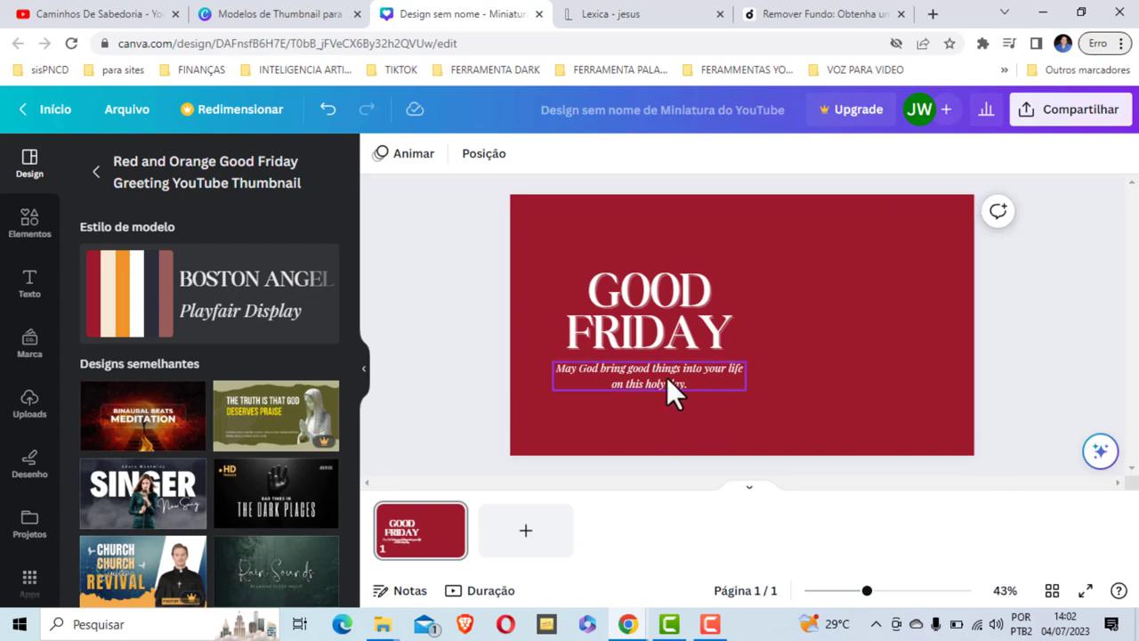
pyautogui.click(666, 377)
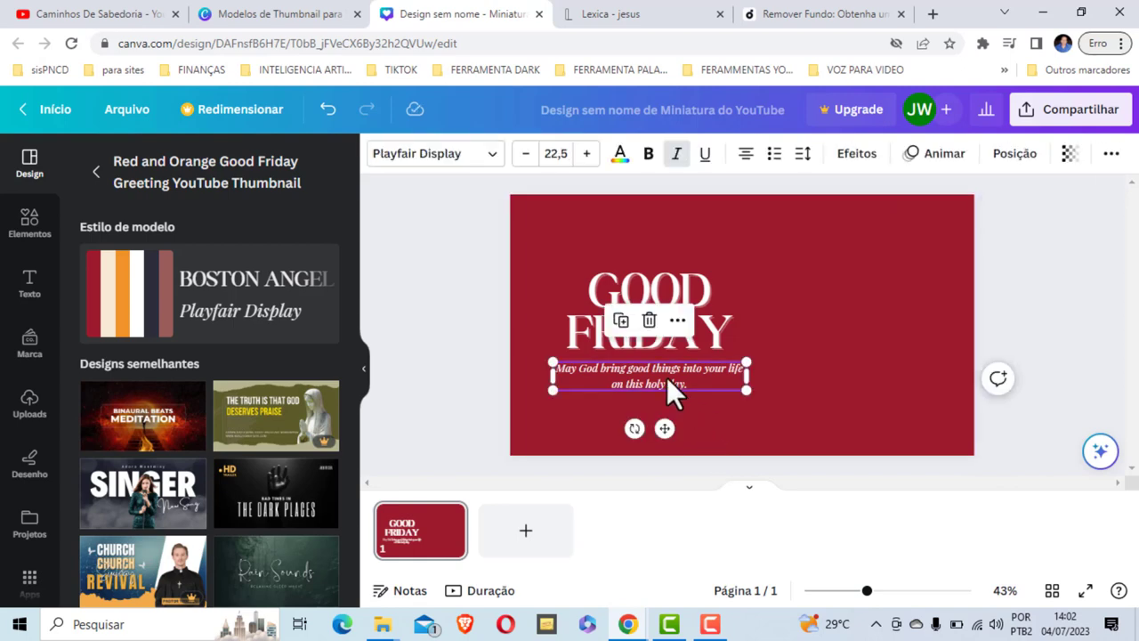
pyautogui.press('Delete')
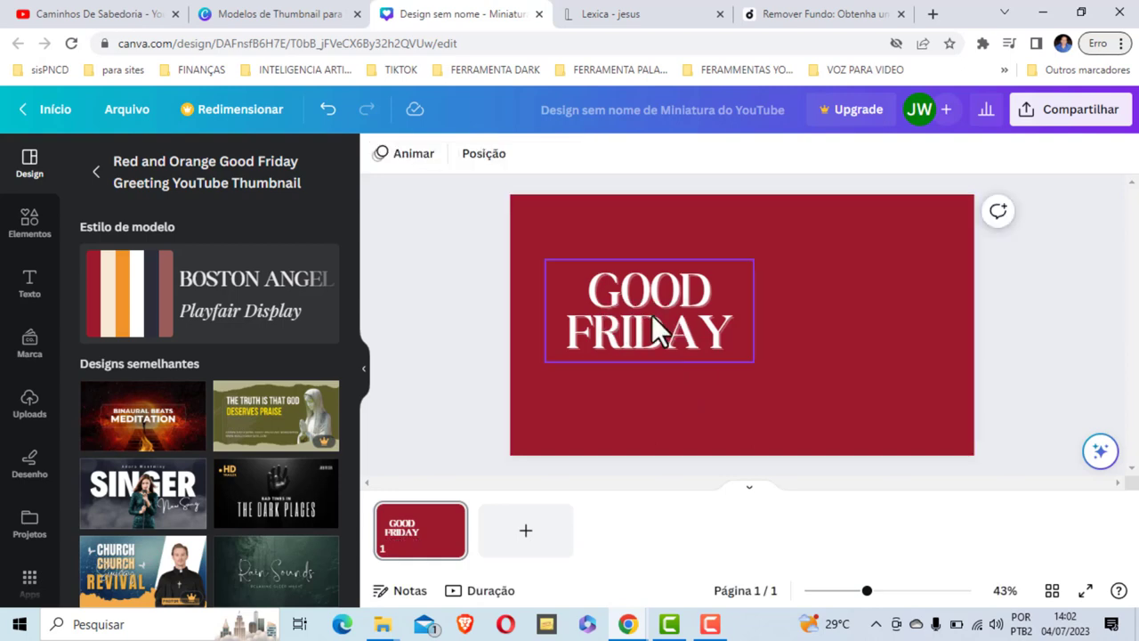
pyautogui.click(654, 325)
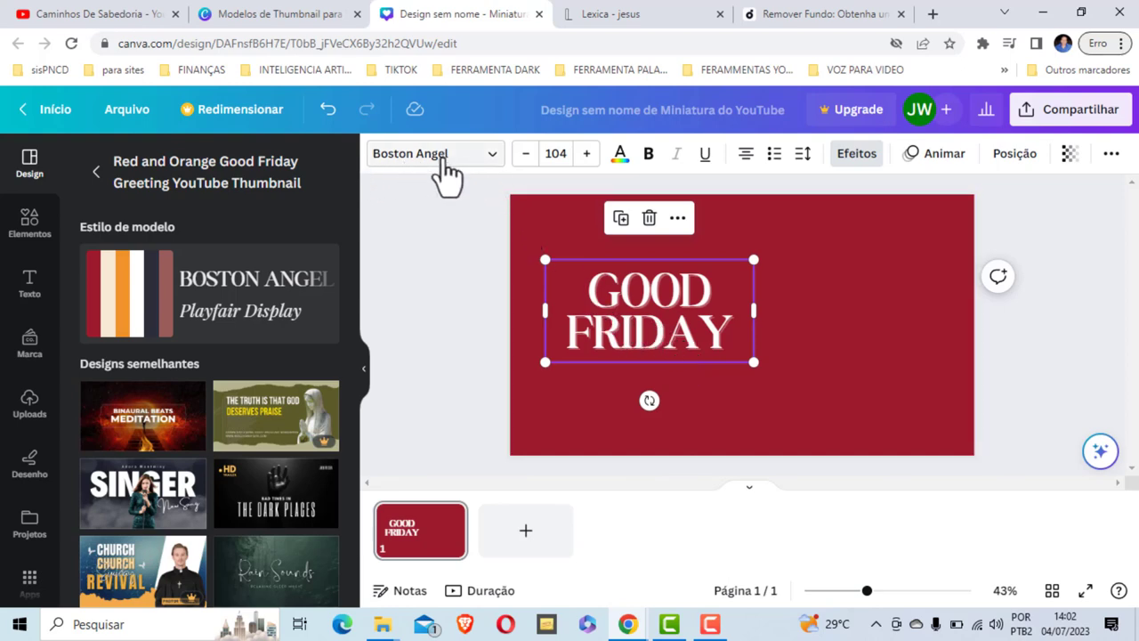
pyautogui.click(492, 155)
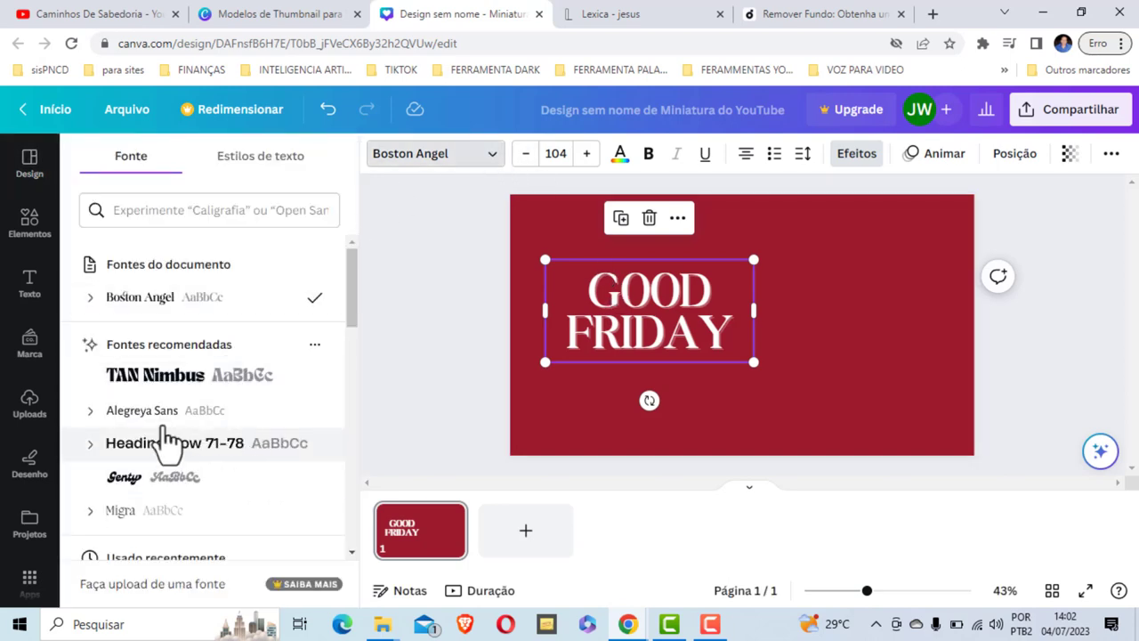
pyautogui.scroll(-1, 164, 436)
pyautogui.scroll(-2, 240, 404)
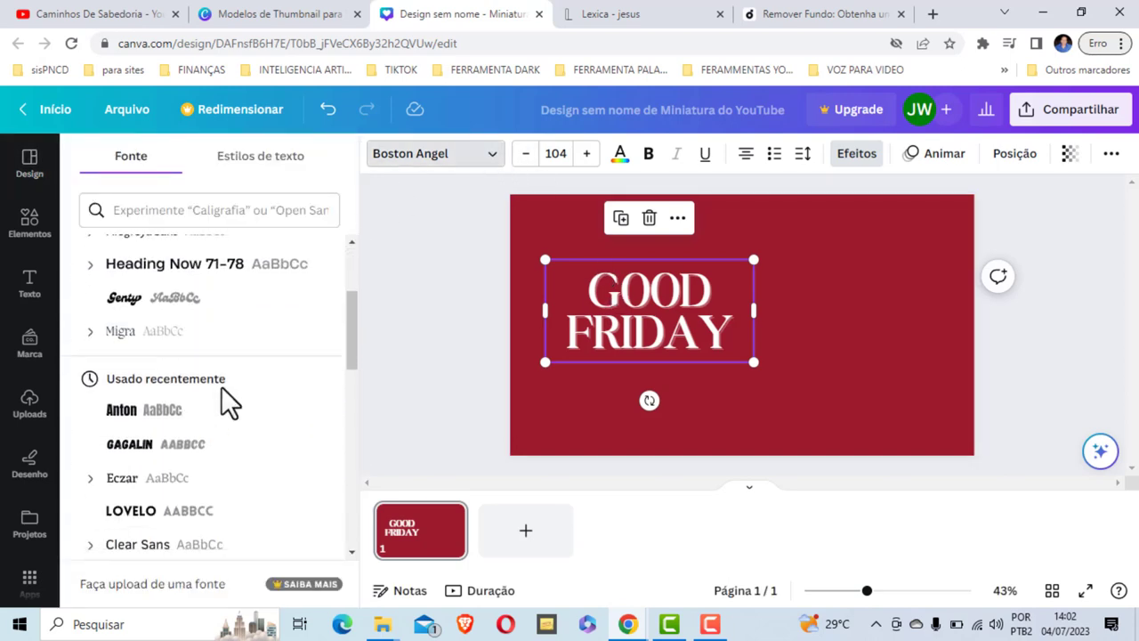
pyautogui.scroll(-2, 218, 402)
pyautogui.scroll(-2, 203, 400)
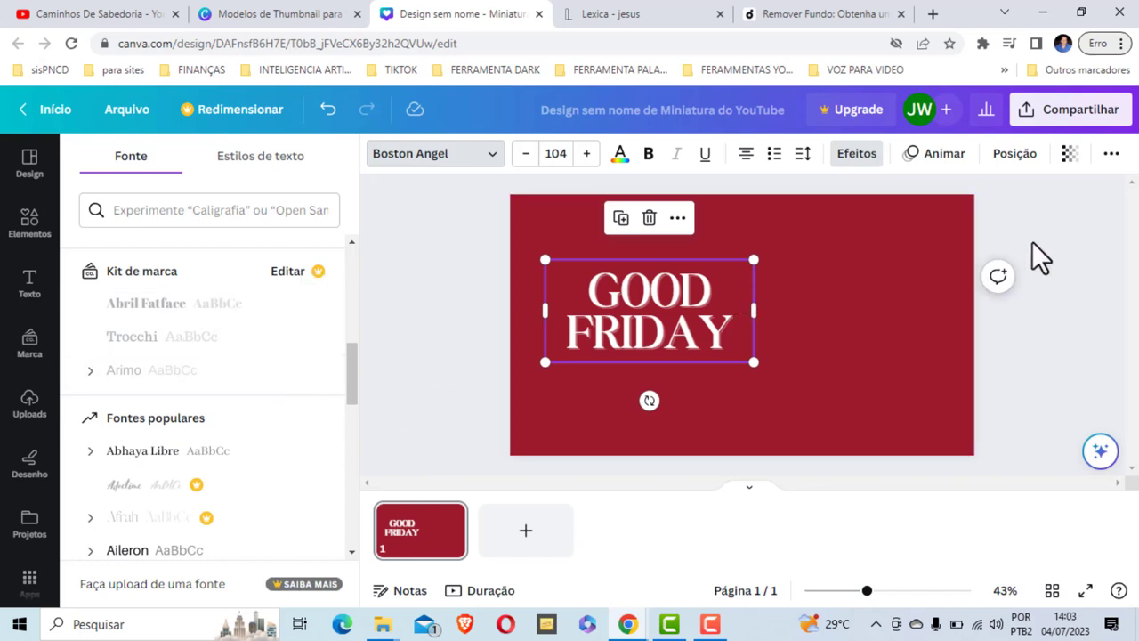
pyautogui.press('Escape')
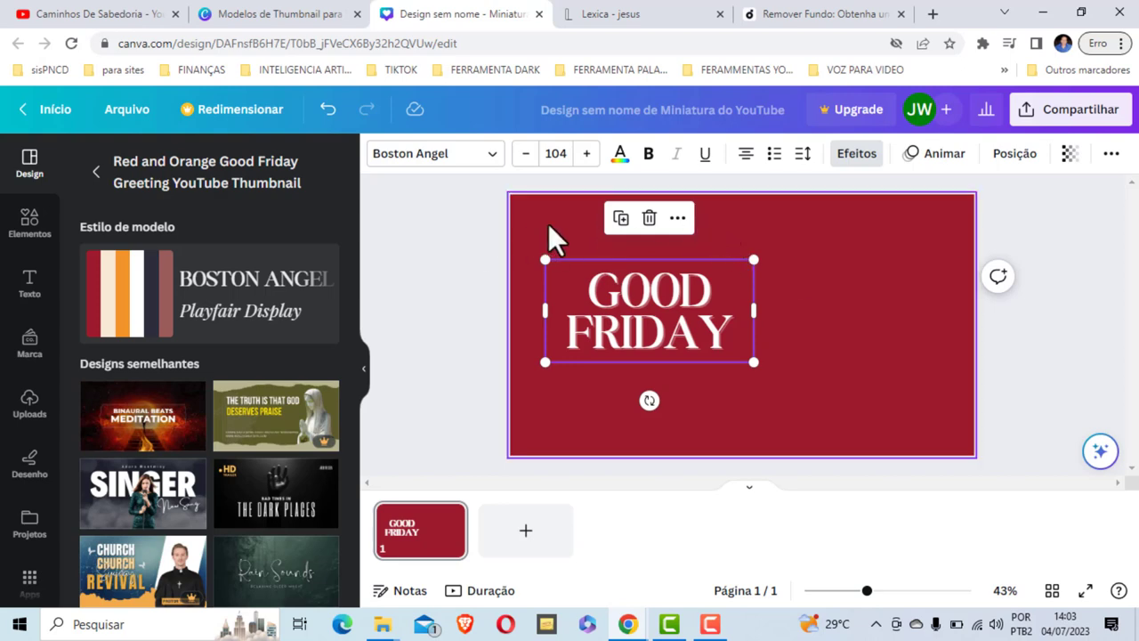
pyautogui.click(846, 234)
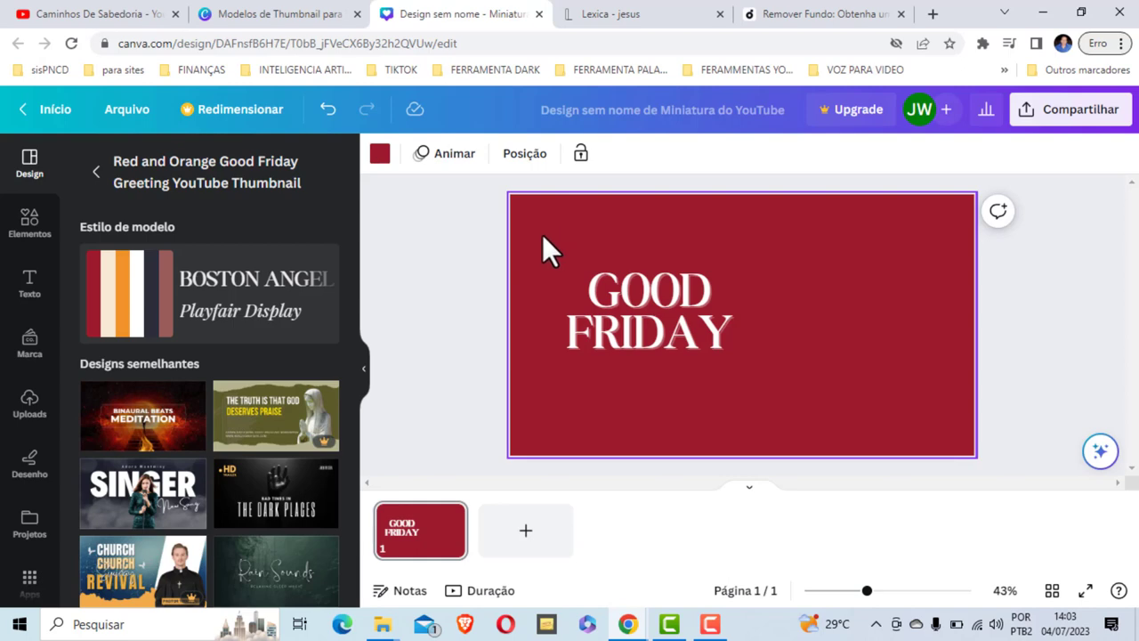
# - Set the page background to black and drag the GOOD FRIDAY title to the left edge
pyautogui.click(380, 157)
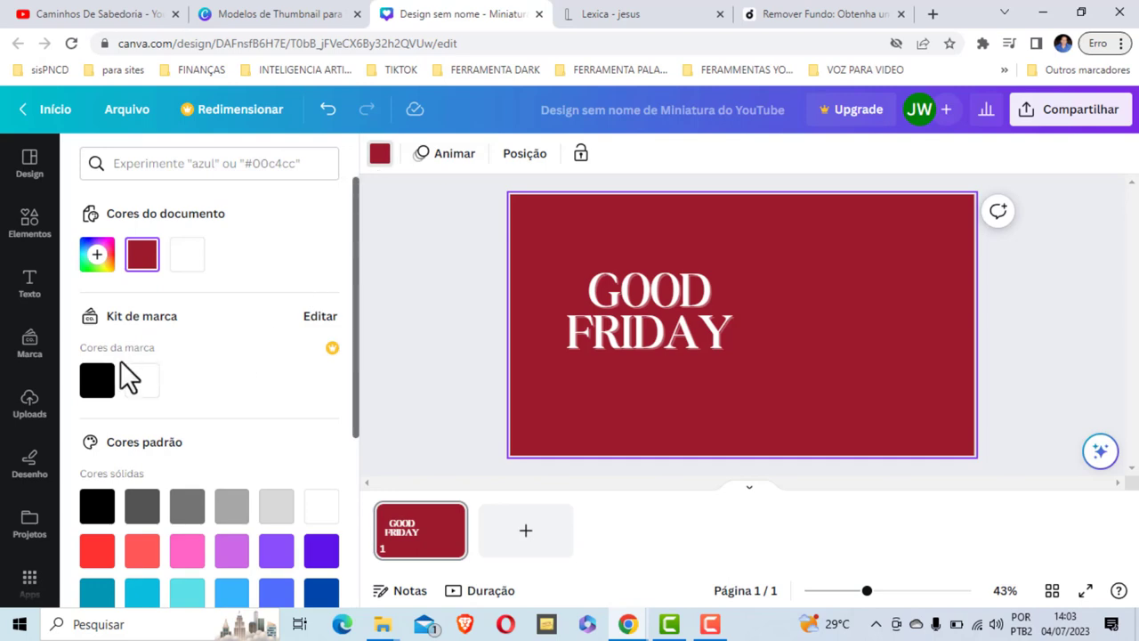
pyautogui.click(97, 382)
pyautogui.click(696, 336)
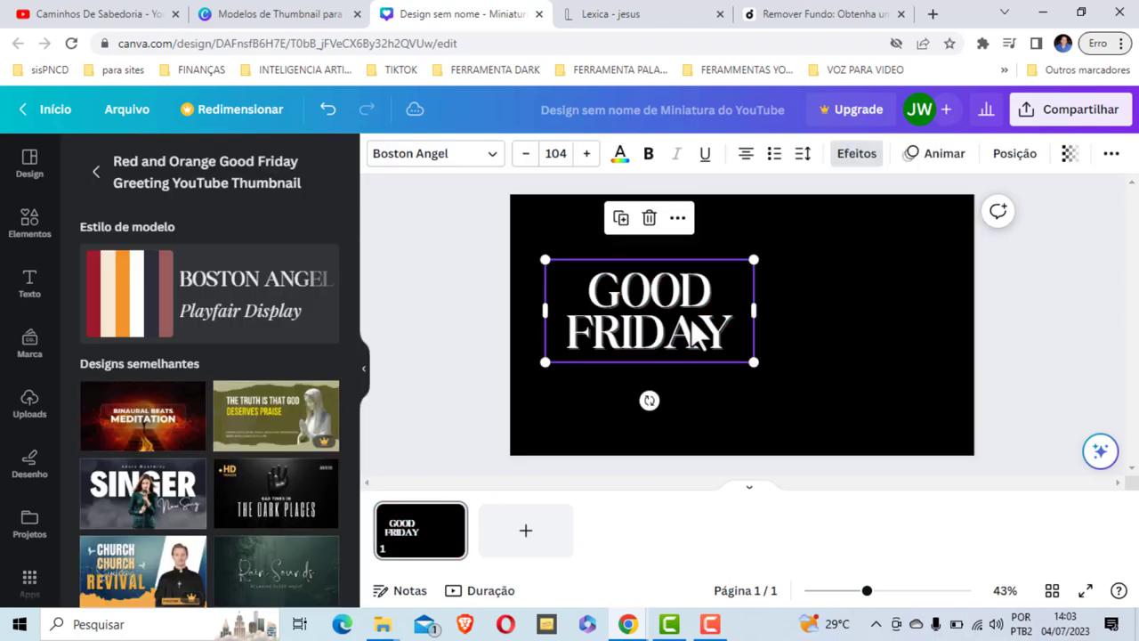
pyautogui.moveTo(691, 321); pyautogui.dragTo(644, 318)
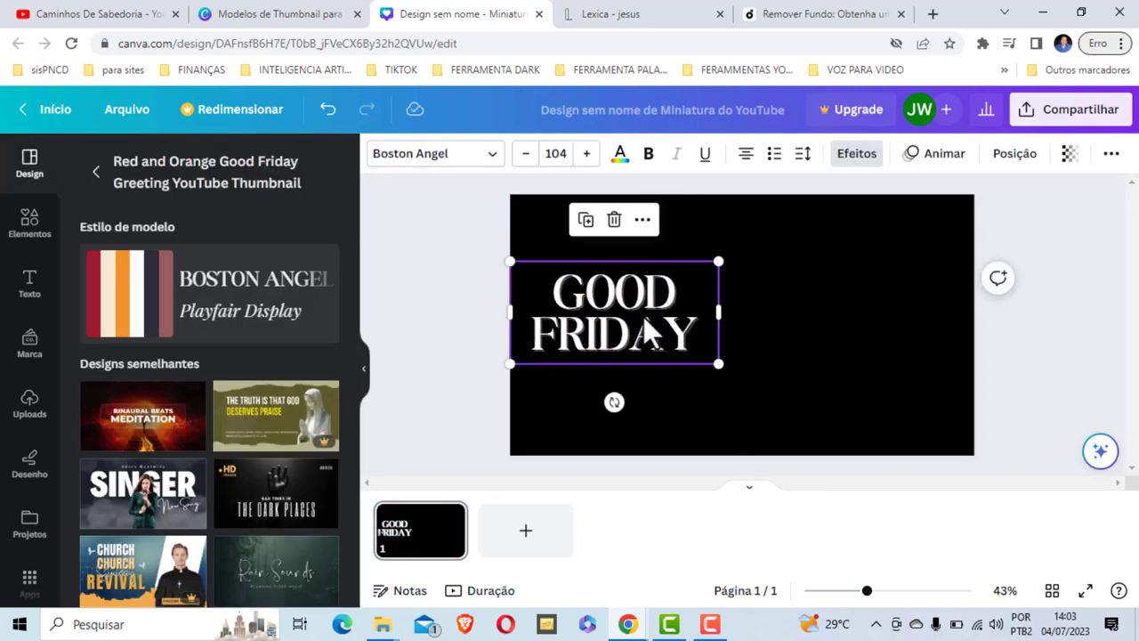
pyautogui.click(98, 15)
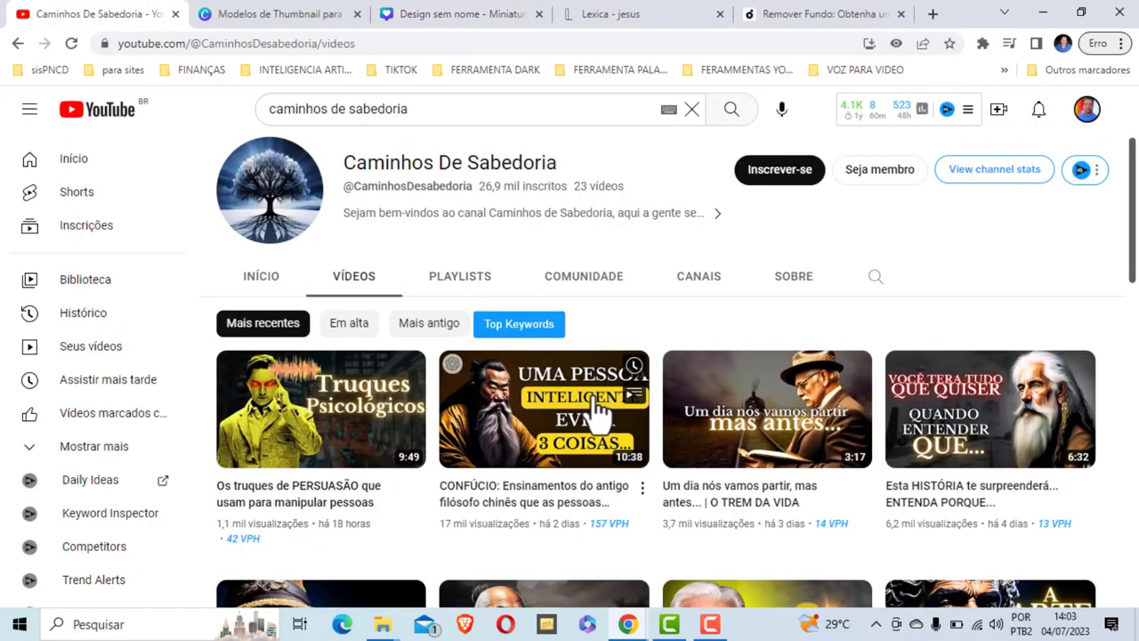
pyautogui.scroll(-2, 596, 411)
pyautogui.scroll(-2, 596, 411)
pyautogui.scroll(-2, 596, 411)
pyautogui.scroll(-2, 599, 411)
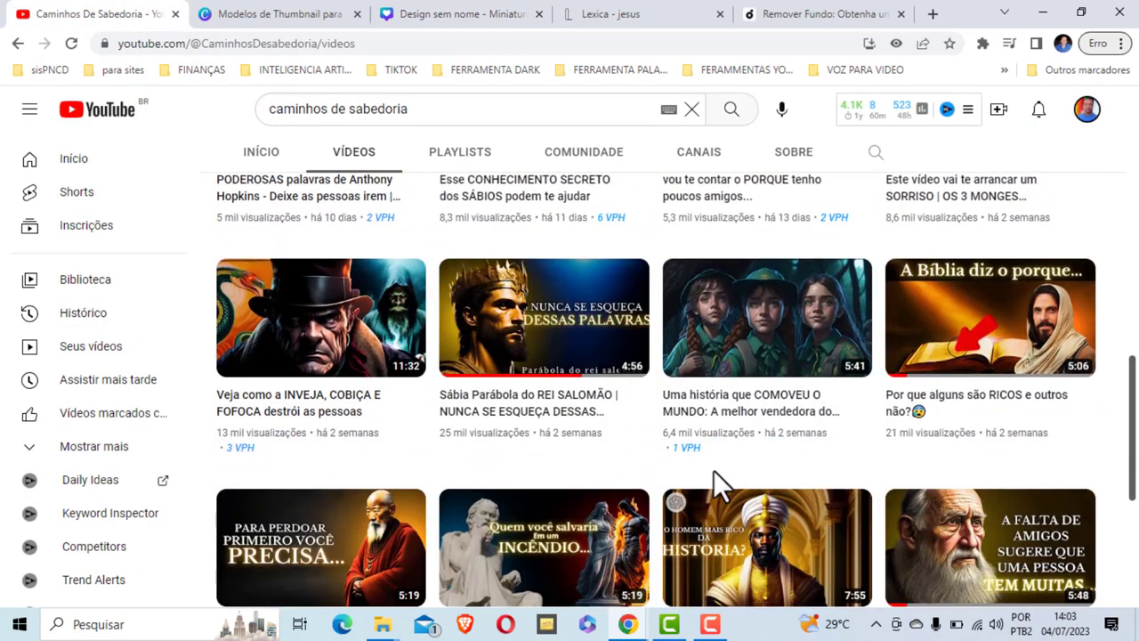
pyautogui.click(512, 16)
# - Erase the GOOD FRIDAY wording and type 'NÃO ESQUEÇA DESSAS PALAVRAS' in the title box
pyautogui.doubleClick(703, 355)
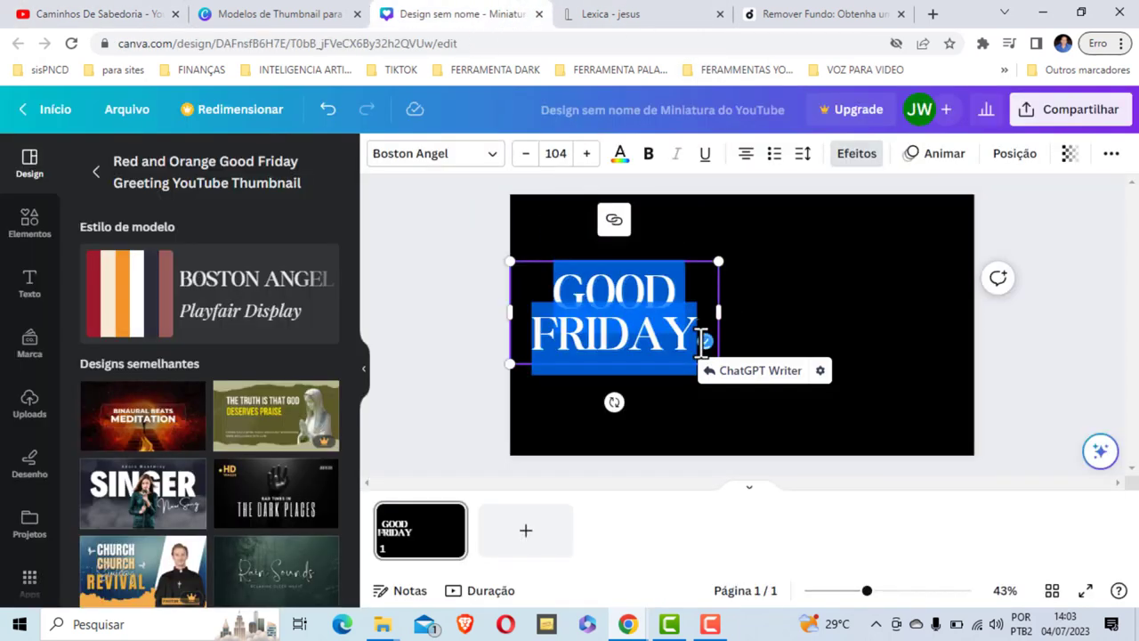
pyautogui.click(684, 340)
pyautogui.click(696, 318)
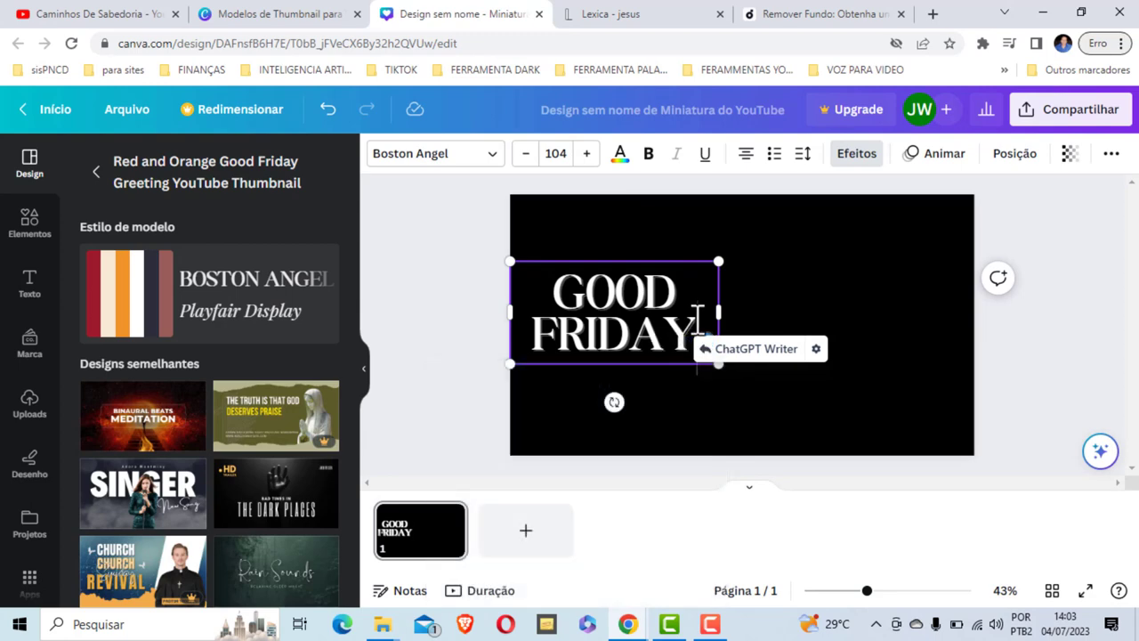
pyautogui.press('BackSpace')
pyautogui.press('BackSpace')
pyautogui.press('BackSpace')
pyautogui.press('BackSpace')
pyautogui.press('BackSpace')
pyautogui.press('BackSpace')
pyautogui.press('BackSpace')
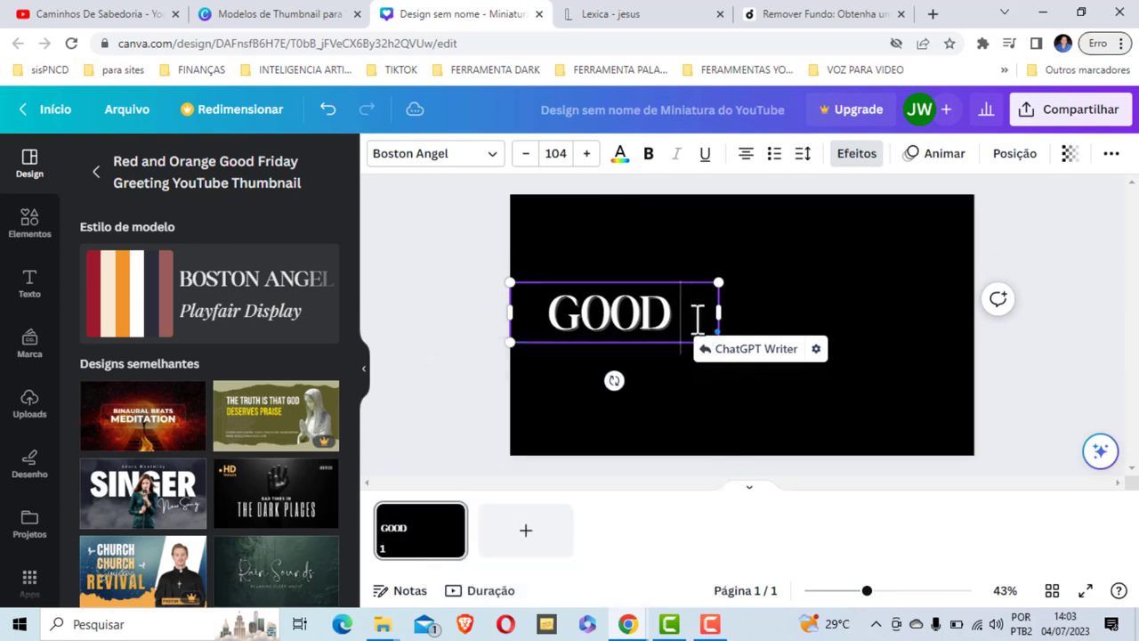
pyautogui.press('BackSpace')
pyautogui.press('BackSpace')
pyautogui.press('BackSpace')
pyautogui.press('BackSpace')
pyautogui.write('N')
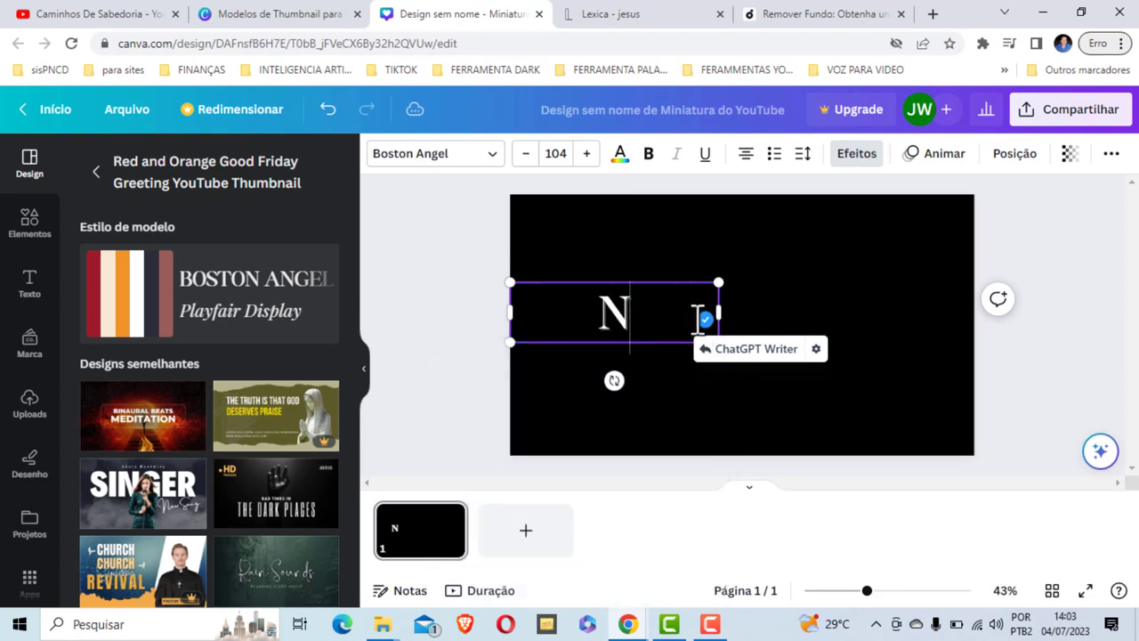
pyautogui.write('ÃO E')
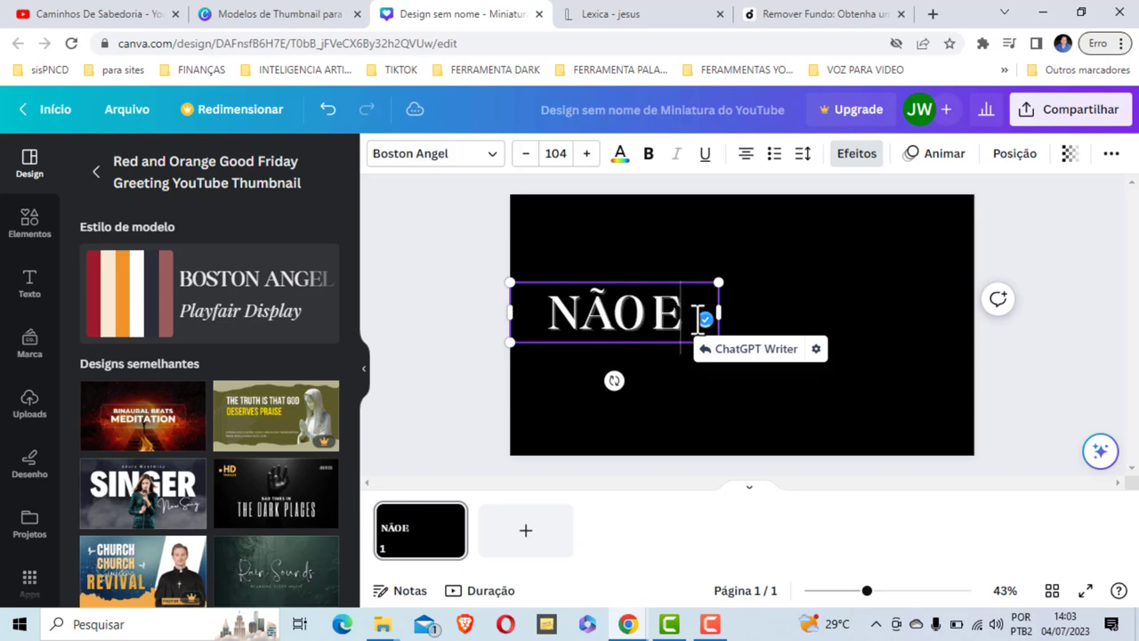
pyautogui.write('SQUEÇA')
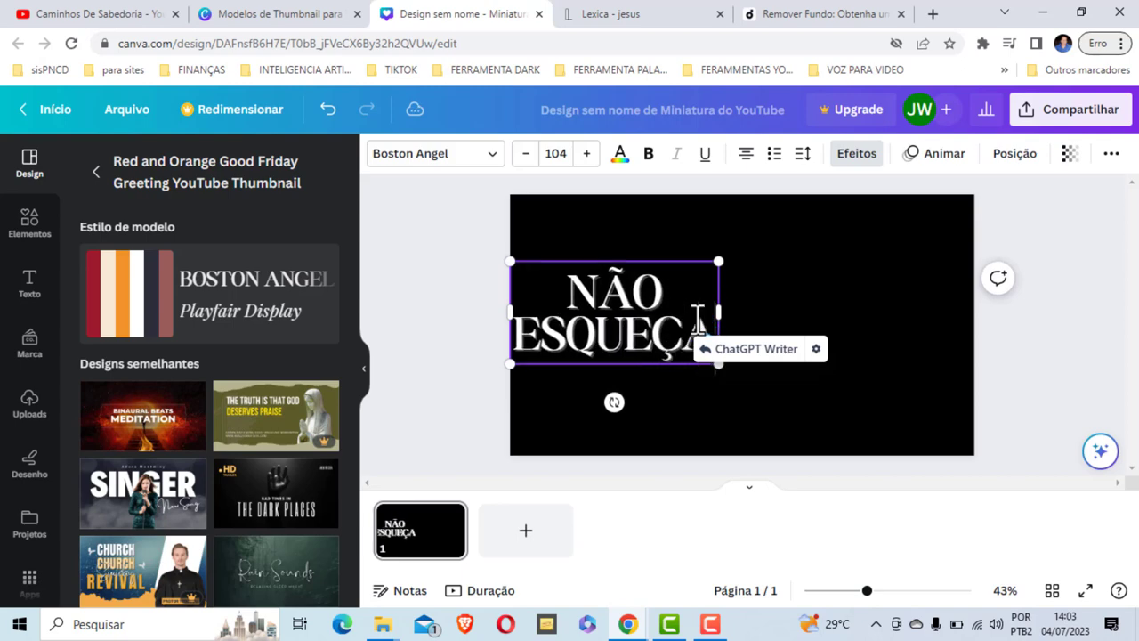
pyautogui.write(' DESSA')
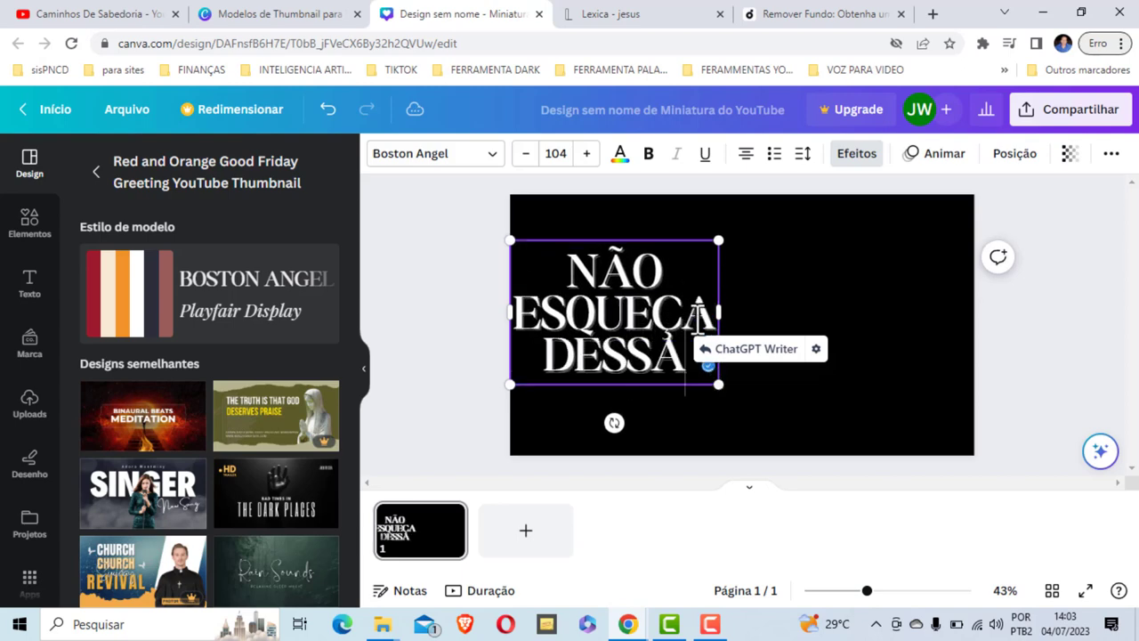
pyautogui.write('S PALA')
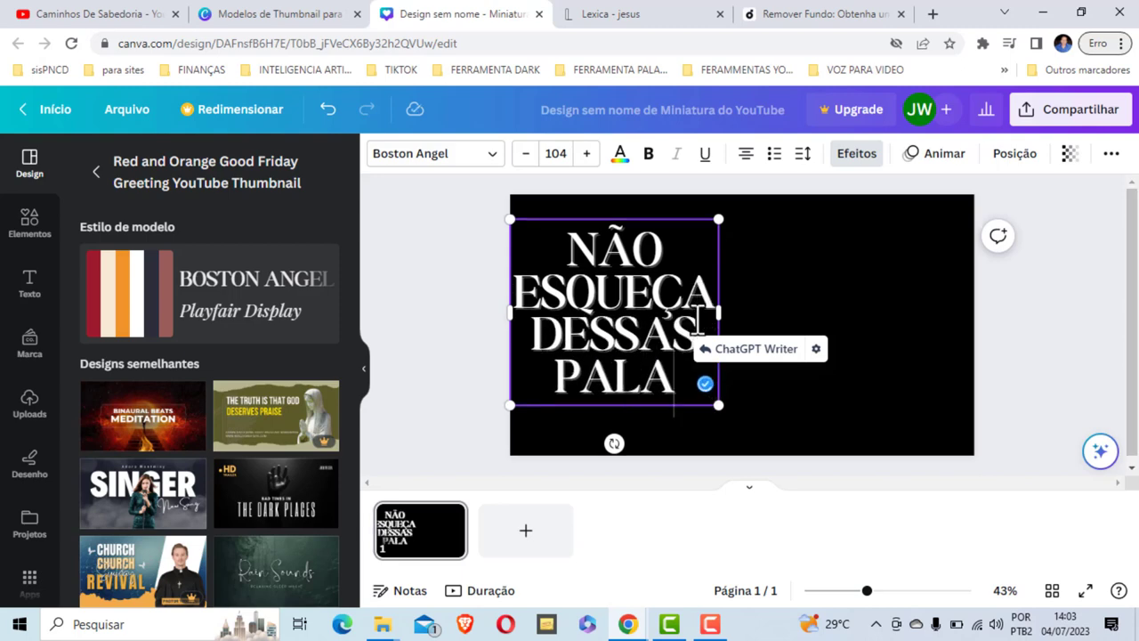
pyautogui.write('VRAS')
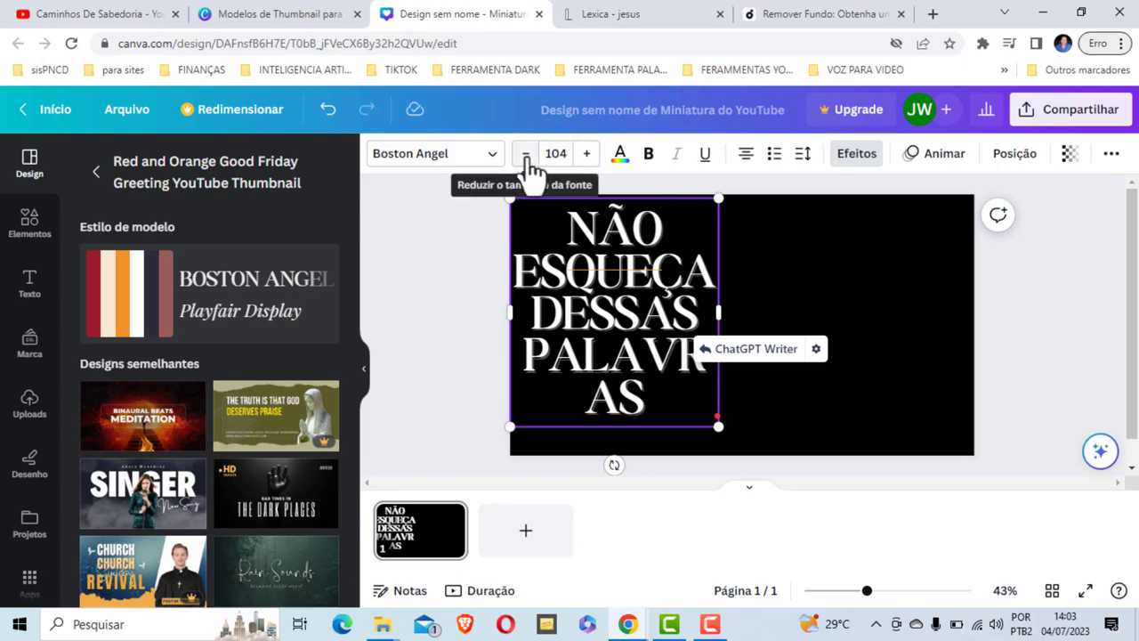
# - Shrink the title font, widen its box so it wraps onto two lines, and left-align it
pyautogui.click(526, 156)
pyautogui.click(526, 156)
pyautogui.click(525, 156)
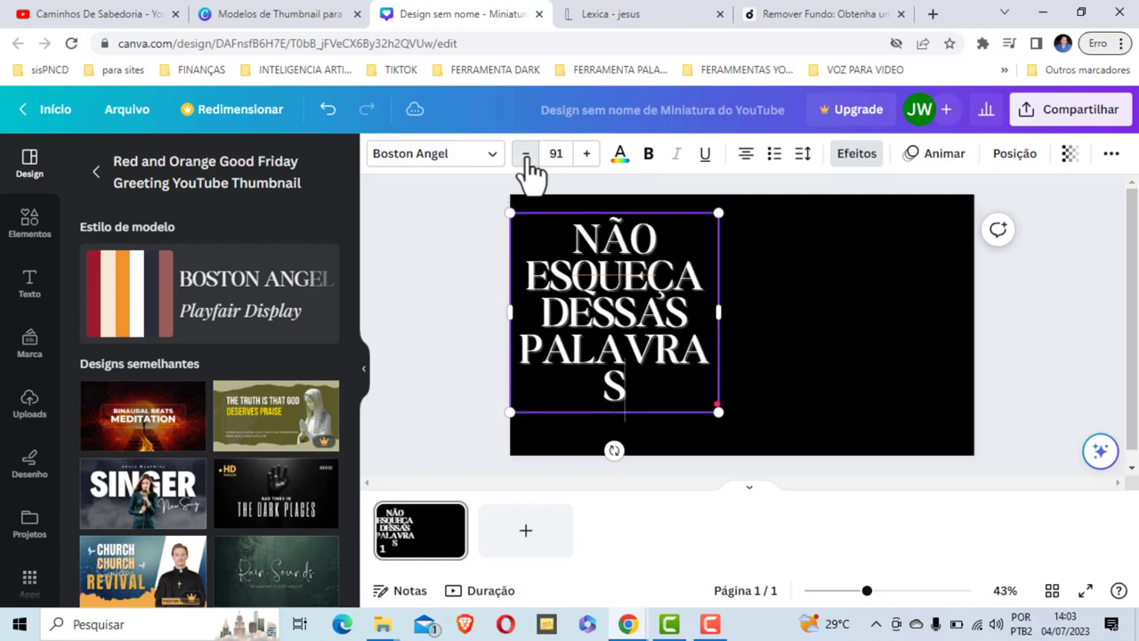
pyautogui.click(526, 156)
pyautogui.click(525, 156)
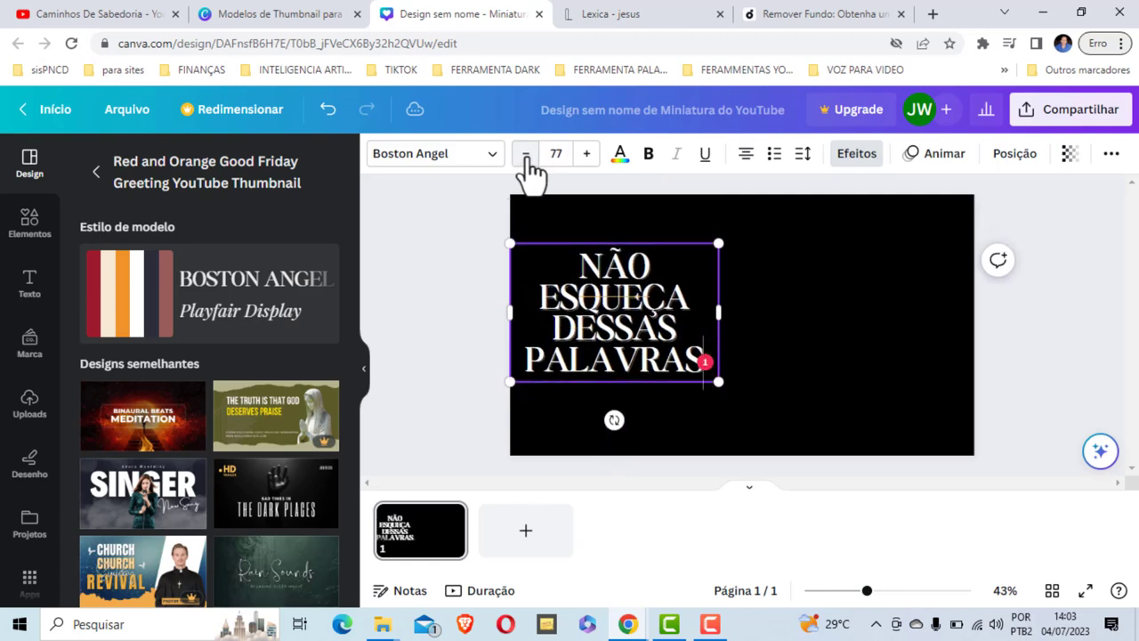
pyautogui.click(525, 156)
pyautogui.click(526, 156)
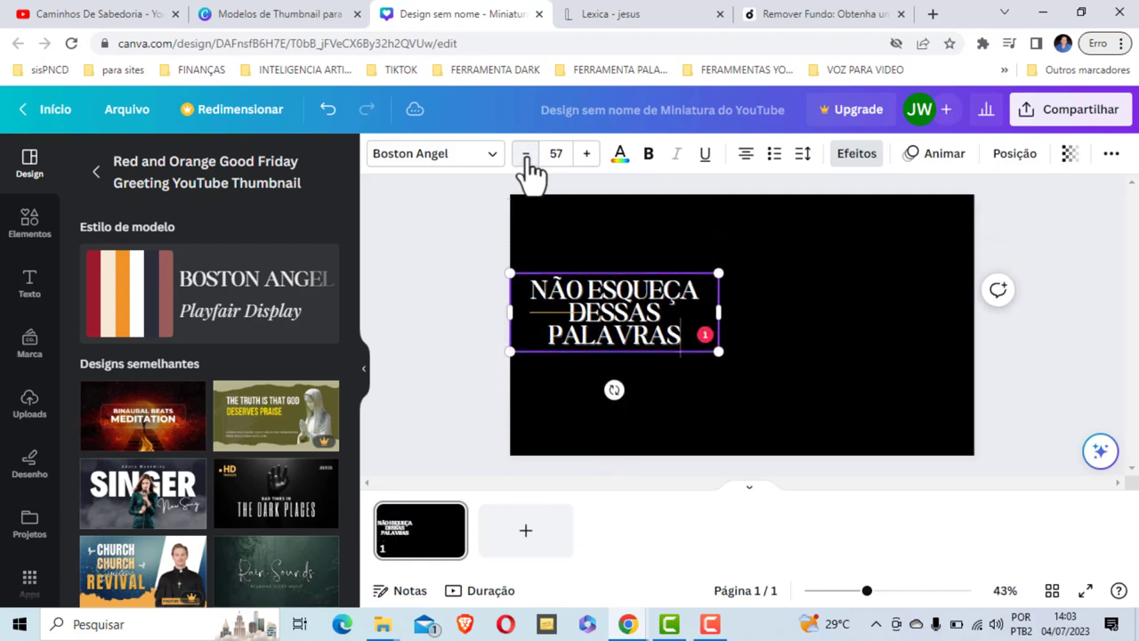
pyautogui.click(526, 155)
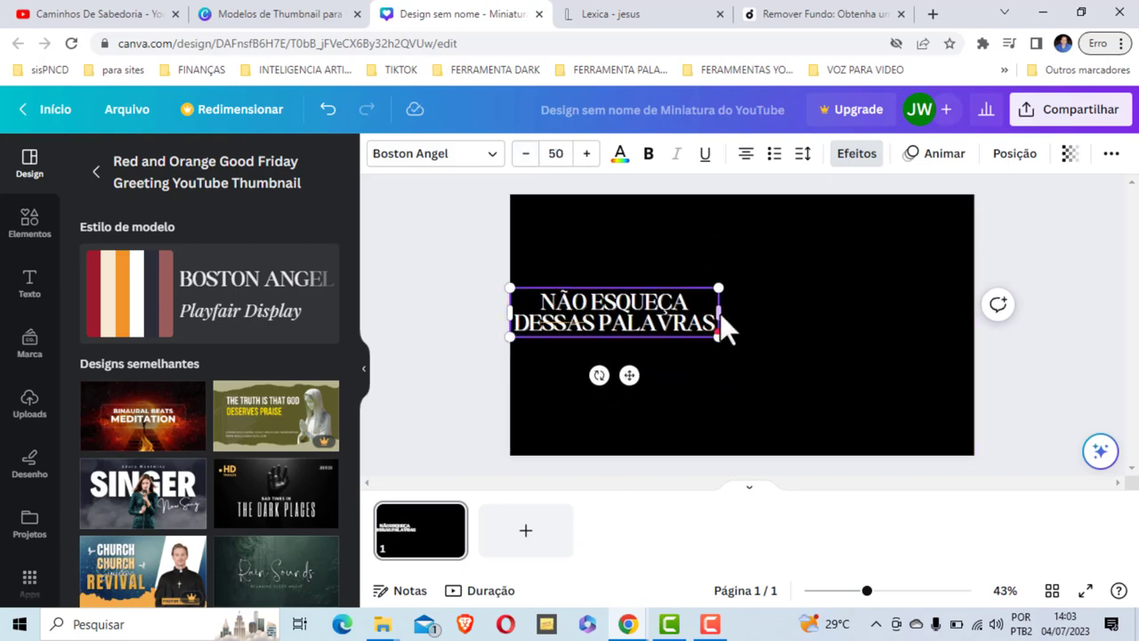
pyautogui.moveTo(745, 309); pyautogui.dragTo(774, 318)
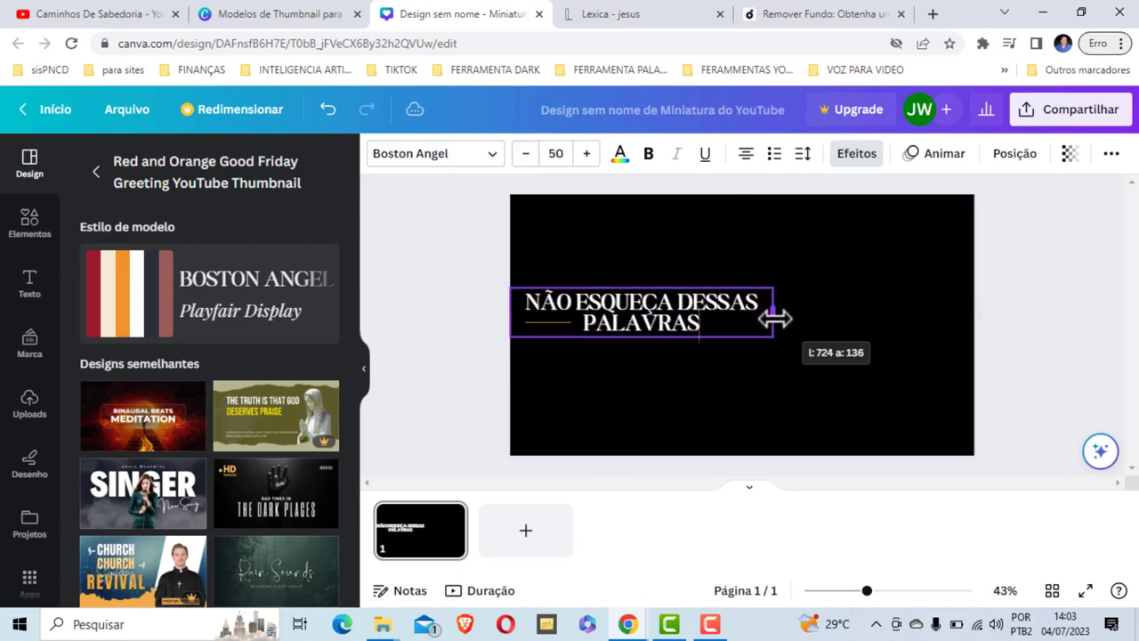
pyautogui.click(746, 156)
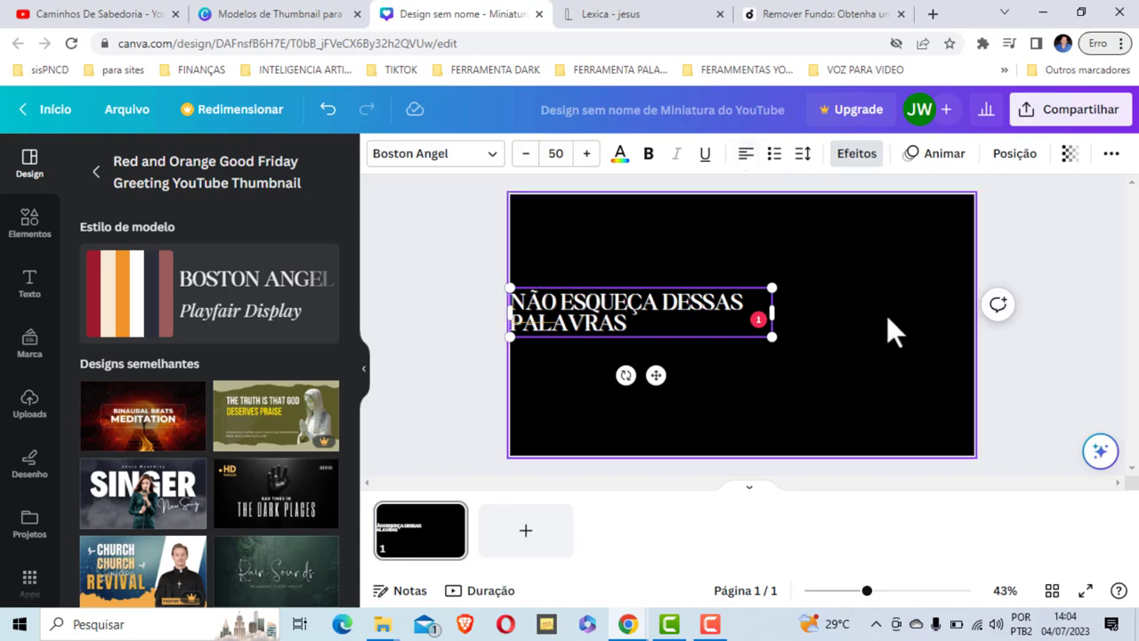
# - Nudge the title font size up and back down, settling on 52
pyautogui.click(857, 312)
pyautogui.click(610, 320)
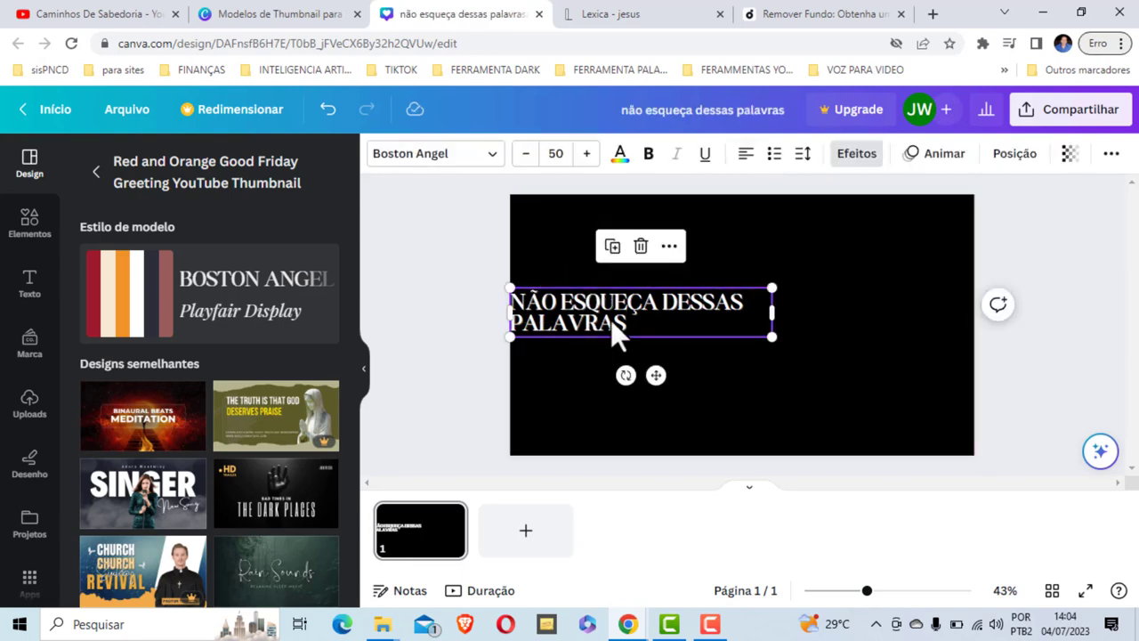
pyautogui.click(588, 153)
pyautogui.click(587, 153)
pyautogui.click(587, 153)
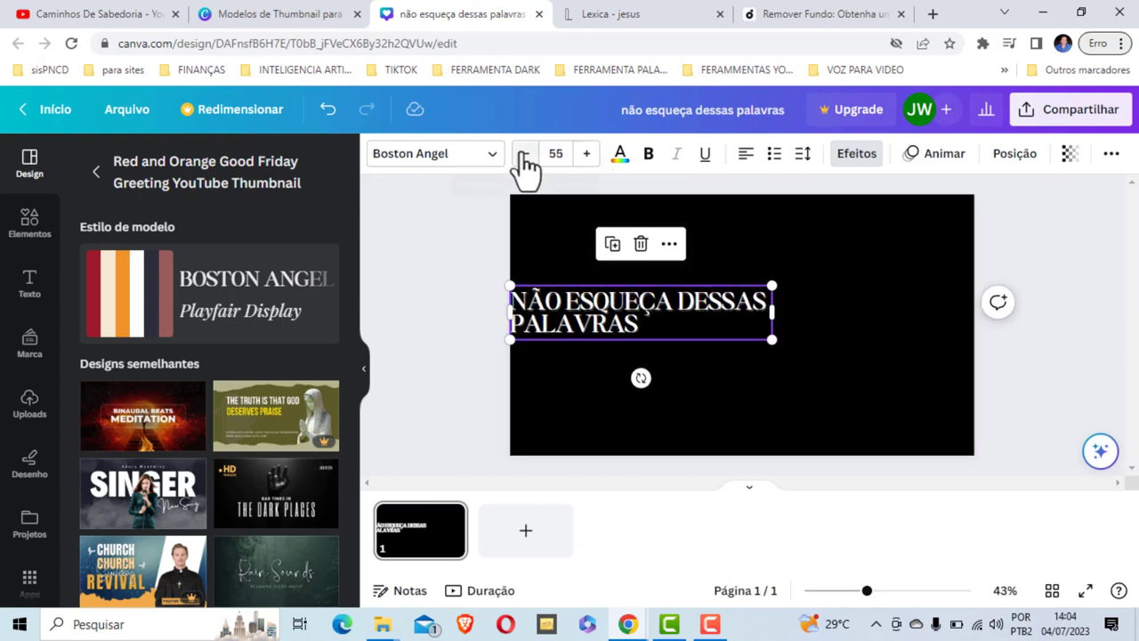
pyautogui.click(524, 155)
pyautogui.click(524, 155)
pyautogui.click(857, 303)
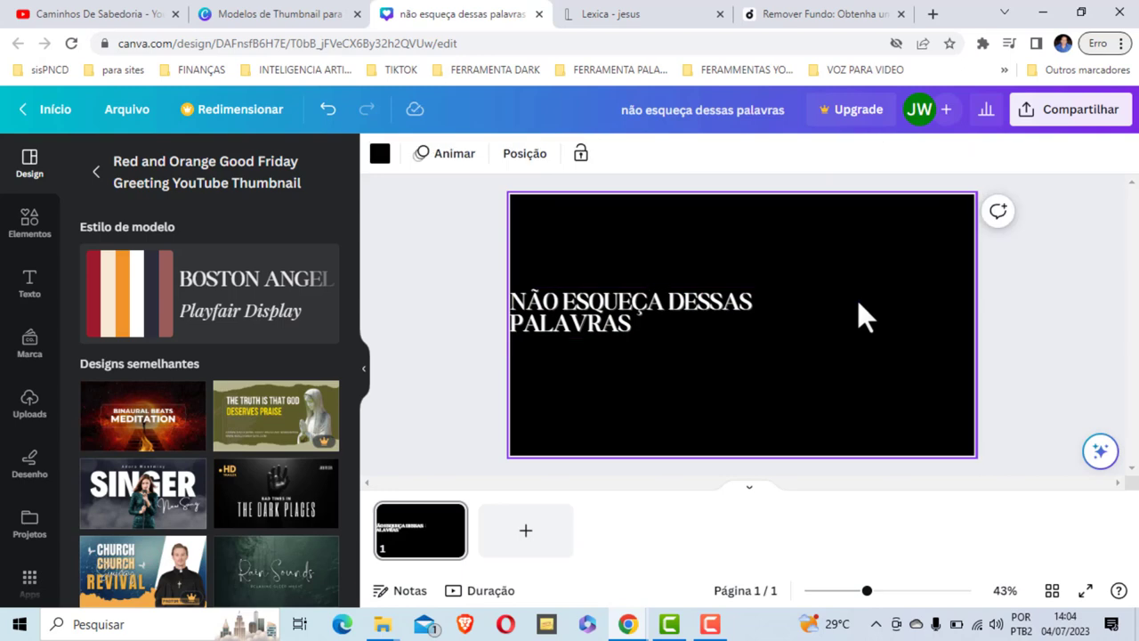
pyautogui.click(572, 313)
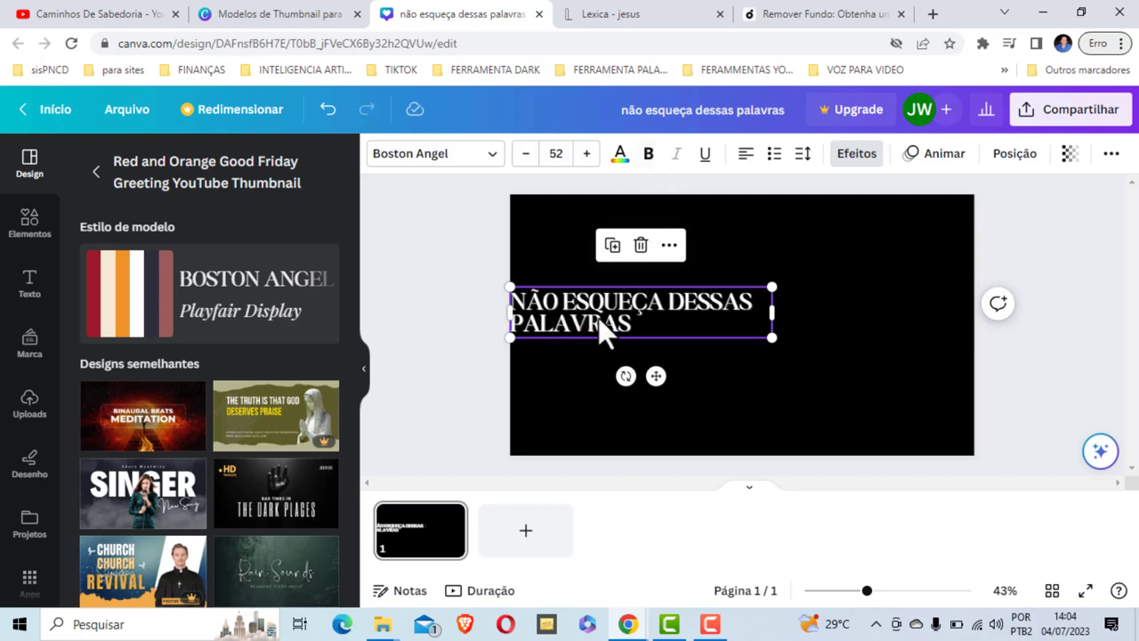
# - Make the NÃO ESQUEÇA DESSAS PALAVRAS title bold
pyautogui.click(649, 155)
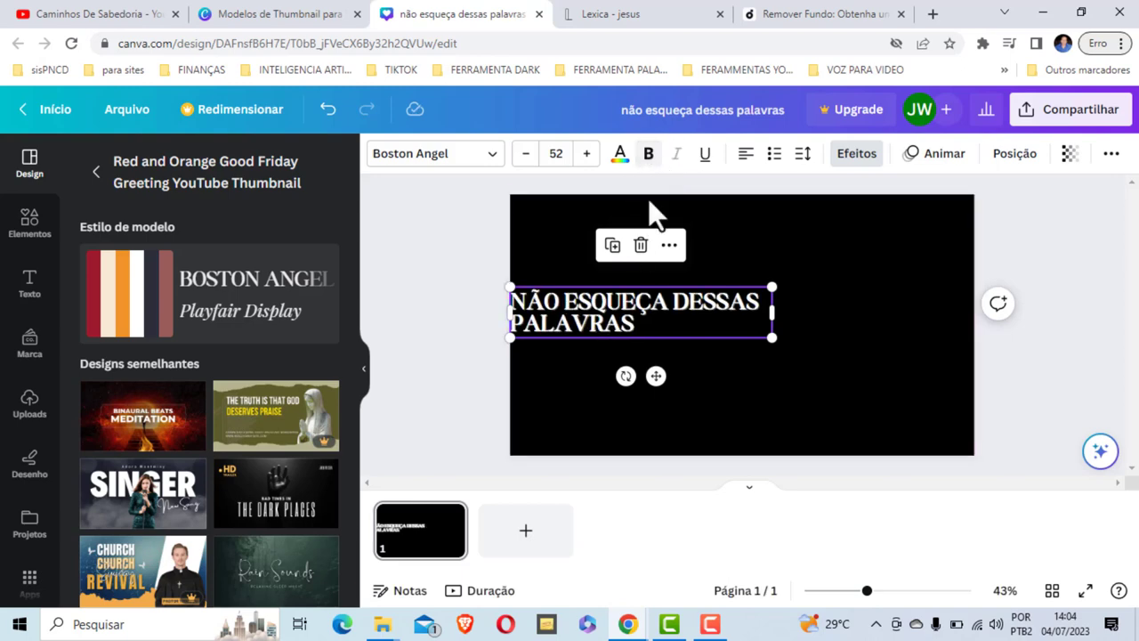
pyautogui.click(797, 302)
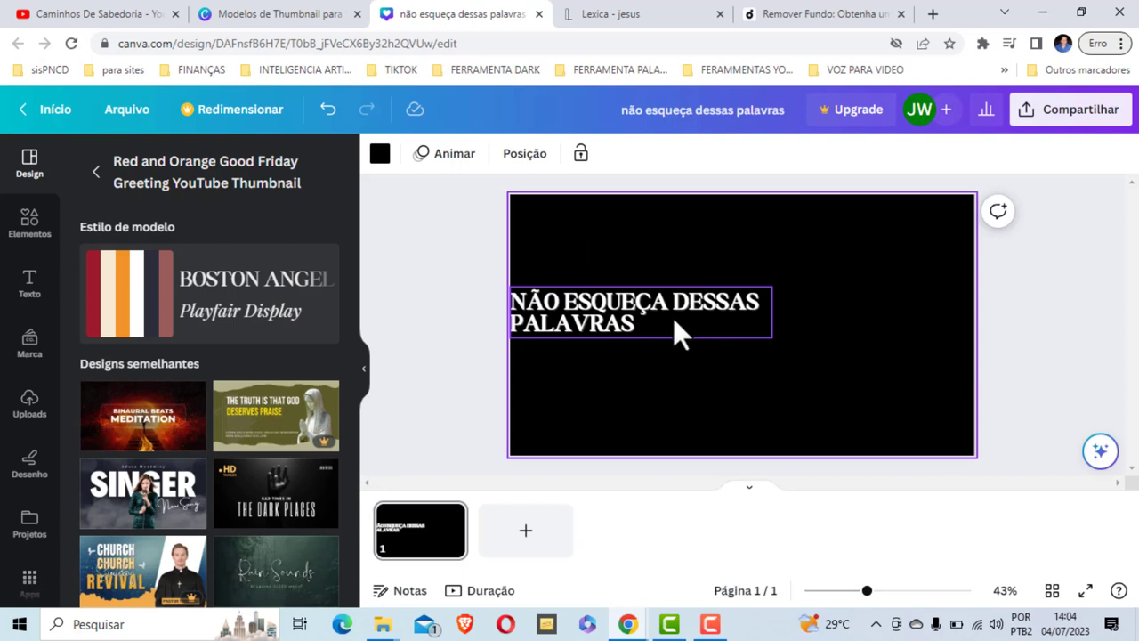
pyautogui.click(672, 329)
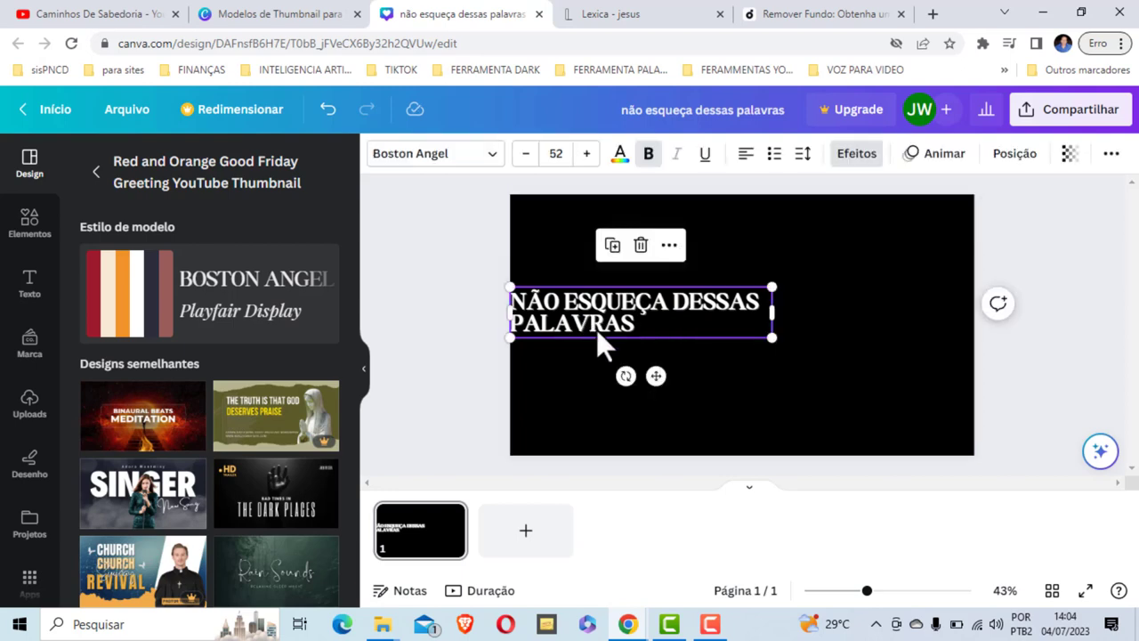
# - Try a custom hue for the title in the text colour picker
pyautogui.click(620, 155)
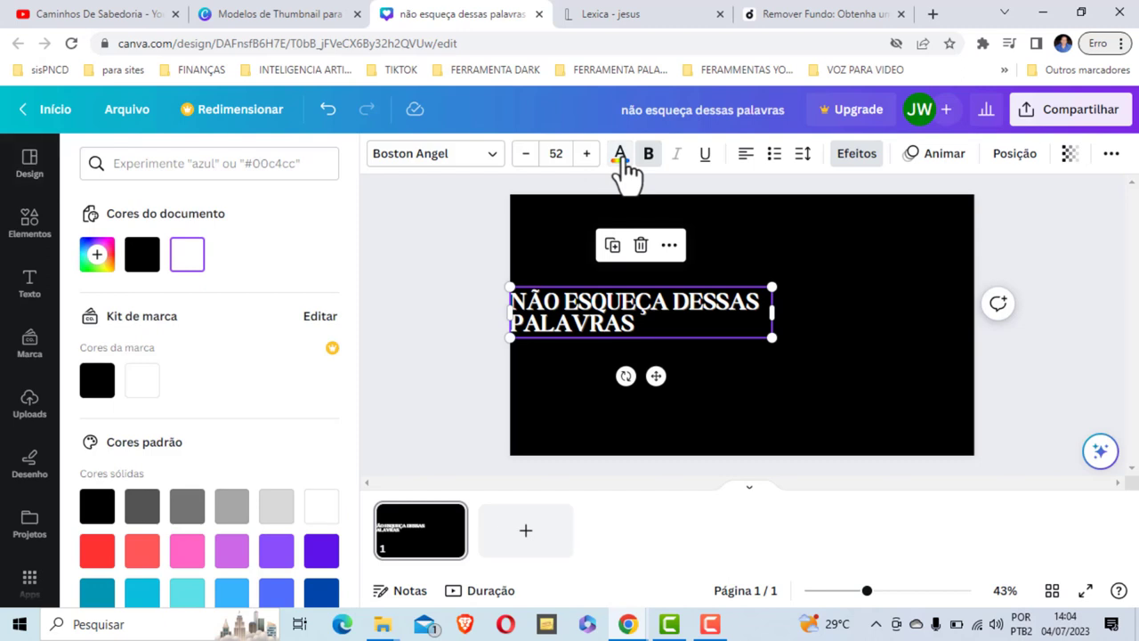
pyautogui.scroll(-3, 221, 407)
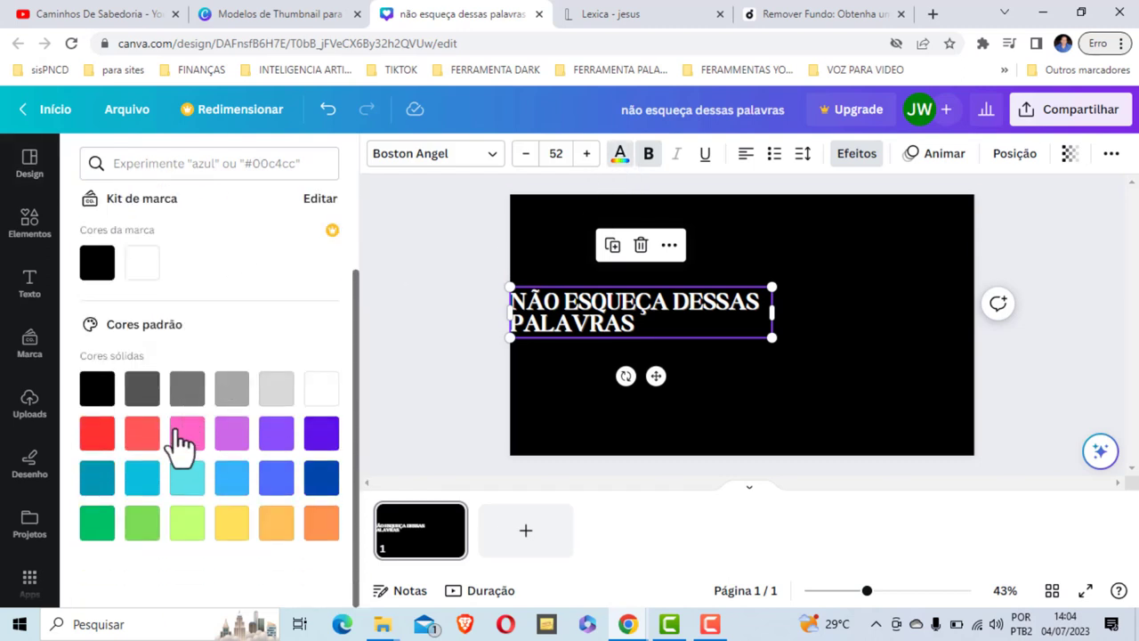
pyautogui.scroll(3, 178, 442)
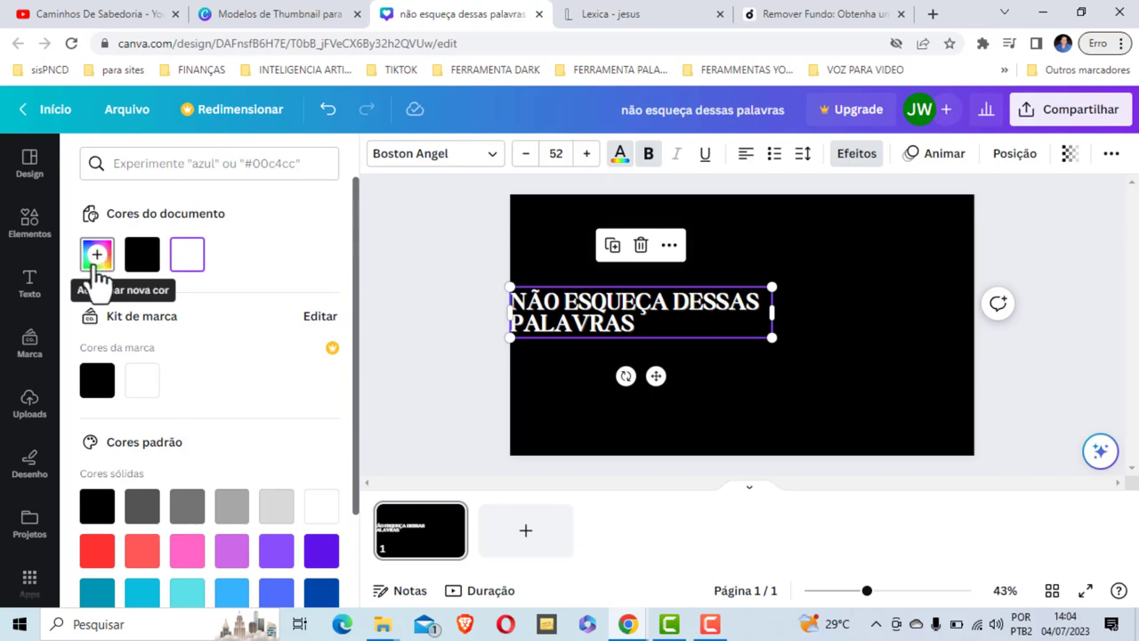
pyautogui.click(95, 260)
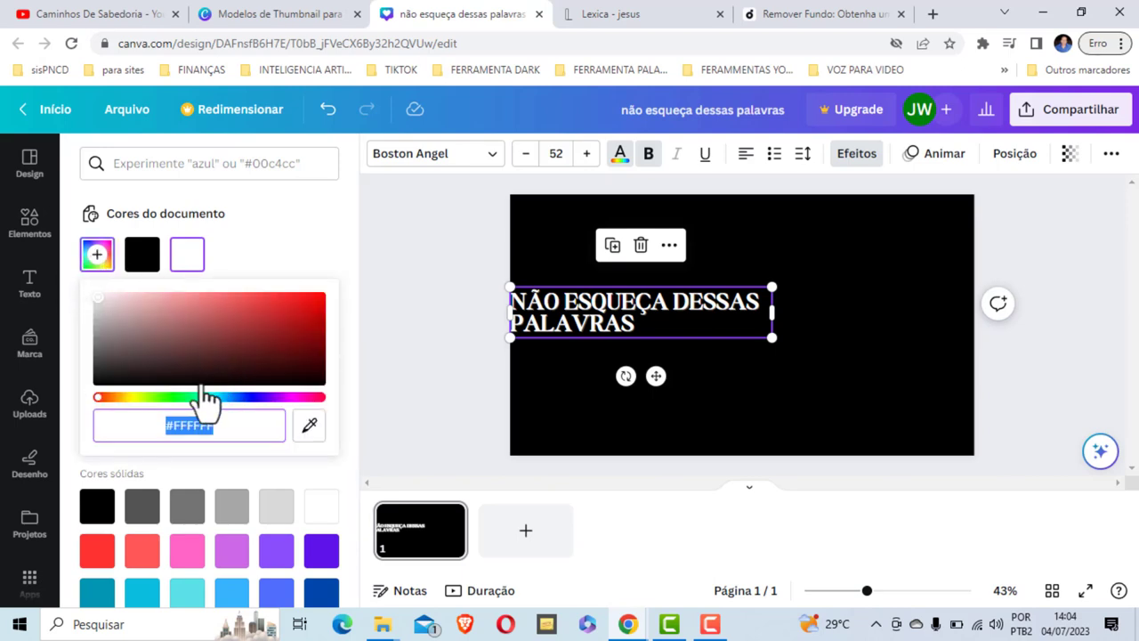
pyautogui.moveTo(109, 397)
pyautogui.mouseDown()
pyautogui.moveTo(184, 401)
pyautogui.moveTo(98, 403)
pyautogui.mouseUp()
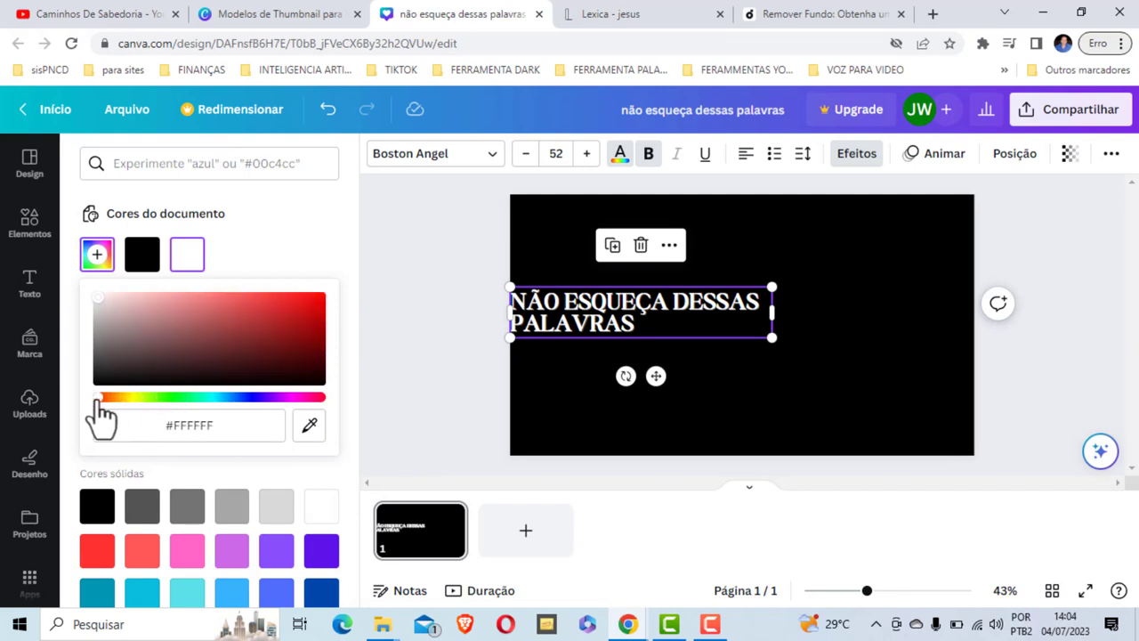
pyautogui.click(636, 314)
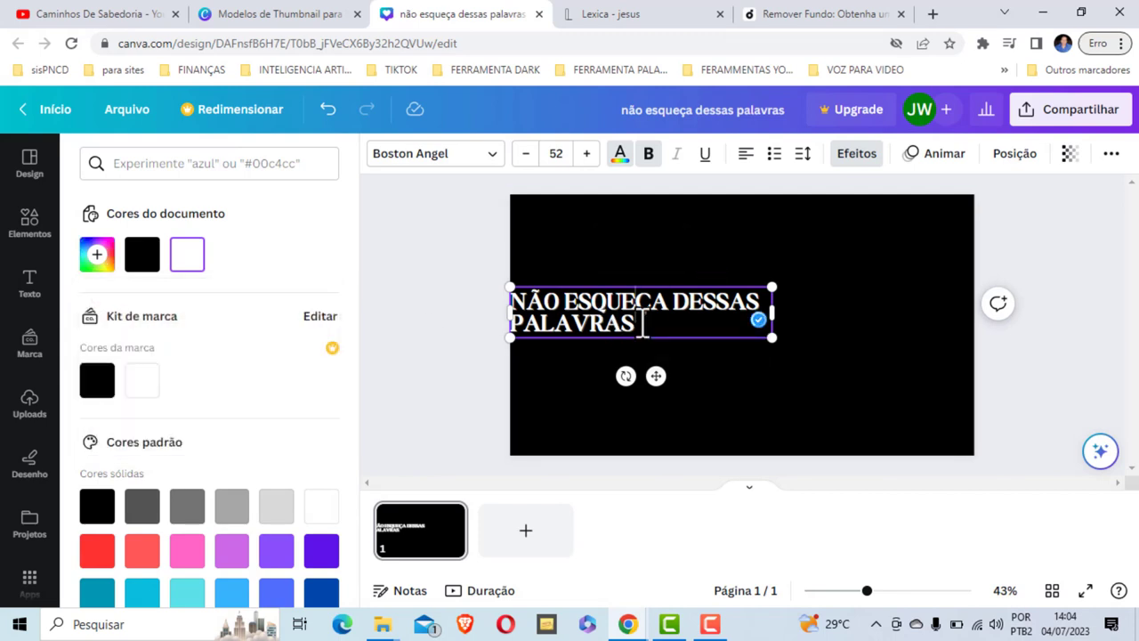
# - Select the whole title, test a green text colour, then return to the YouTube videos tab
pyautogui.moveTo(642, 324); pyautogui.dragTo(507, 305)
pyautogui.click(644, 324)
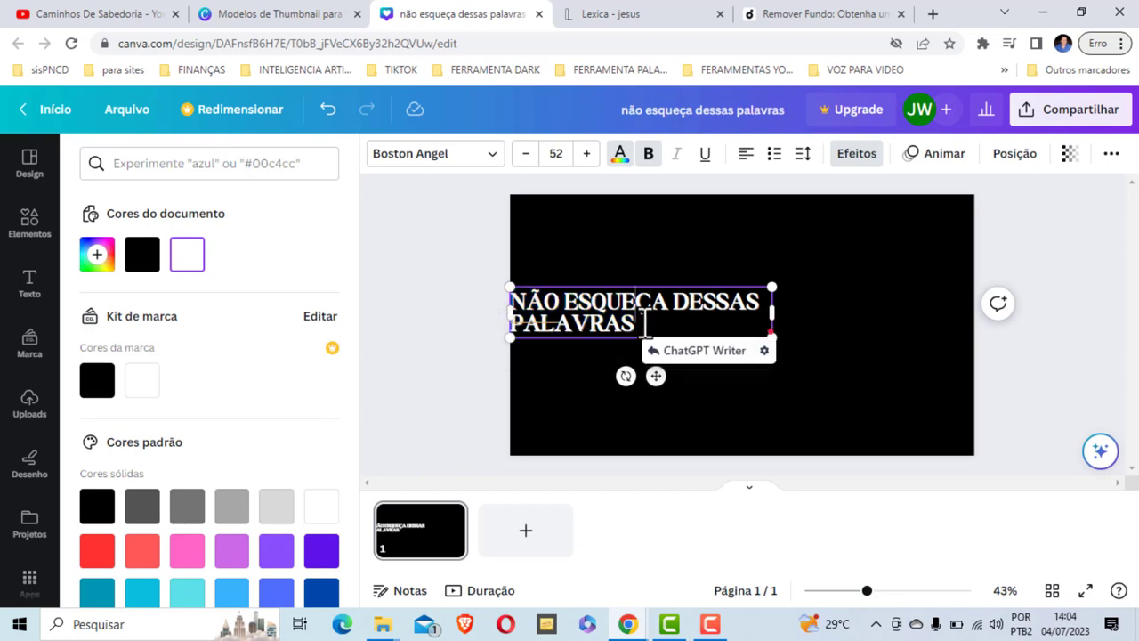
pyautogui.moveTo(644, 324); pyautogui.dragTo(509, 301)
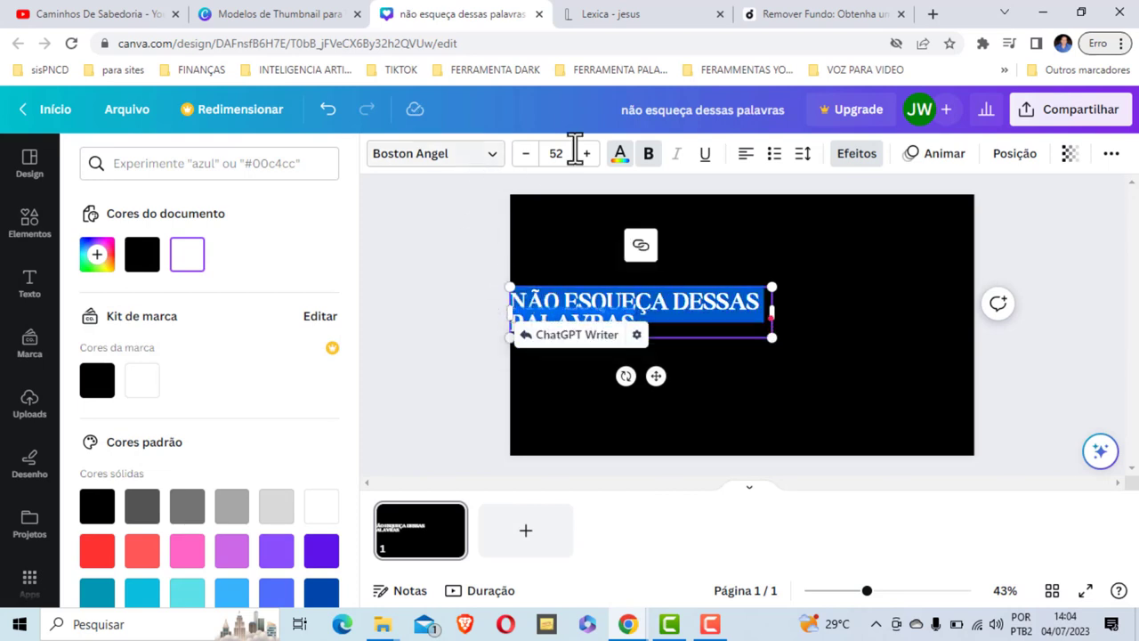
pyautogui.click(618, 158)
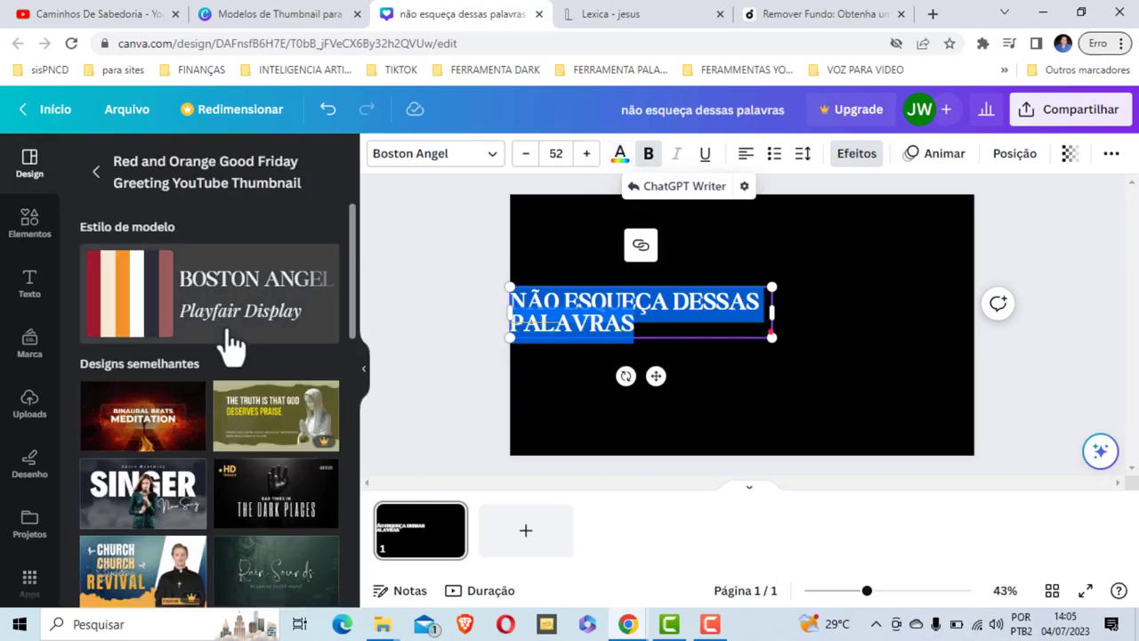
pyautogui.click(619, 158)
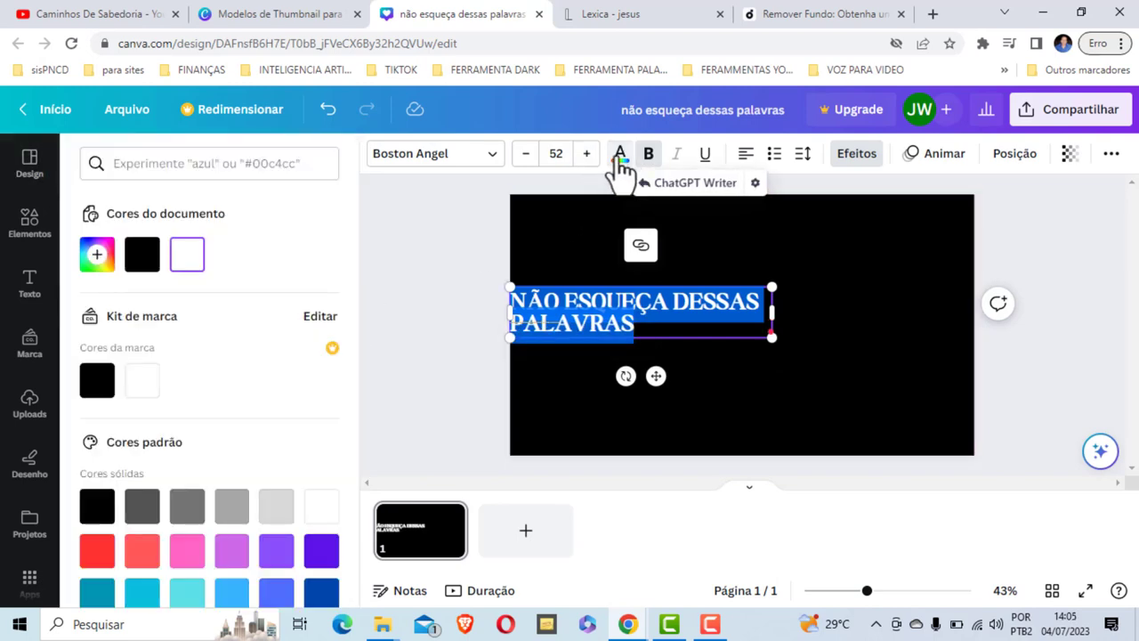
pyautogui.click(97, 254)
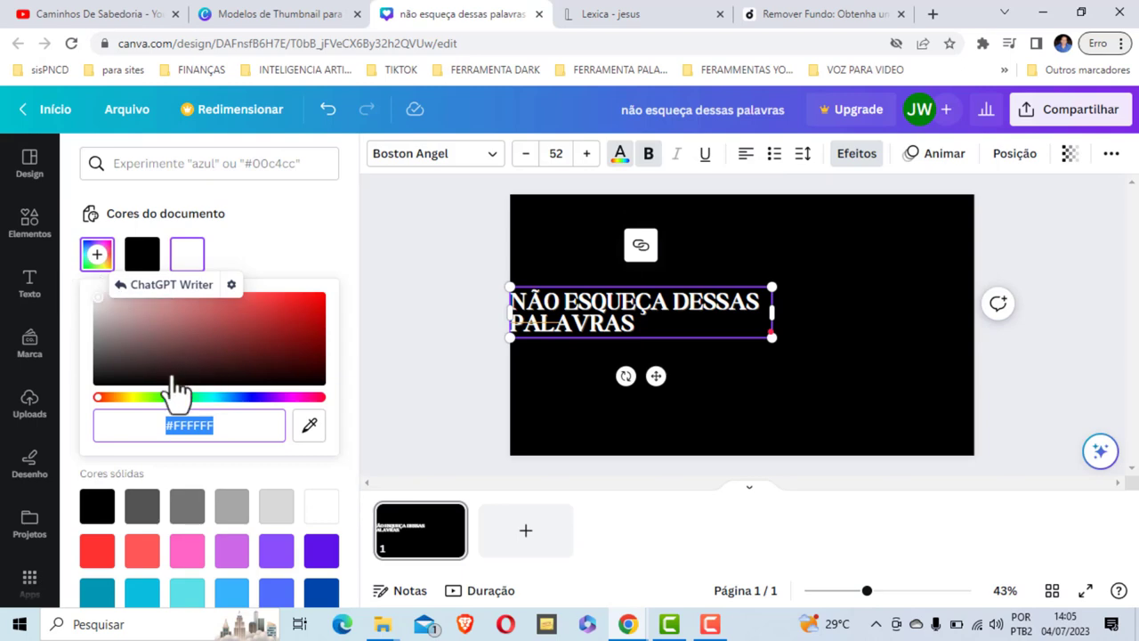
pyautogui.moveTo(94, 397)
pyautogui.mouseDown()
pyautogui.moveTo(253, 397)
pyautogui.moveTo(84, 399)
pyautogui.mouseUp()
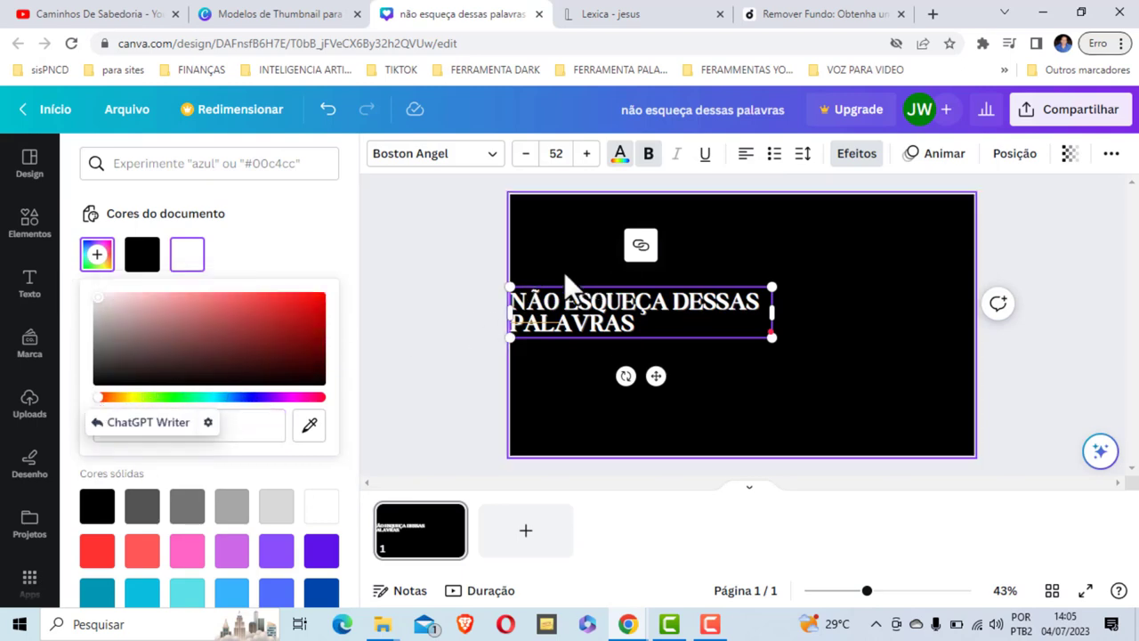
pyautogui.click(557, 225)
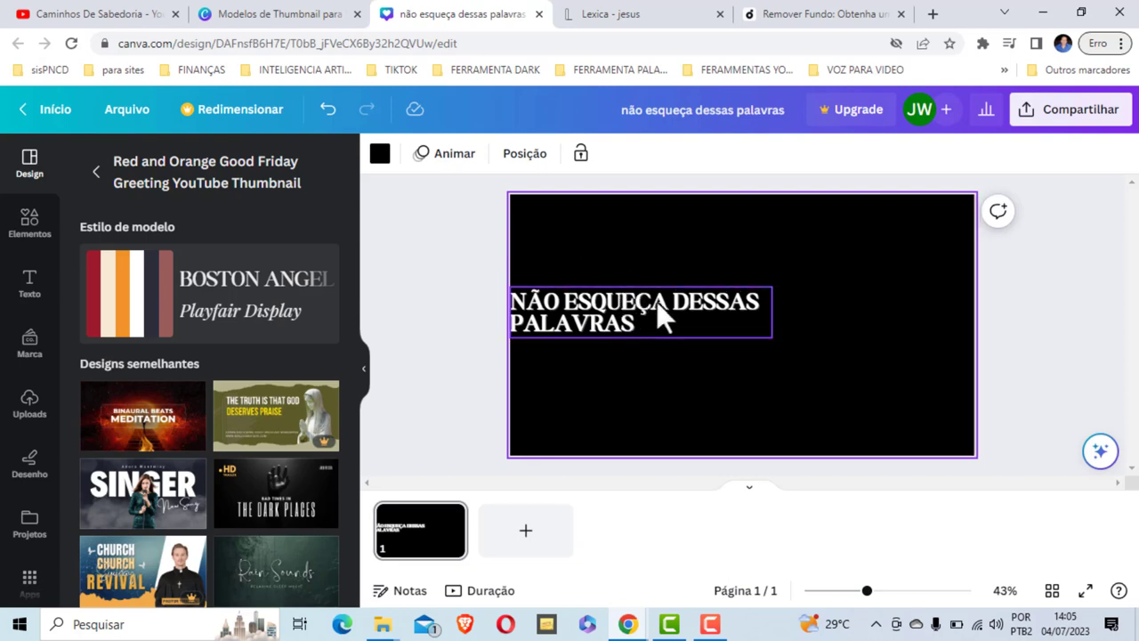
pyautogui.click(258, 14)
pyautogui.click(107, 14)
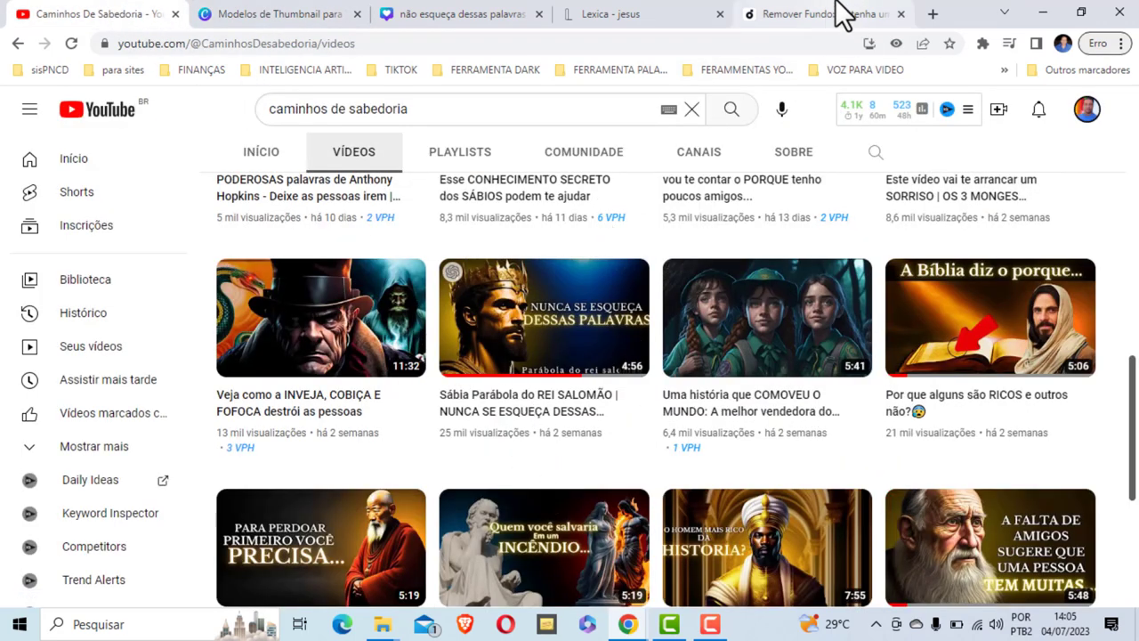
# - Switch to the Lexica tab and scroll through the 1922 'jesus' image results
pyautogui.click(683, 19)
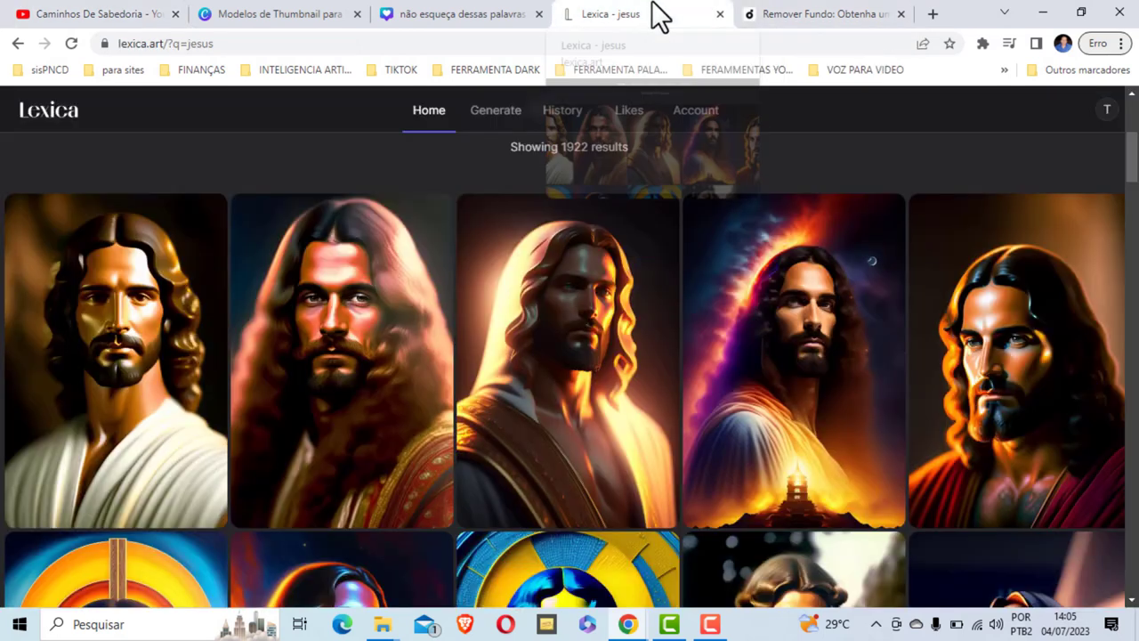
pyautogui.scroll(4, 356, 300)
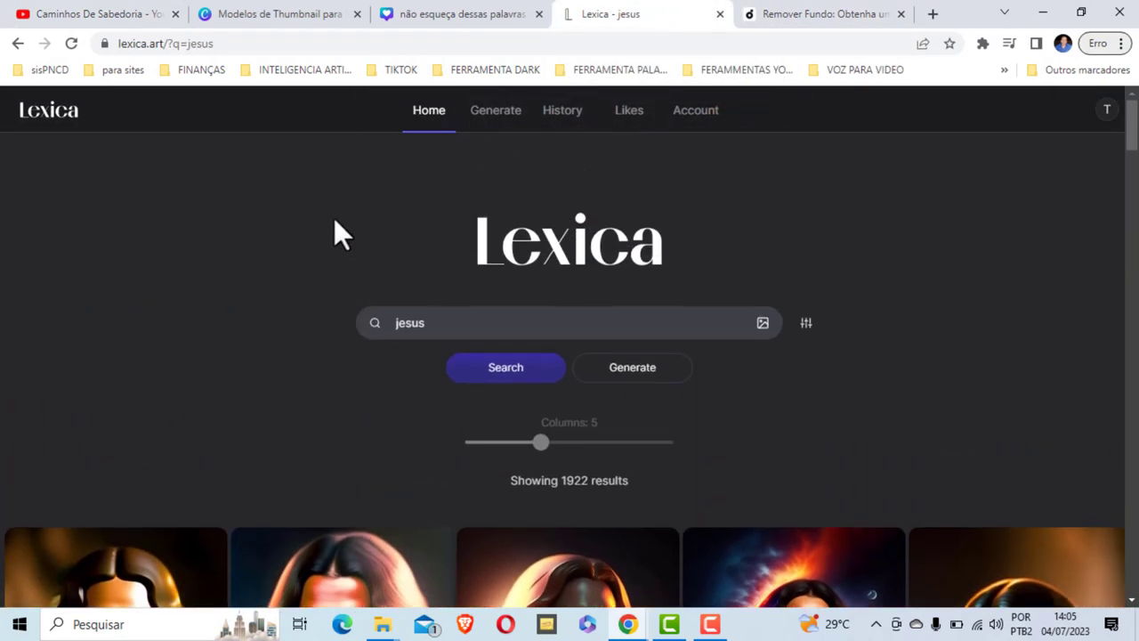
pyautogui.scroll(-1, 290, 184)
pyautogui.scroll(-2, 290, 183)
pyautogui.scroll(-1, 290, 184)
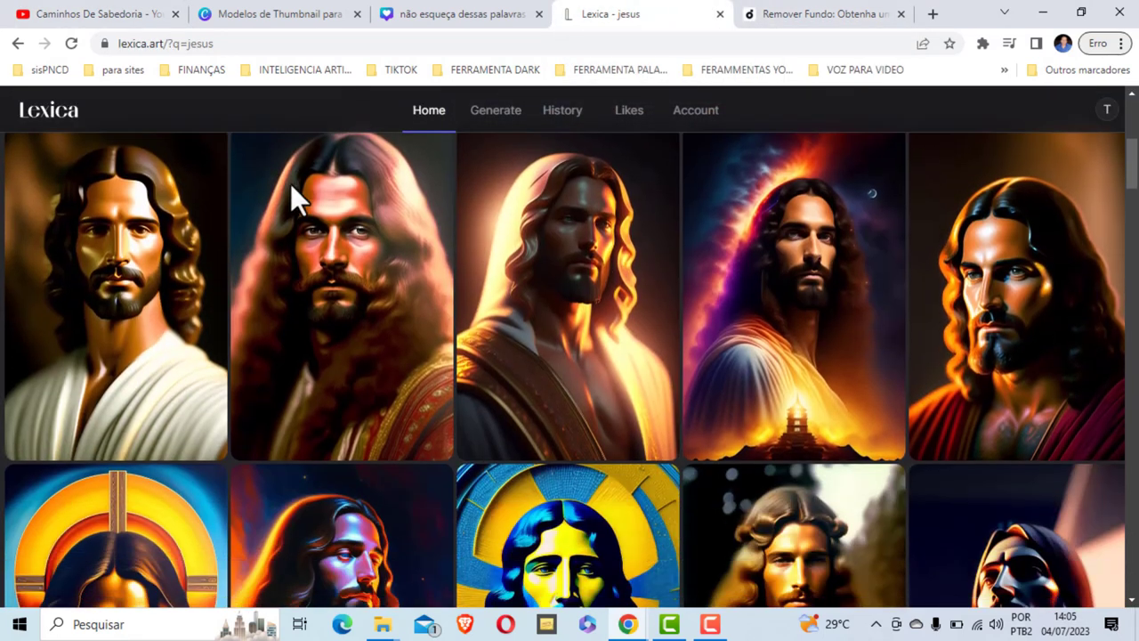
pyautogui.scroll(3, 570, 293)
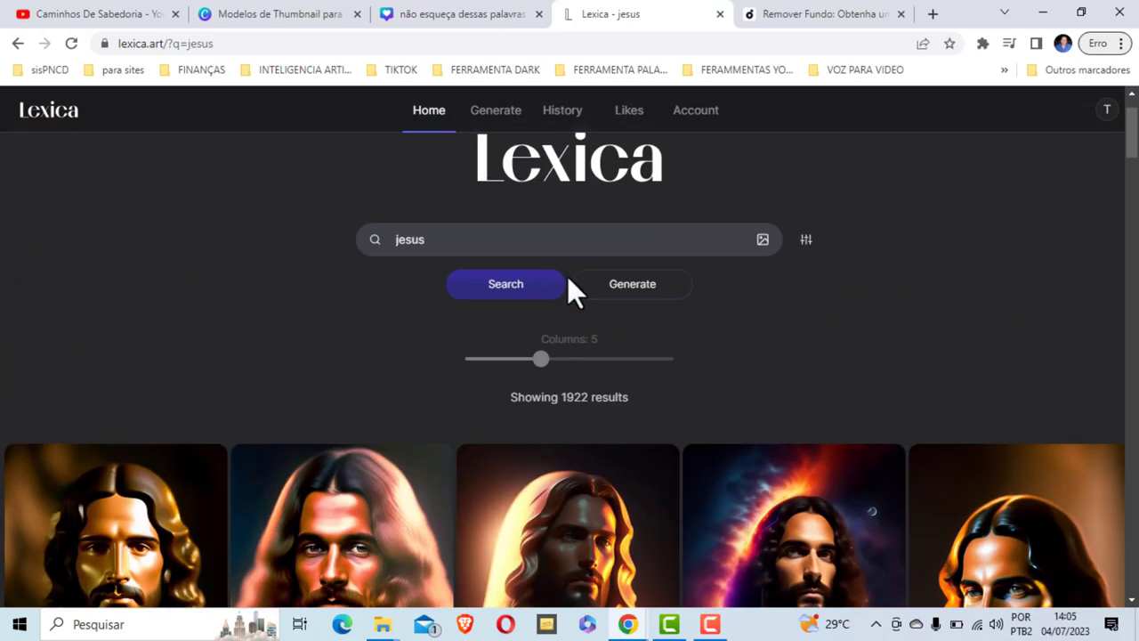
pyautogui.scroll(-1, 569, 293)
pyautogui.scroll(-2, 569, 293)
pyautogui.scroll(-1, 569, 294)
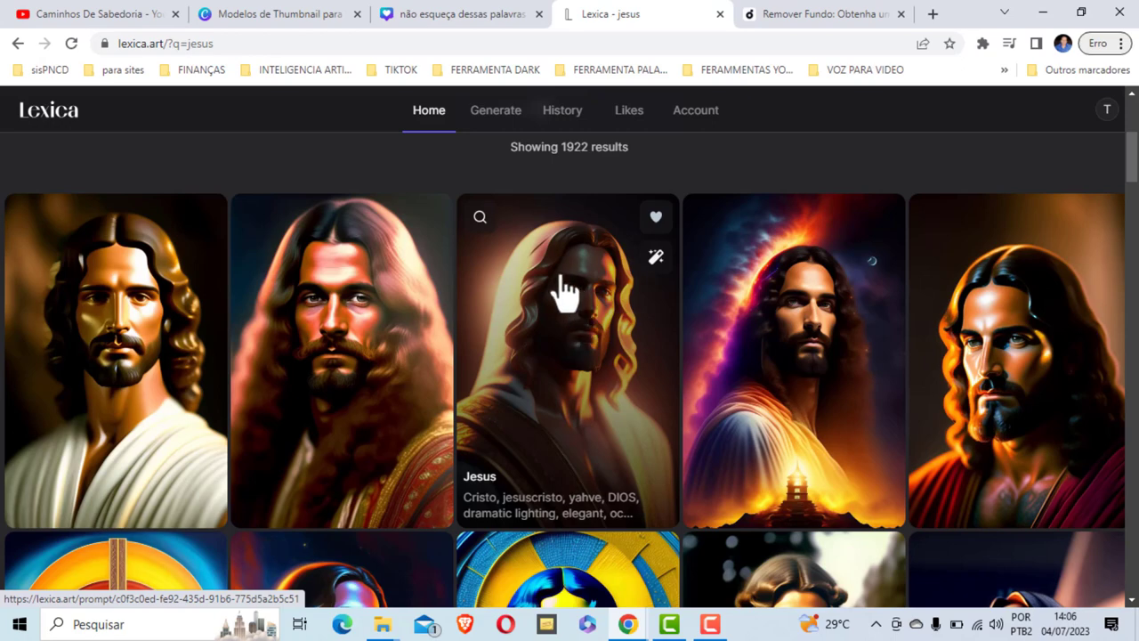
pyautogui.scroll(-3, 560, 276)
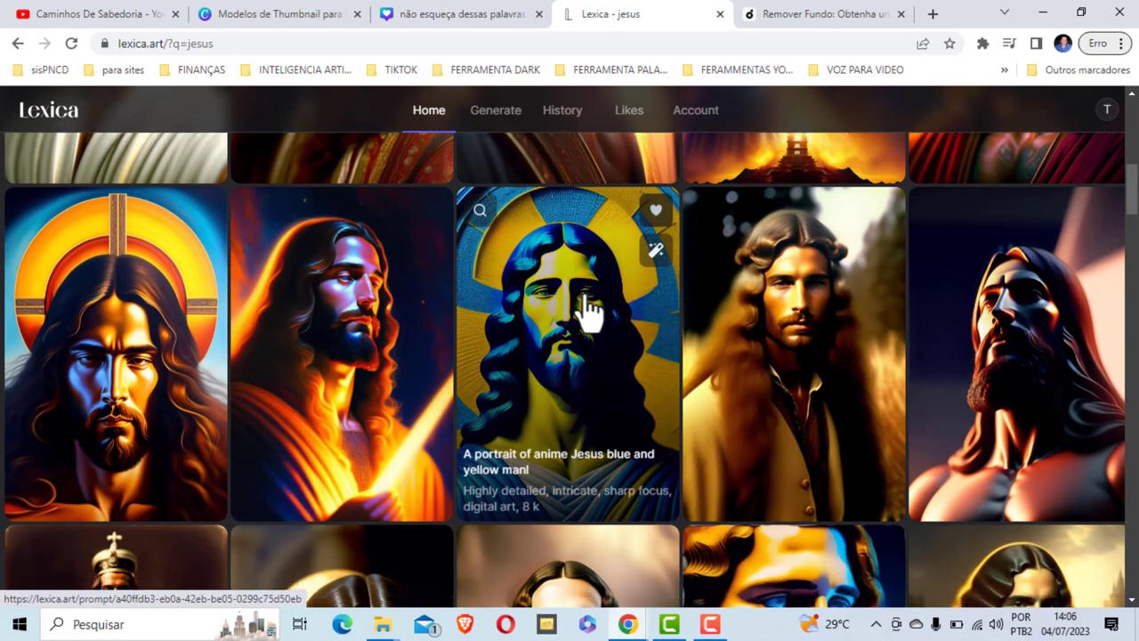
pyautogui.scroll(-2, 584, 307)
pyautogui.scroll(-3, 587, 307)
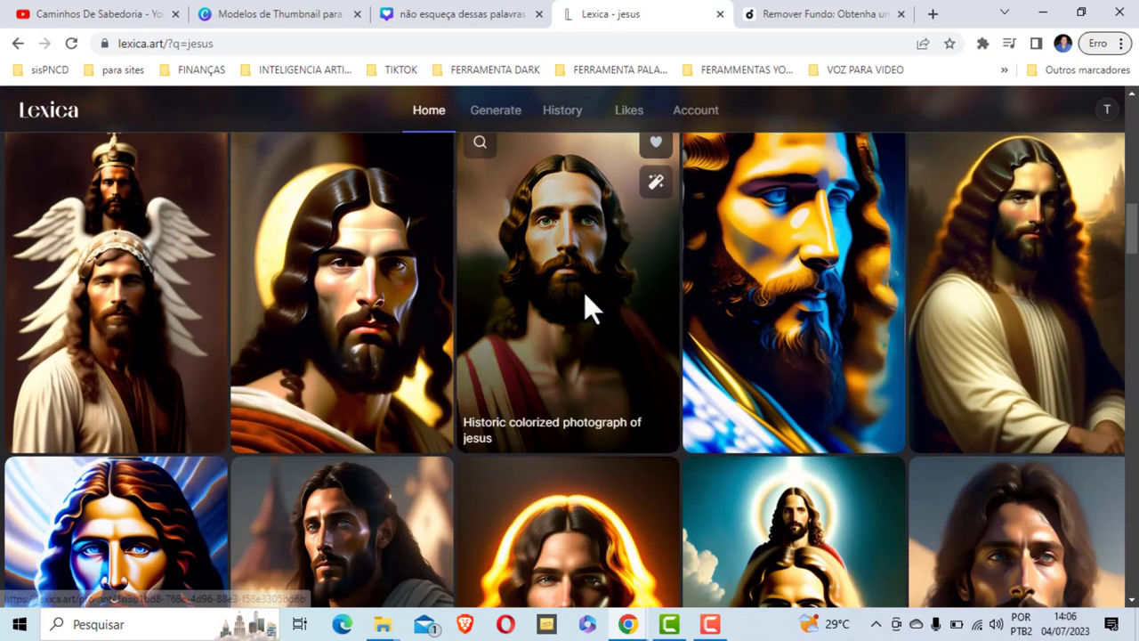
pyautogui.scroll(-2, 587, 307)
pyautogui.scroll(-1, 585, 308)
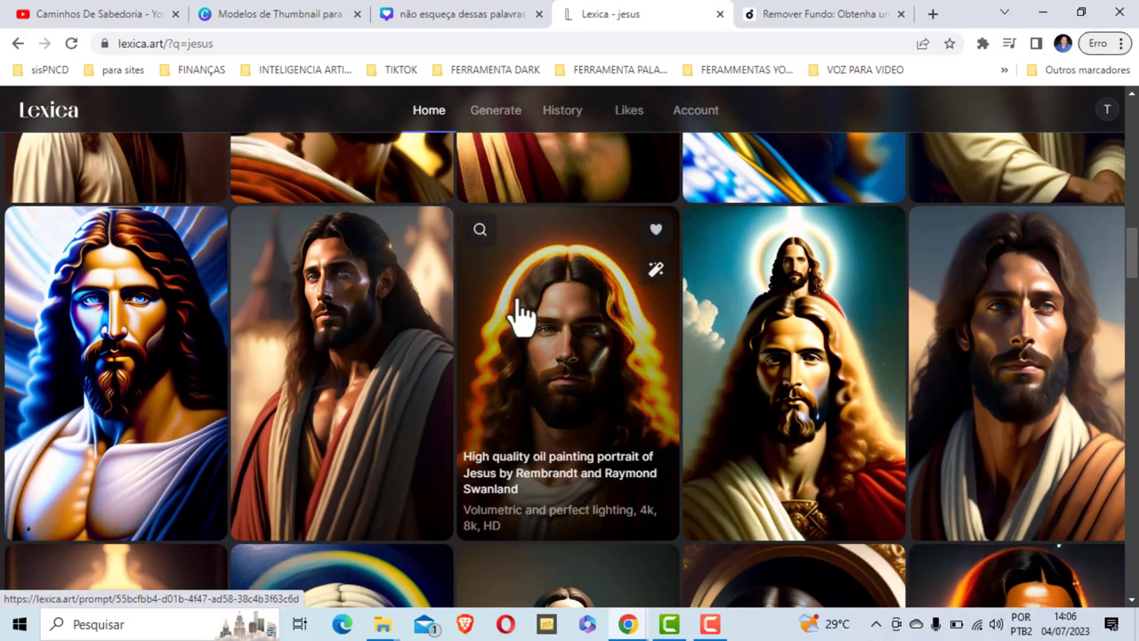
pyautogui.scroll(-3, 534, 318)
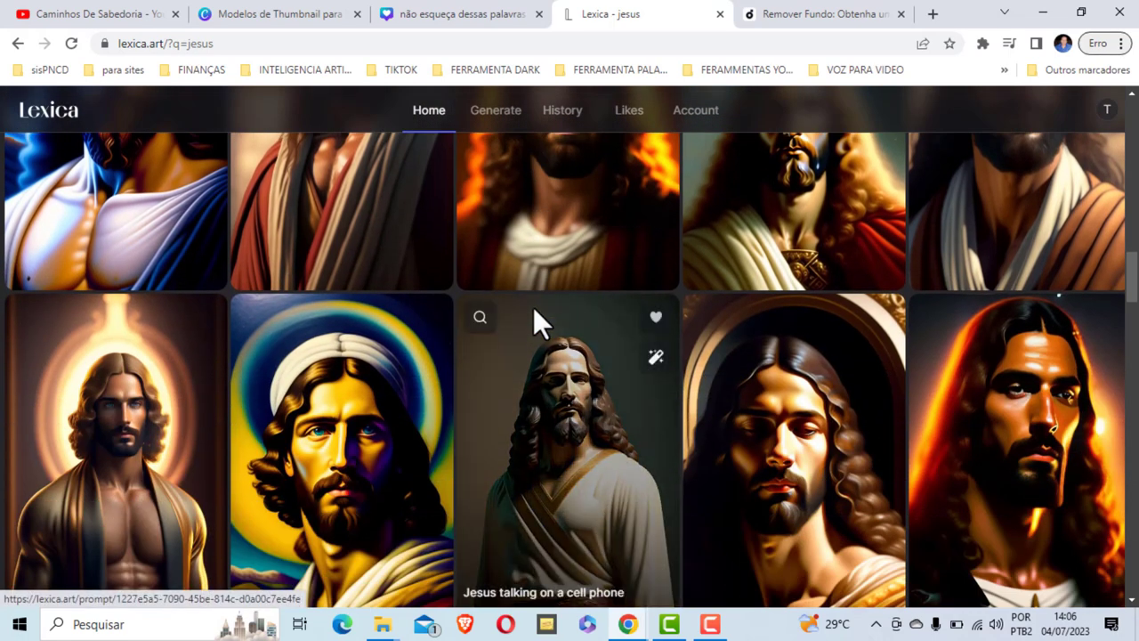
pyautogui.scroll(-2, 538, 324)
pyautogui.scroll(-3, 559, 334)
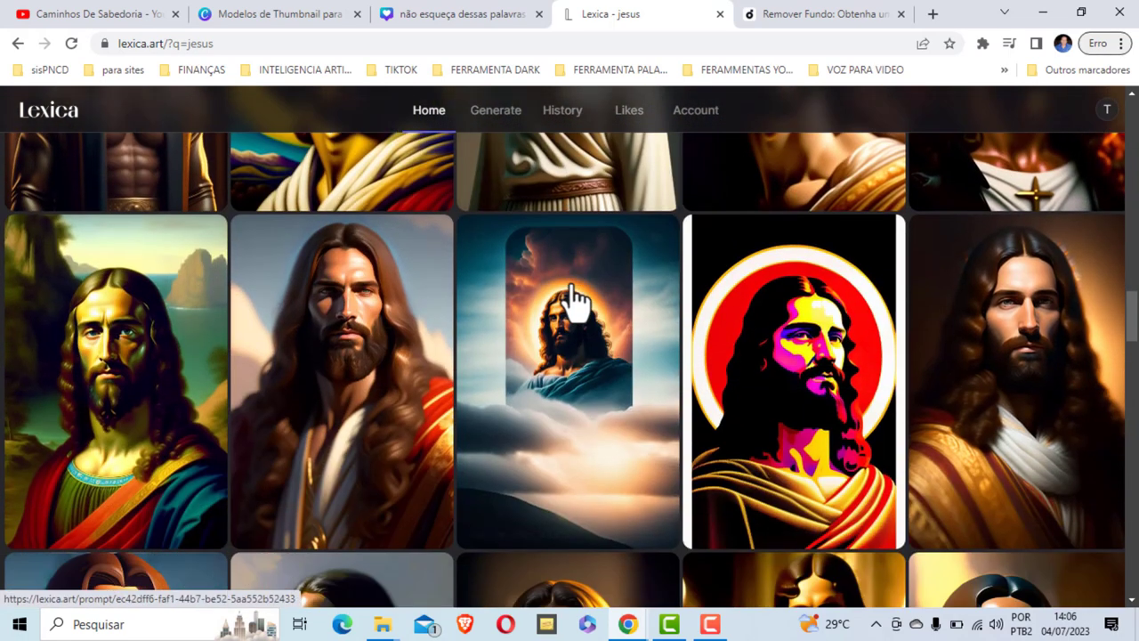
pyautogui.scroll(-3, 570, 300)
pyautogui.scroll(5, 570, 282)
pyautogui.scroll(5, 570, 282)
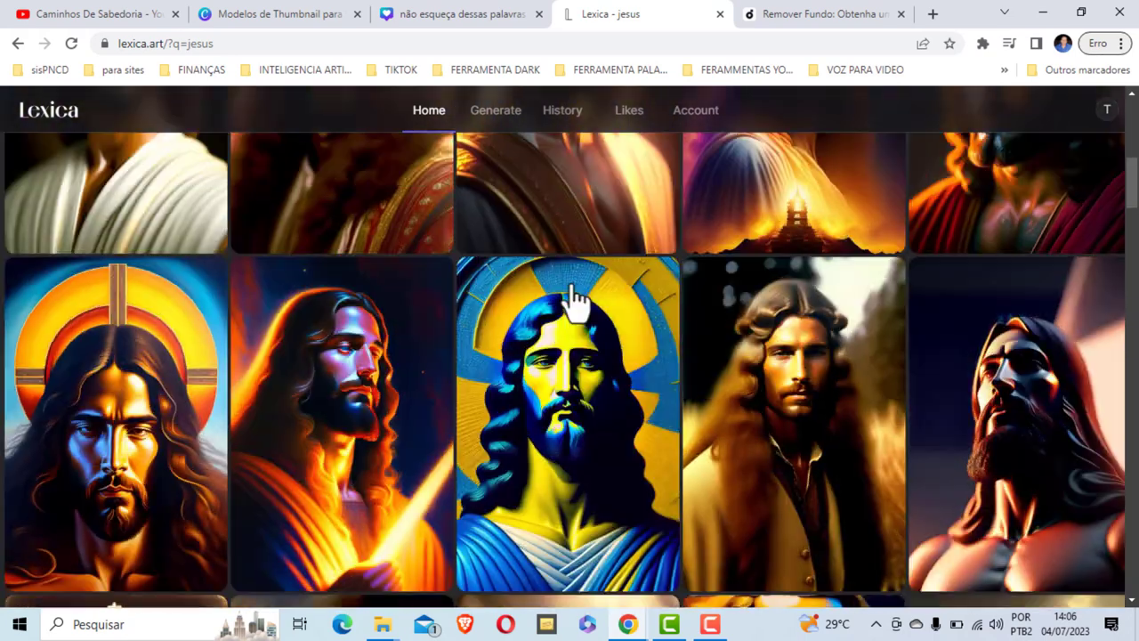
pyautogui.scroll(5, 570, 282)
pyautogui.scroll(5, 570, 282)
pyautogui.scroll(-3, 570, 282)
pyautogui.scroll(-2, 574, 297)
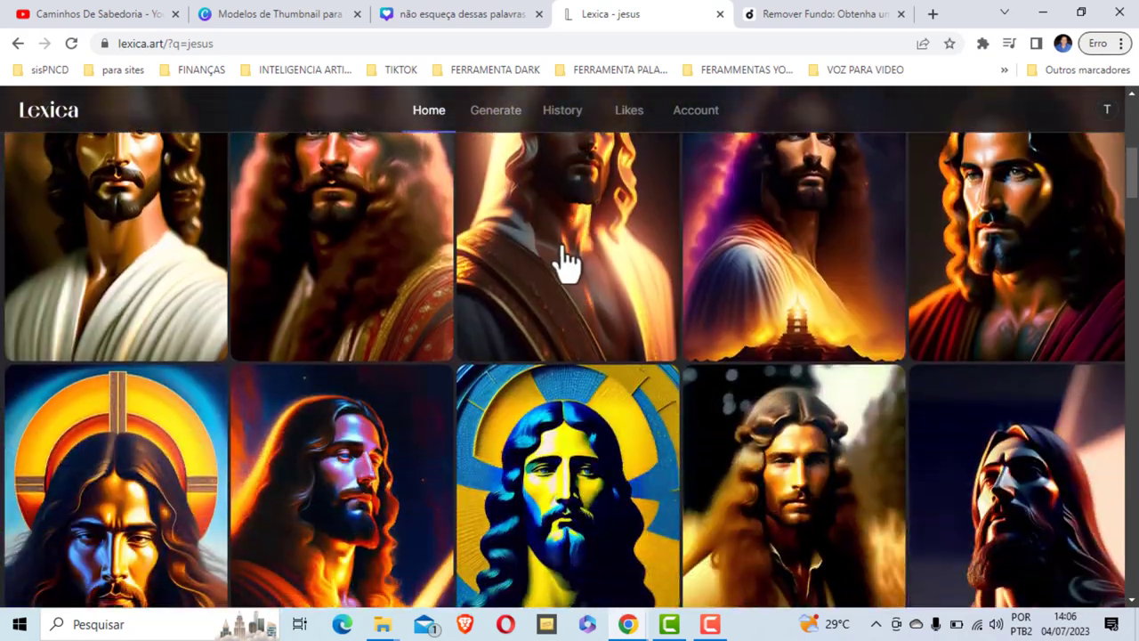
pyautogui.scroll(2, 564, 257)
pyautogui.moveTo(567, 360)
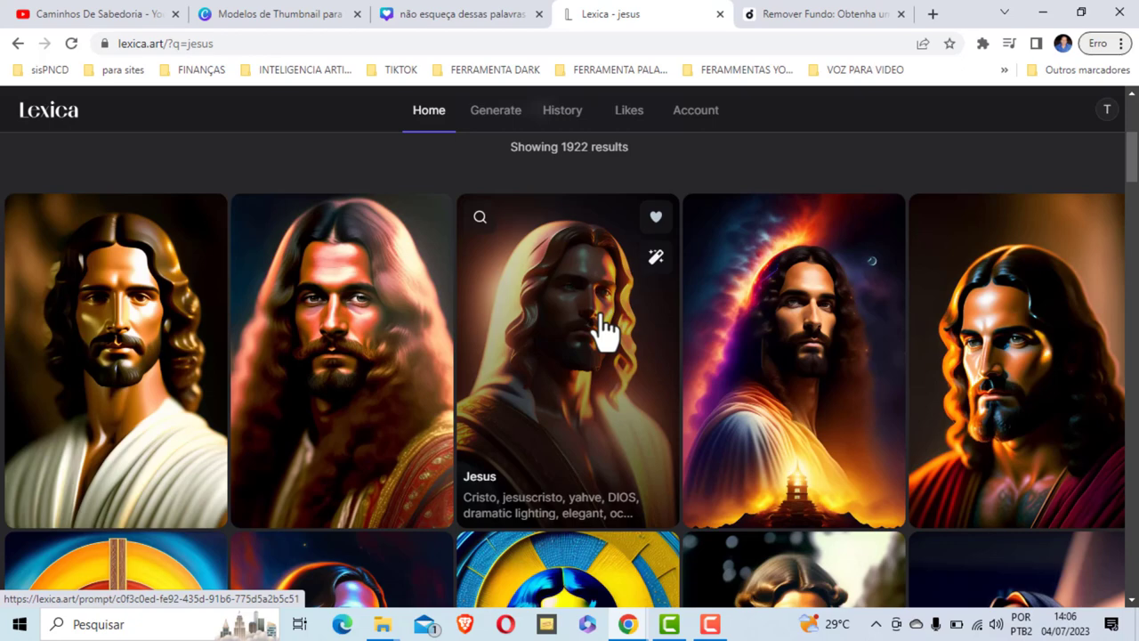
pyautogui.click(1024, 364)
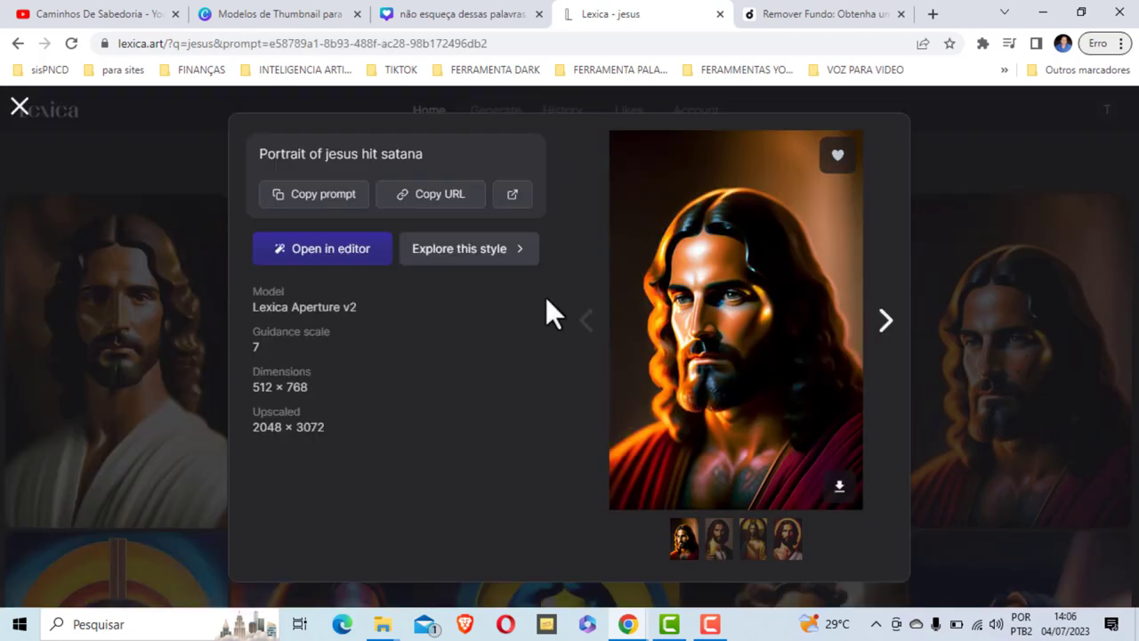
pyautogui.click(341, 199)
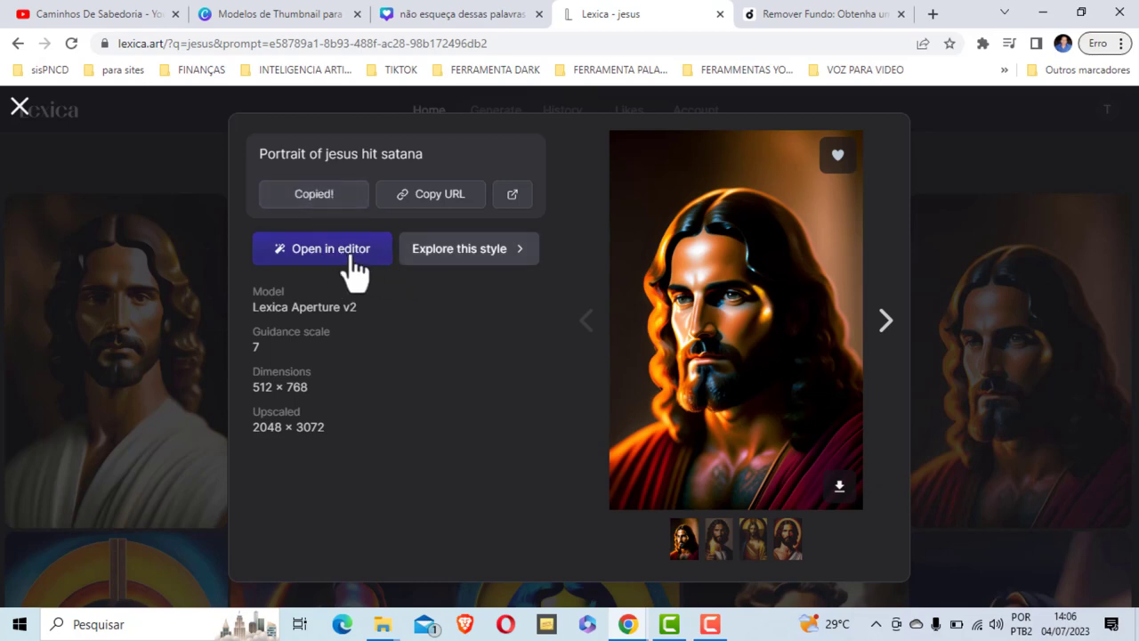
pyautogui.click(332, 251)
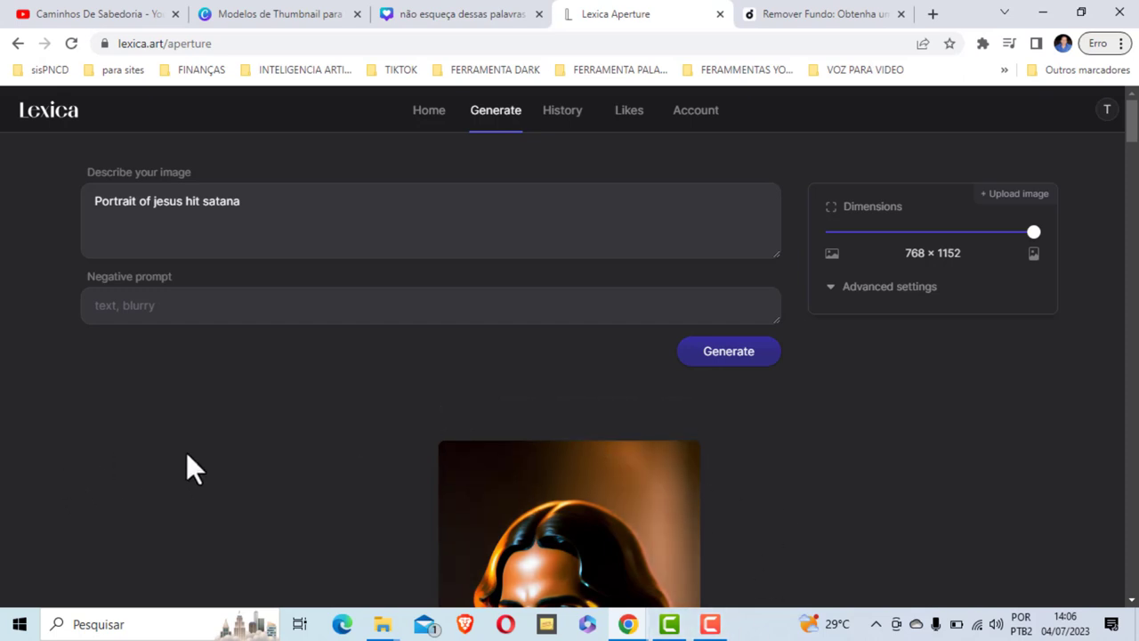
pyautogui.scroll(-3, 241, 458)
pyautogui.scroll(3, 303, 436)
pyautogui.click(15, 42)
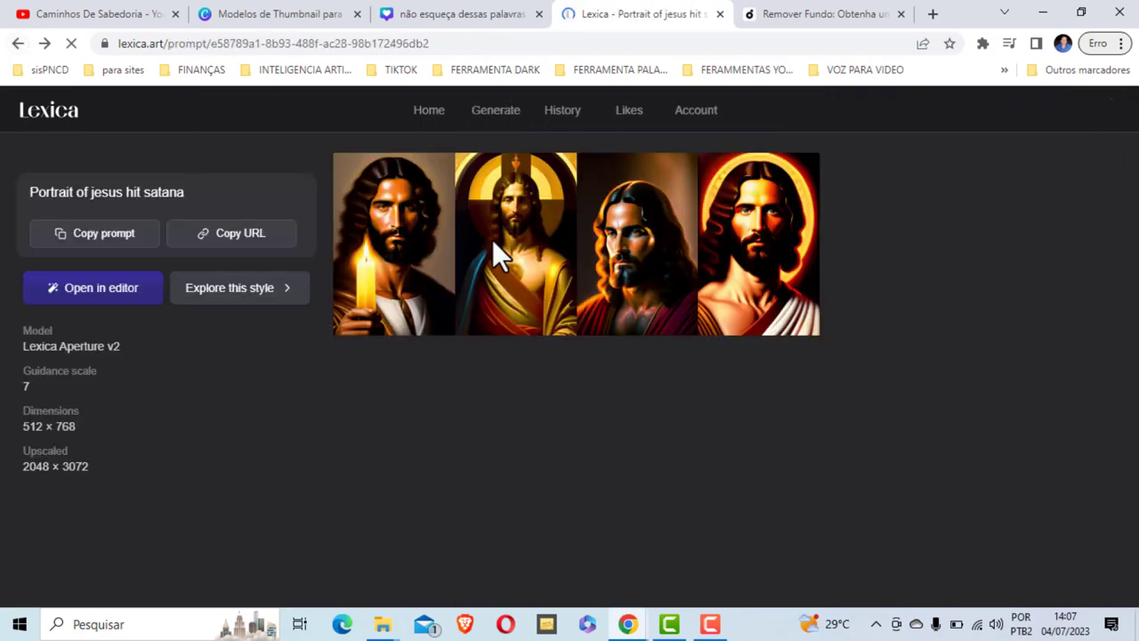
pyautogui.click(18, 44)
# - Browse the Lexica results and open the full-body Jesus portrait in a white robe
pyautogui.scroll(-5, 566, 294)
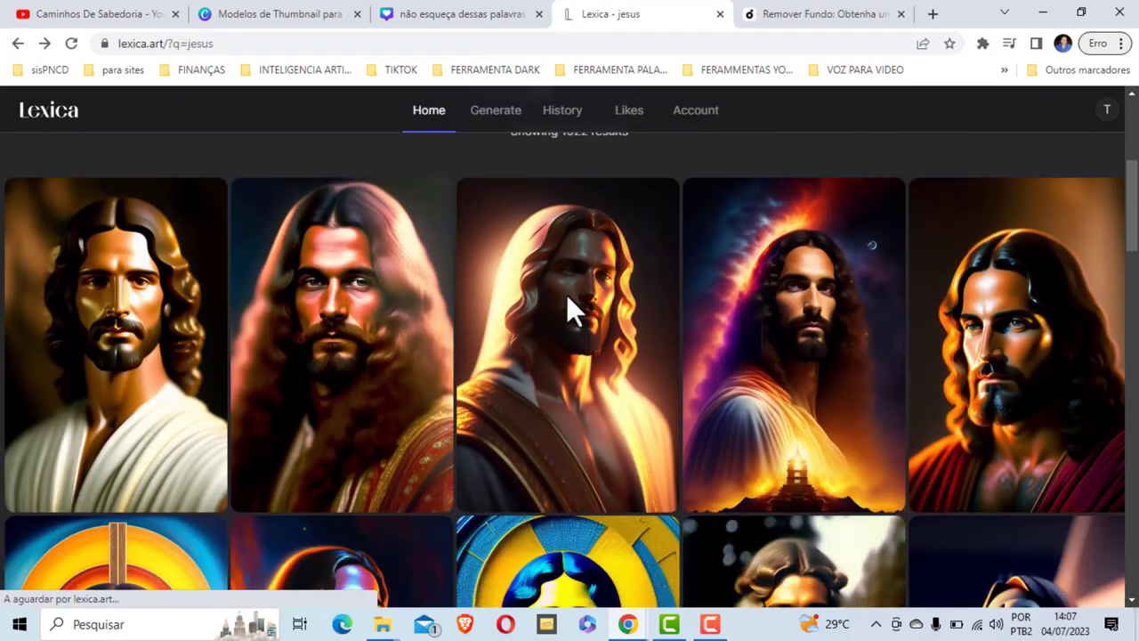
pyautogui.scroll(-1, 566, 294)
pyautogui.scroll(-2, 566, 294)
pyautogui.scroll(-2, 566, 294)
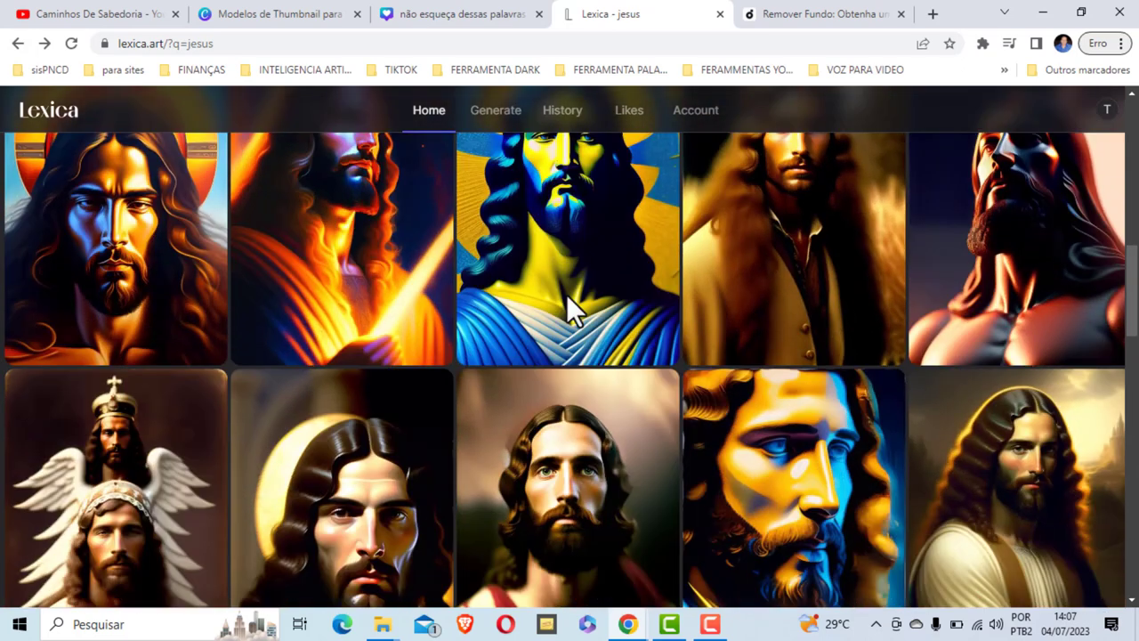
pyautogui.scroll(-1, 565, 294)
pyautogui.scroll(-2, 566, 294)
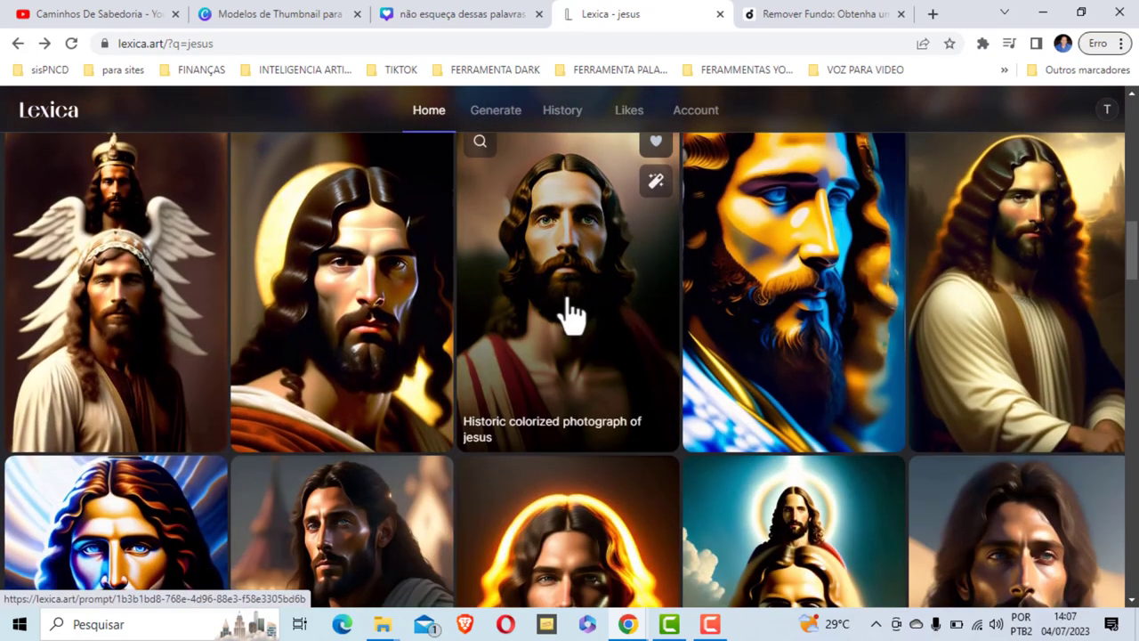
pyautogui.scroll(-2, 566, 295)
pyautogui.scroll(-1, 567, 296)
pyautogui.scroll(-1, 567, 296)
pyautogui.scroll(-2, 566, 296)
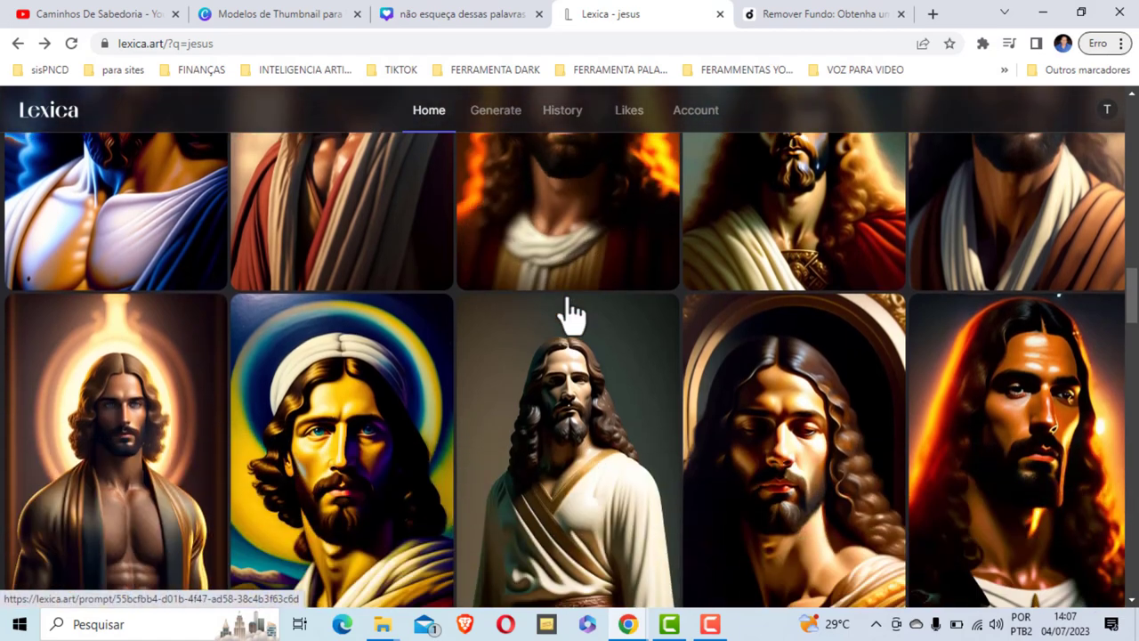
pyautogui.scroll(-2, 567, 296)
pyautogui.scroll(-1, 567, 297)
pyautogui.scroll(-1, 566, 296)
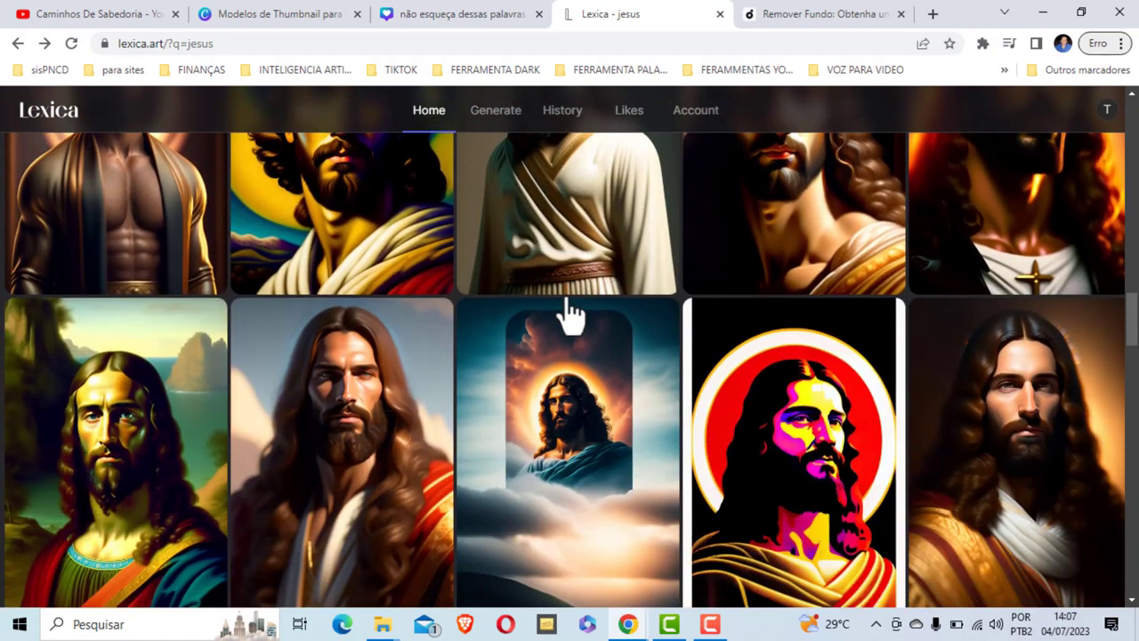
pyautogui.scroll(3, 567, 296)
pyautogui.scroll(-3, 565, 295)
pyautogui.scroll(-2, 564, 292)
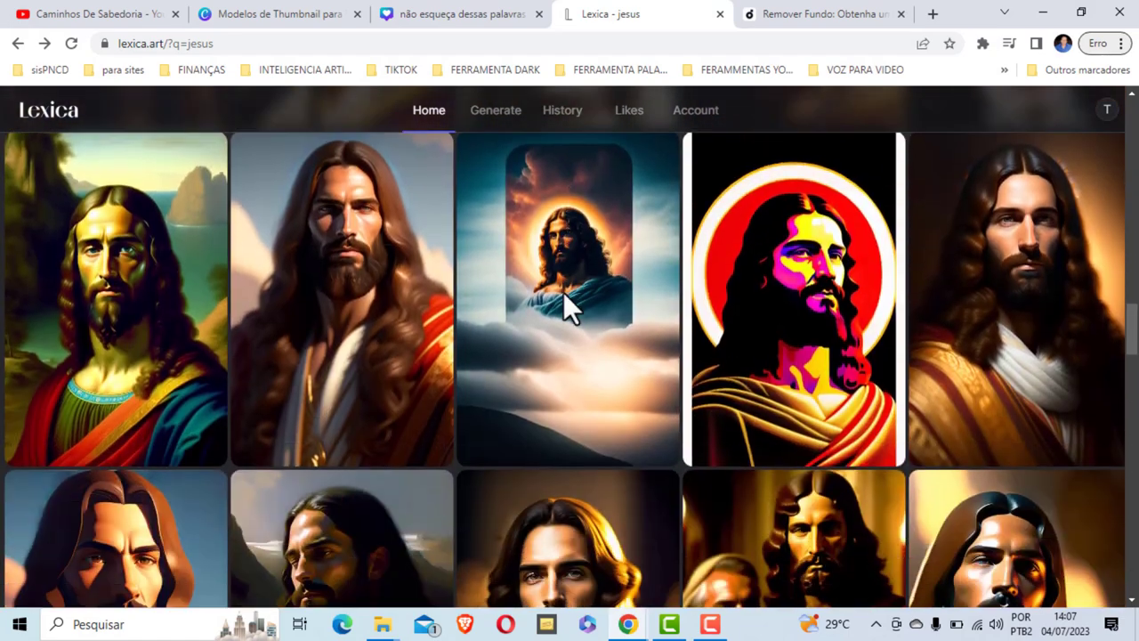
pyautogui.scroll(-1, 563, 292)
pyautogui.scroll(-2, 564, 292)
pyautogui.scroll(-1, 563, 292)
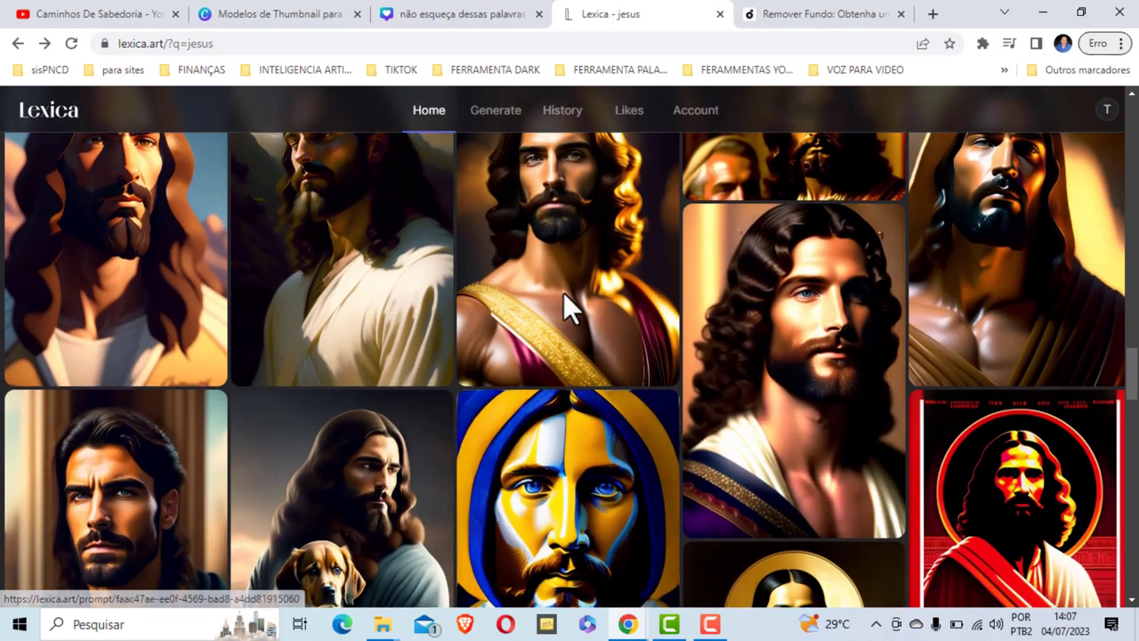
pyautogui.scroll(1, 499, 299)
pyautogui.scroll(2, 485, 312)
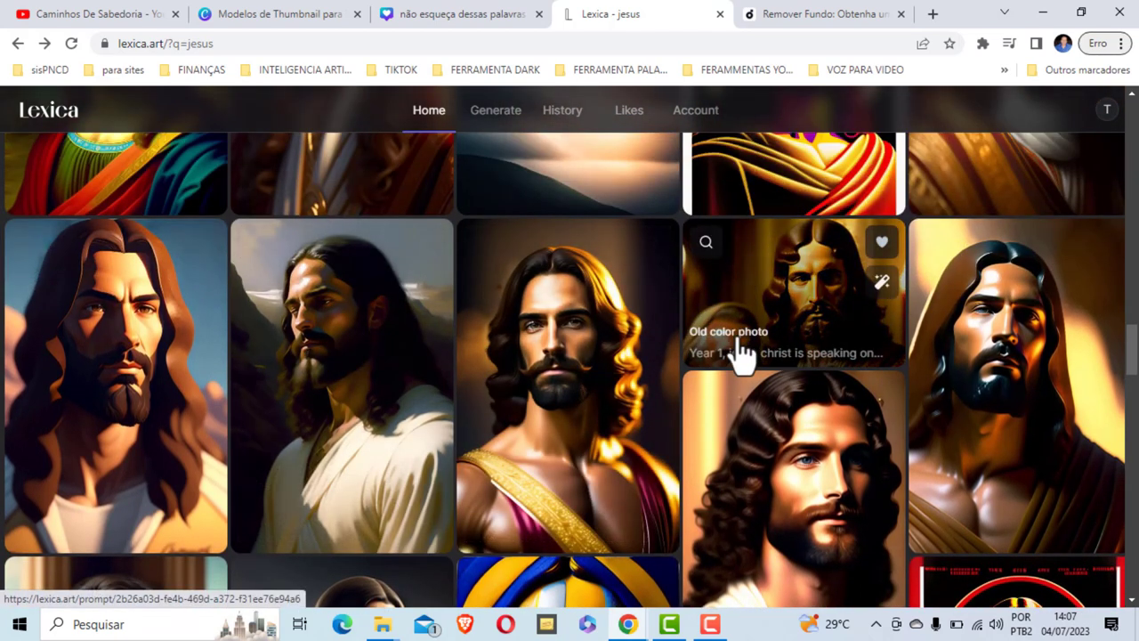
pyautogui.scroll(-1, 738, 352)
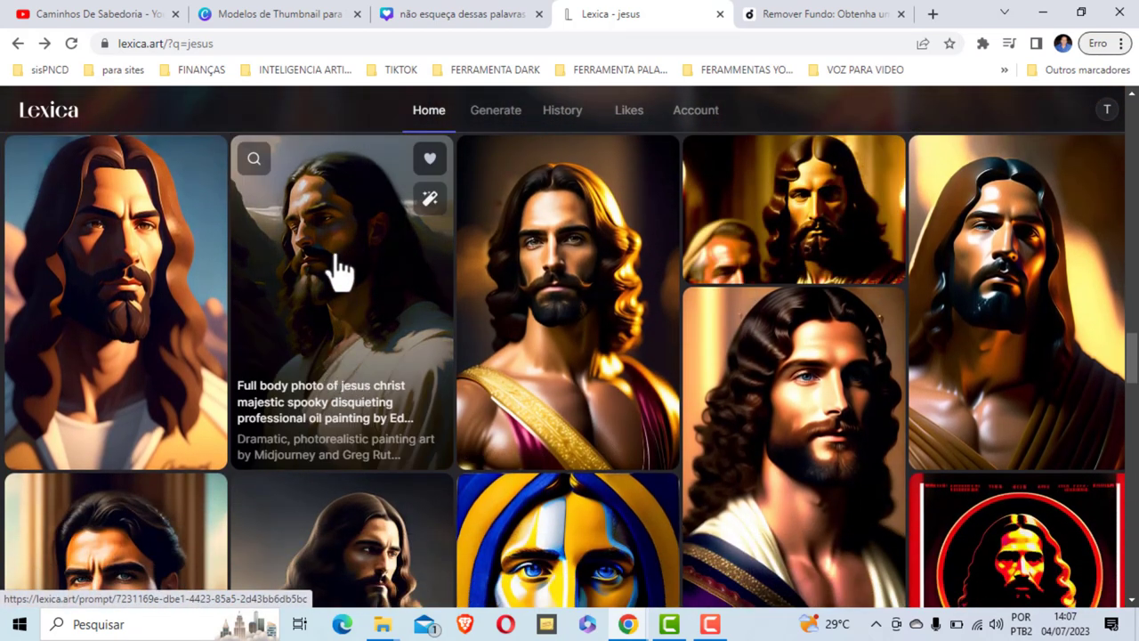
pyautogui.click(336, 267)
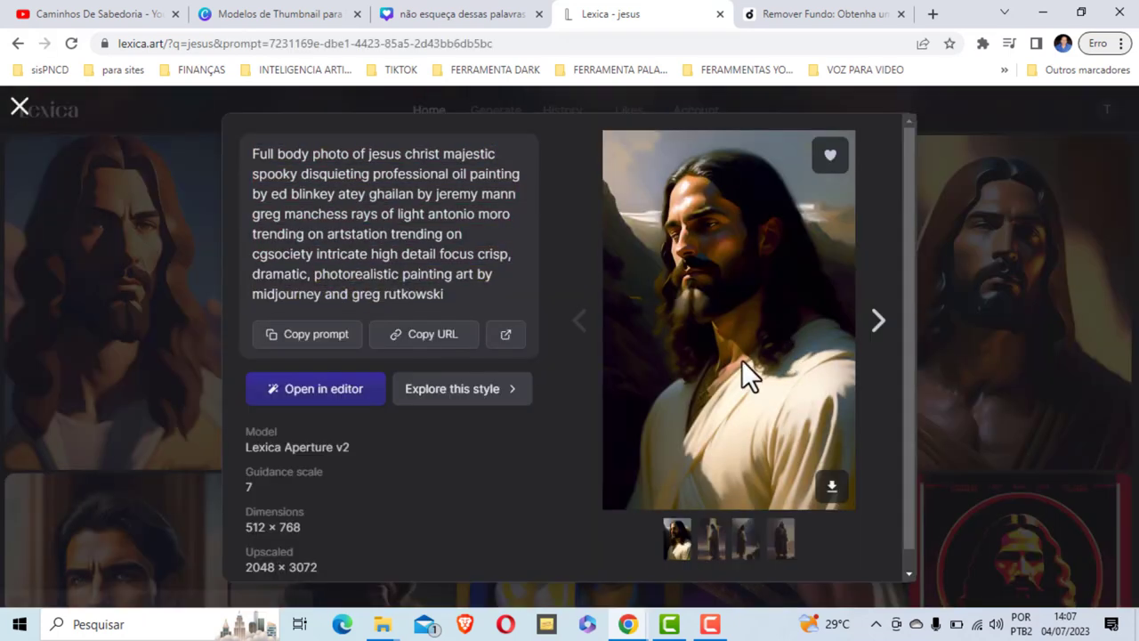
# - Download the portrait as a JPEG into the Área de Trabalho (desktop) folder
pyautogui.click(834, 503)
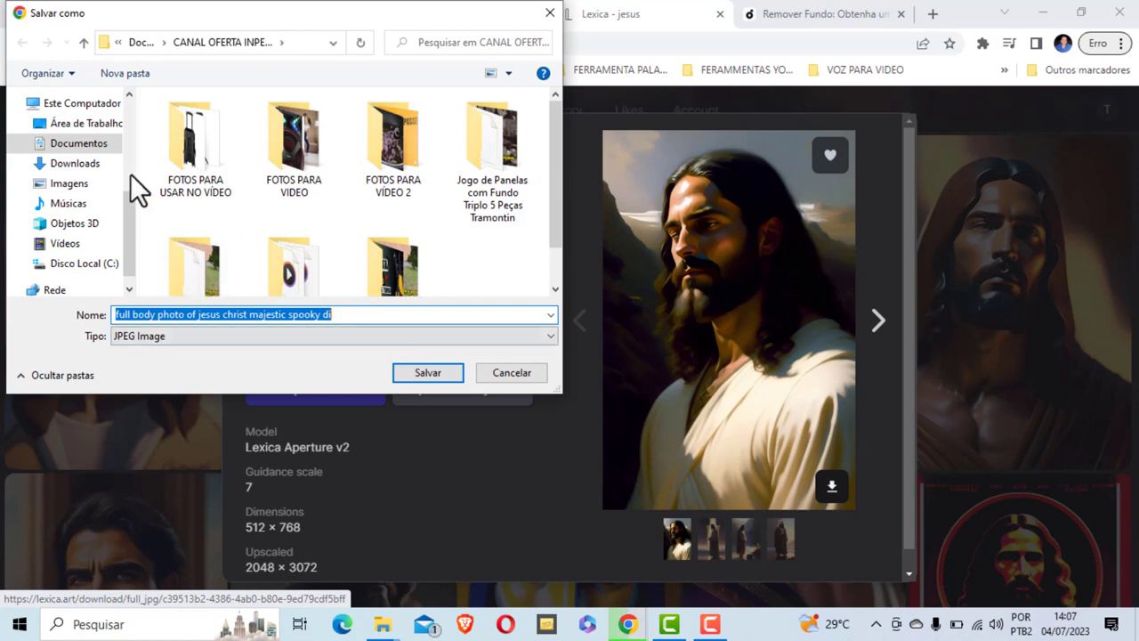
pyautogui.click(89, 124)
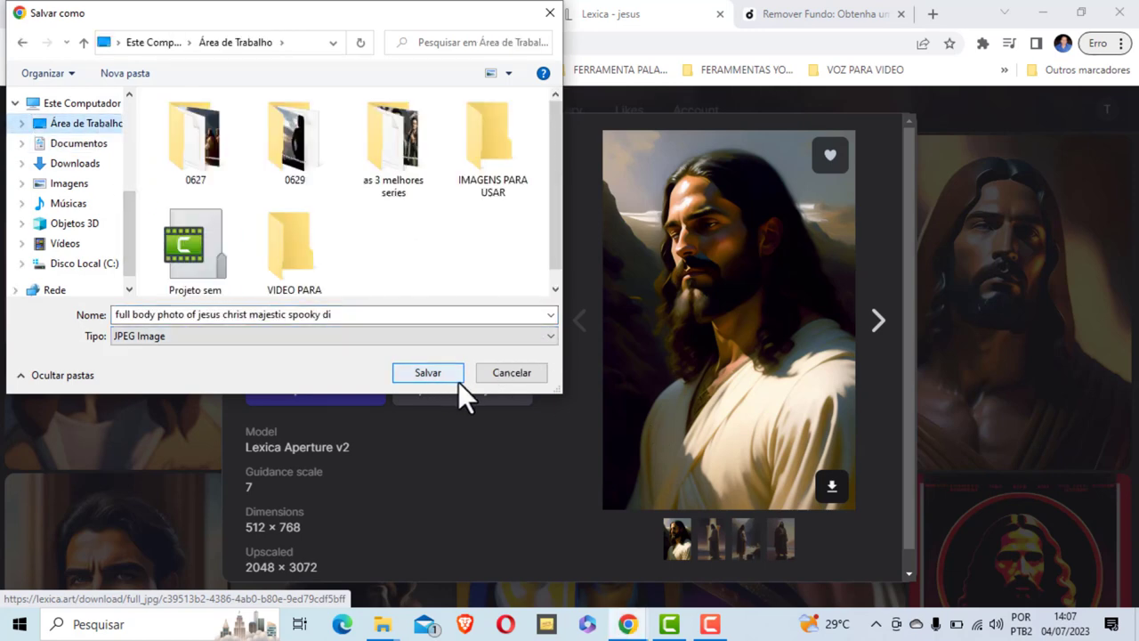
pyautogui.click(434, 373)
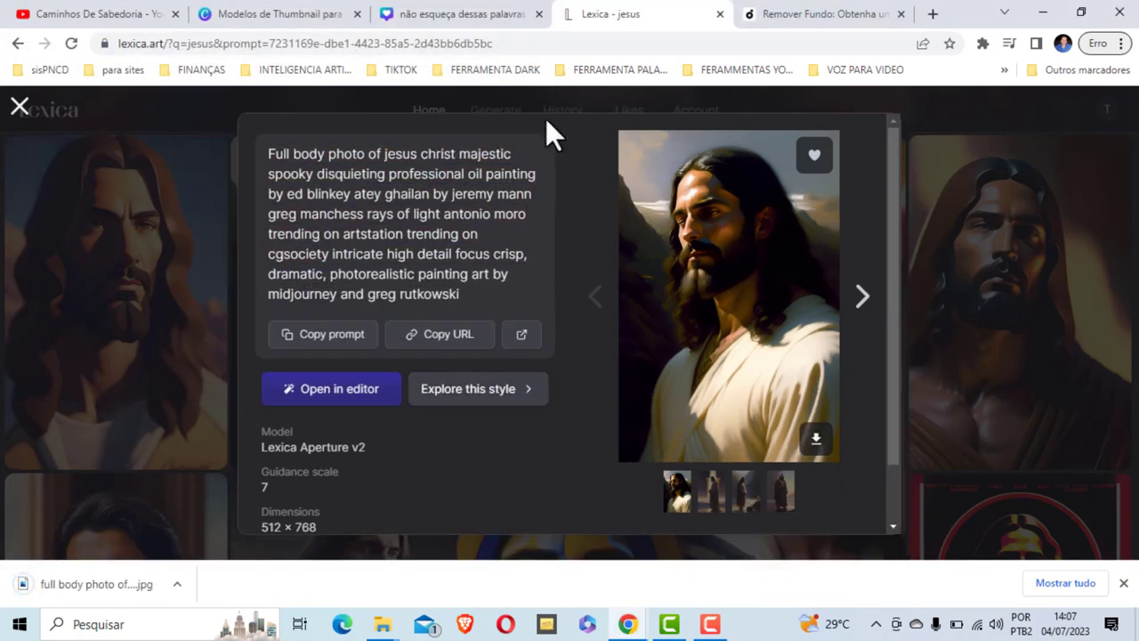
pyautogui.click(802, 7)
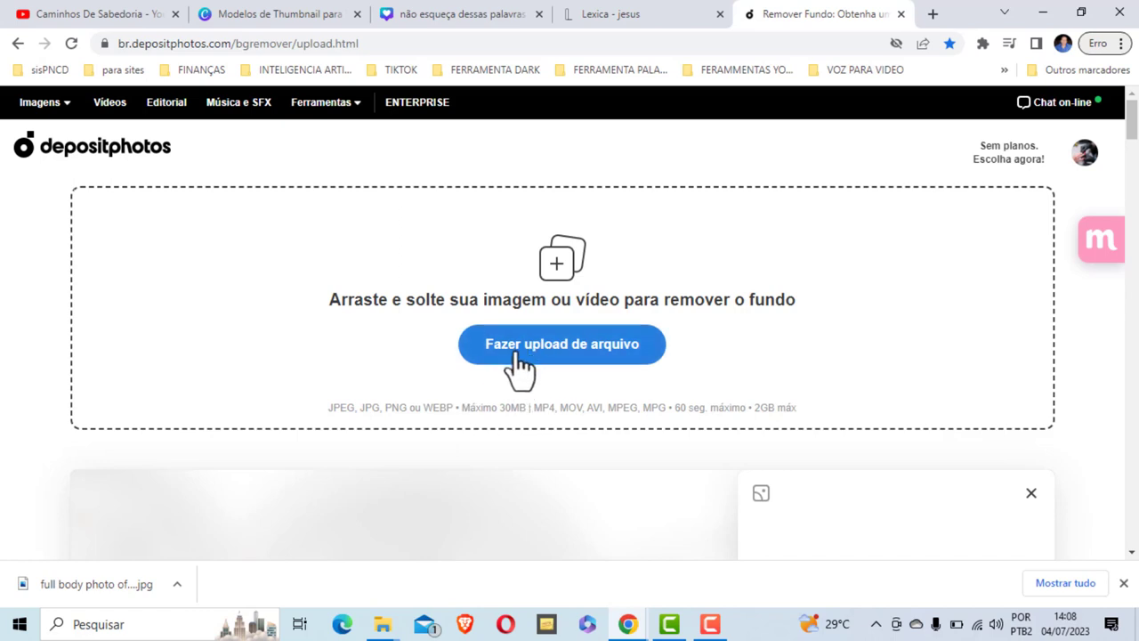
# - Upload the downloaded Jesus JPG from the desktop to Depositphotos Background Remover for processing
pyautogui.click(553, 355)
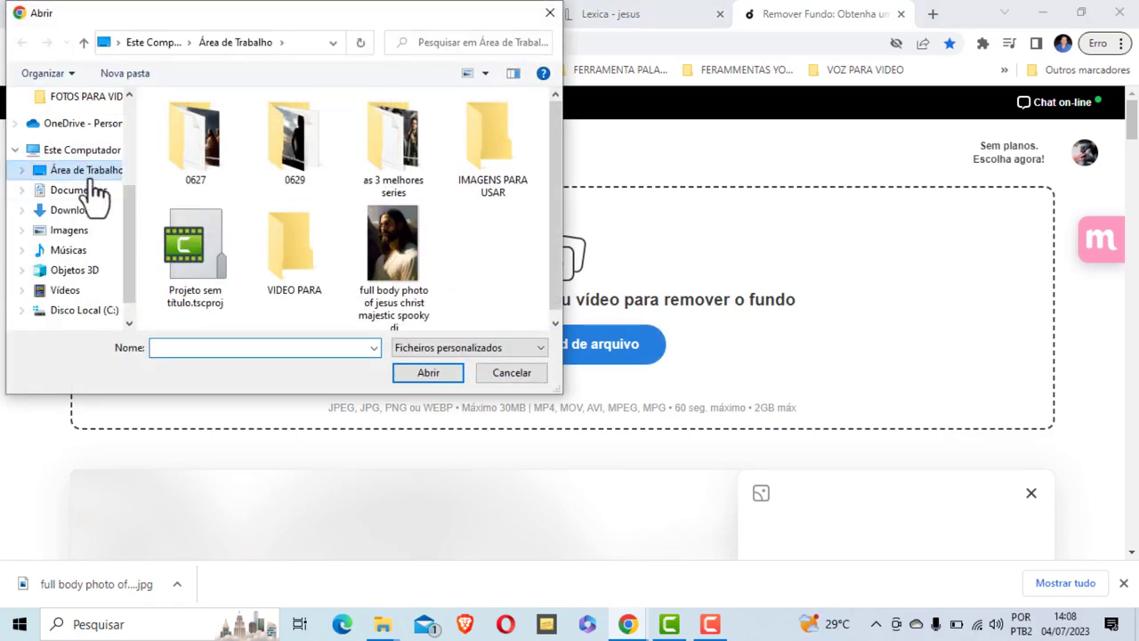
pyautogui.click(397, 246)
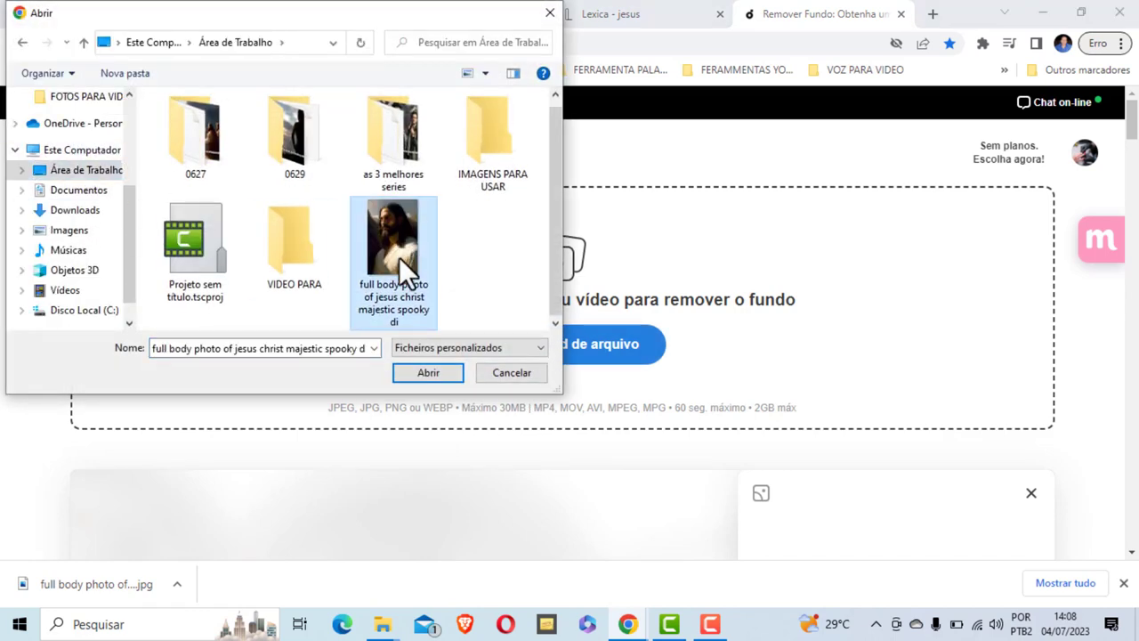
pyautogui.click(433, 375)
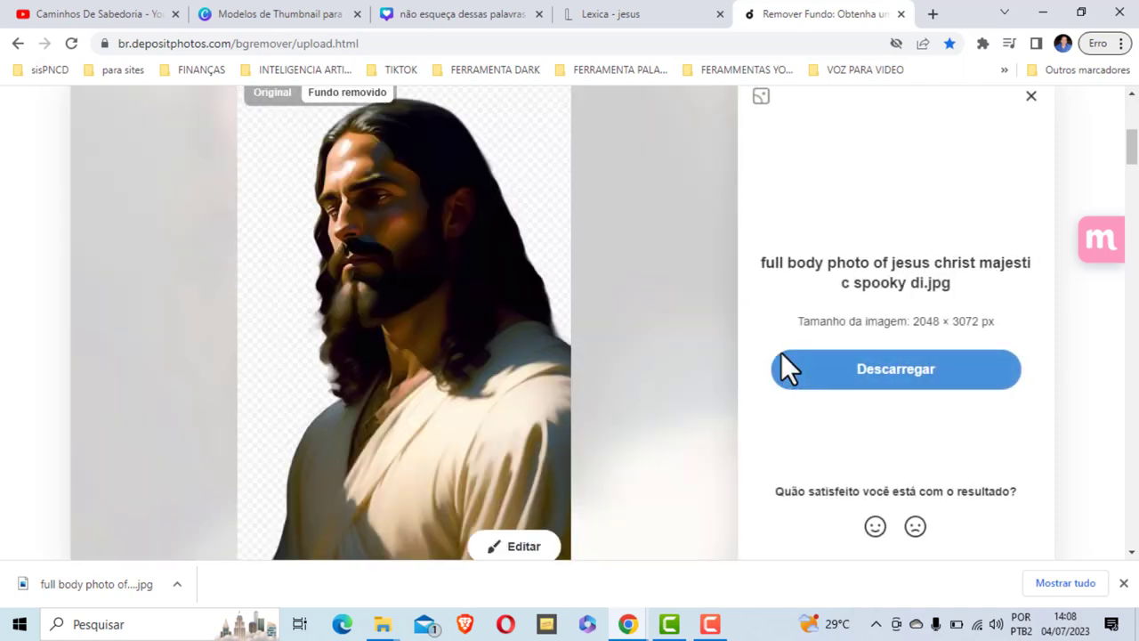
# - Download the background-free Jesus cut-out to the desktop as 111.png
pyautogui.scroll(2, 444, 387)
pyautogui.scroll(-2, 424, 351)
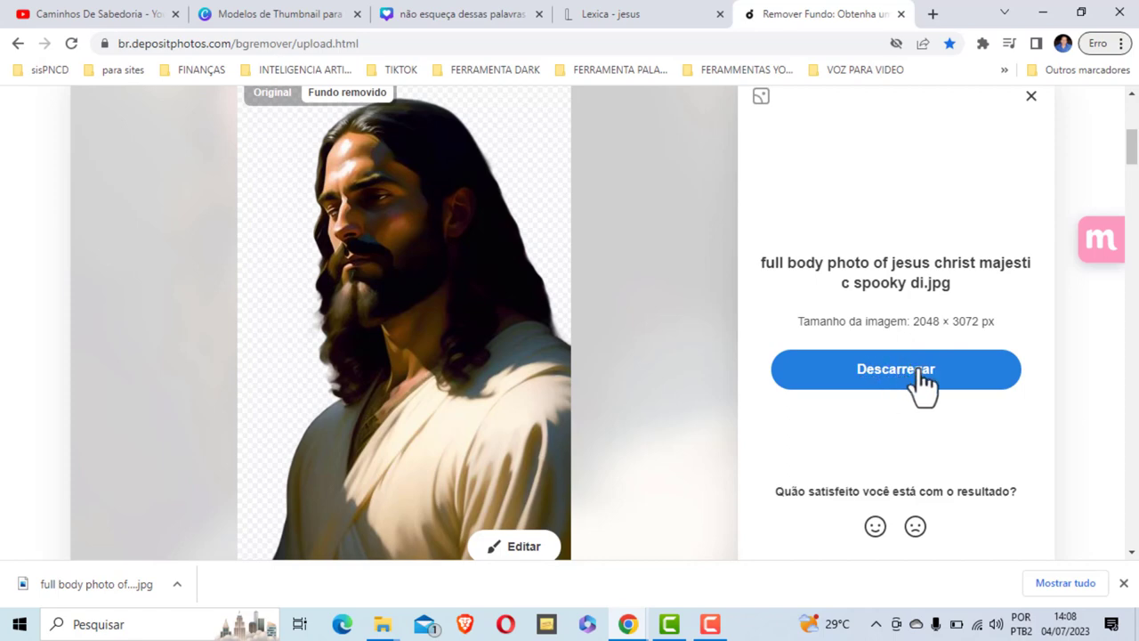
pyautogui.scroll(2, 836, 355)
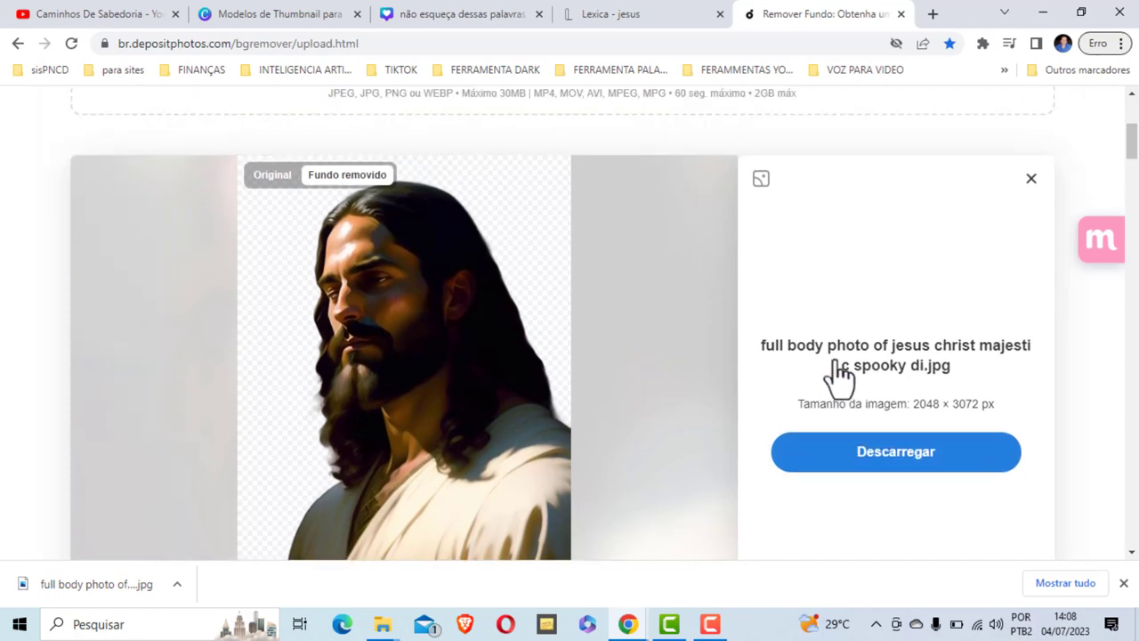
pyautogui.scroll(-2, 836, 369)
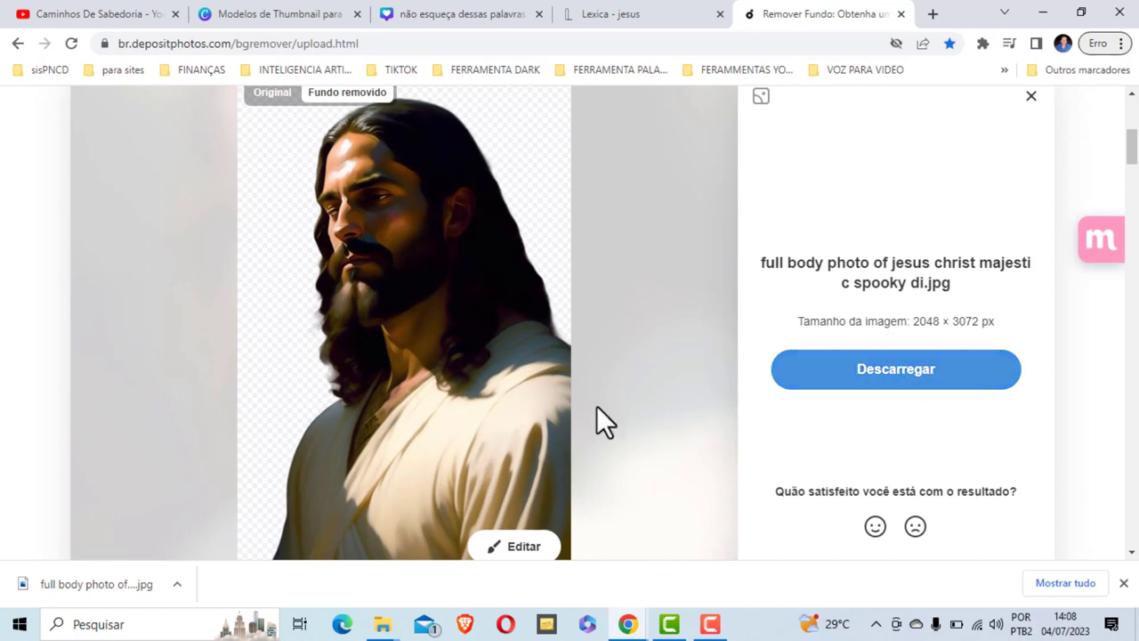
pyautogui.click(897, 371)
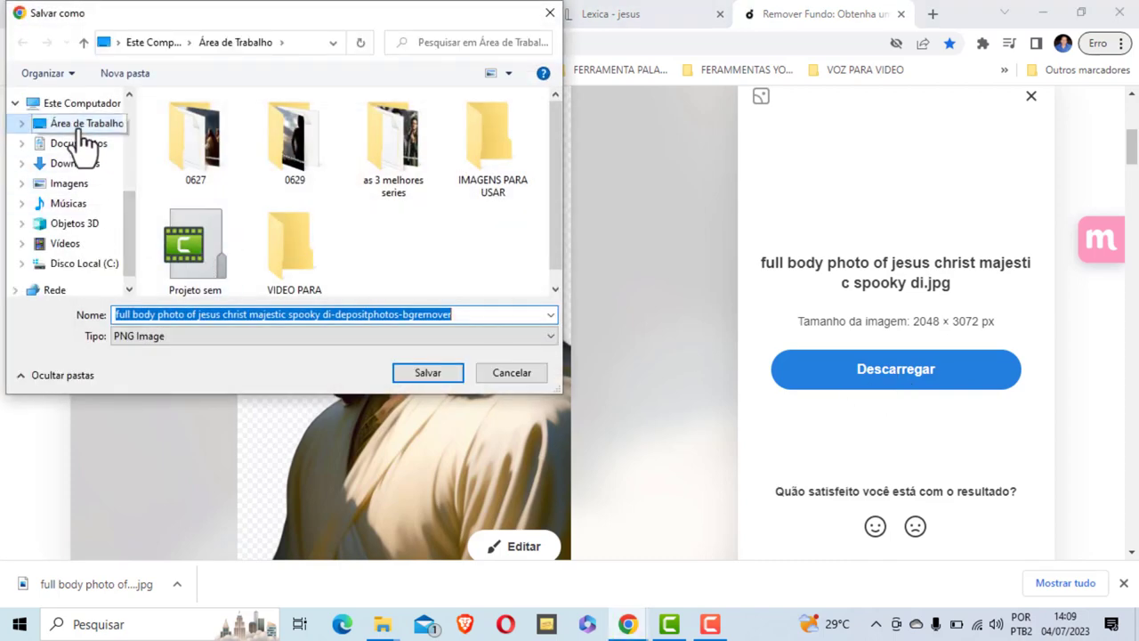
pyautogui.click(76, 124)
pyautogui.click(353, 314)
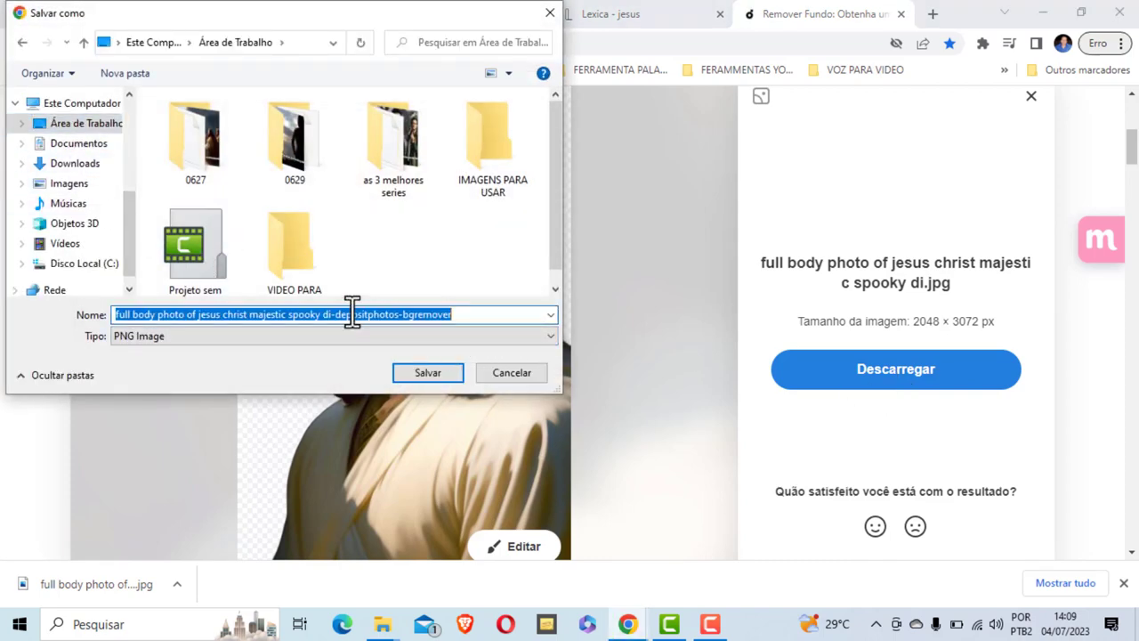
pyautogui.write('111')
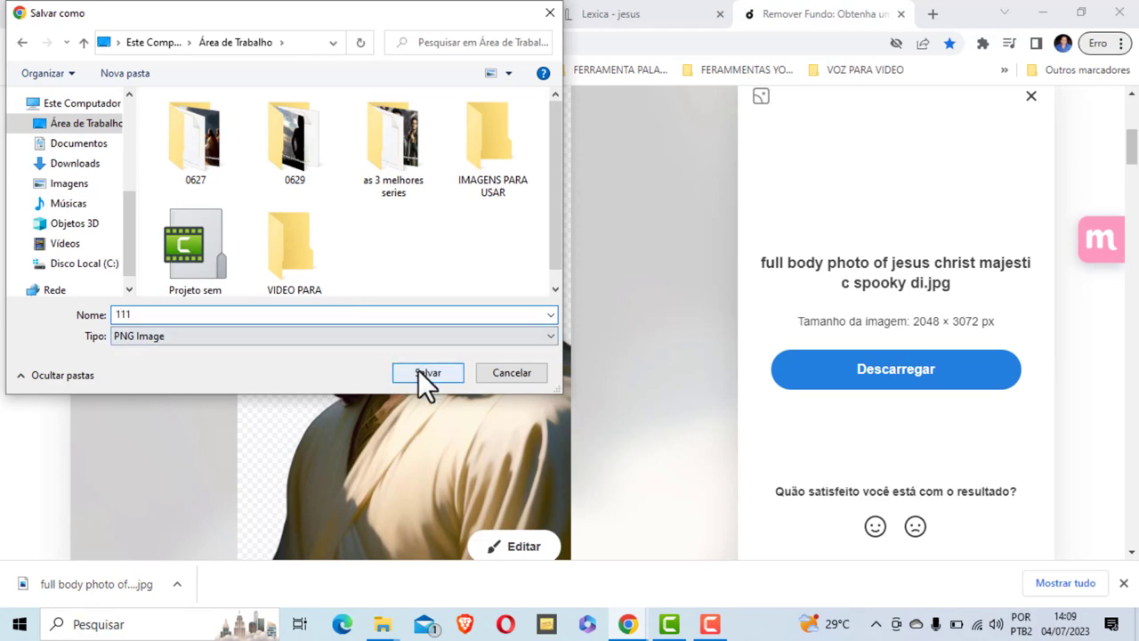
pyautogui.click(424, 372)
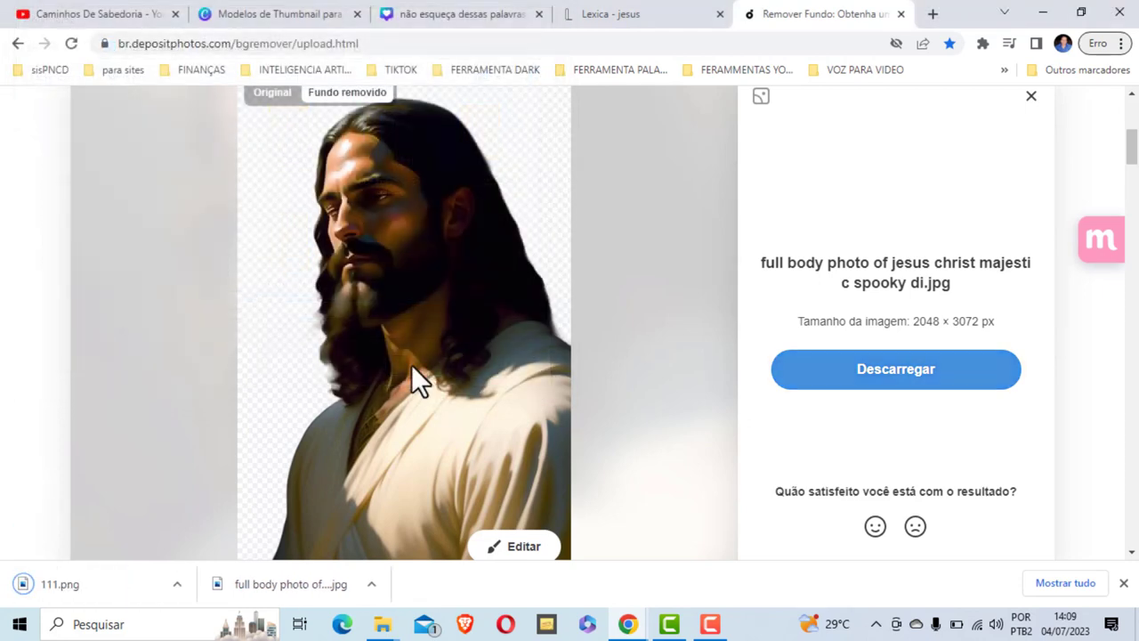
pyautogui.click(429, 13)
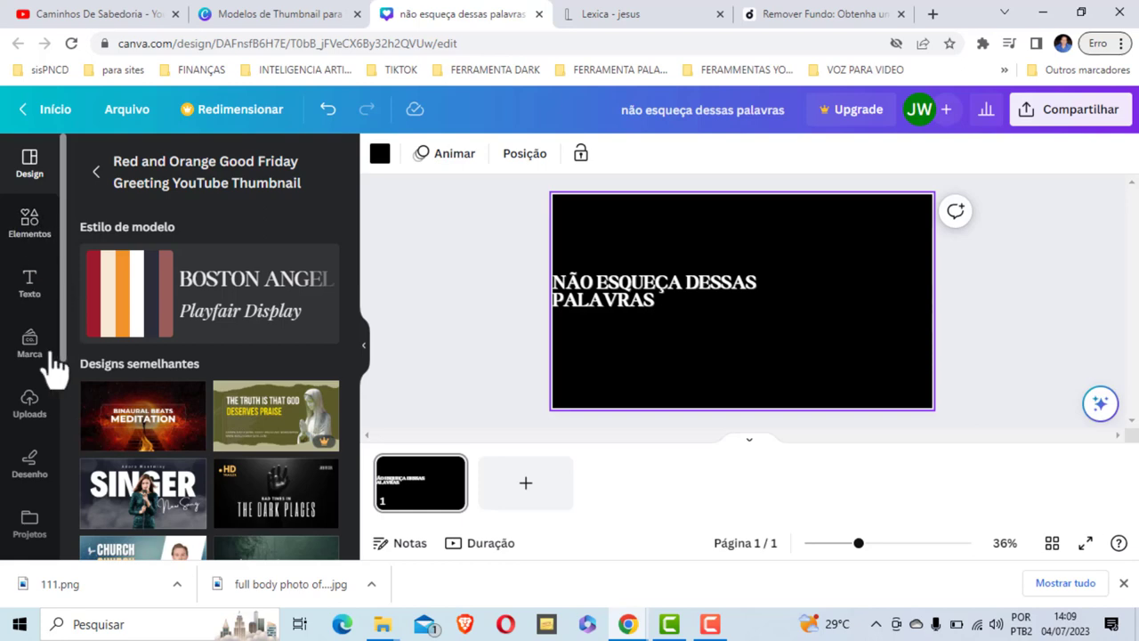
# - Upload the 111 image file from the computer into Canva's Uploads panel
pyautogui.click(26, 411)
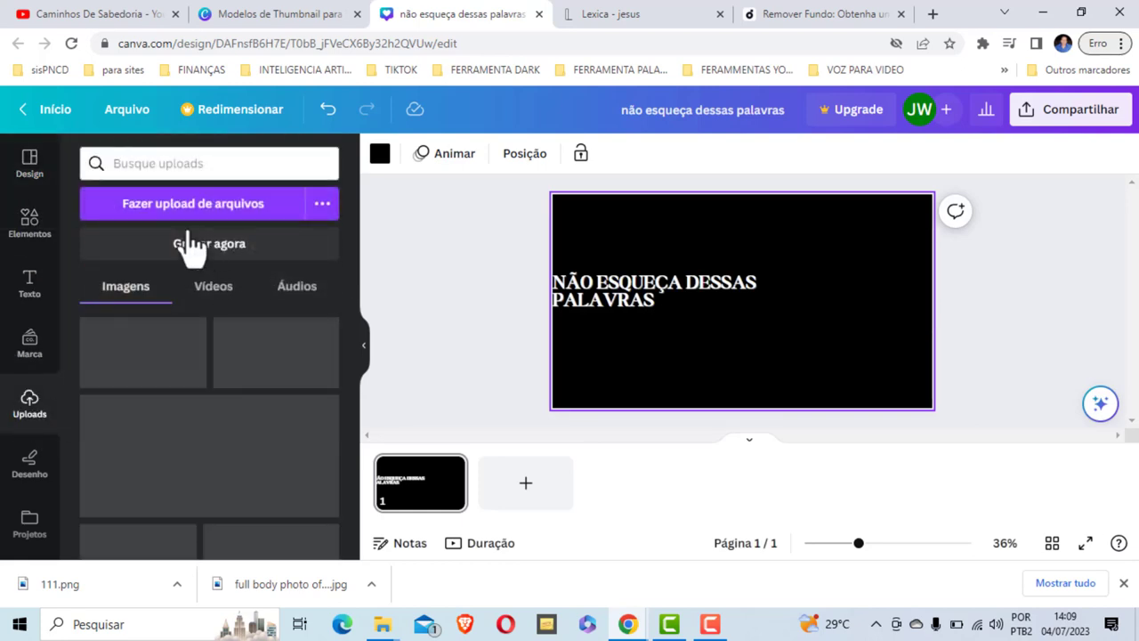
pyautogui.click(205, 202)
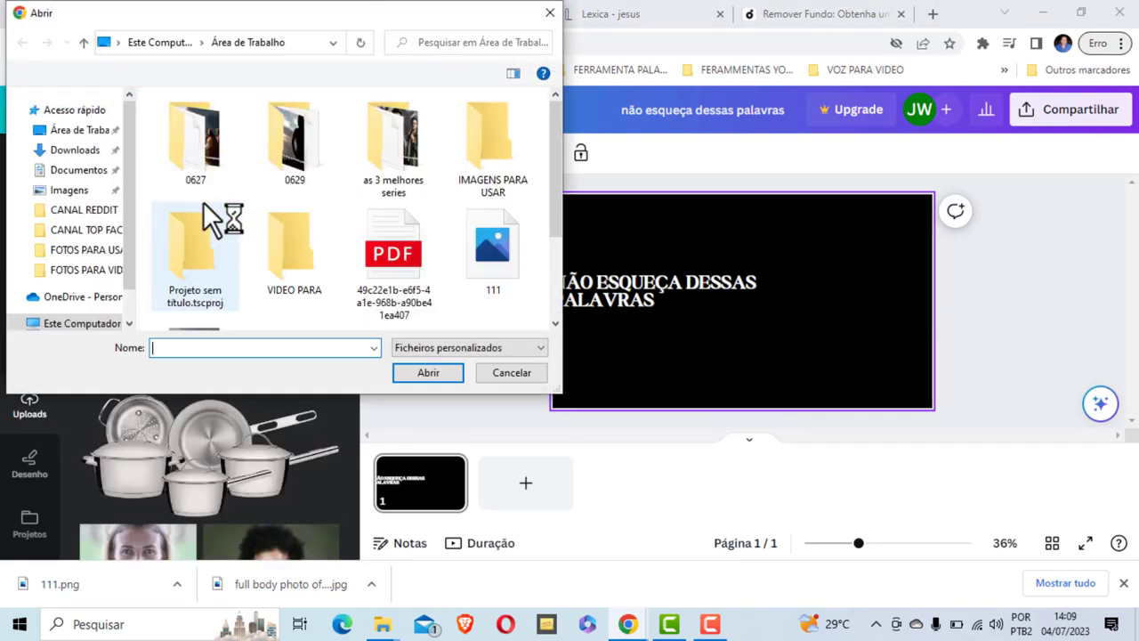
pyautogui.click(474, 246)
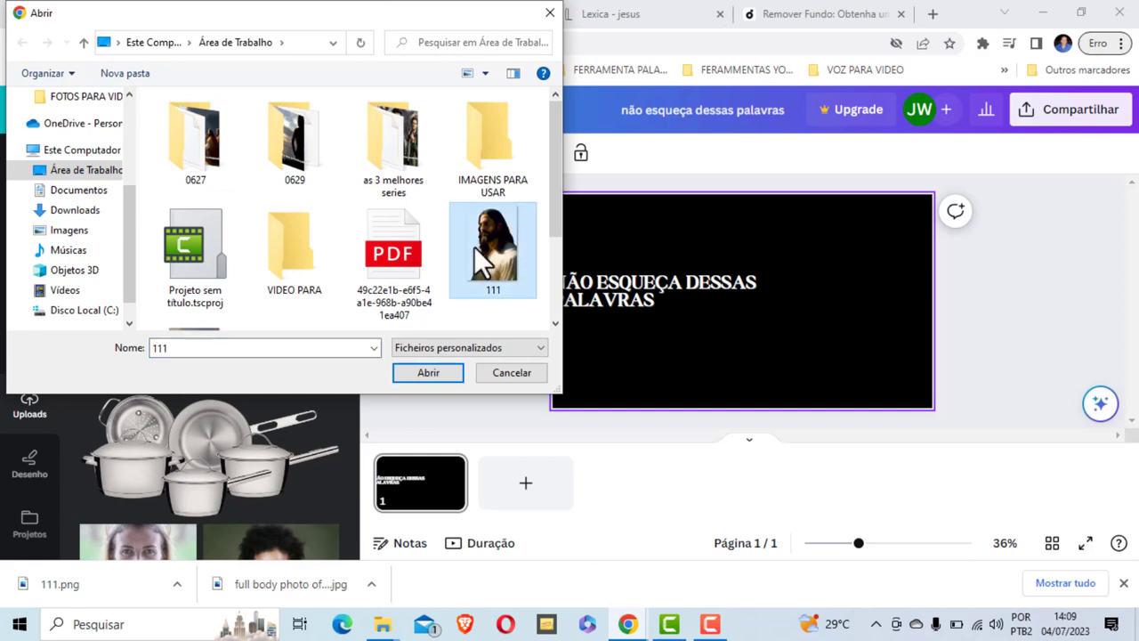
pyautogui.click(430, 373)
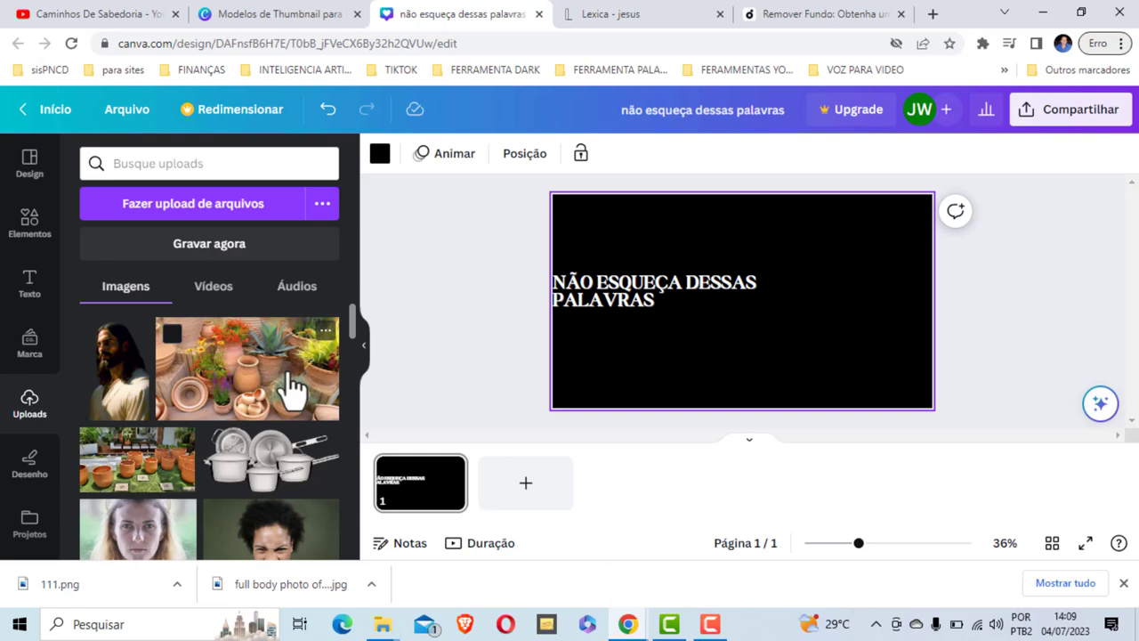
# - Nudge the headline text slightly to the right
pyautogui.click(610, 303)
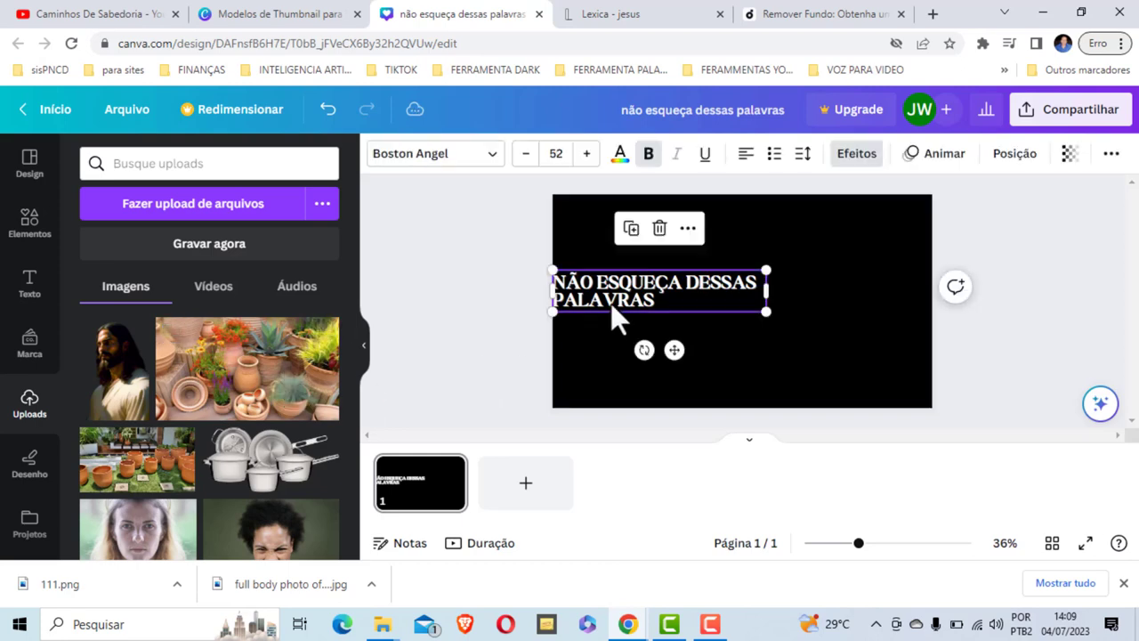
pyautogui.moveTo(611, 304); pyautogui.dragTo(619, 301)
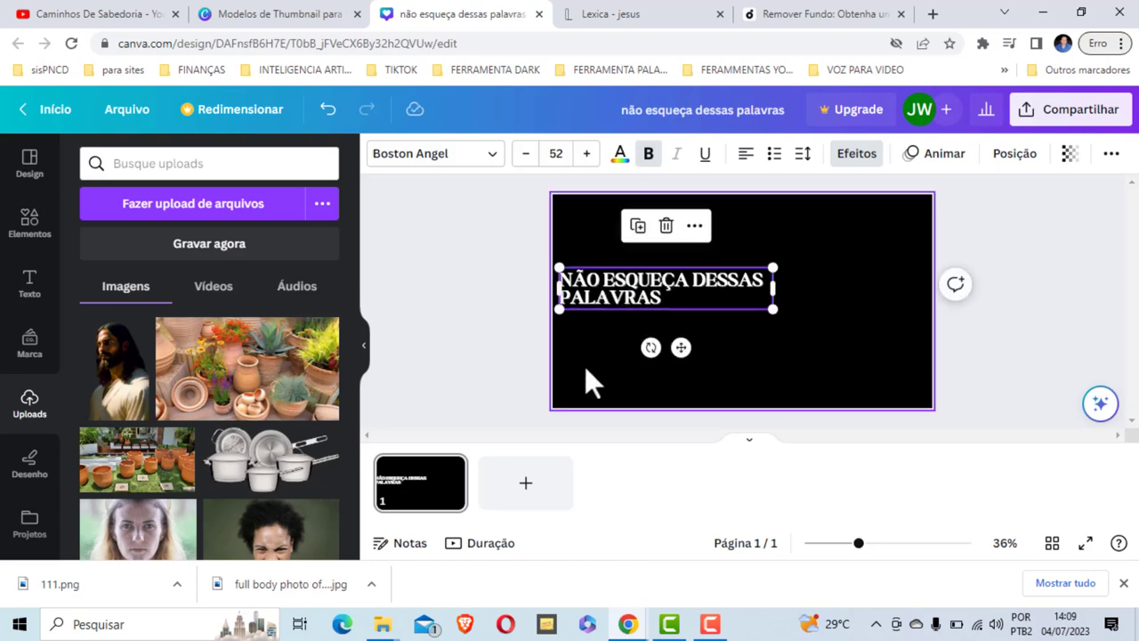
pyautogui.click(589, 365)
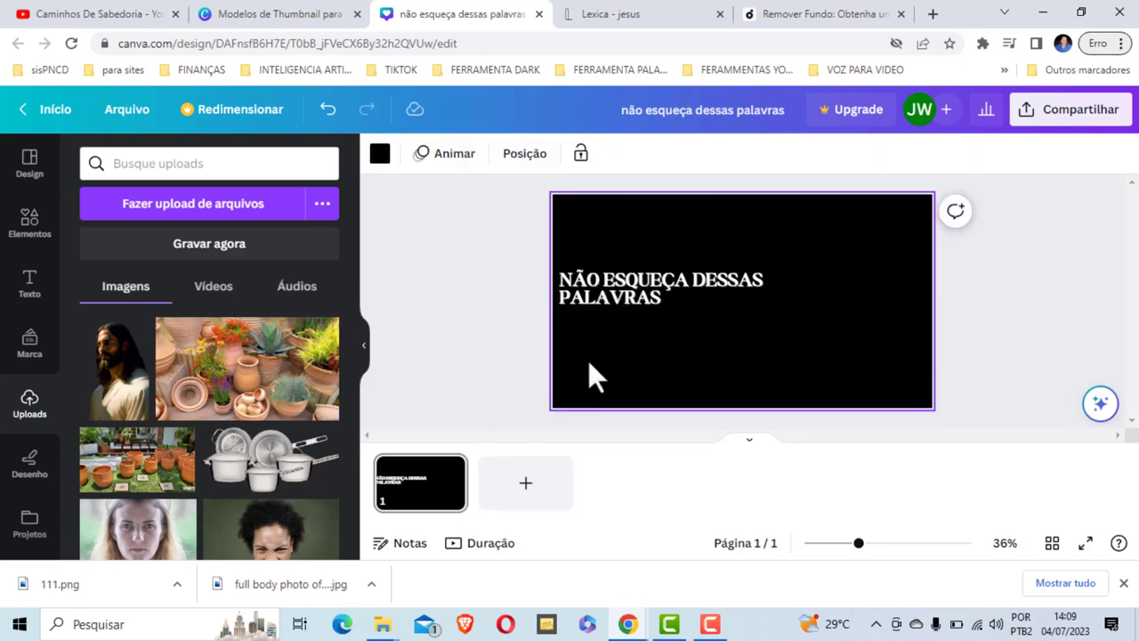
pyautogui.moveTo(113, 369)
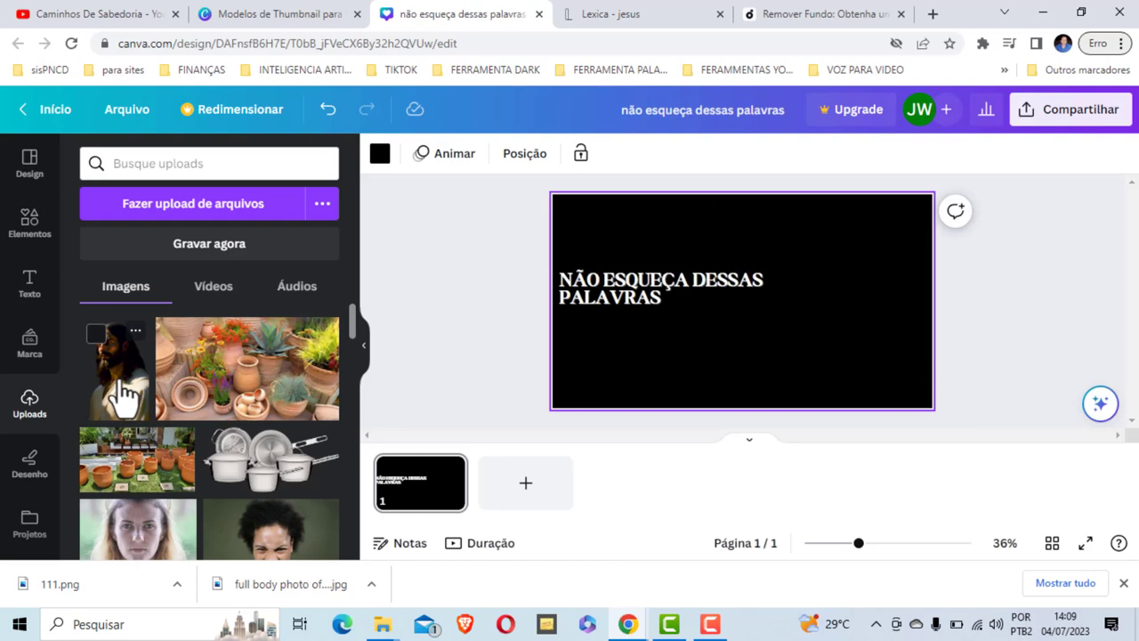
# - Add the Jesus cut-out and enlarge it to fill the thumbnail's right side
pyautogui.click(122, 391)
pyautogui.moveTo(750, 360)
pyautogui.mouseDown()
pyautogui.moveTo(847, 360)
pyautogui.moveTo(884, 374)
pyautogui.mouseUp()
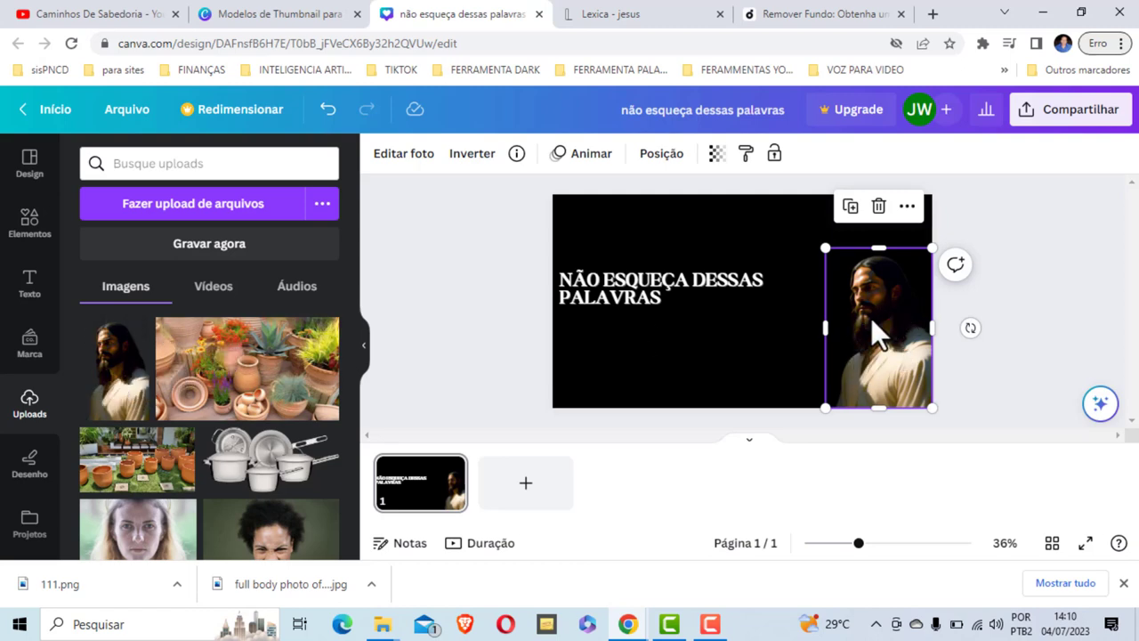
pyautogui.moveTo(824, 248)
pyautogui.mouseDown()
pyautogui.moveTo(745, 256)
pyautogui.moveTo(722, 234)
pyautogui.mouseUp()
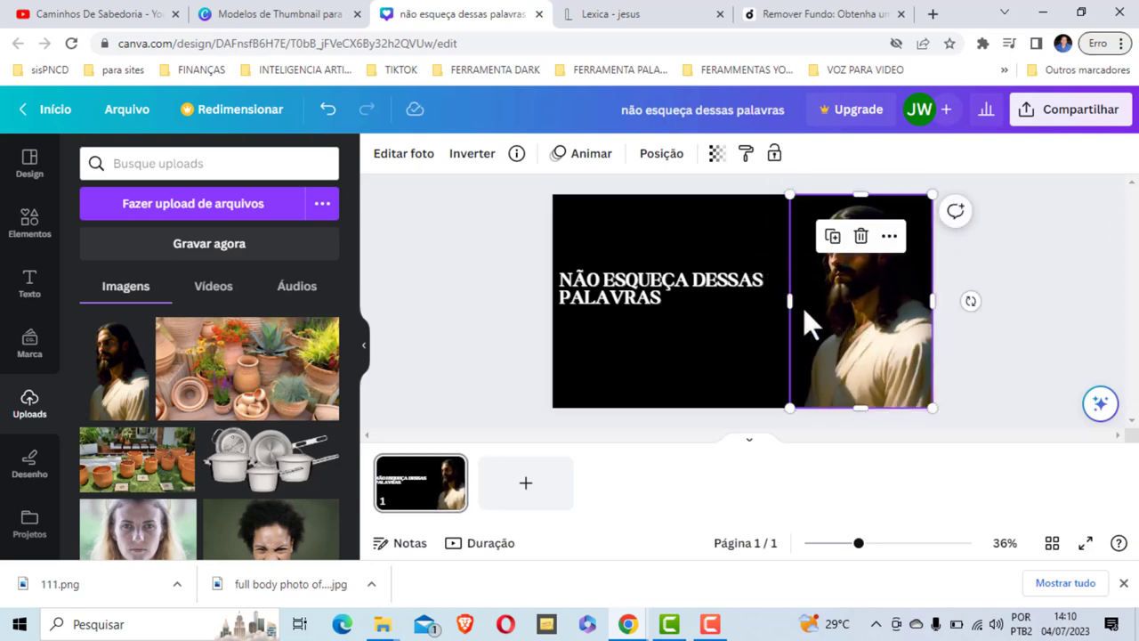
pyautogui.moveTo(889, 300); pyautogui.dragTo(889, 334)
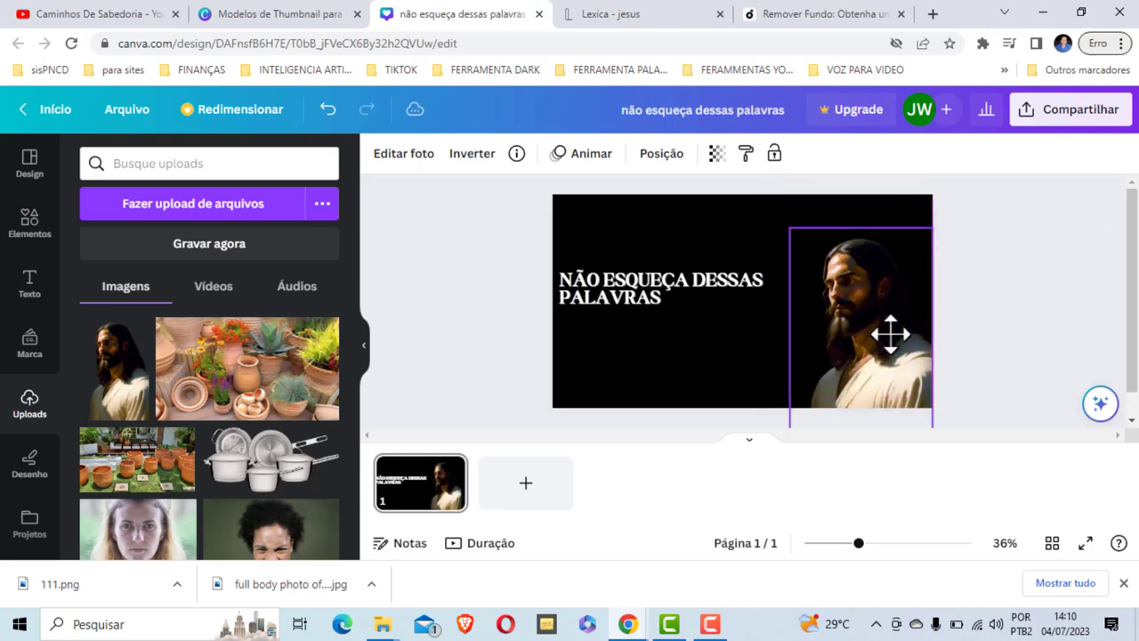
pyautogui.moveTo(791, 334)
pyautogui.mouseDown()
pyautogui.moveTo(752, 328)
pyautogui.moveTo(798, 330)
pyautogui.mouseUp()
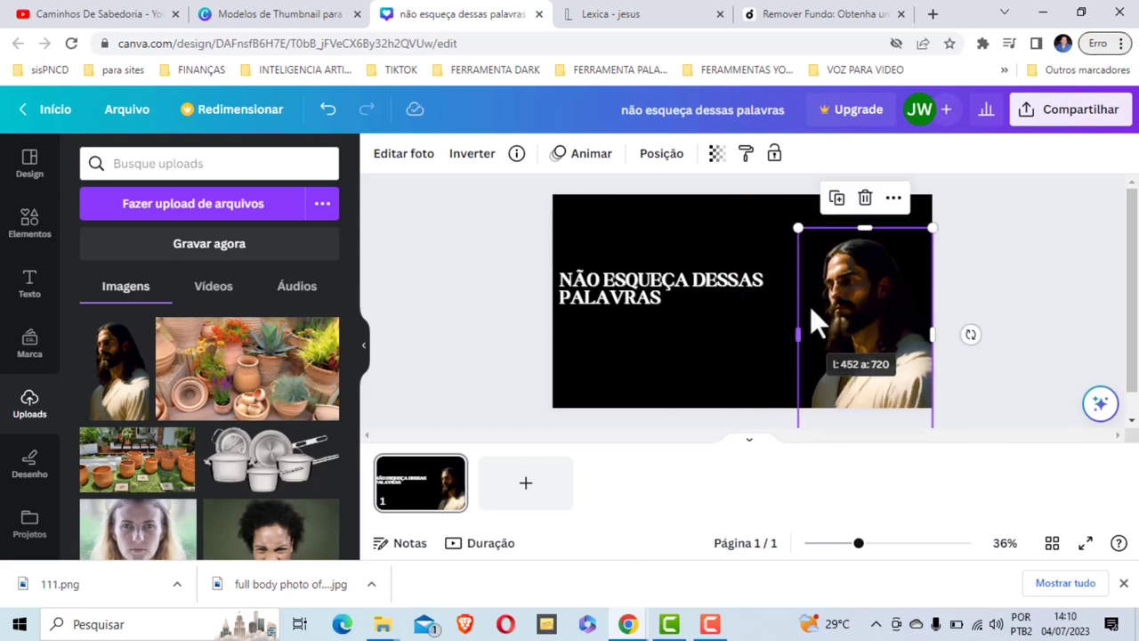
pyautogui.moveTo(874, 320); pyautogui.dragTo(873, 333)
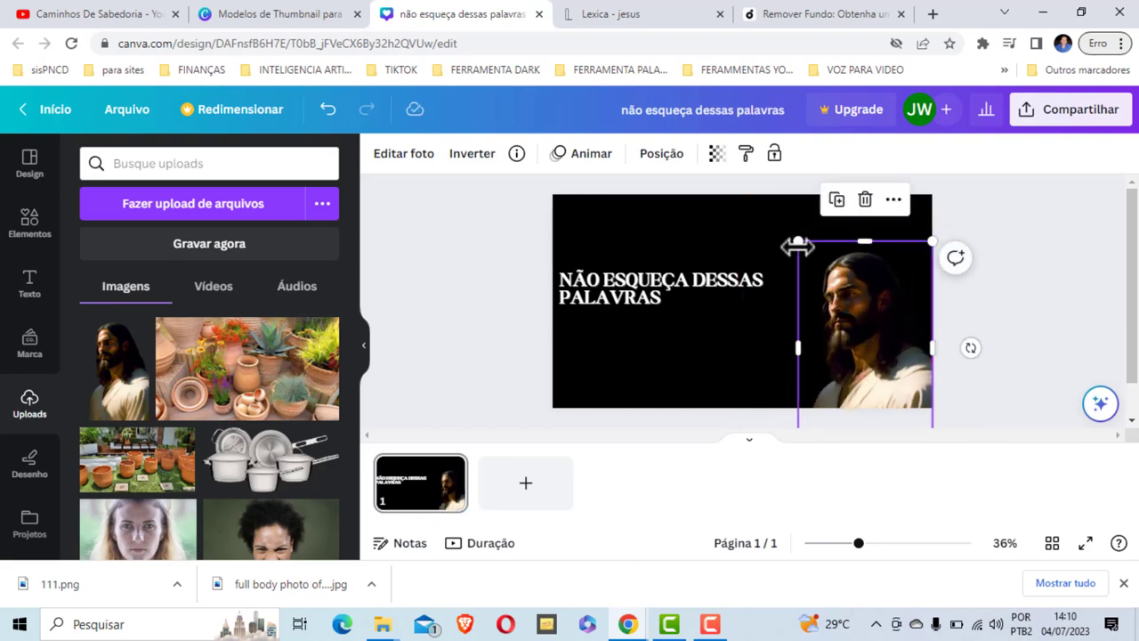
pyautogui.moveTo(776, 230); pyautogui.dragTo(733, 210)
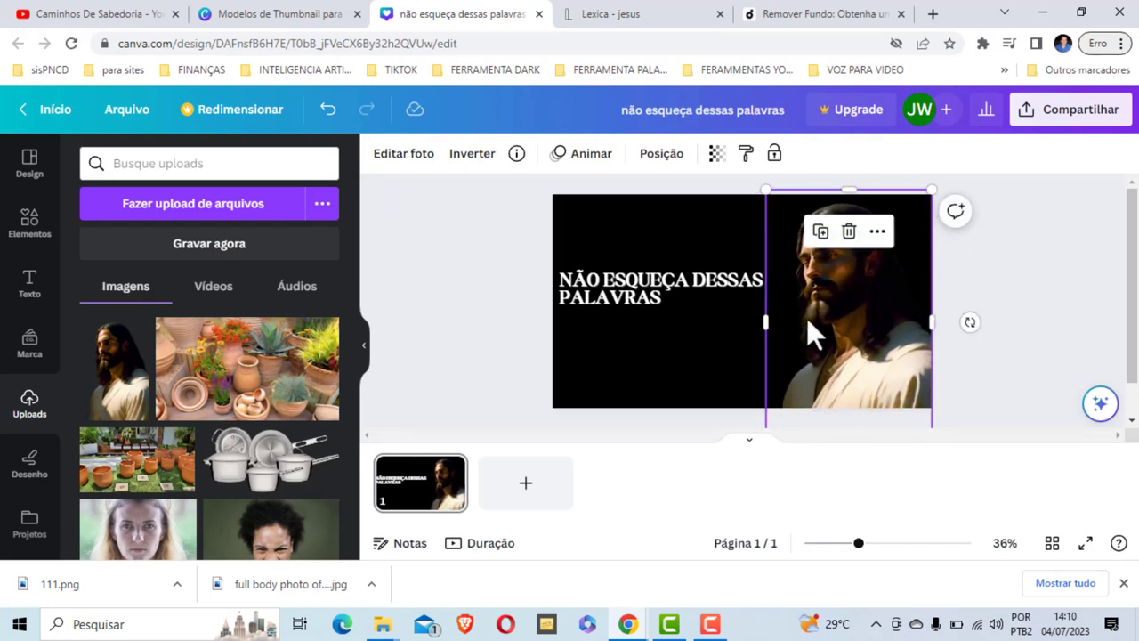
pyautogui.click(1022, 295)
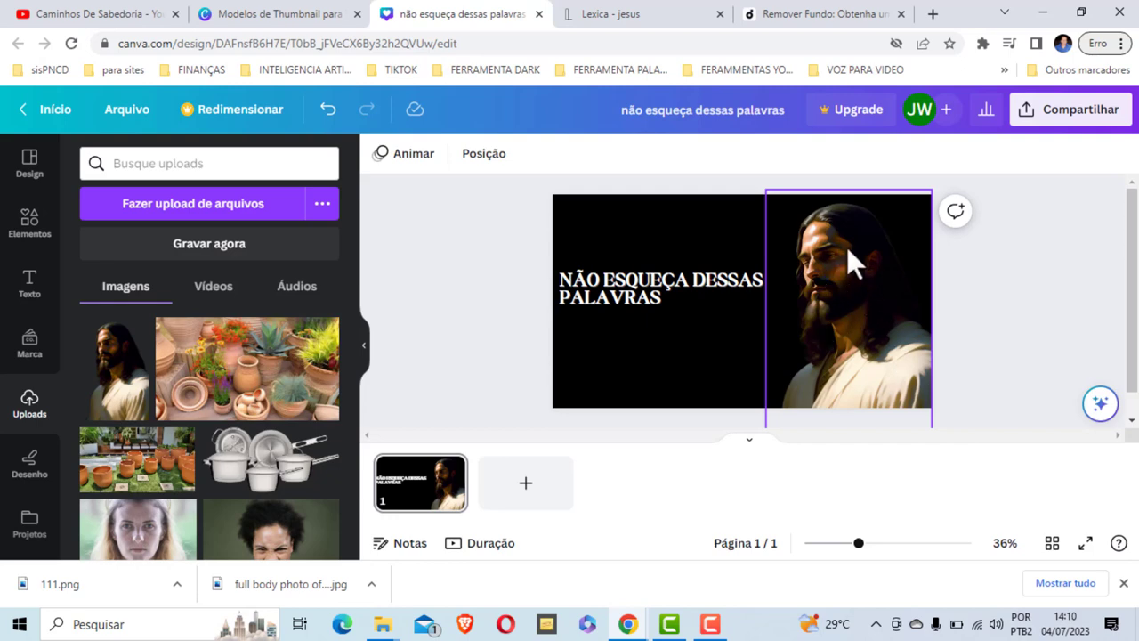
pyautogui.click(715, 357)
pyautogui.click(881, 325)
pyautogui.click(709, 354)
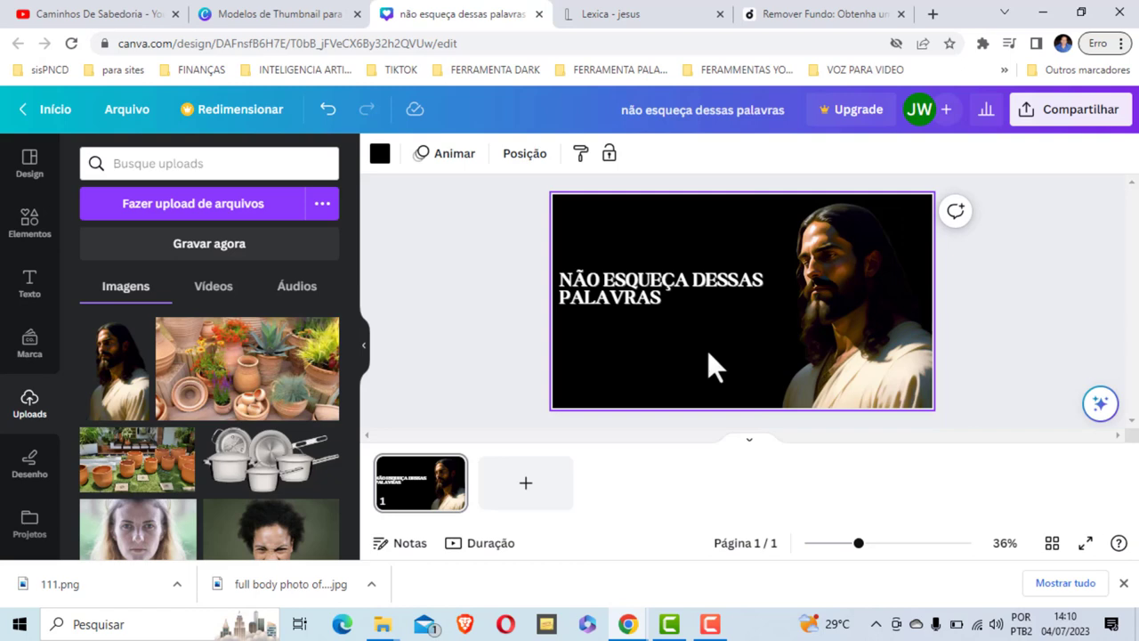
pyautogui.click(871, 356)
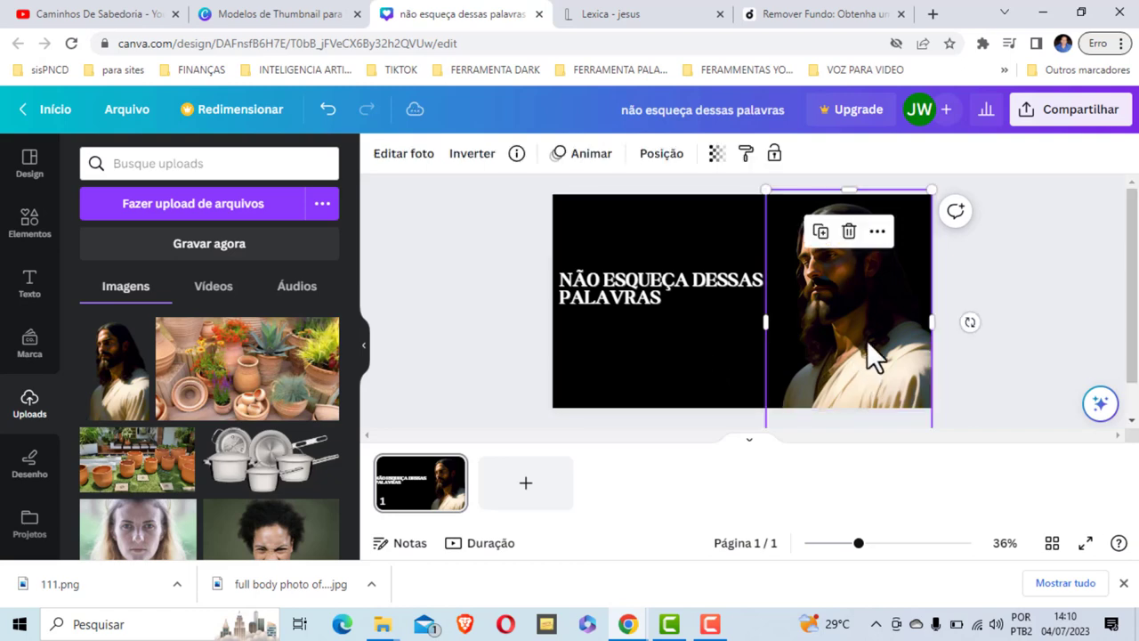
# - Open photo editing and preview the Fresco and Belvedere filters on the Jesus image
pyautogui.click(397, 155)
pyautogui.scroll(-2, 254, 351)
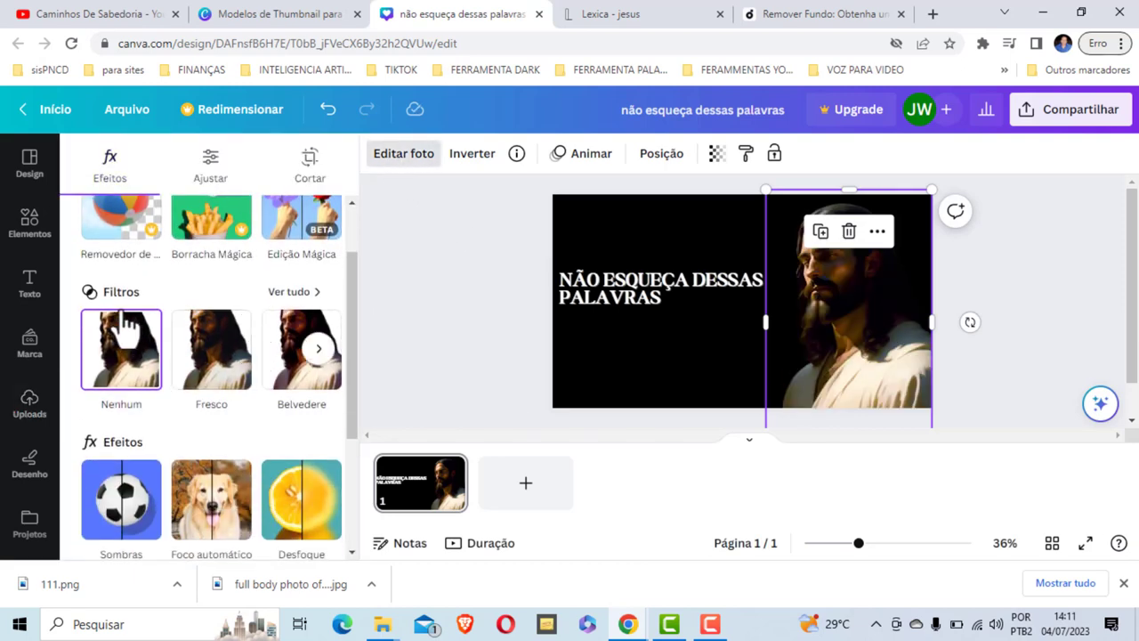
pyautogui.click(213, 365)
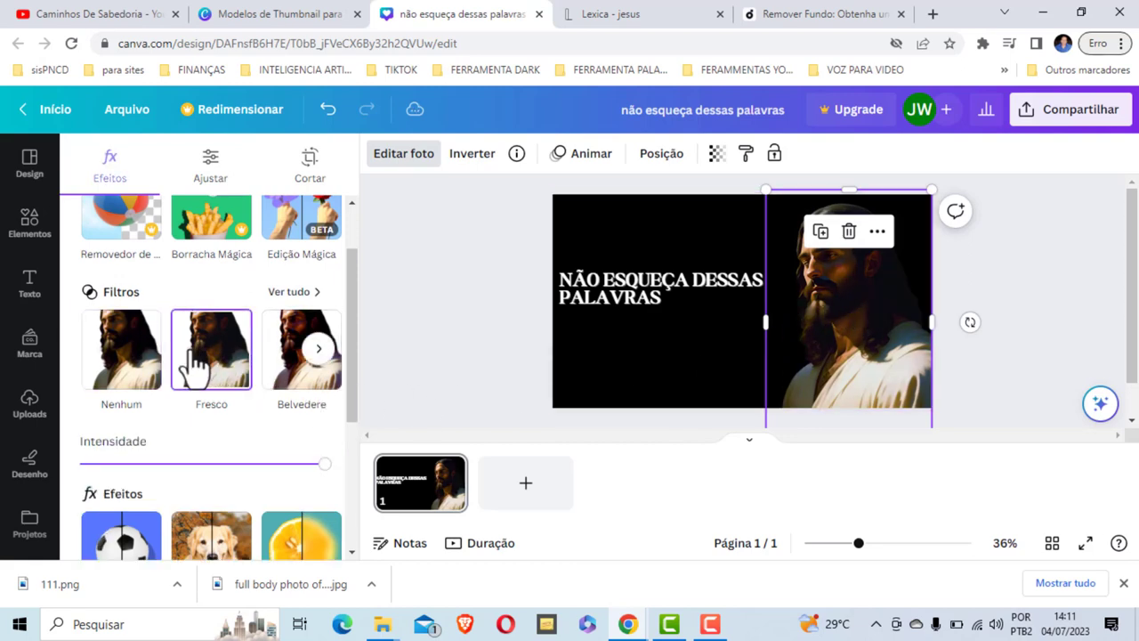
pyautogui.click(296, 360)
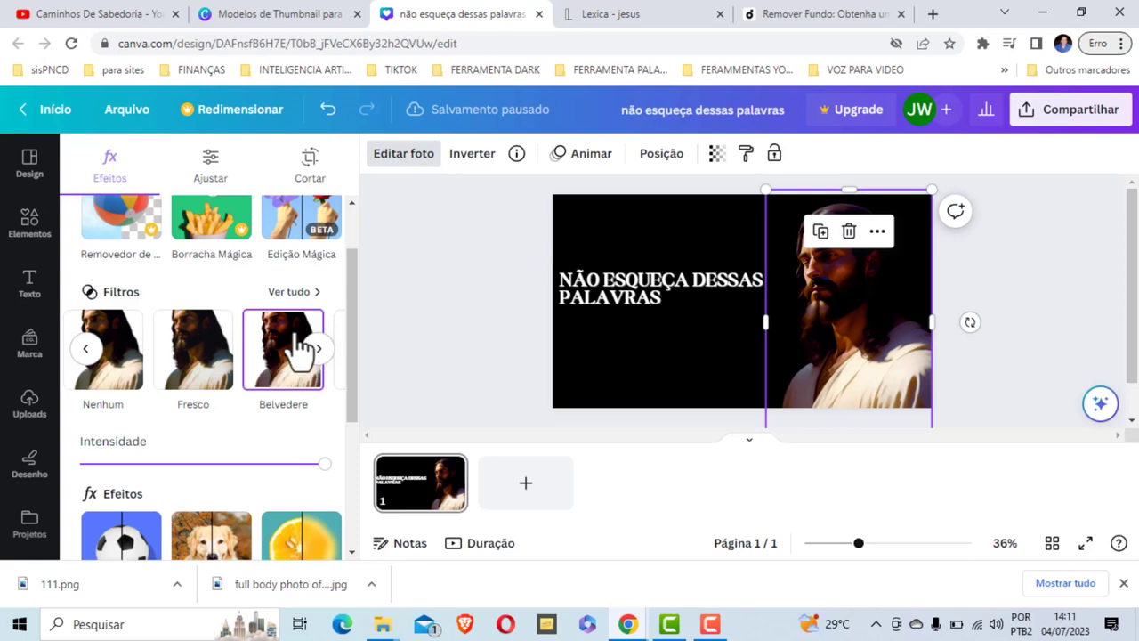
# - Compare Bali, Inverno and Capri in the full filter list, then apply Latte
pyautogui.click(289, 293)
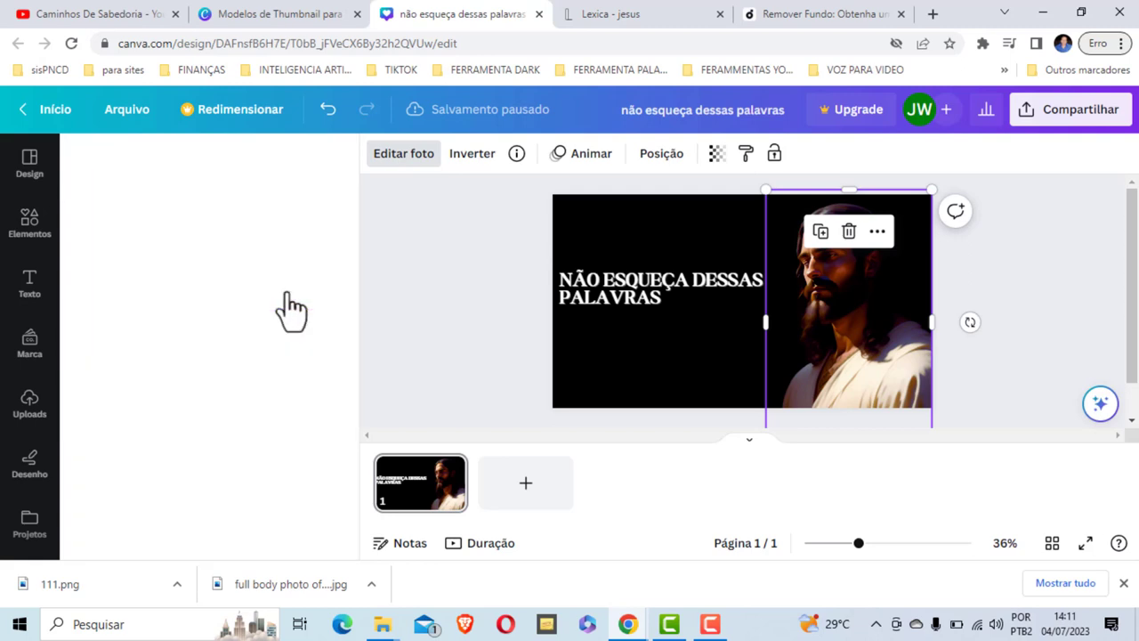
pyautogui.scroll(-2, 223, 329)
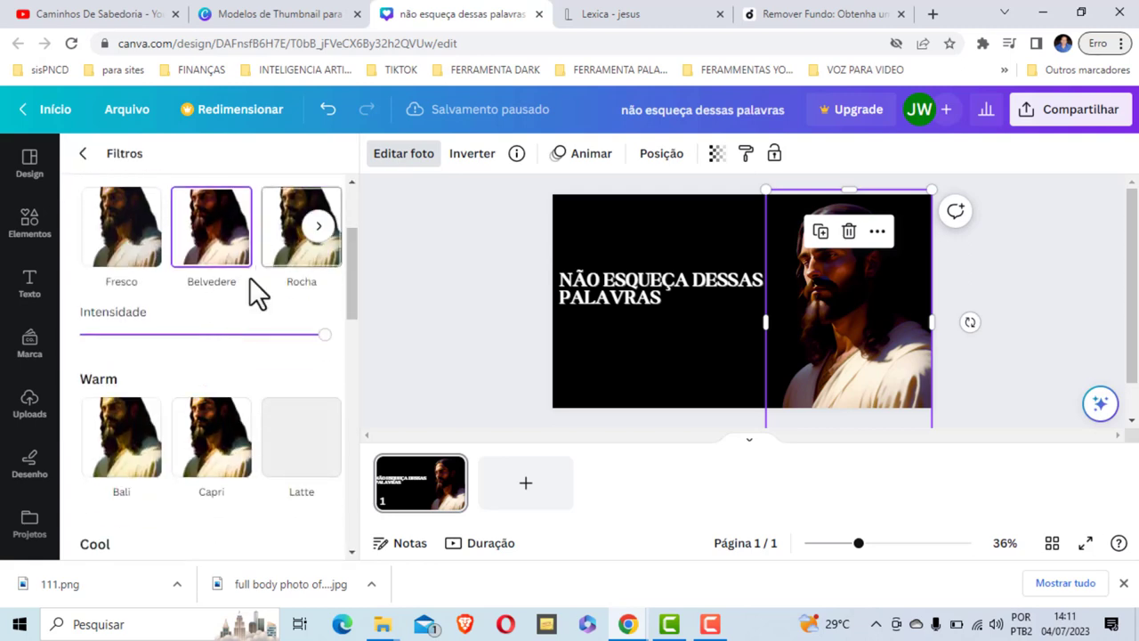
pyautogui.scroll(-2, 249, 298)
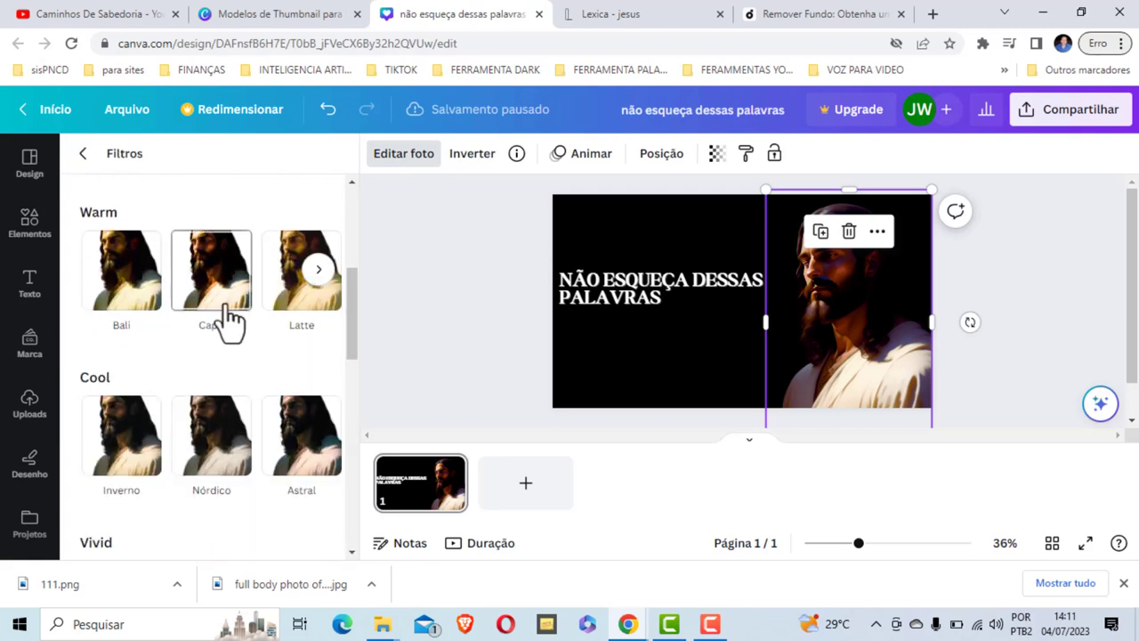
pyautogui.click(120, 284)
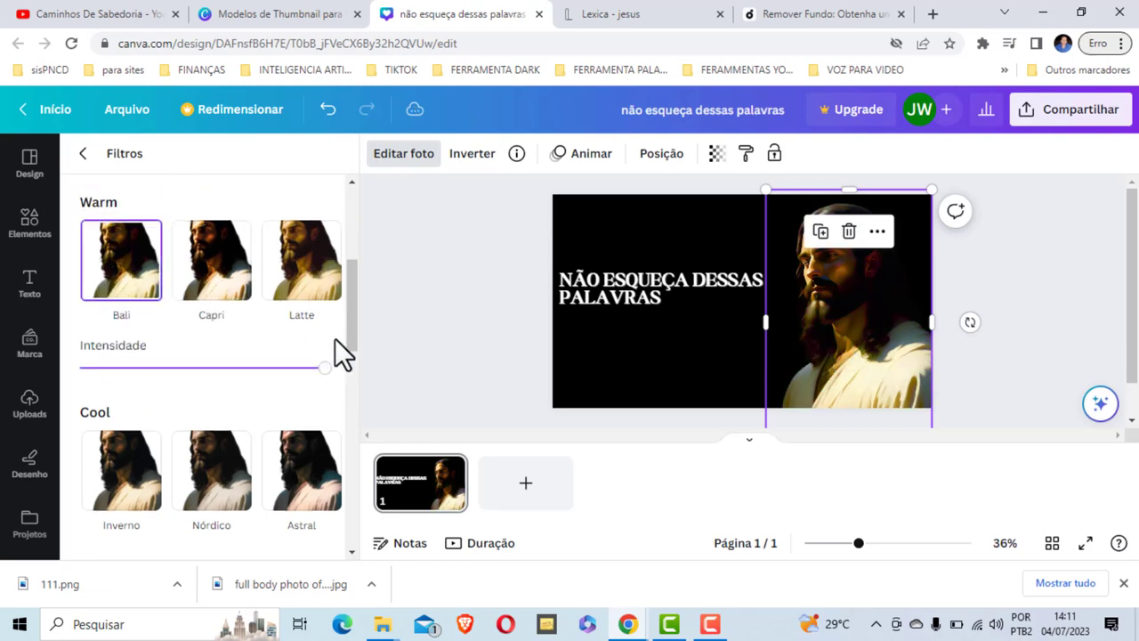
pyautogui.click(298, 281)
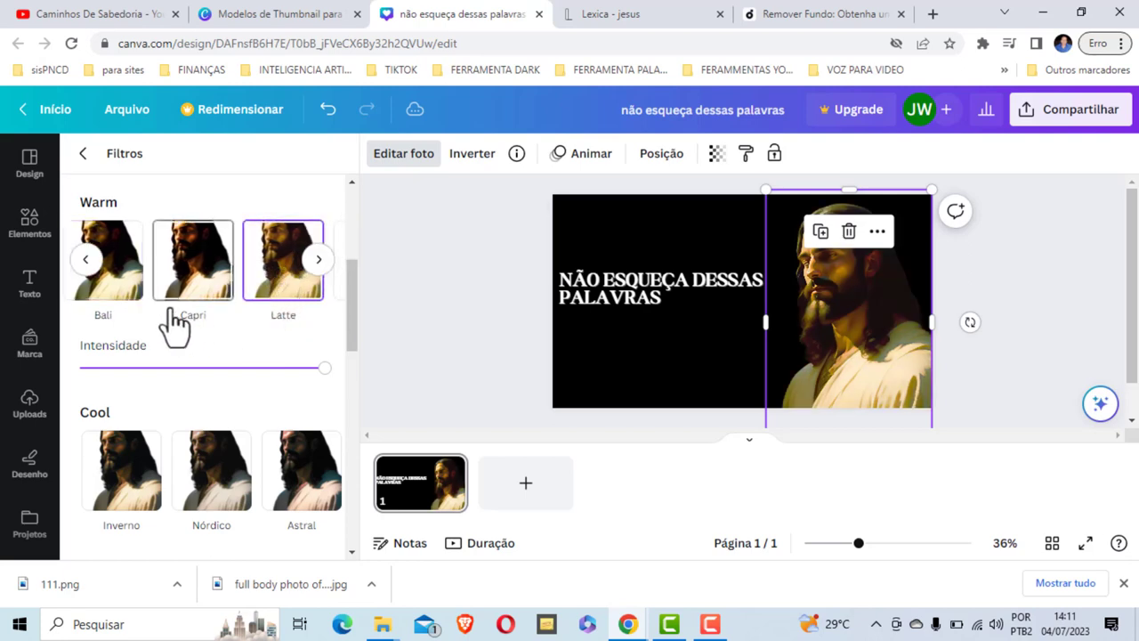
pyautogui.scroll(-1, 191, 334)
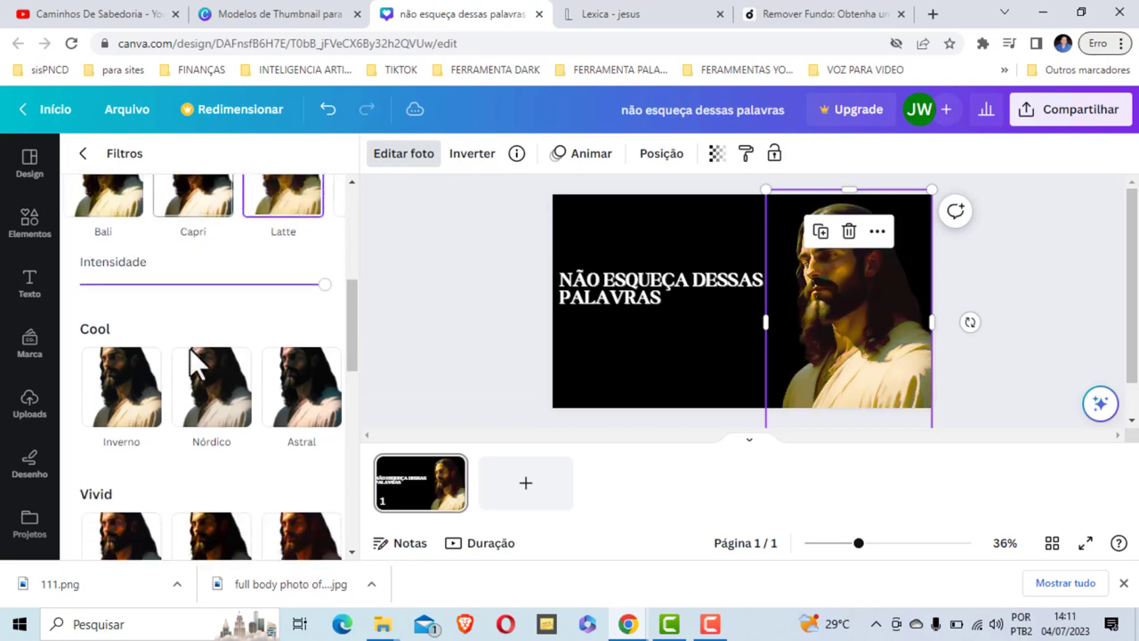
pyautogui.click(126, 404)
pyautogui.scroll(1, 206, 294)
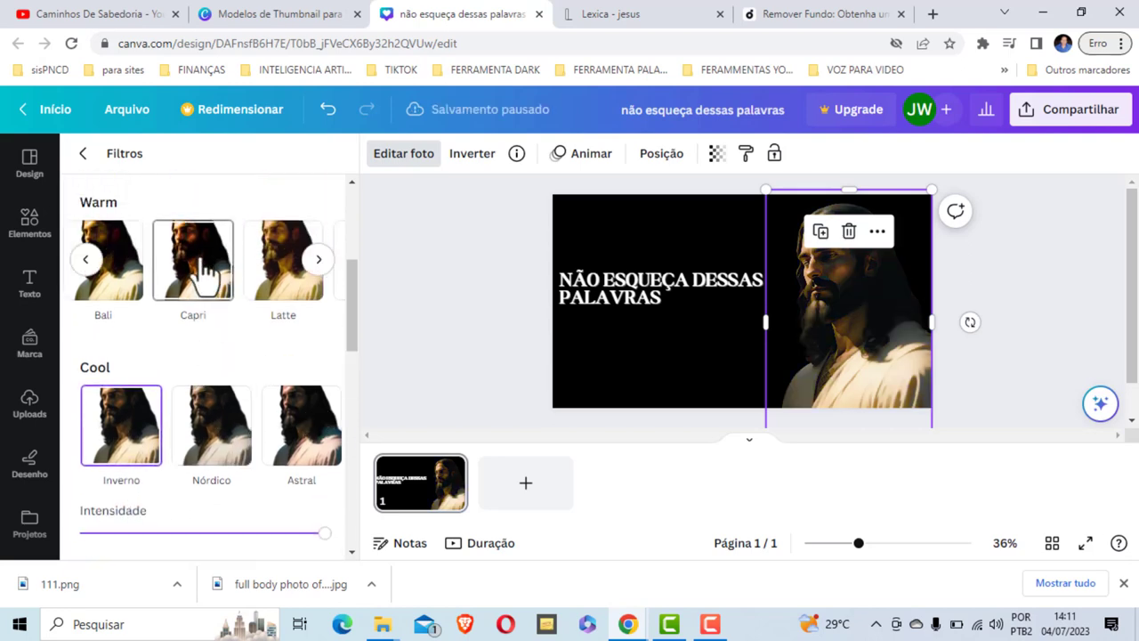
pyautogui.click(205, 268)
pyautogui.click(282, 275)
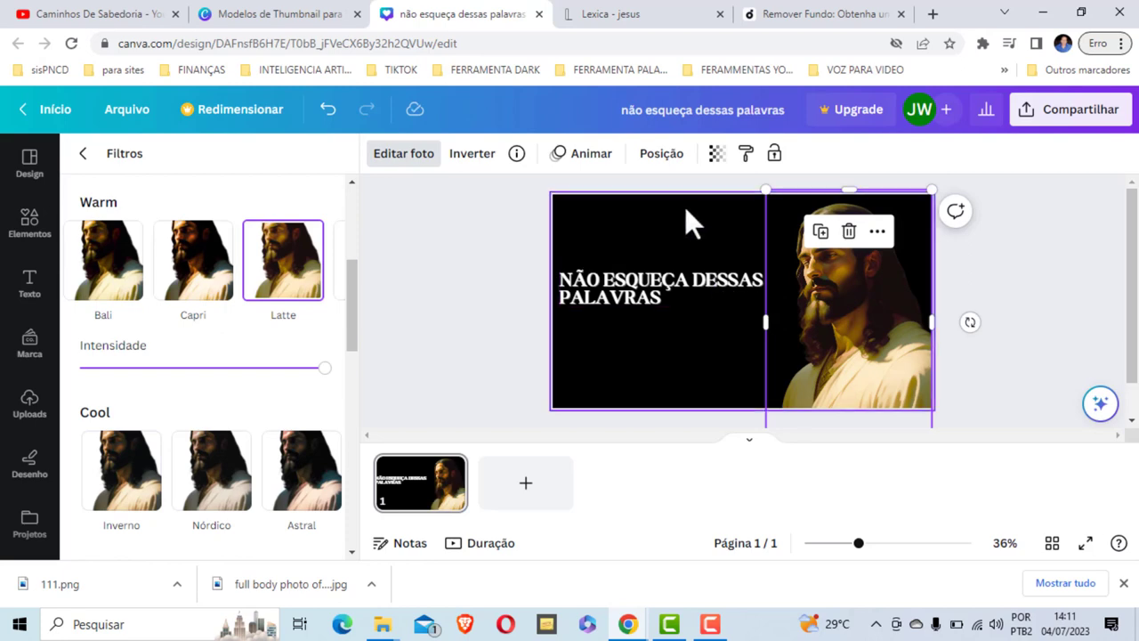
pyautogui.click(620, 222)
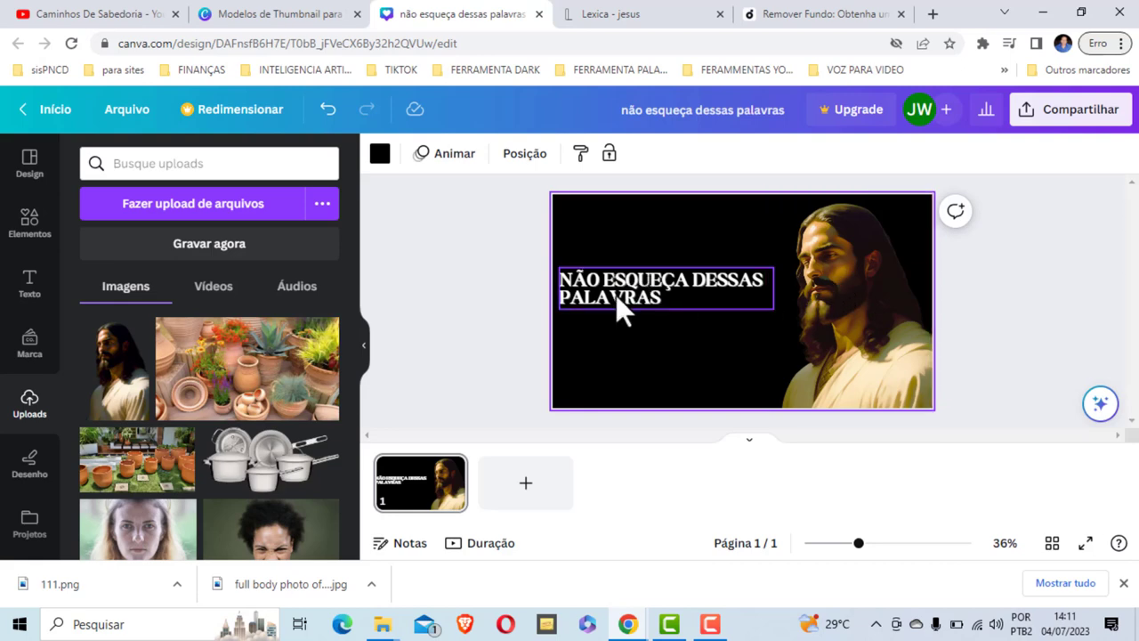
# - Search the Elements library for 'gradiente'
pyautogui.click(29, 224)
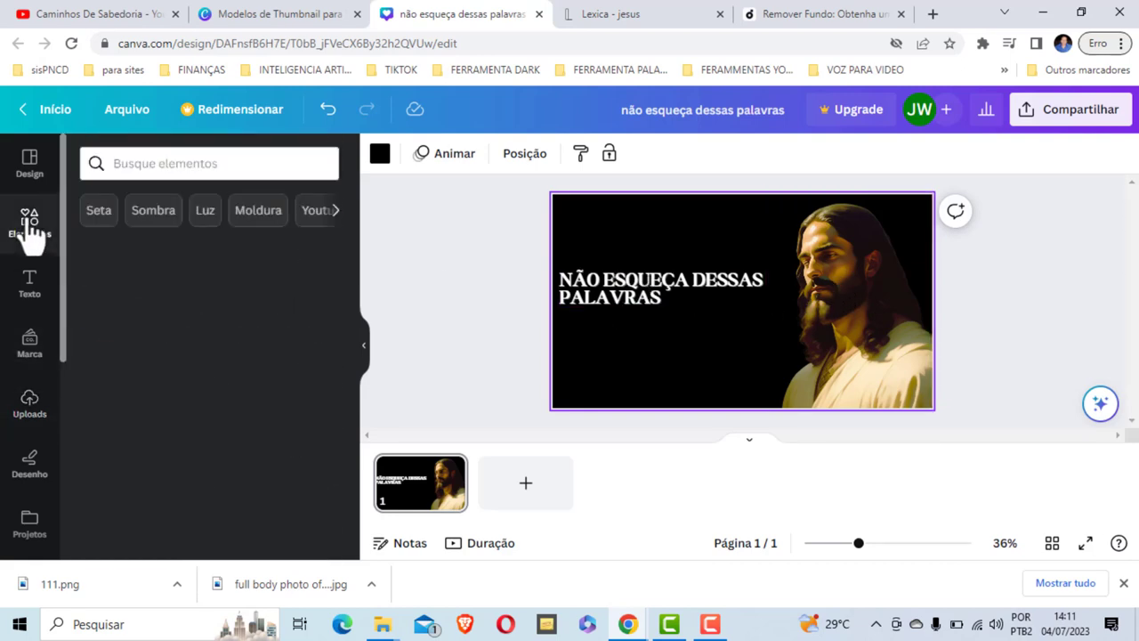
pyautogui.click(203, 166)
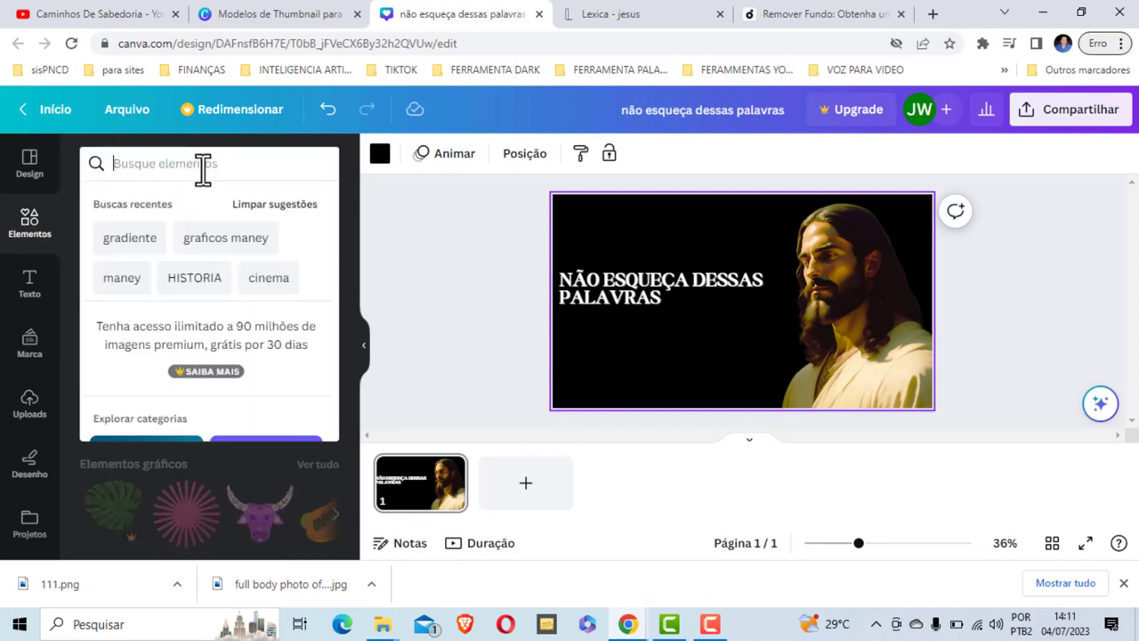
pyautogui.write('gradi')
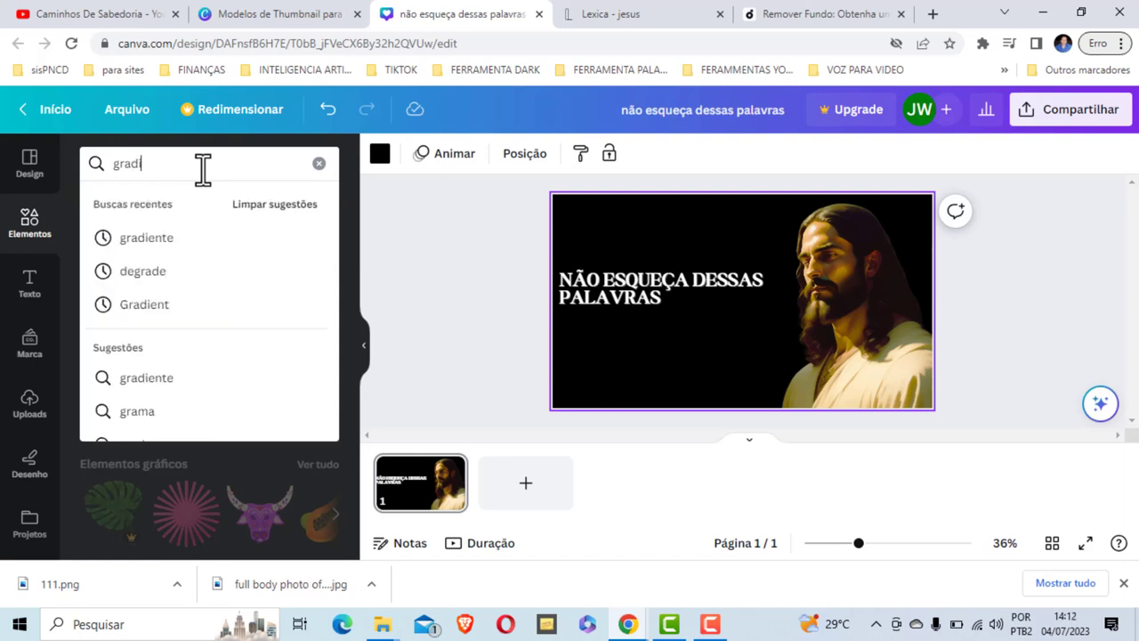
pyautogui.write('nete')
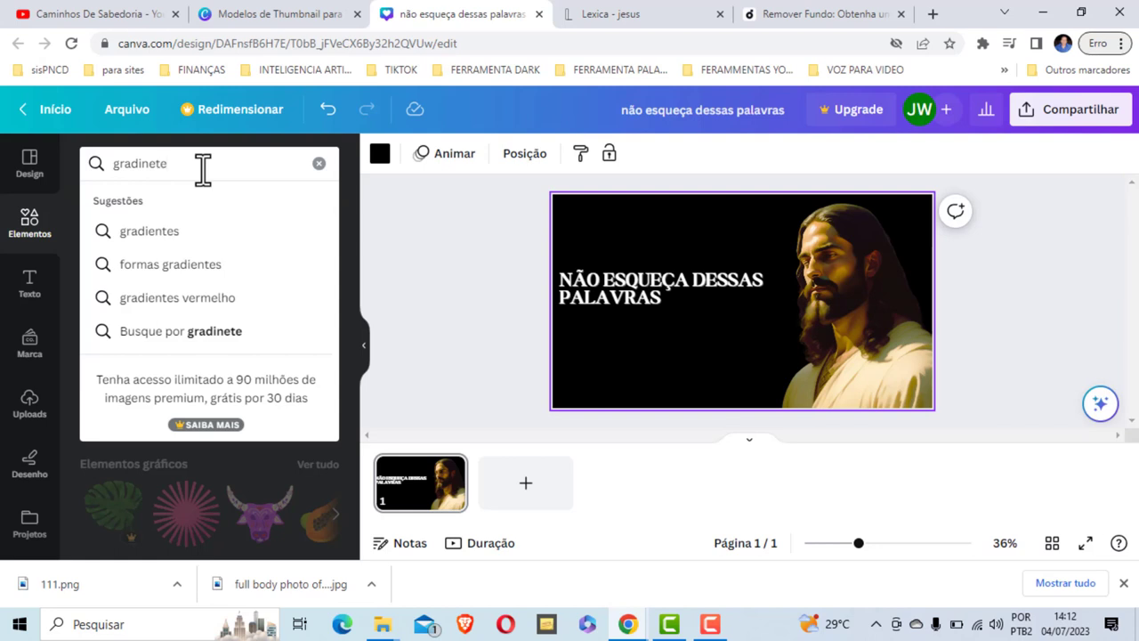
pyautogui.press('BackSpace')
pyautogui.press('BackSpace')
pyautogui.press('BackSpace')
pyautogui.press('BackSpace')
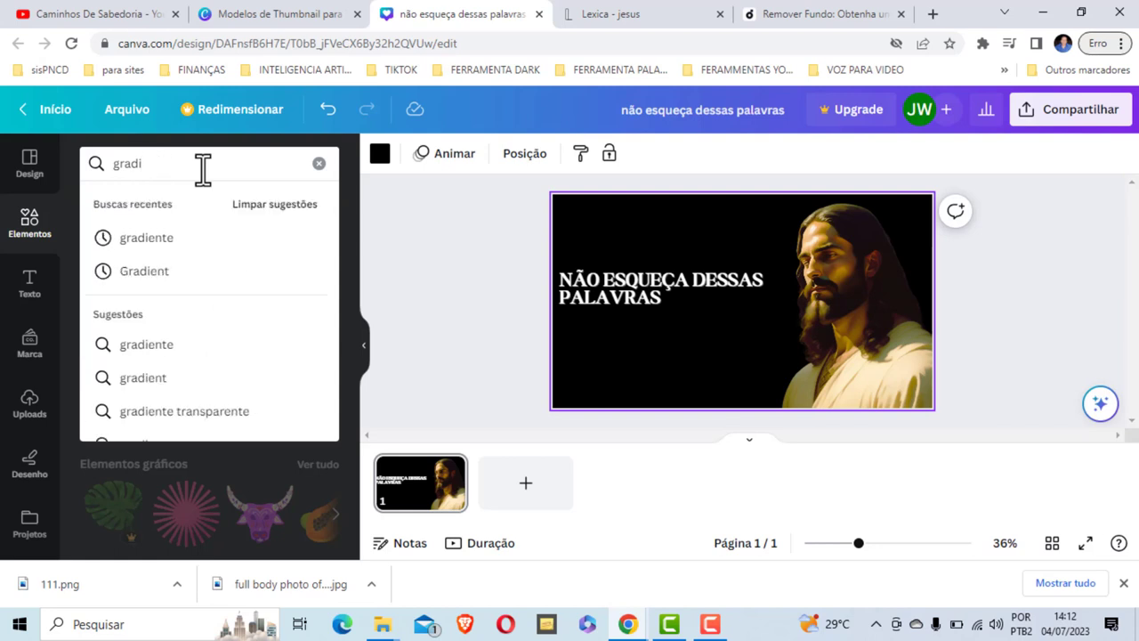
pyautogui.write('ente')
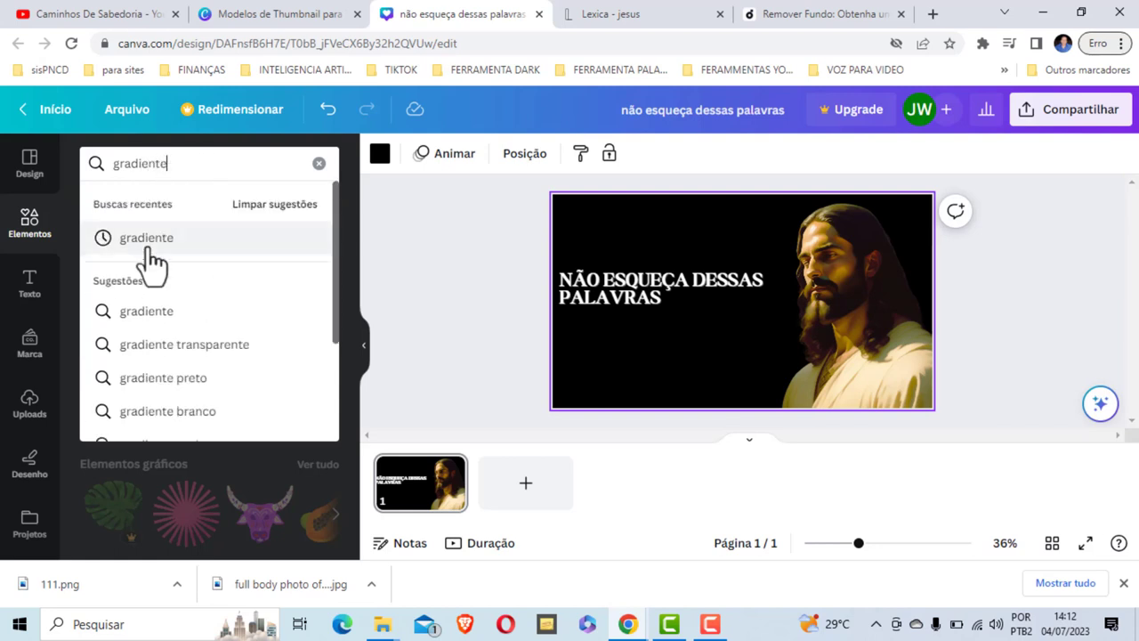
pyautogui.click(148, 240)
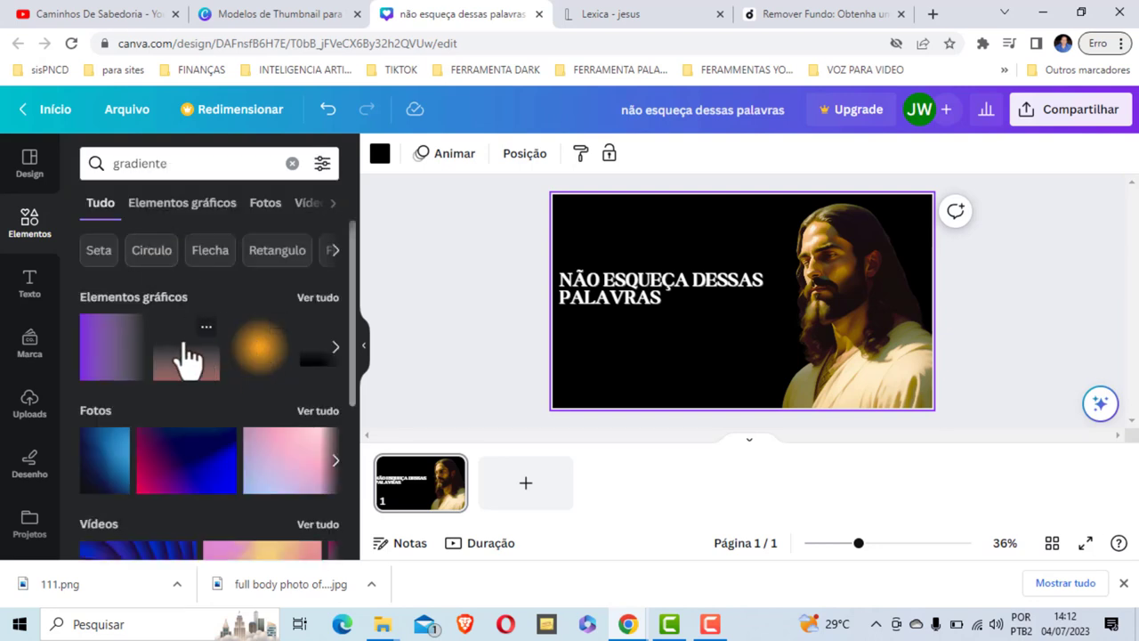
# - Browse the gradient graphics and add a dark gradient to the thumbnail
pyautogui.click(335, 349)
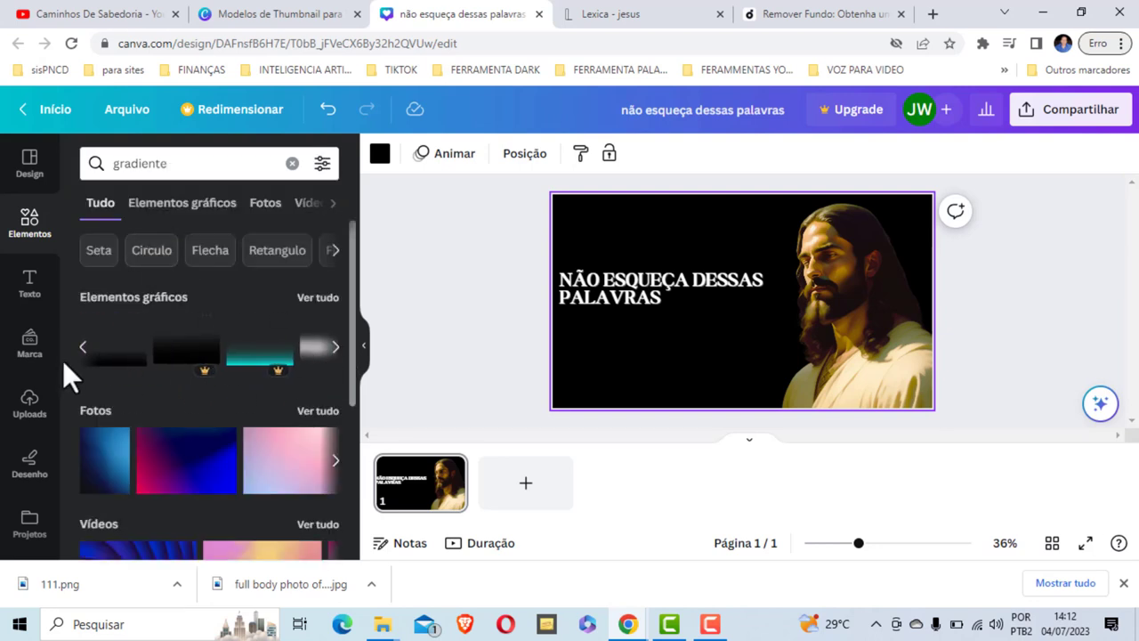
pyautogui.click(83, 347)
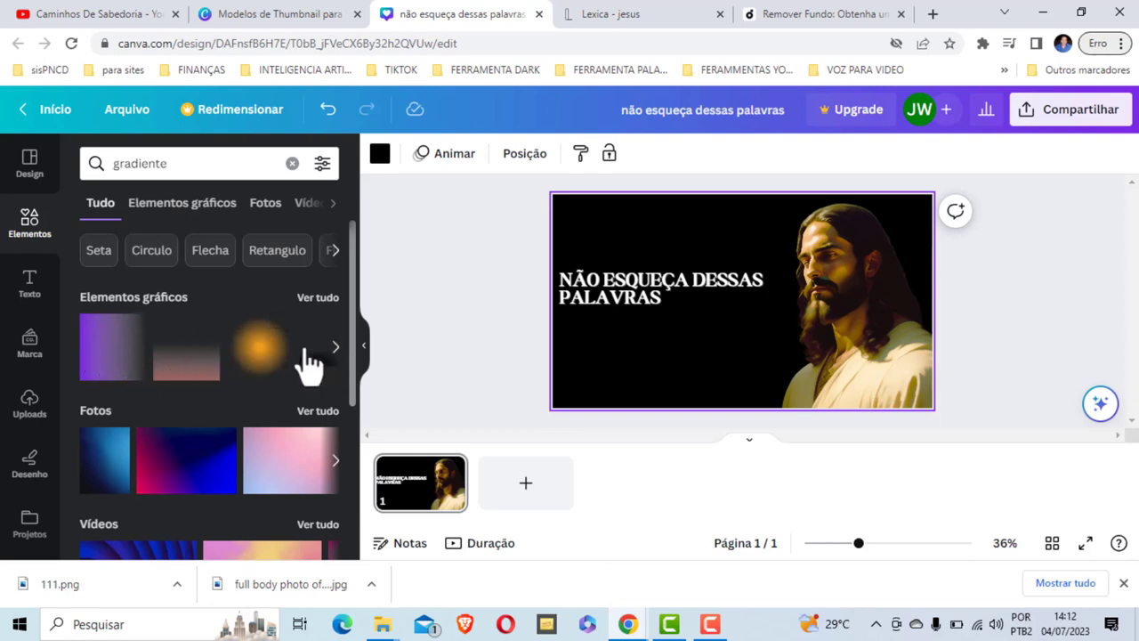
pyautogui.click(335, 349)
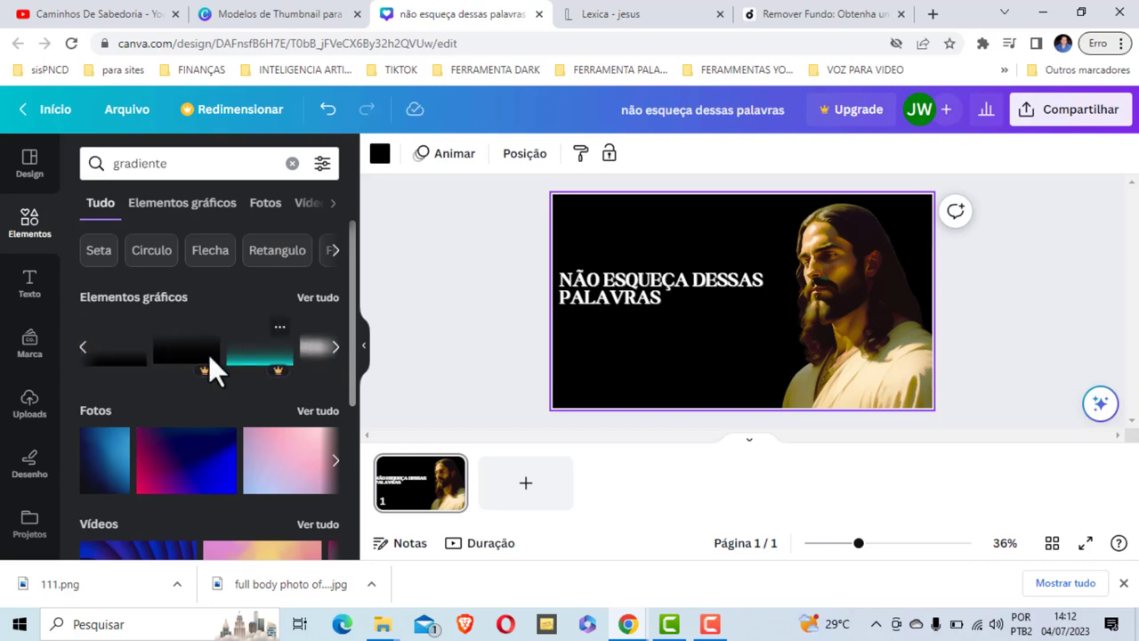
pyautogui.click(120, 366)
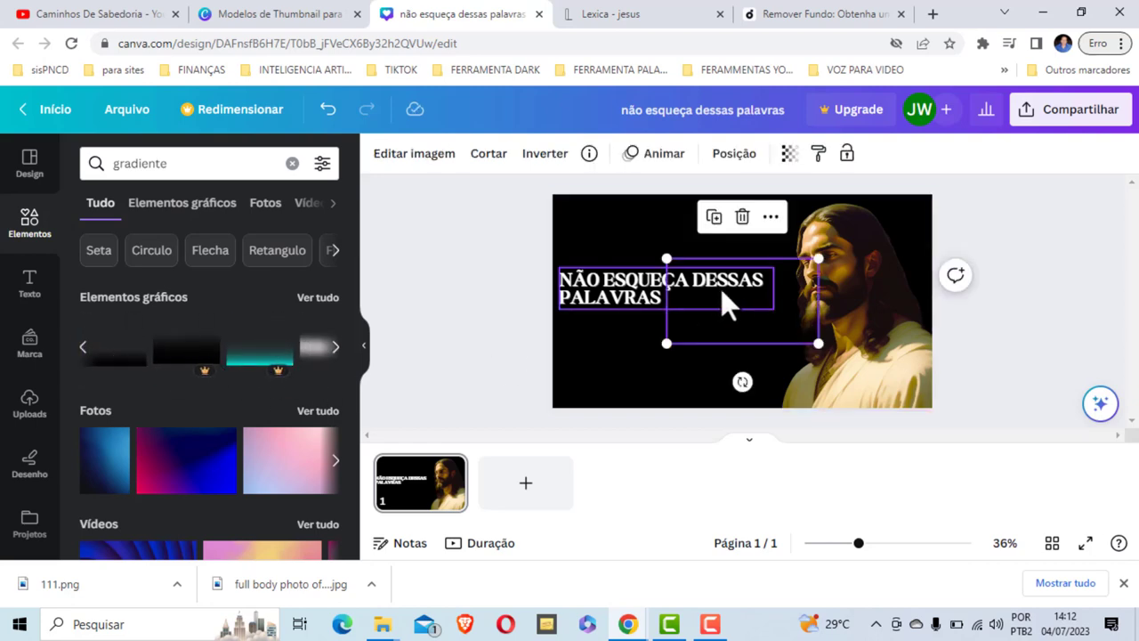
# - Rotate the gradient 90° and stretch it along the canvas's left edge to full height
pyautogui.moveTo(729, 322)
pyautogui.mouseDown()
pyautogui.moveTo(703, 342)
pyautogui.moveTo(719, 330)
pyautogui.mouseUp()
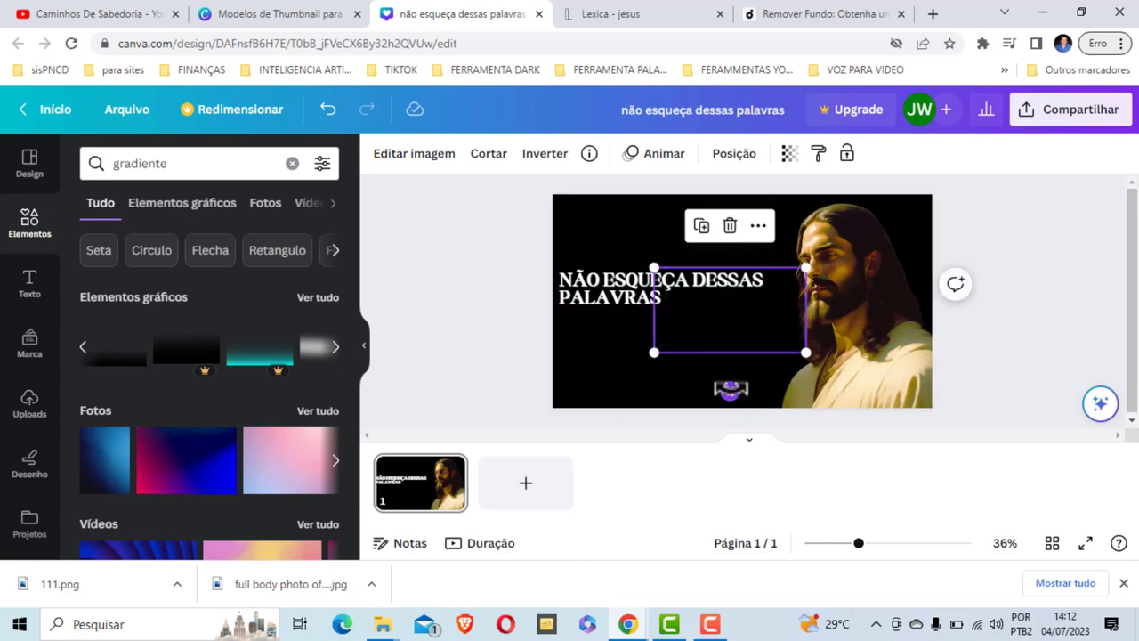
pyautogui.moveTo(729, 390)
pyautogui.mouseDown()
pyautogui.moveTo(694, 386)
pyautogui.moveTo(660, 301)
pyautogui.moveTo(660, 311)
pyautogui.mouseUp()
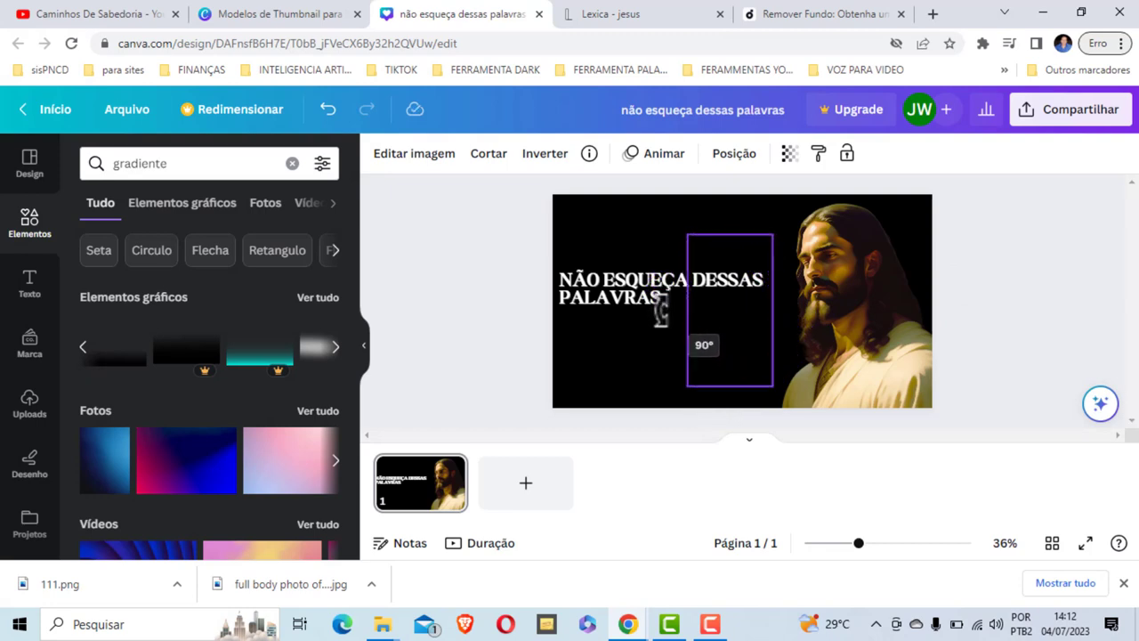
pyautogui.moveTo(733, 310); pyautogui.dragTo(599, 271)
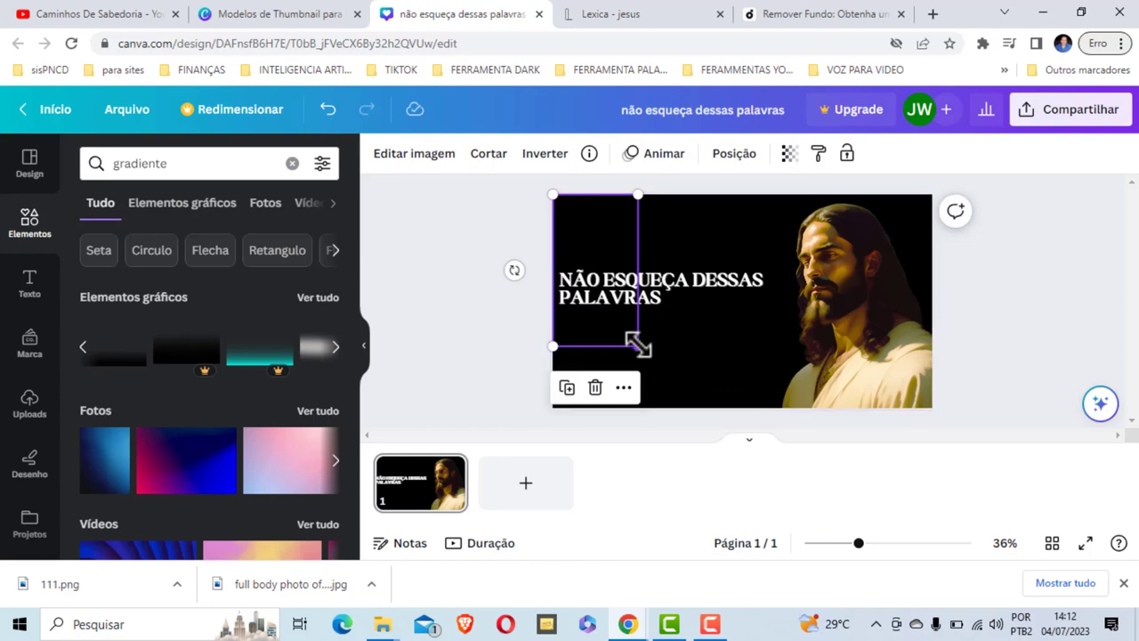
pyautogui.moveTo(638, 345); pyautogui.dragTo(673, 405)
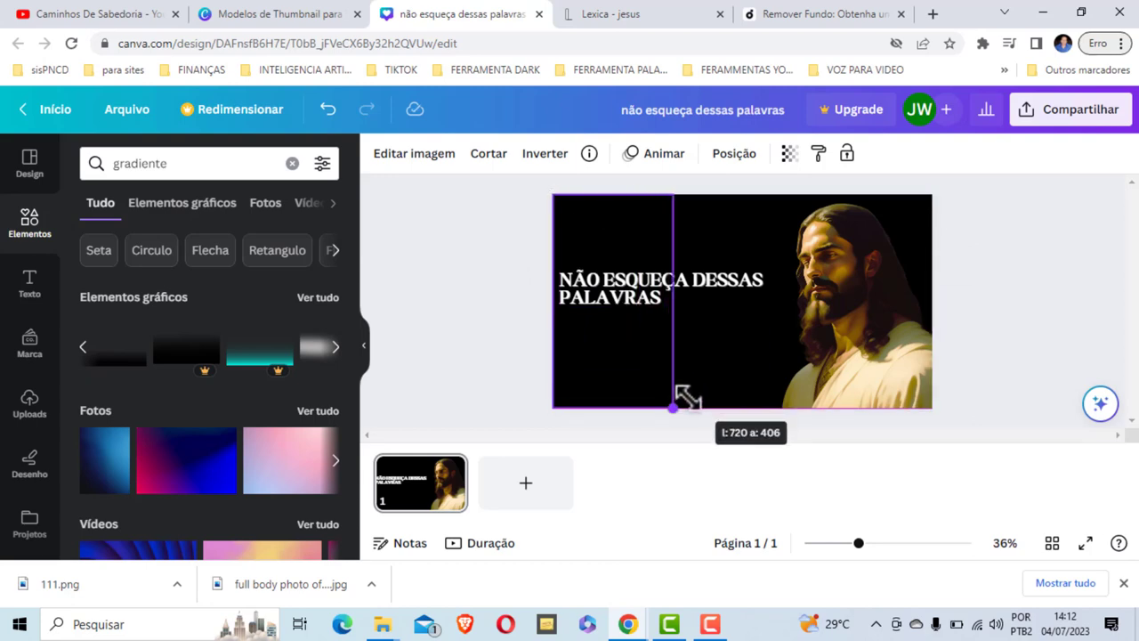
pyautogui.moveTo(674, 407); pyautogui.dragTo(673, 407)
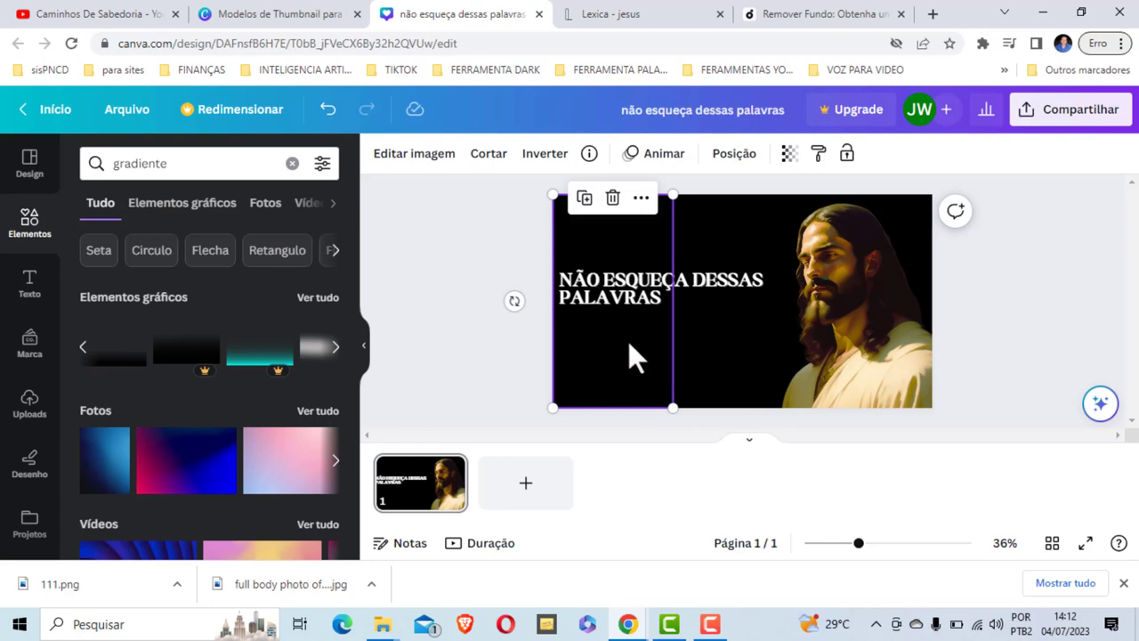
# - Bring the gradient forward so it sits in front of the title
pyautogui.click(735, 157)
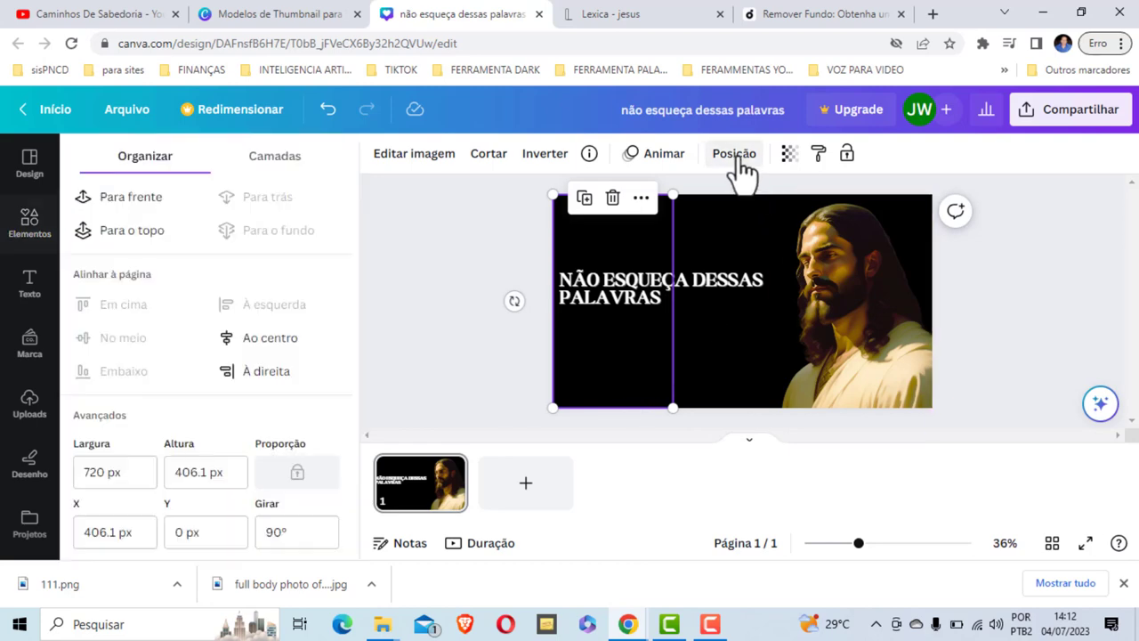
pyautogui.click(129, 203)
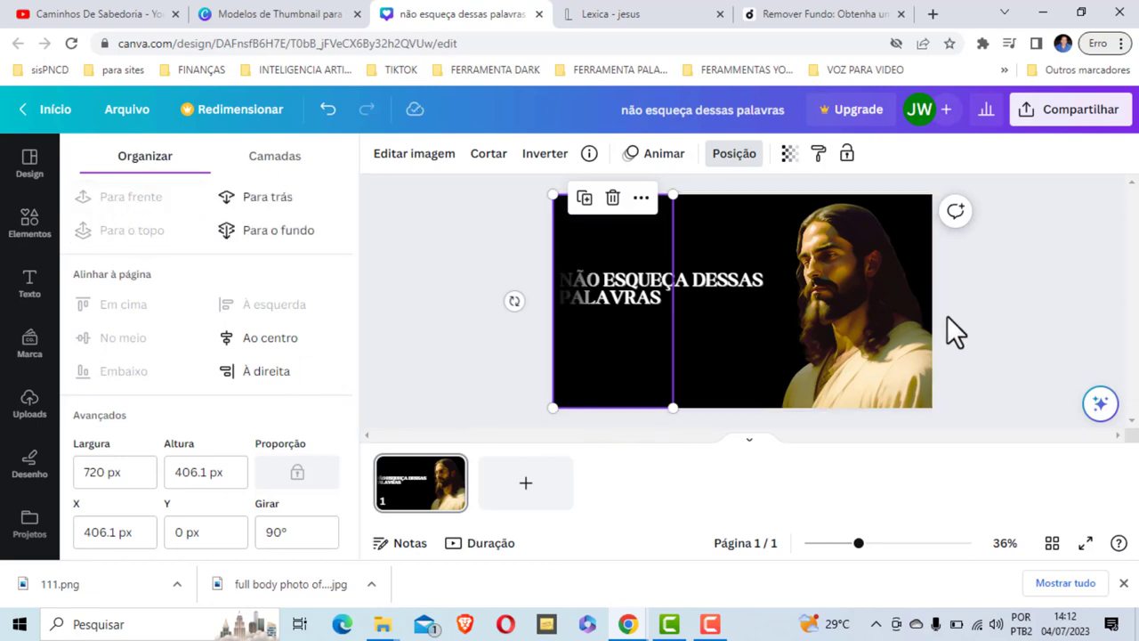
pyautogui.click(982, 292)
pyautogui.click(988, 274)
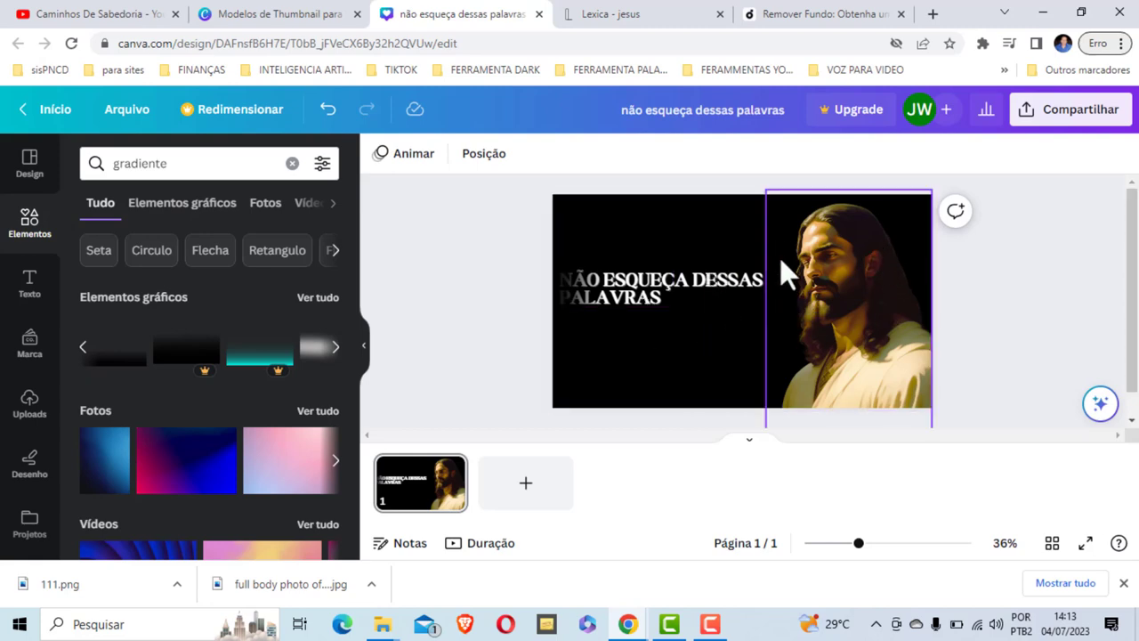
# - Raise the NÃO ESQUEÇA DESSAS PALAVRAS title's font size to 65
pyautogui.click(670, 294)
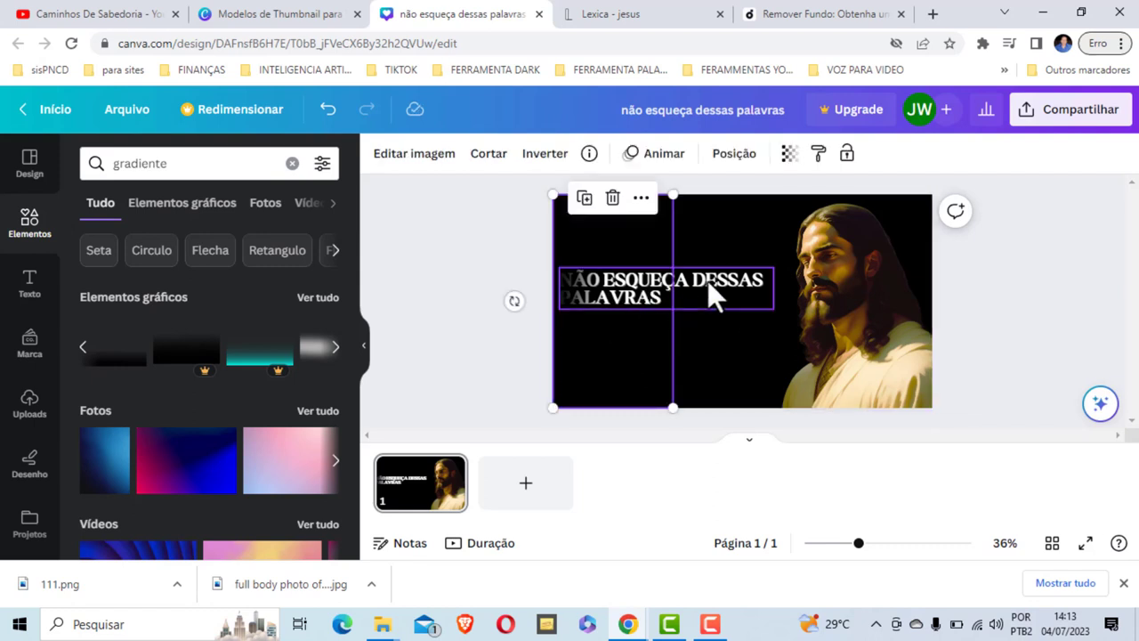
pyautogui.click(709, 284)
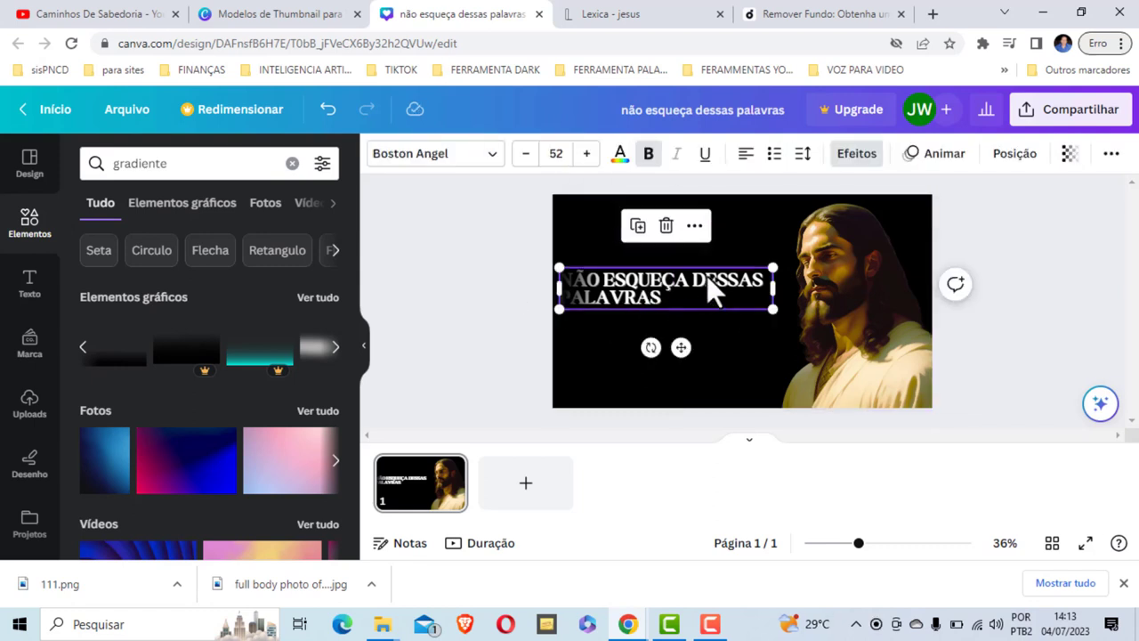
pyautogui.click(586, 153)
pyautogui.click(587, 153)
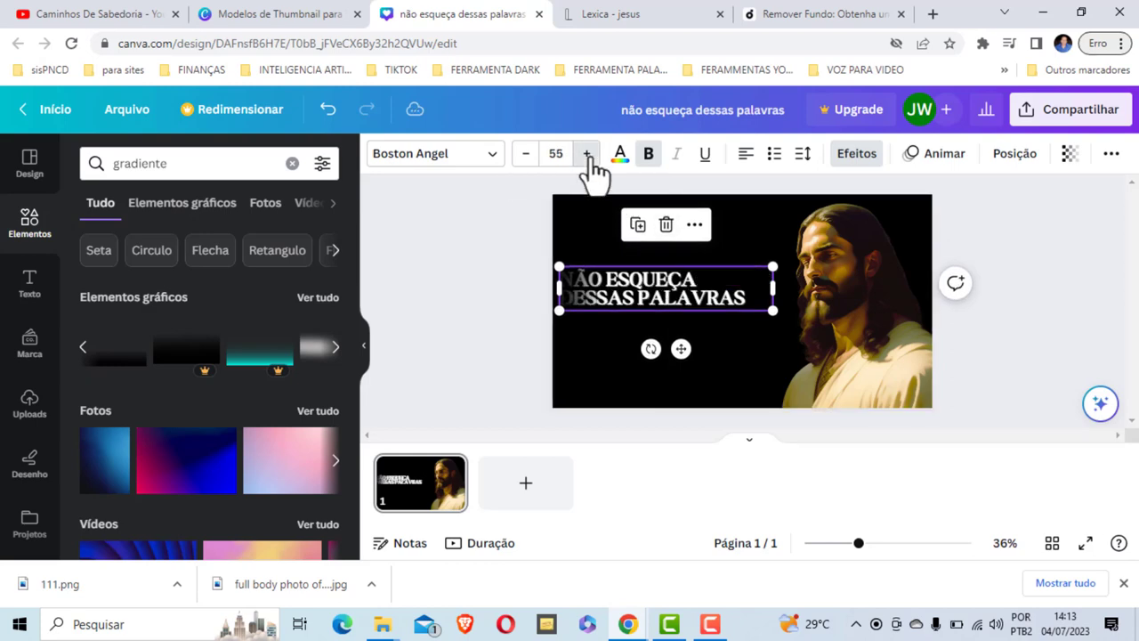
pyautogui.click(586, 153)
pyautogui.click(586, 153)
pyautogui.click(587, 153)
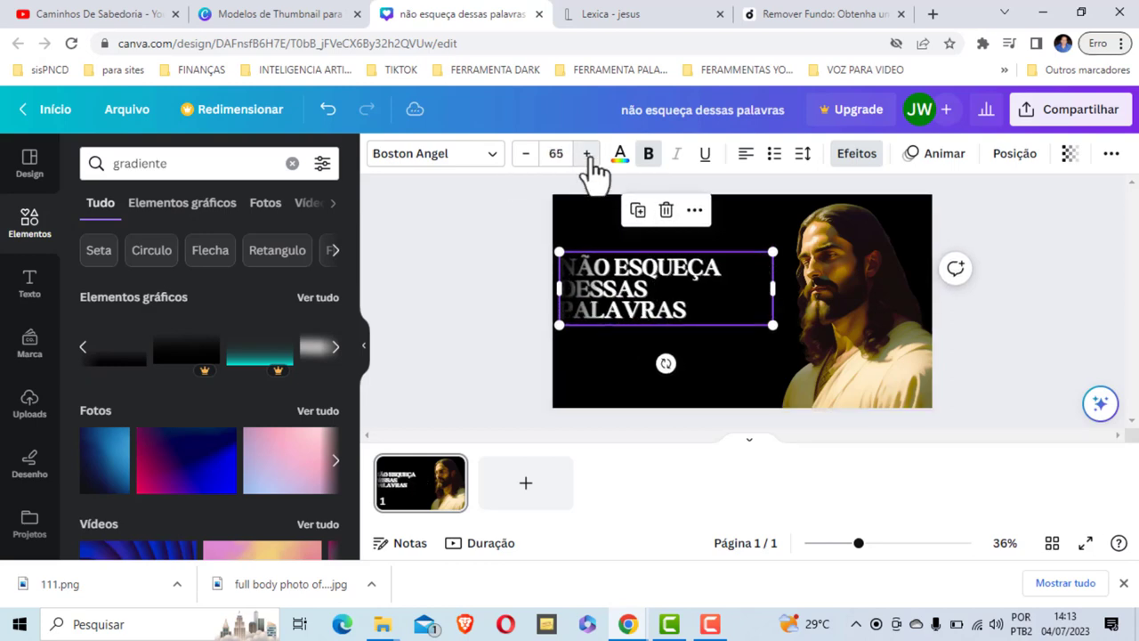
# - Review the channel's existing YouTube thumbnails for reference, then return to the design
pyautogui.click(1048, 227)
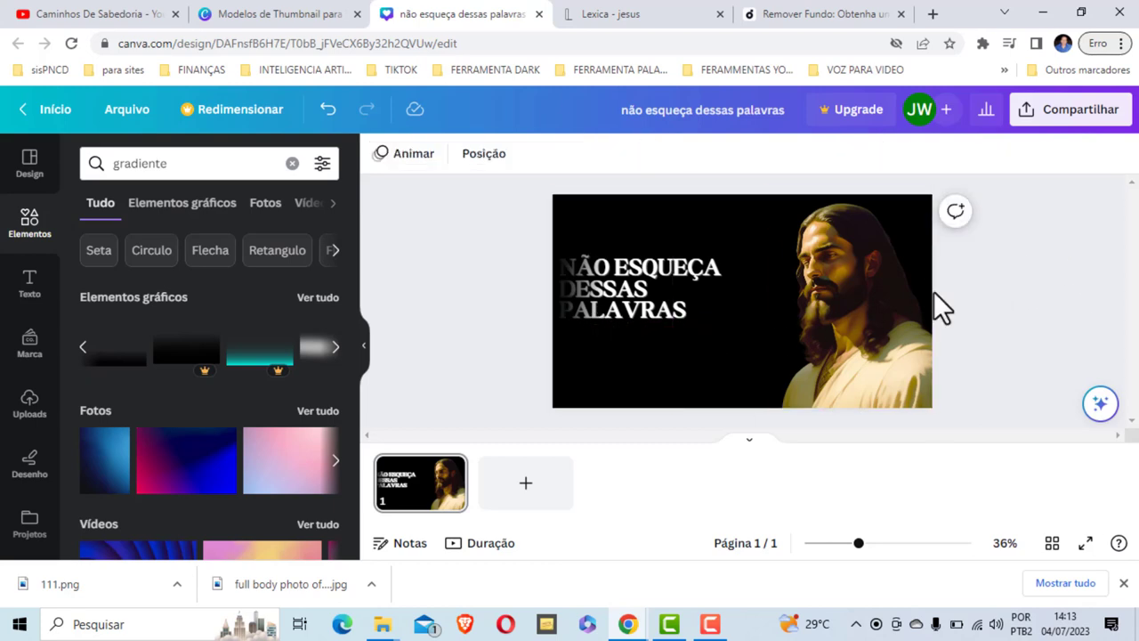
pyautogui.click(139, 12)
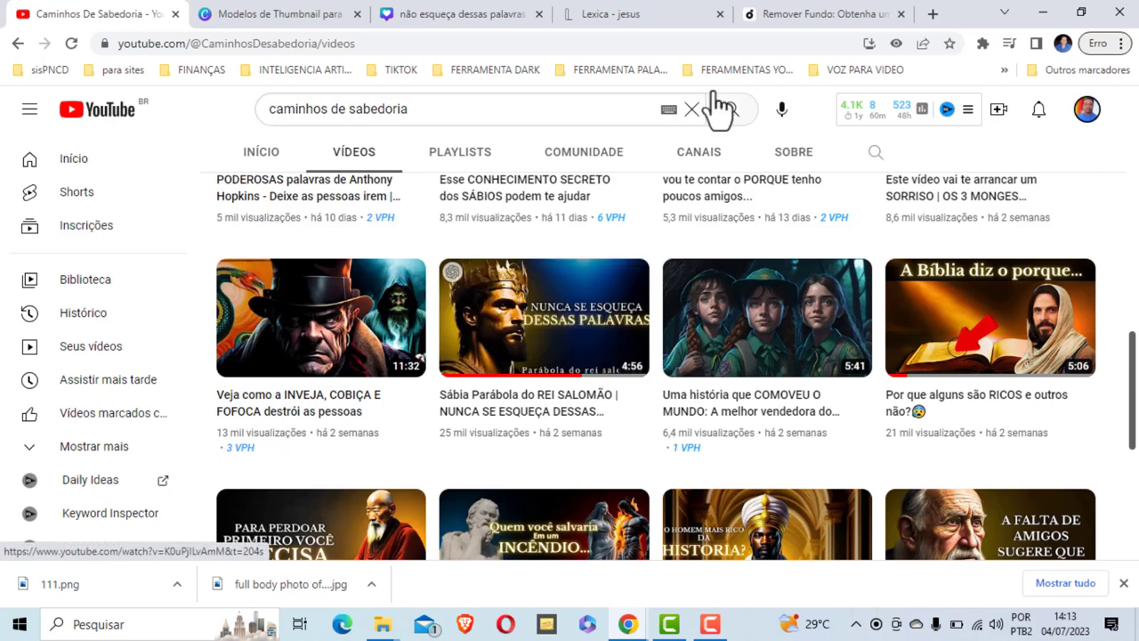
pyautogui.click(457, 11)
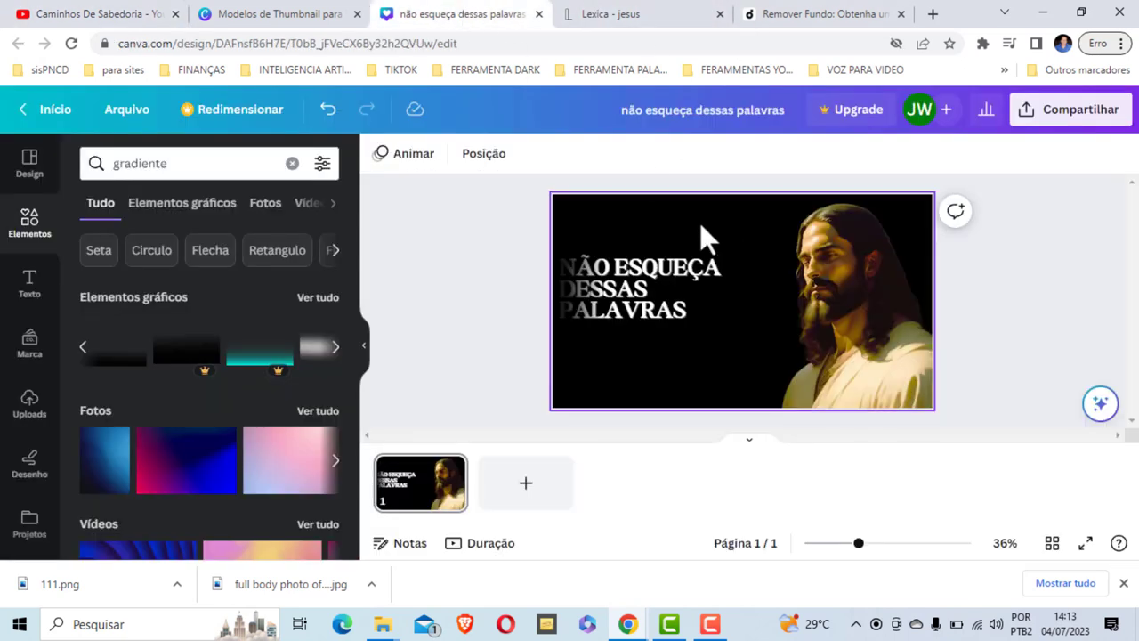
# - Search the Elements library for 'fundo' and scroll through the results
pyautogui.click(182, 167)
pyautogui.press('Return')
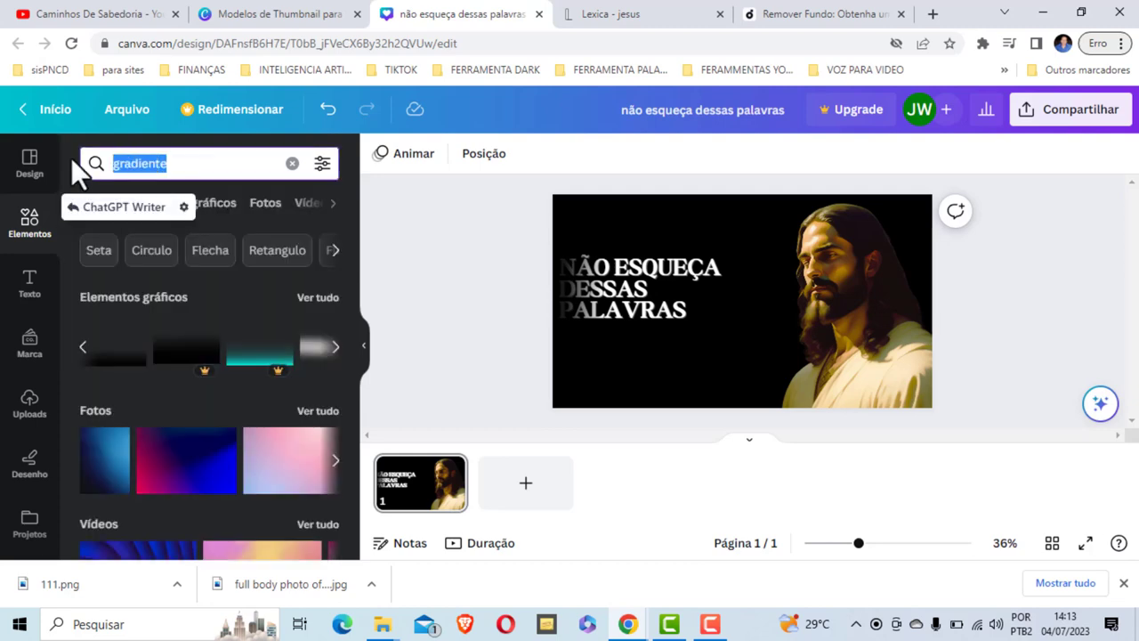
pyautogui.write('fund')
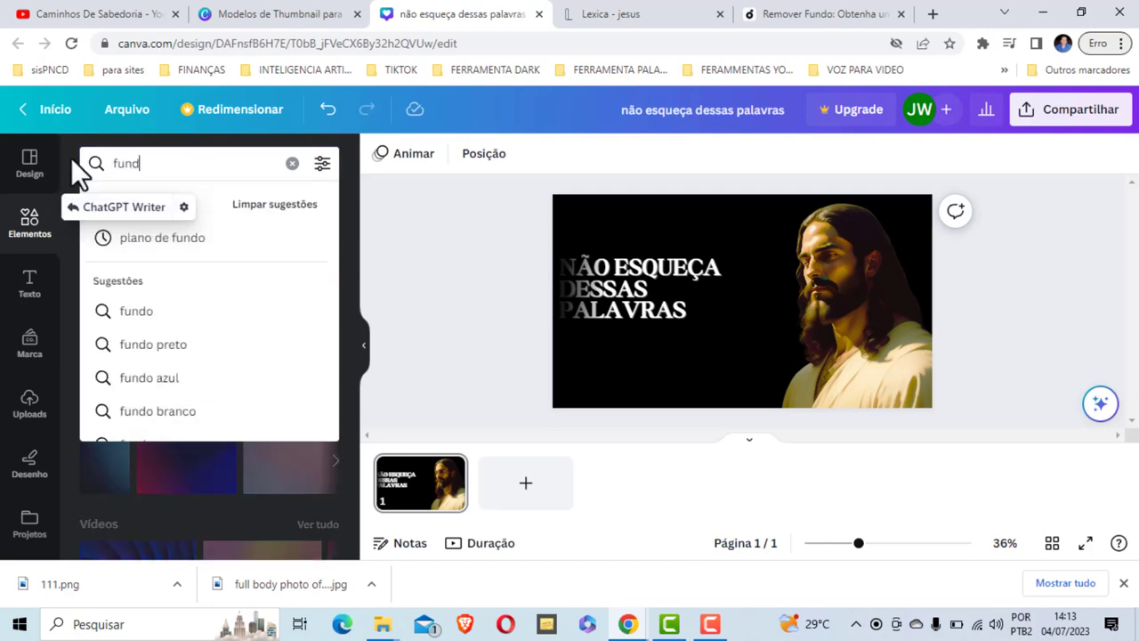
pyautogui.write('o')
pyautogui.press('Return')
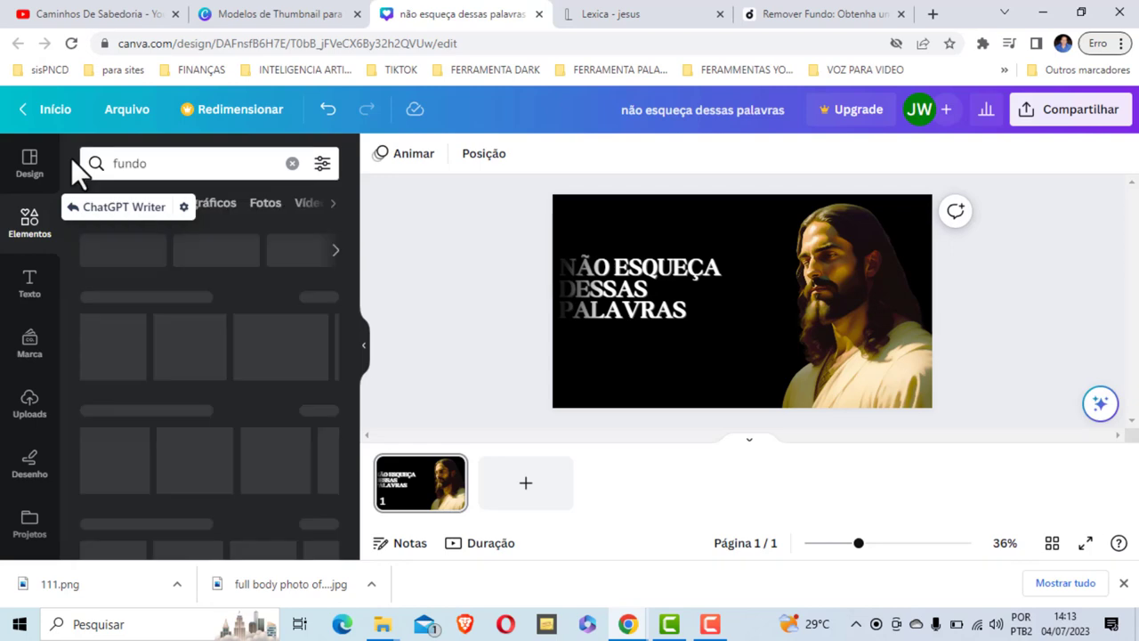
pyautogui.scroll(-1, 224, 396)
pyautogui.scroll(-3, 231, 400)
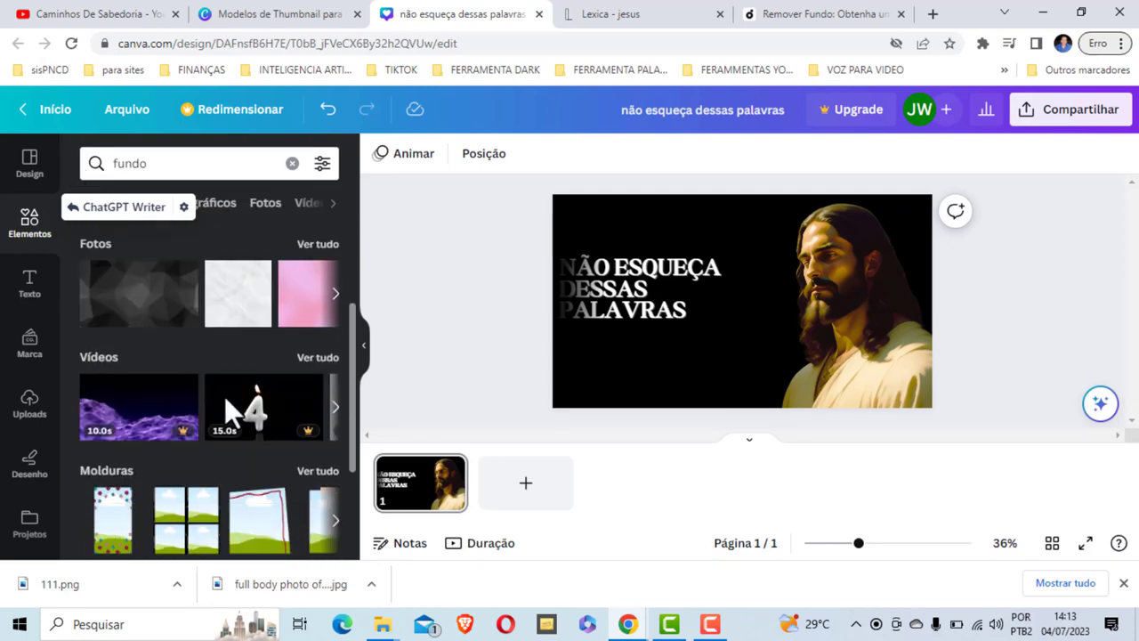
pyautogui.scroll(-2, 174, 389)
pyautogui.scroll(10, 217, 285)
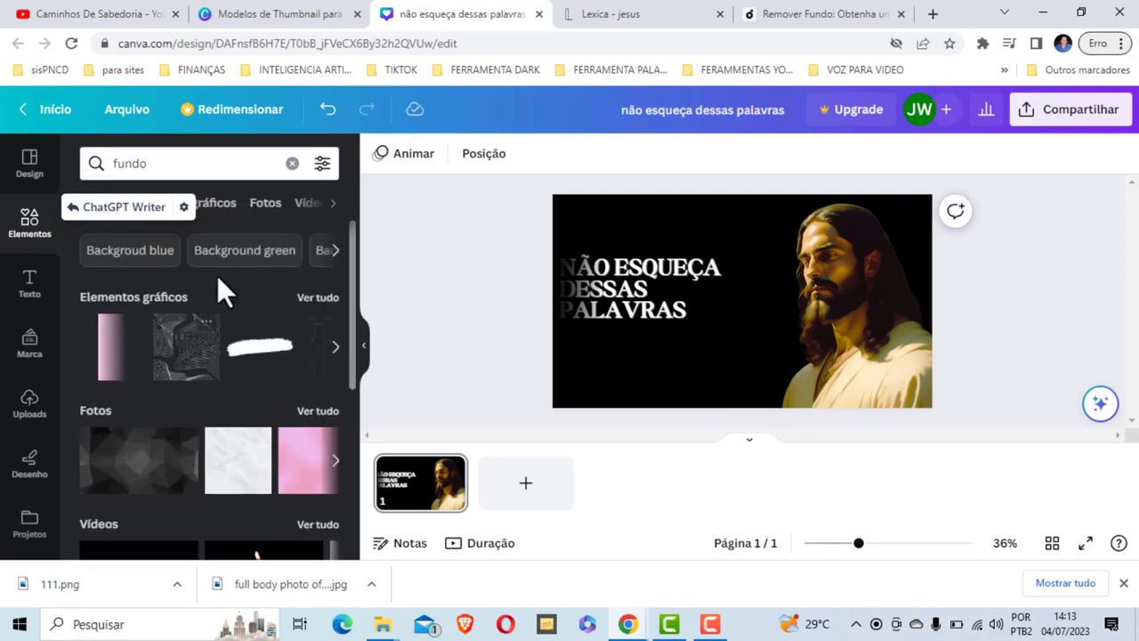
# - Refine the search with 'pret' for black backgrounds and browse the results
pyautogui.click(172, 167)
pyautogui.write('p')
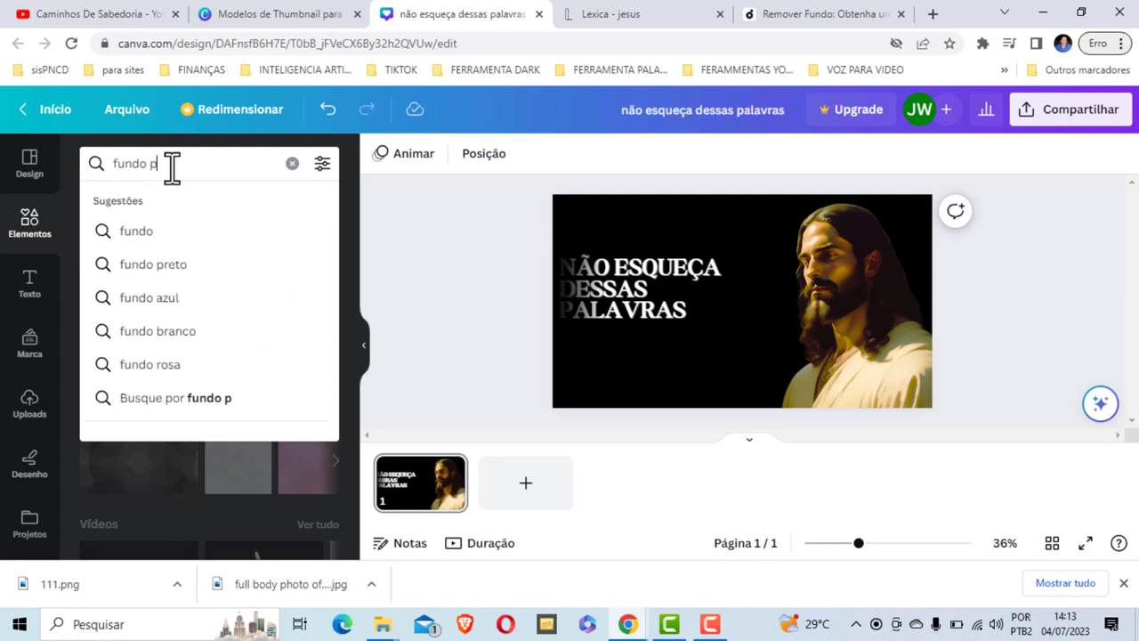
pyautogui.write('reto')
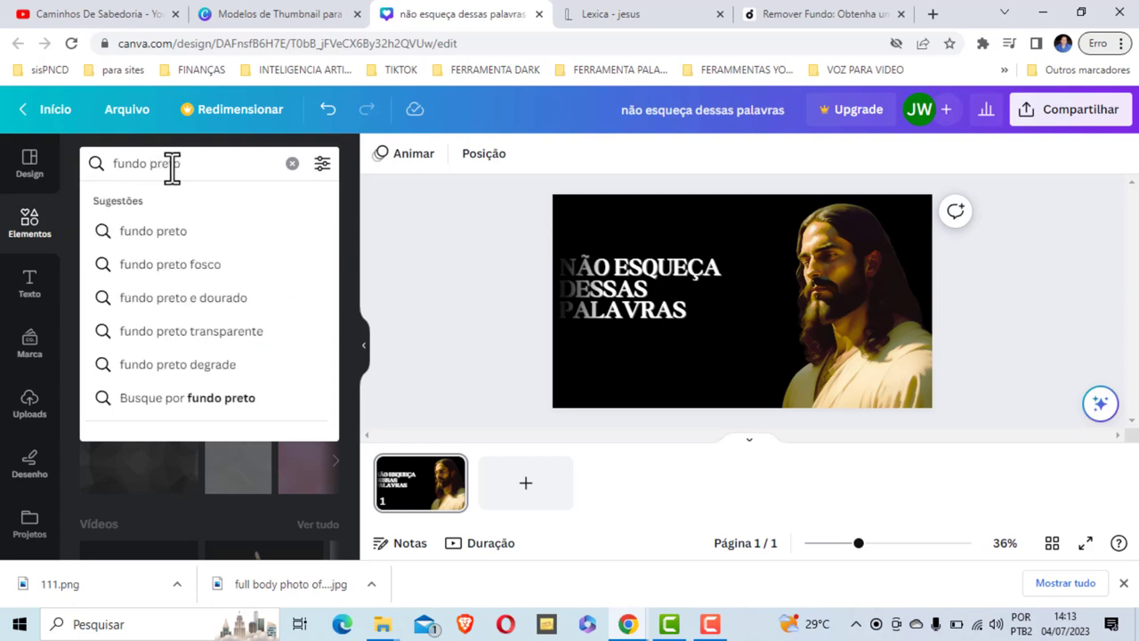
pyautogui.press('Return')
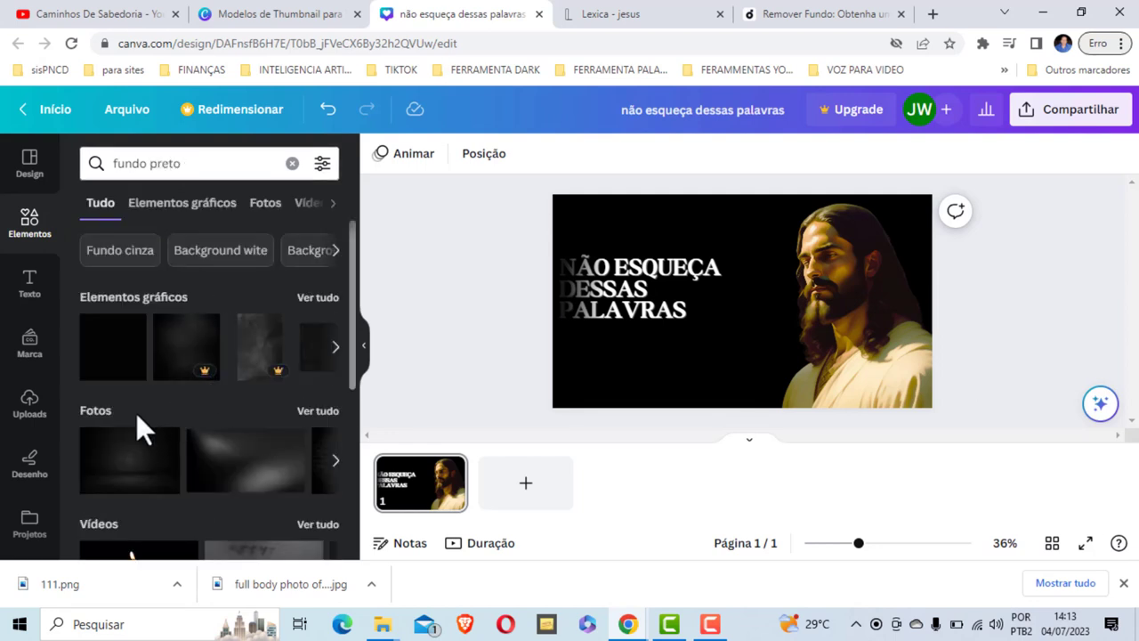
pyautogui.scroll(-1, 113, 382)
pyautogui.scroll(-2, 115, 381)
pyautogui.scroll(-1, 127, 389)
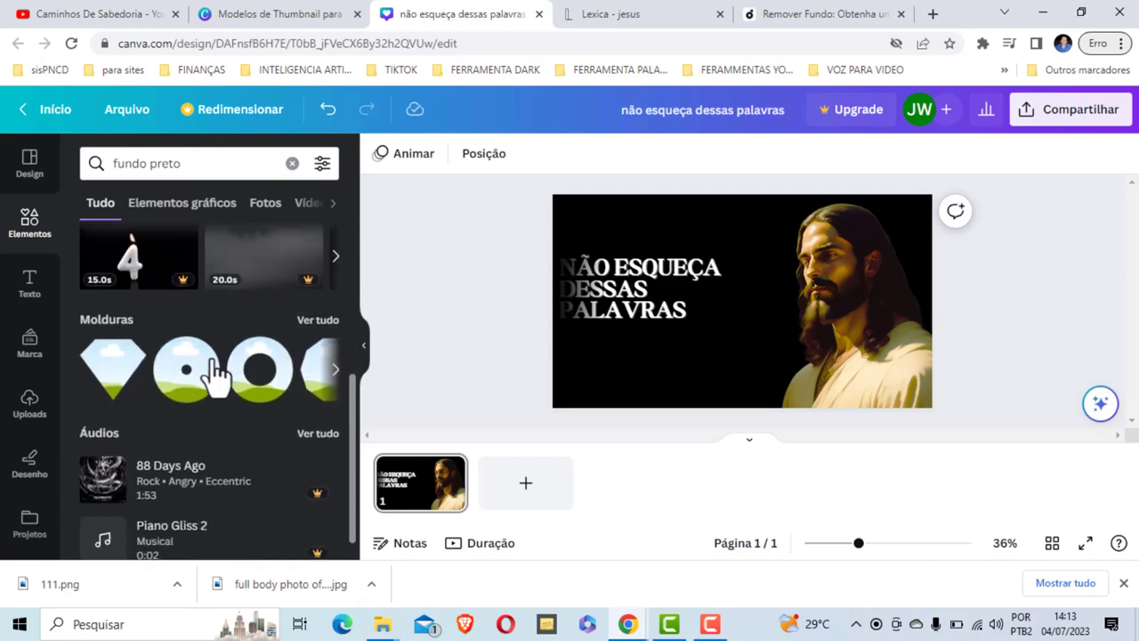
pyautogui.scroll(5, 213, 387)
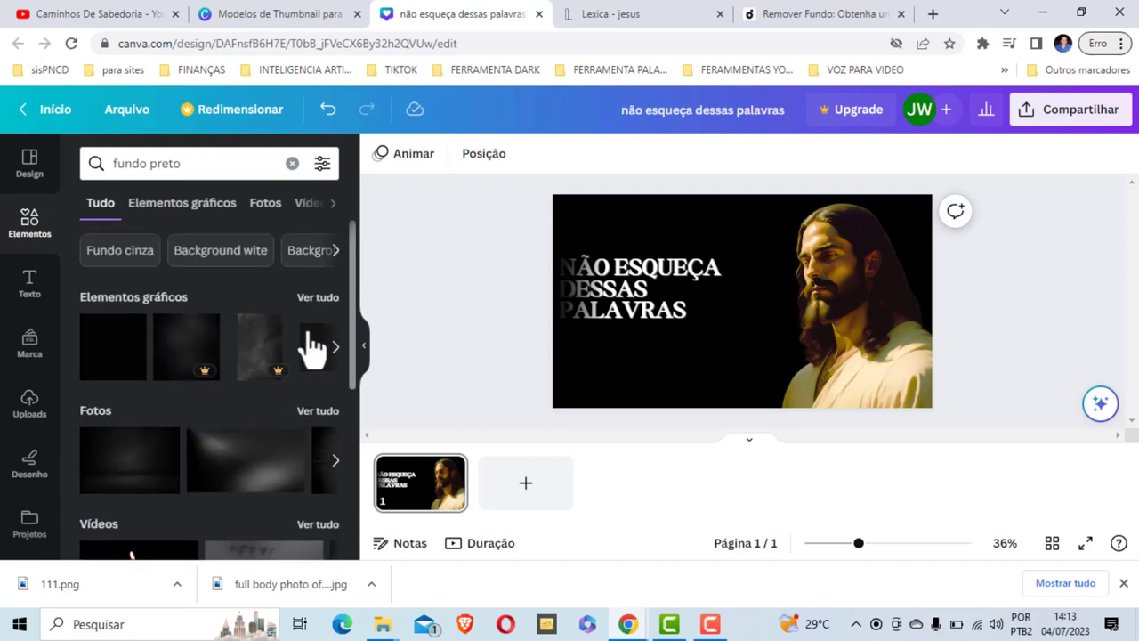
# - Search for 'plano de fundo' and browse the graphics results
pyautogui.click(124, 165)
pyautogui.write('pla')
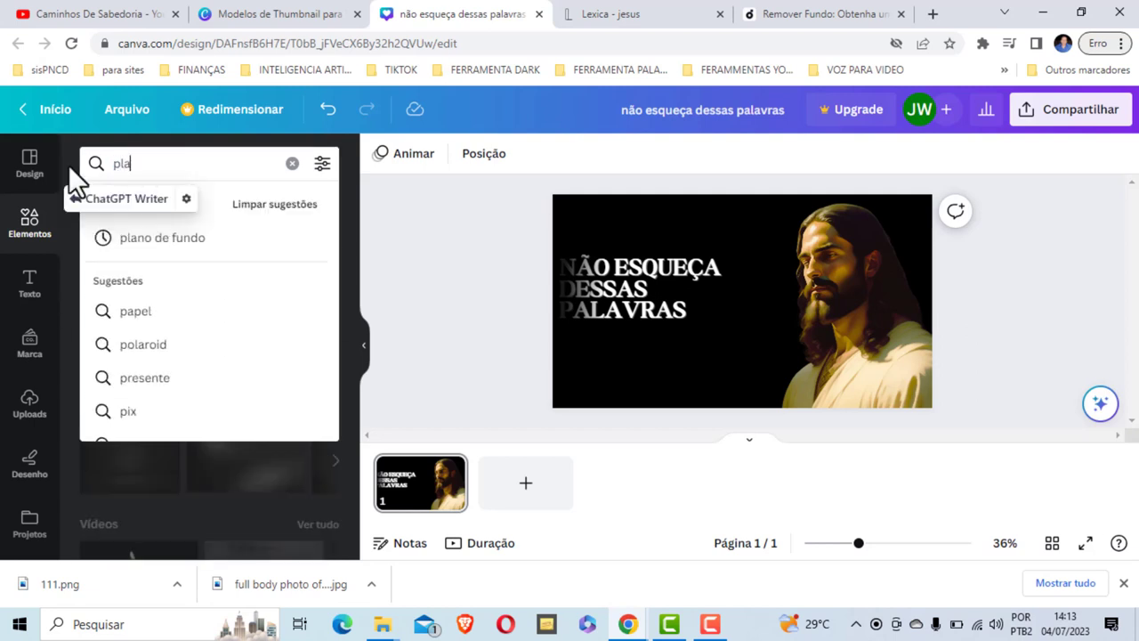
pyautogui.write('no de ')
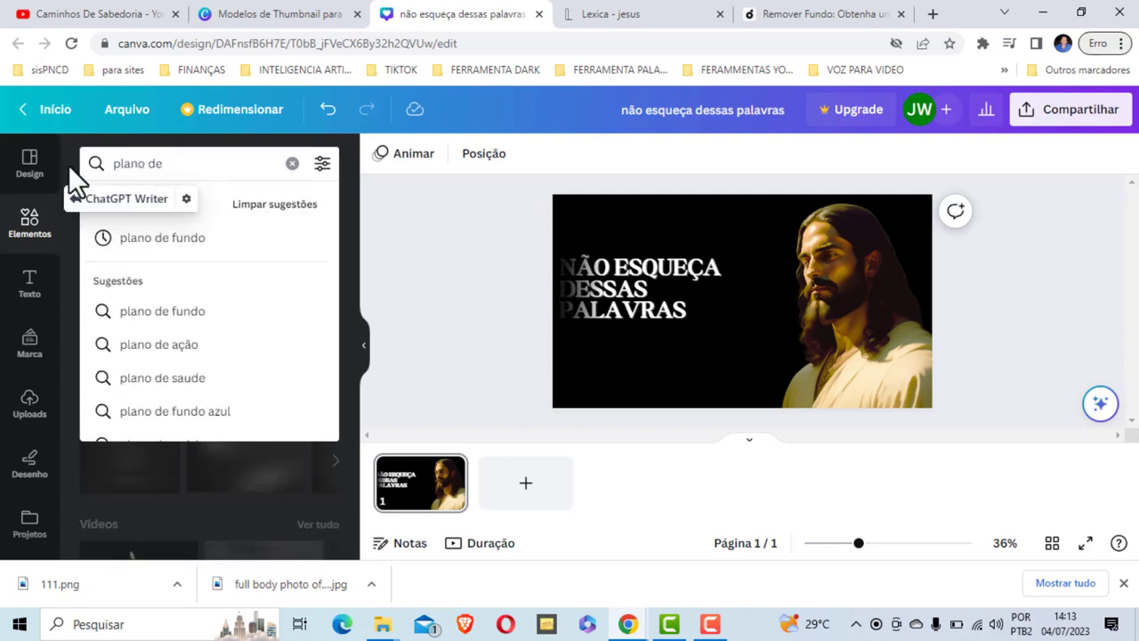
pyautogui.write('fundo')
pyautogui.press('Return')
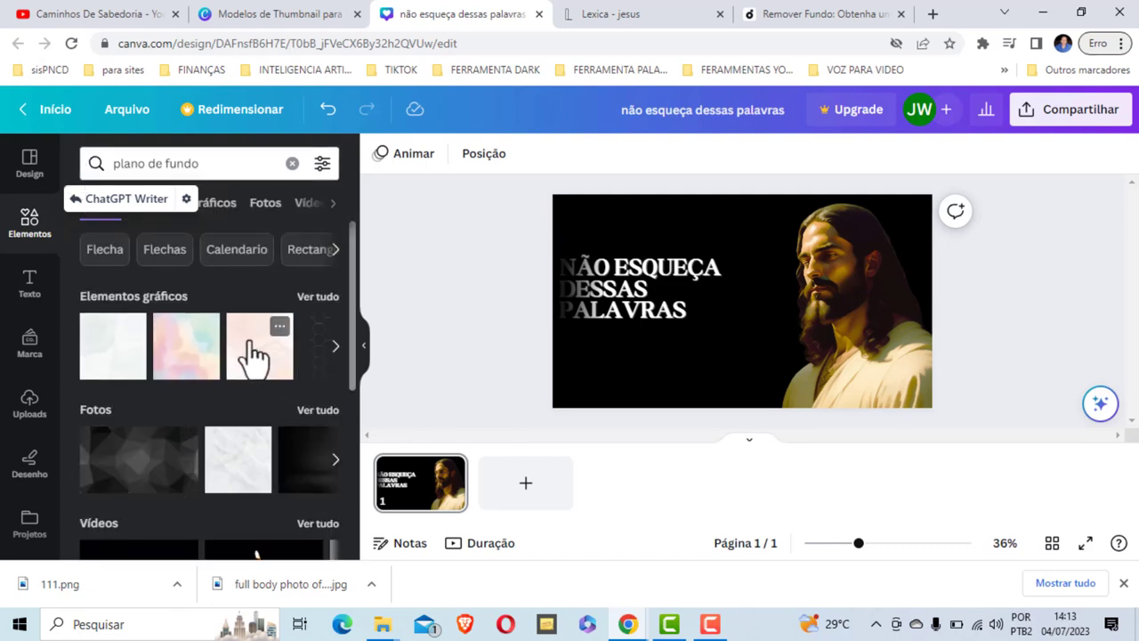
pyautogui.scroll(-2, 253, 356)
pyautogui.scroll(-2, 252, 347)
pyautogui.scroll(4, 253, 347)
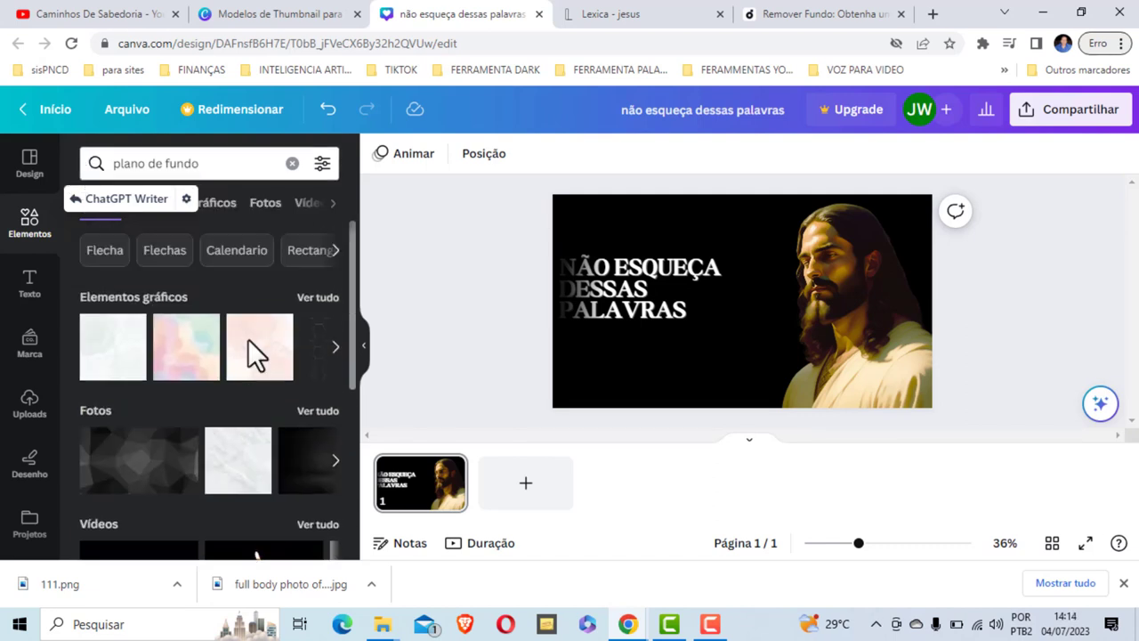
pyautogui.click(336, 349)
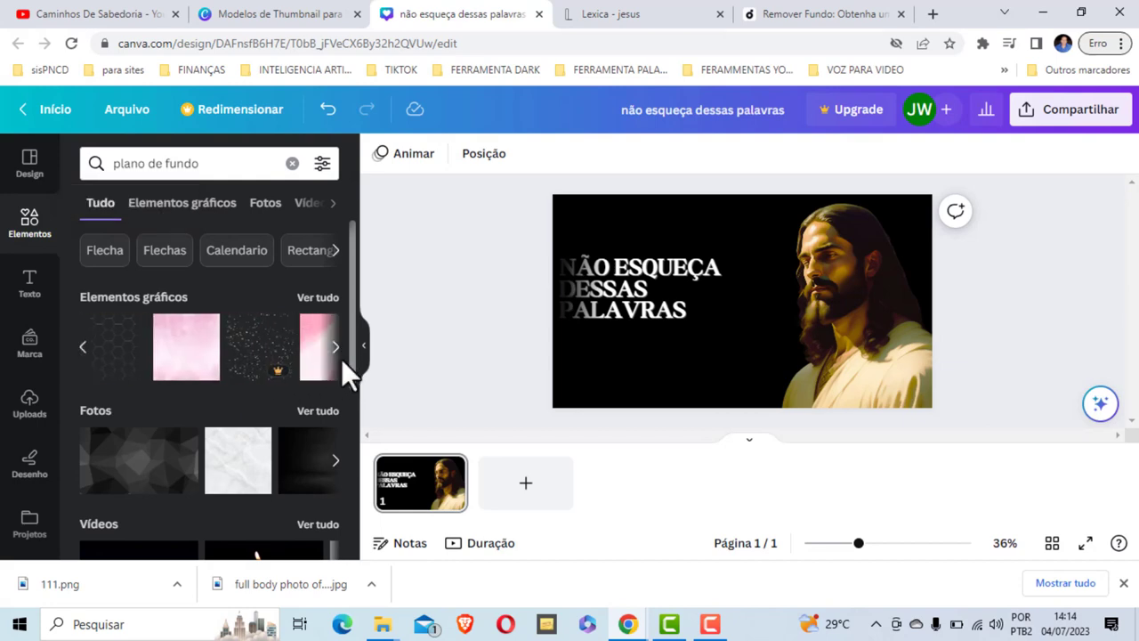
pyautogui.click(84, 349)
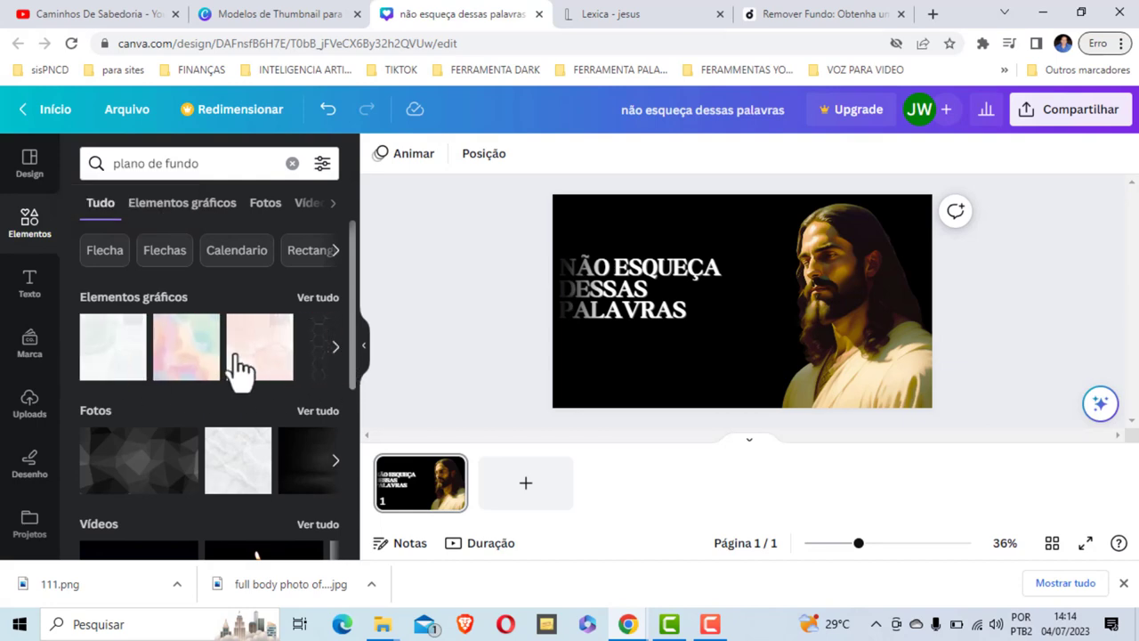
pyautogui.scroll(-1, 183, 374)
pyautogui.scroll(-2, 178, 374)
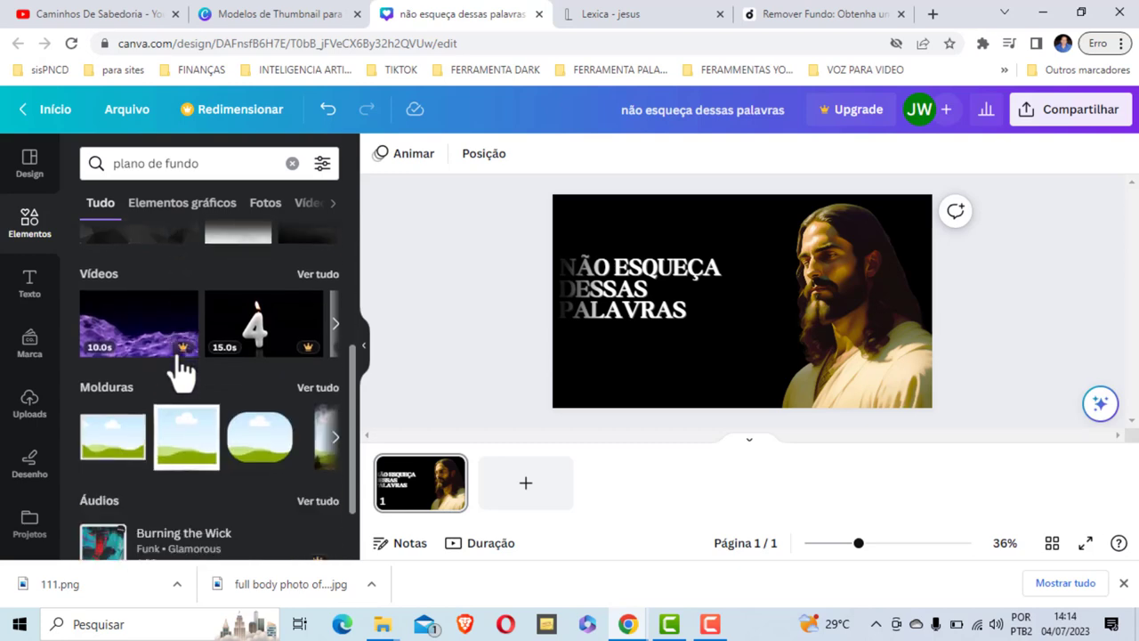
pyautogui.scroll(2, 160, 376)
pyautogui.scroll(-2, 156, 376)
pyautogui.scroll(2, 152, 376)
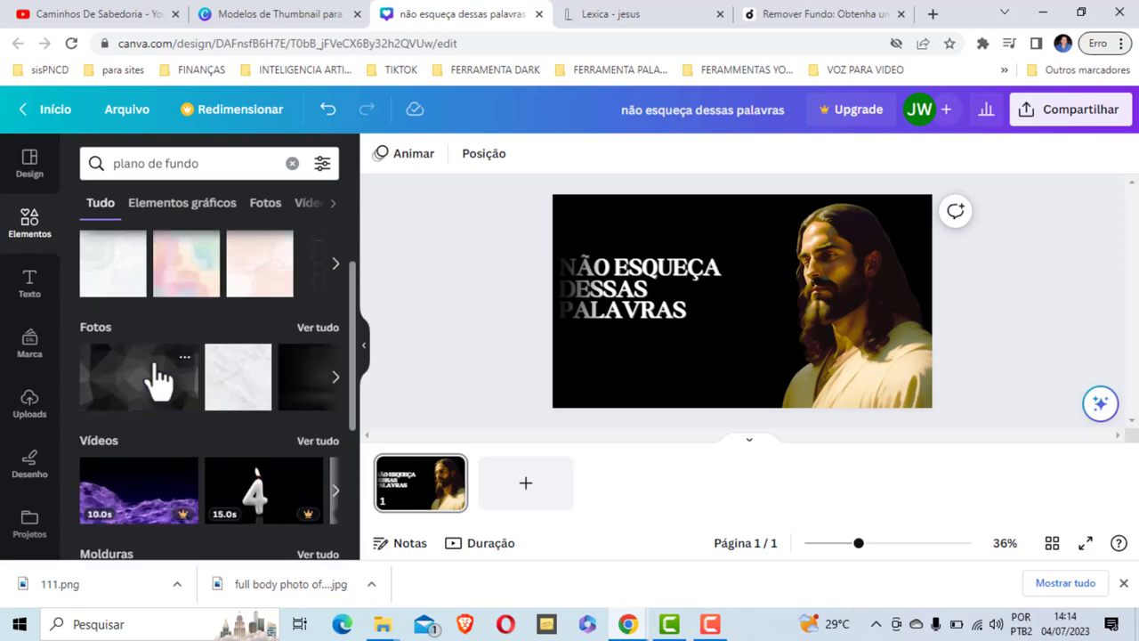
# - Page through the 'plano de fundo' background photos and open the full Fotos results
pyautogui.click(342, 391)
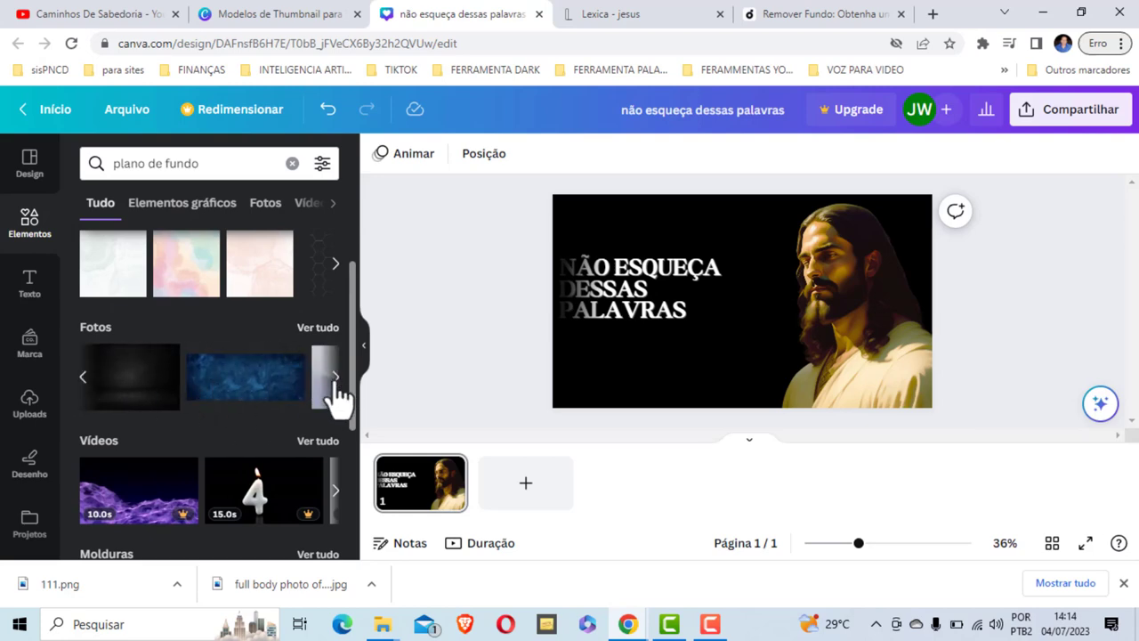
pyautogui.click(334, 378)
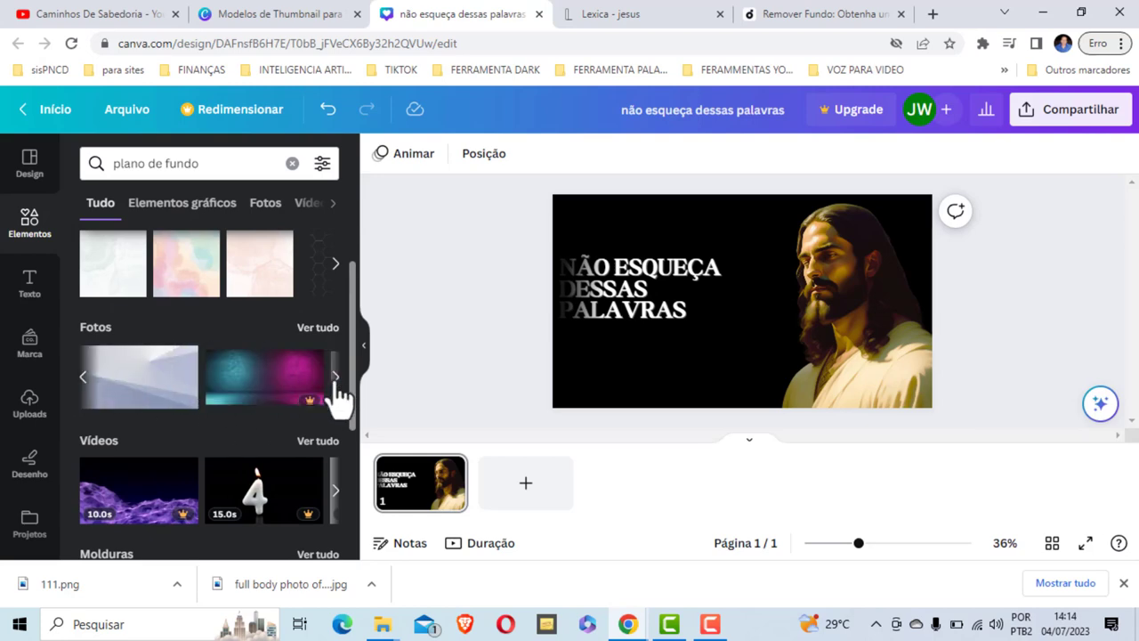
pyautogui.click(83, 381)
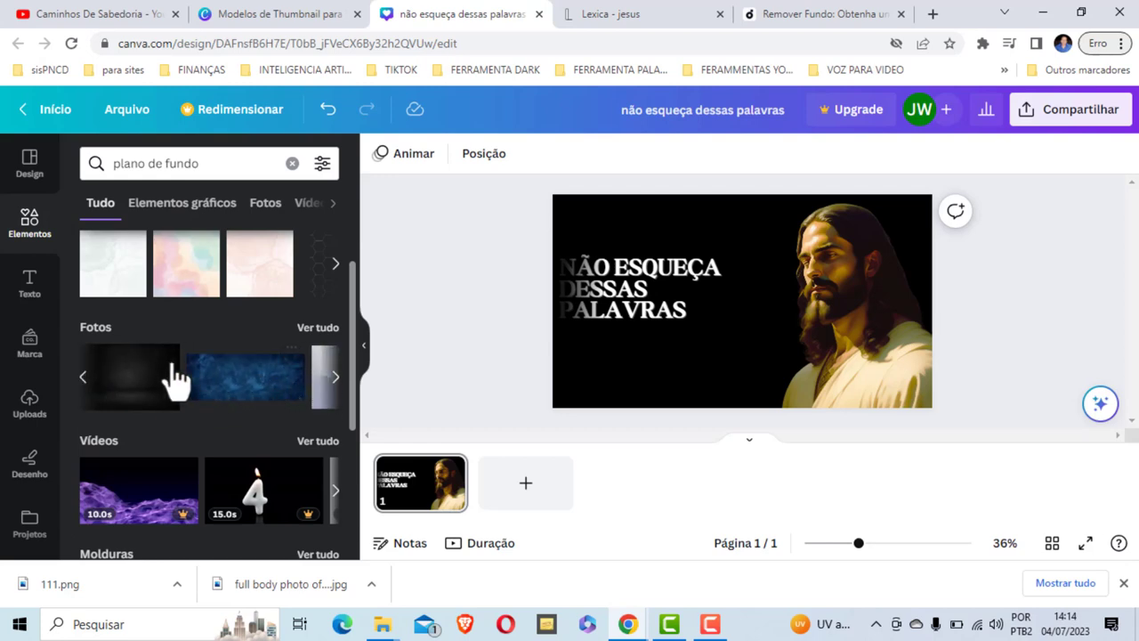
pyautogui.click(336, 378)
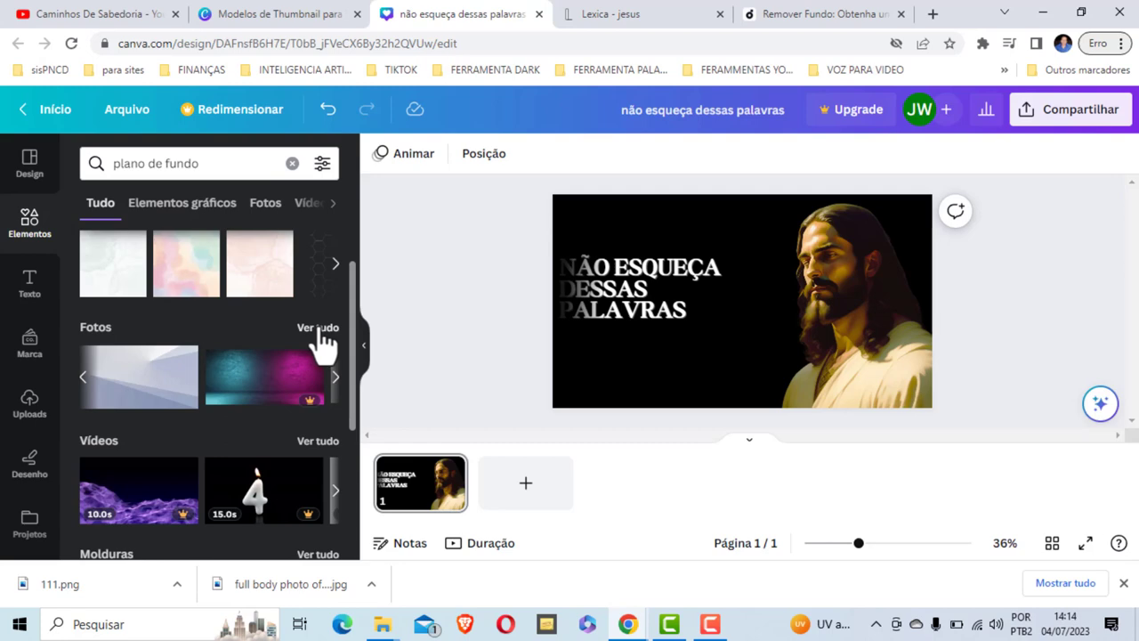
pyautogui.click(320, 330)
pyautogui.scroll(-2, 190, 356)
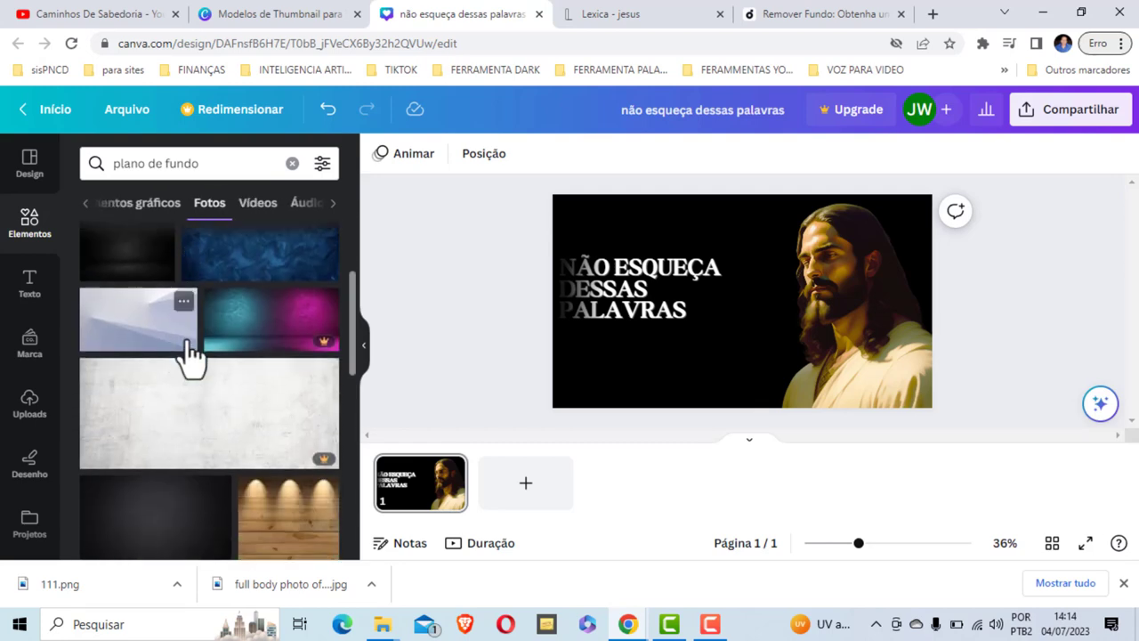
pyautogui.scroll(-3, 190, 356)
pyautogui.scroll(-2, 189, 356)
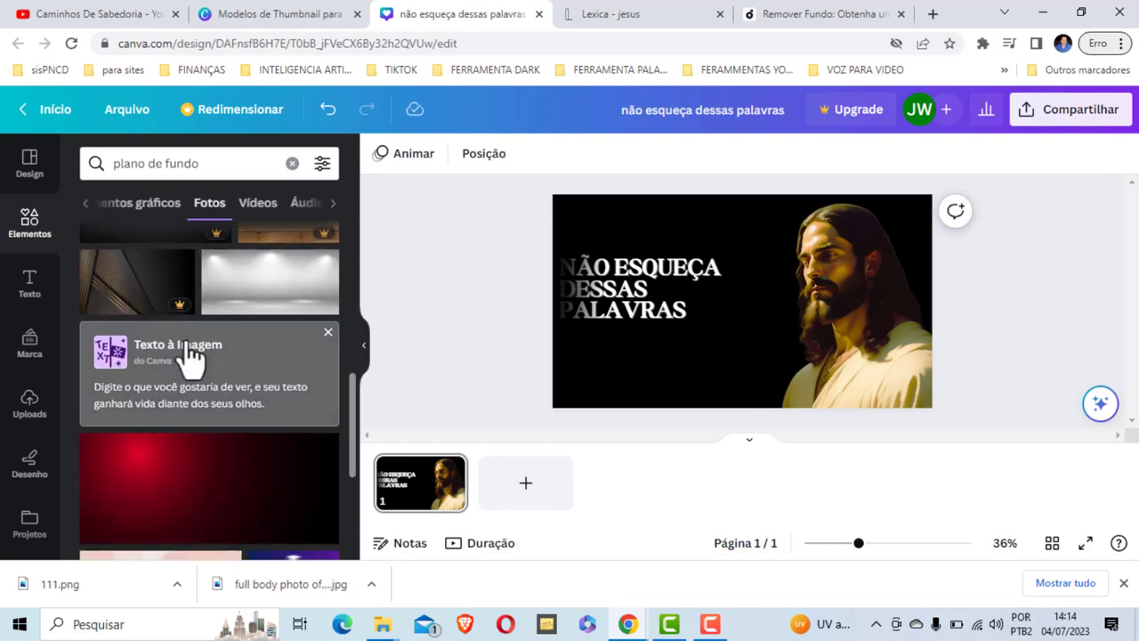
pyautogui.scroll(-1, 190, 356)
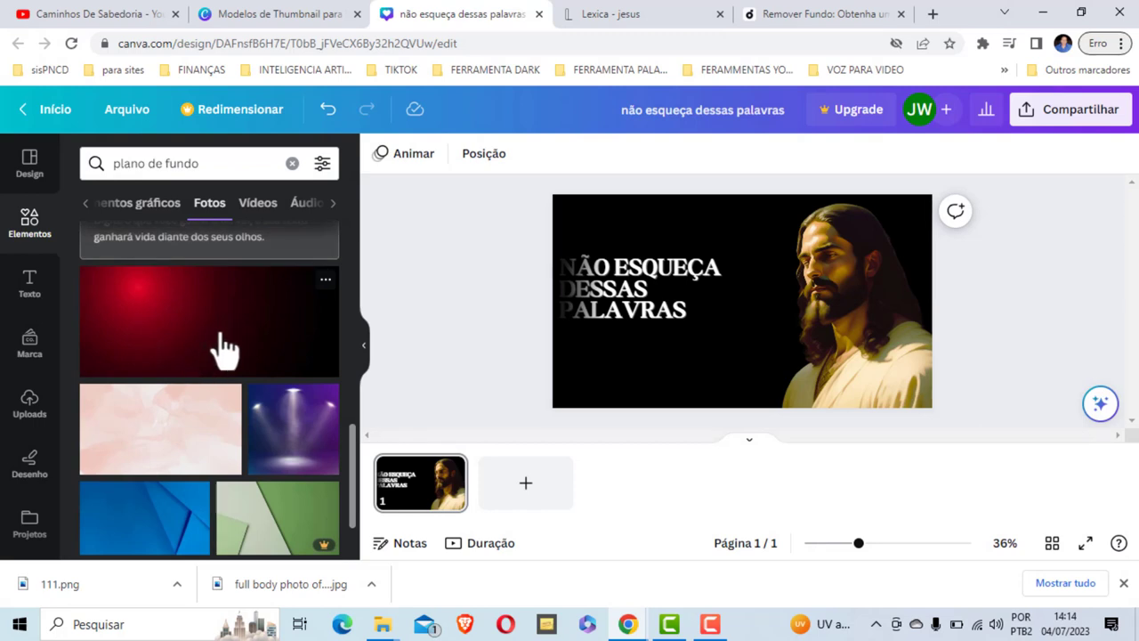
# - Add the dark red gradient photo and set it as the page background behind the title and Jesus image
pyautogui.click(197, 345)
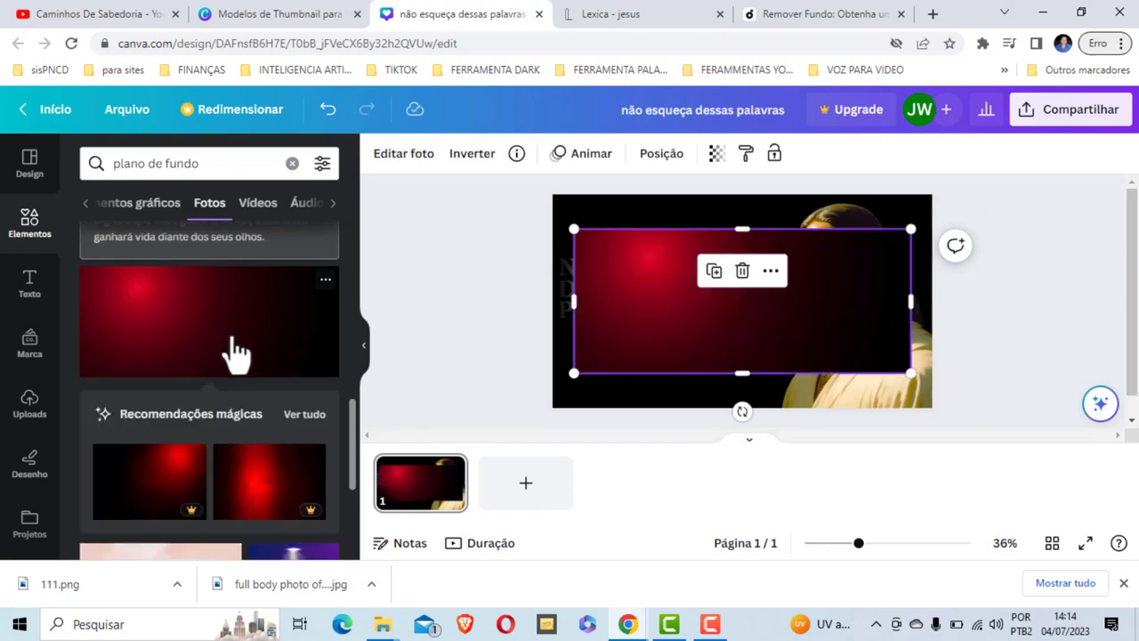
pyautogui.rightClick(668, 309)
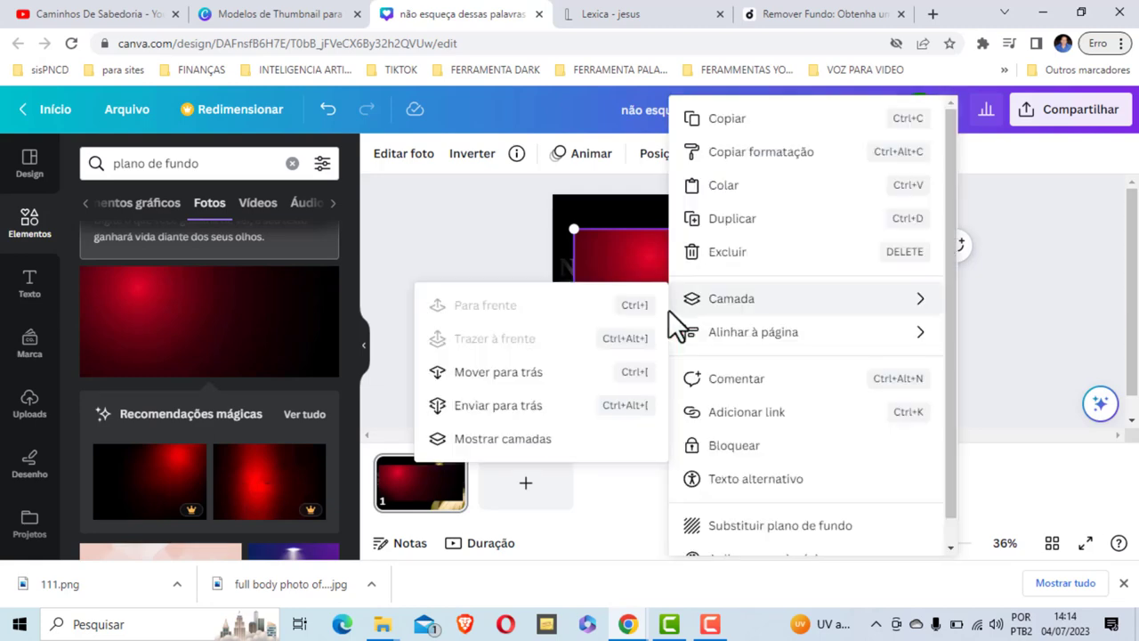
pyautogui.scroll(-1, 774, 425)
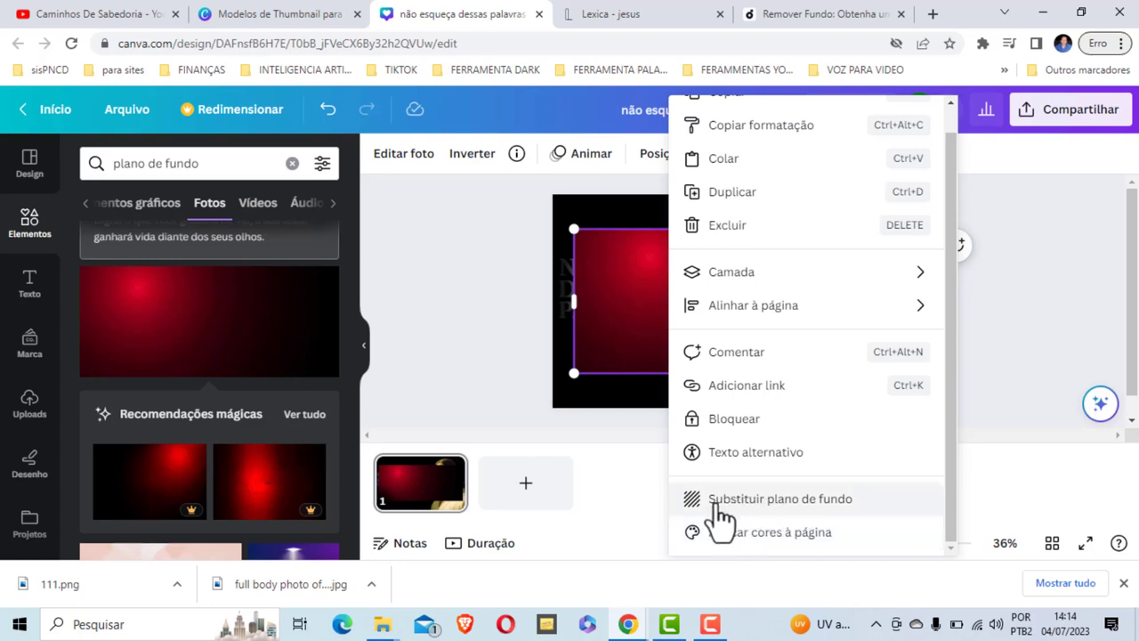
pyautogui.click(792, 502)
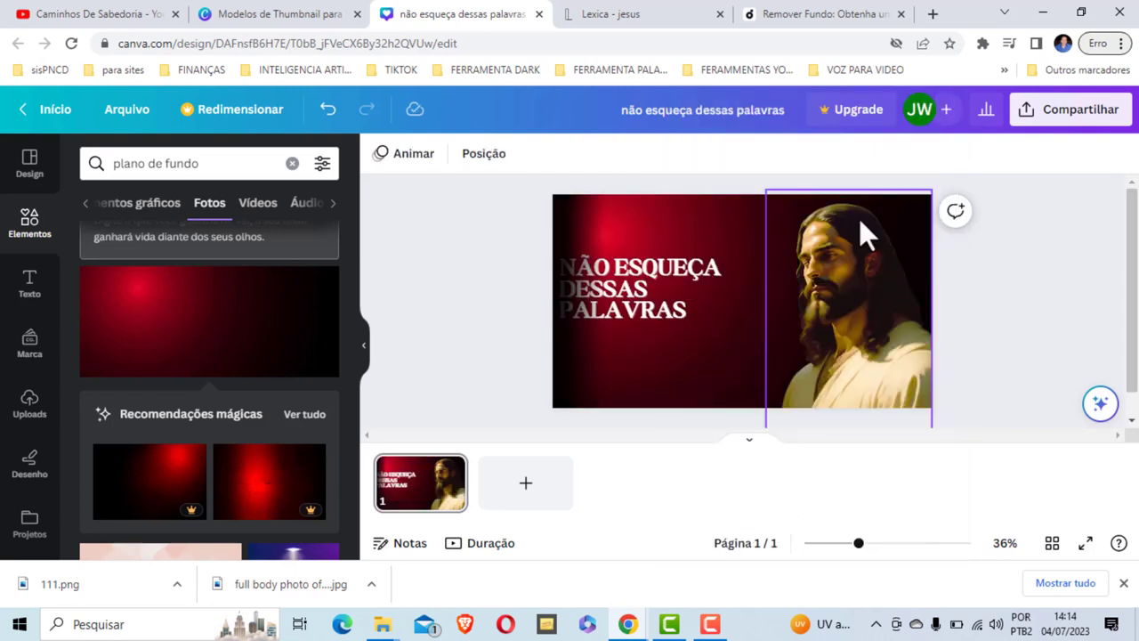
pyautogui.click(739, 243)
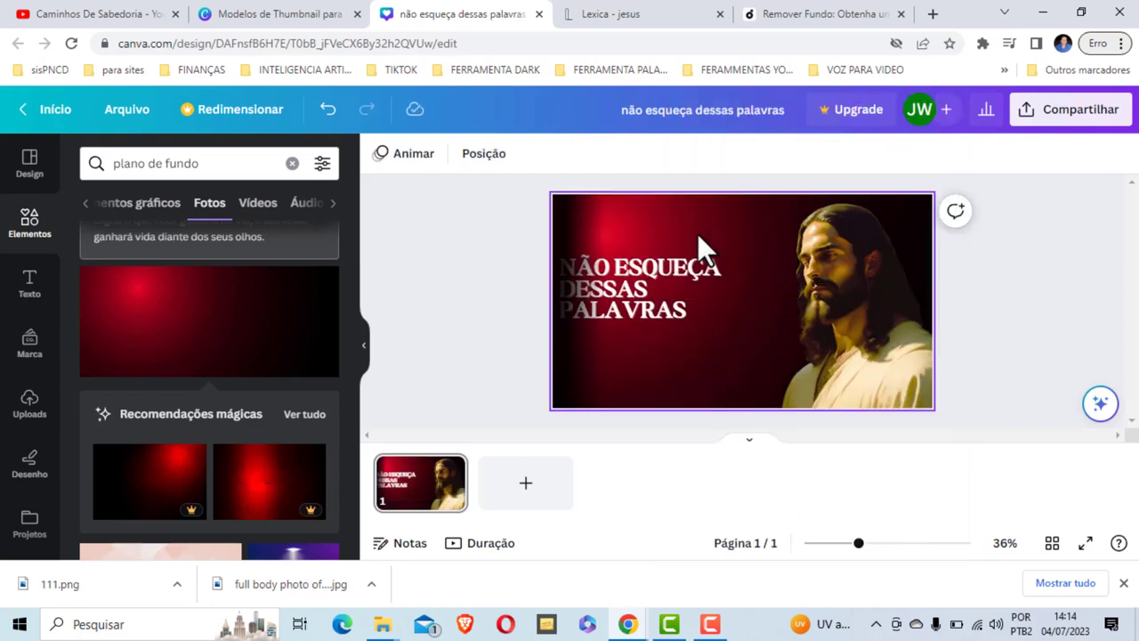
# - Lower the full-page Jesus photo's transparency to about 61 so it fades into the red background
pyautogui.click(875, 311)
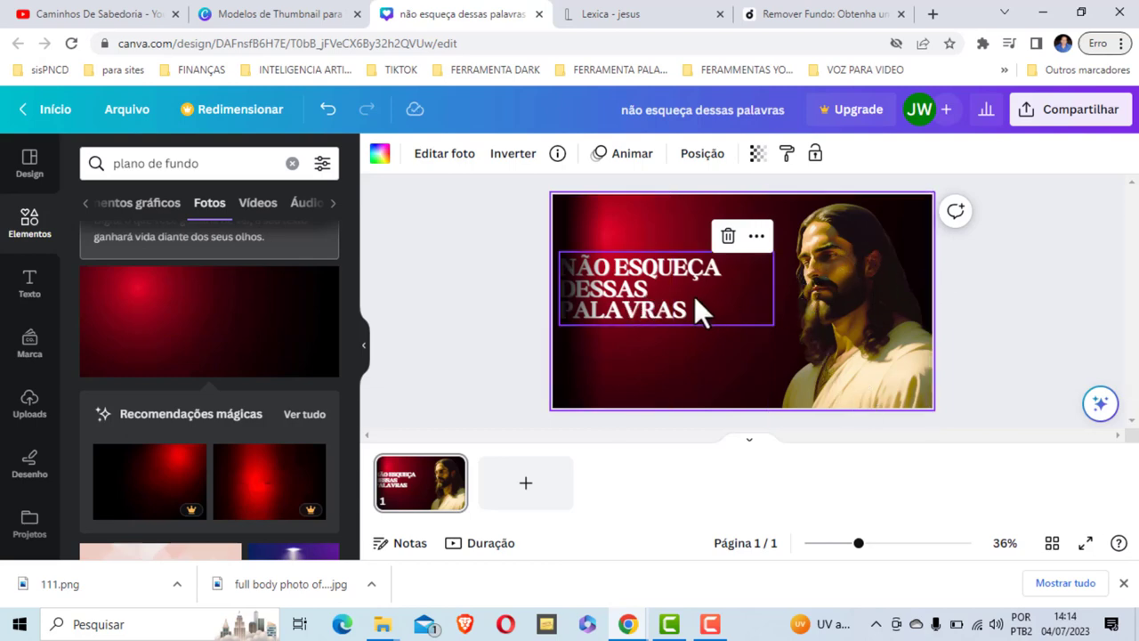
pyautogui.click(1039, 266)
pyautogui.click(660, 216)
pyautogui.click(705, 214)
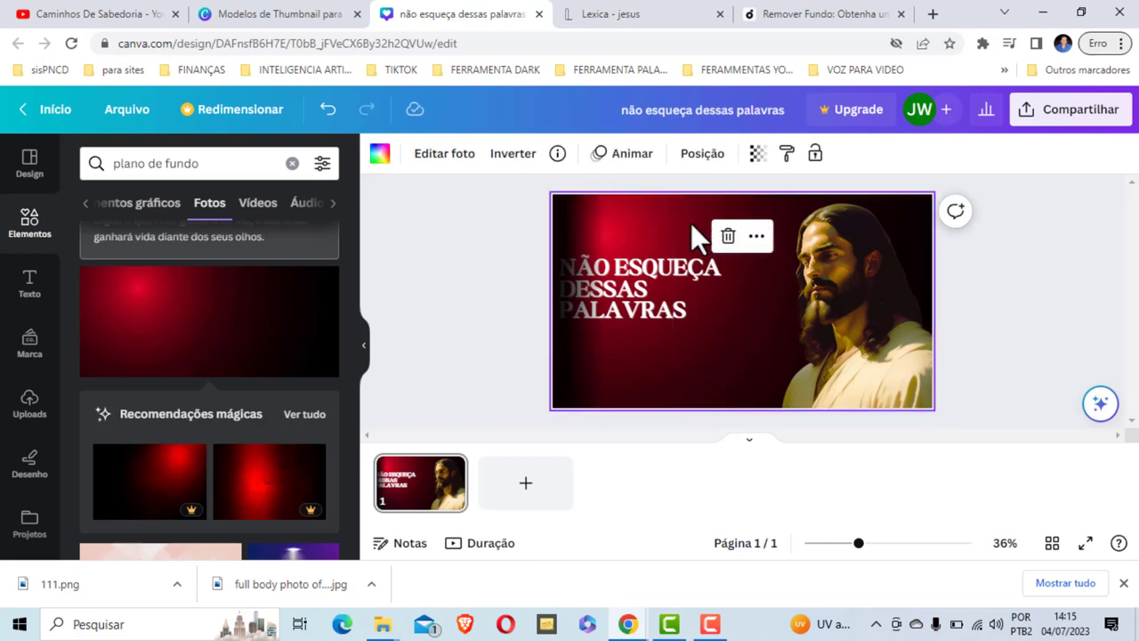
pyautogui.click(757, 156)
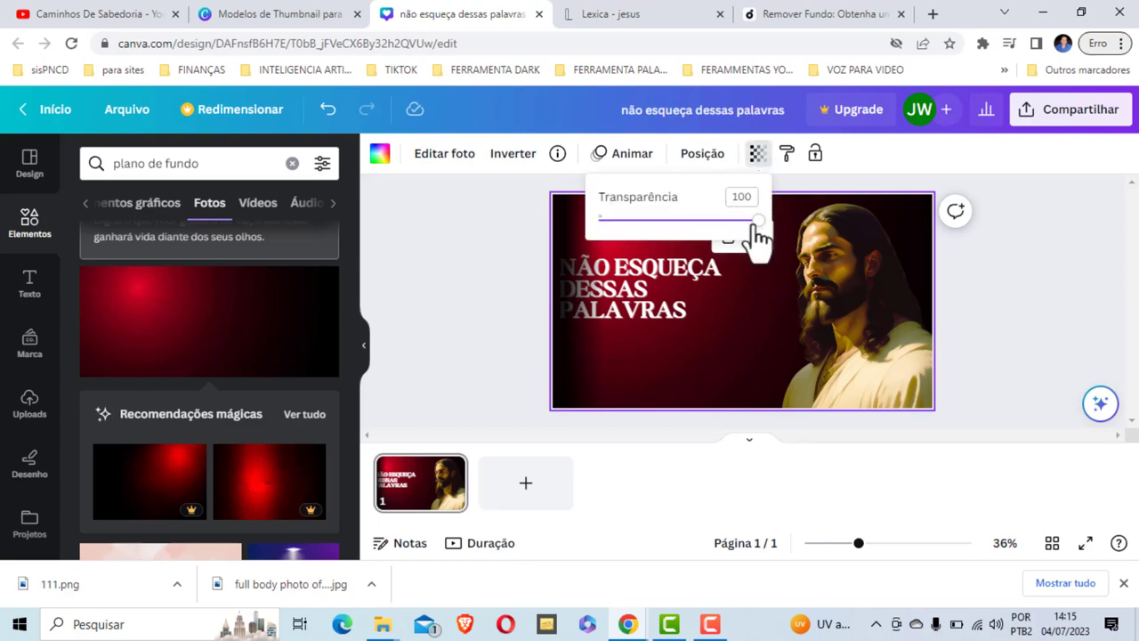
pyautogui.moveTo(757, 227)
pyautogui.mouseDown()
pyautogui.moveTo(676, 239)
pyautogui.moveTo(728, 245)
pyautogui.moveTo(701, 242)
pyautogui.mouseUp()
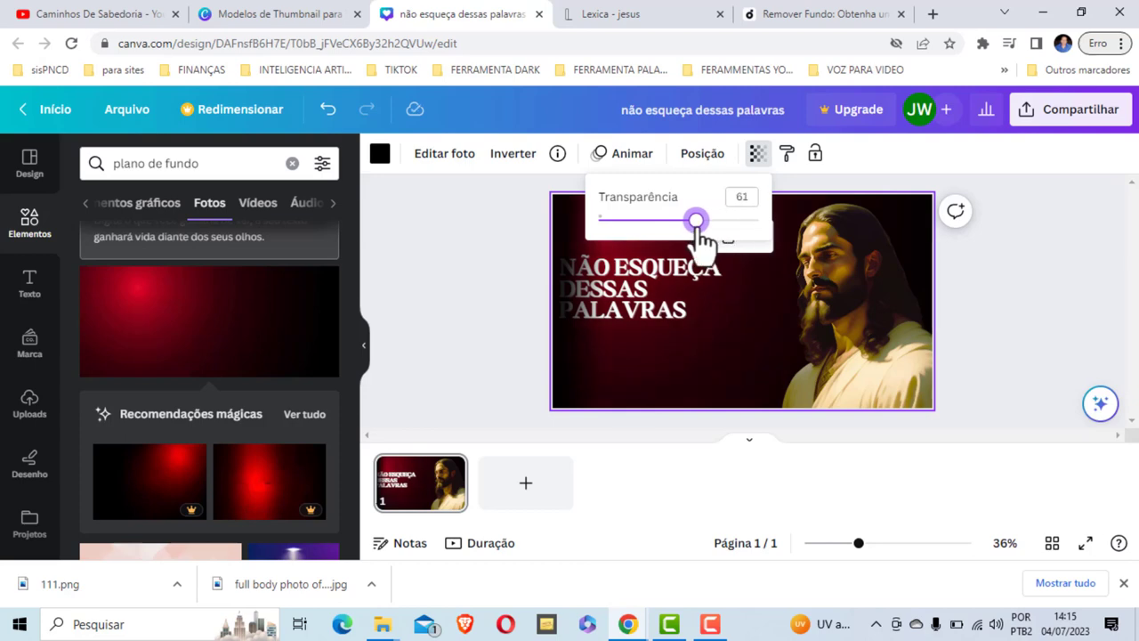
pyautogui.click(1001, 245)
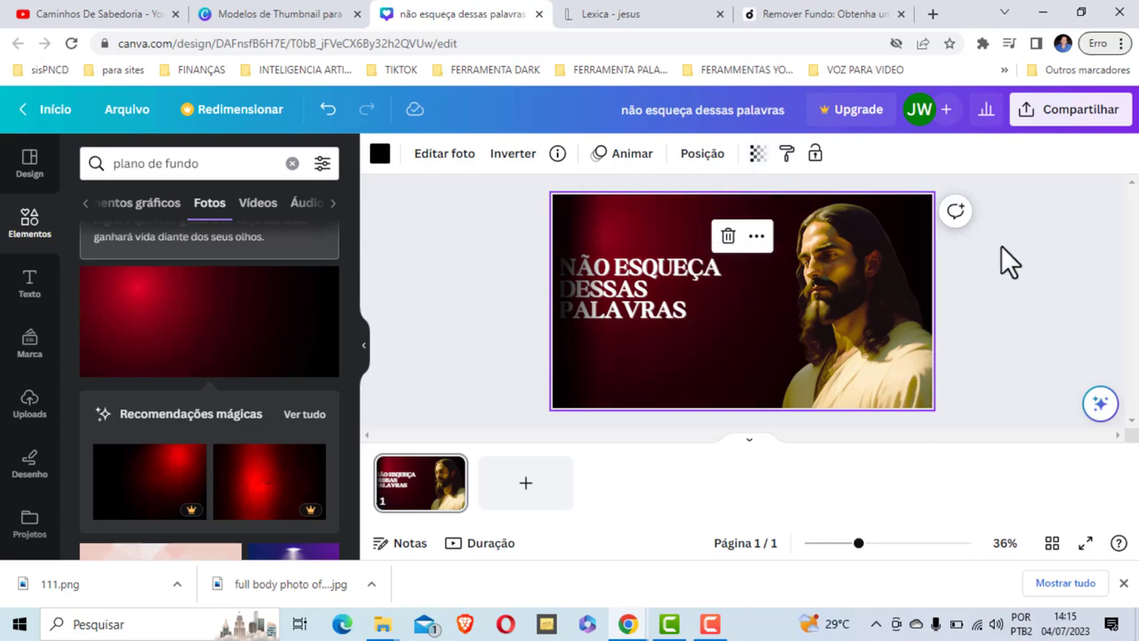
pyautogui.click(1001, 246)
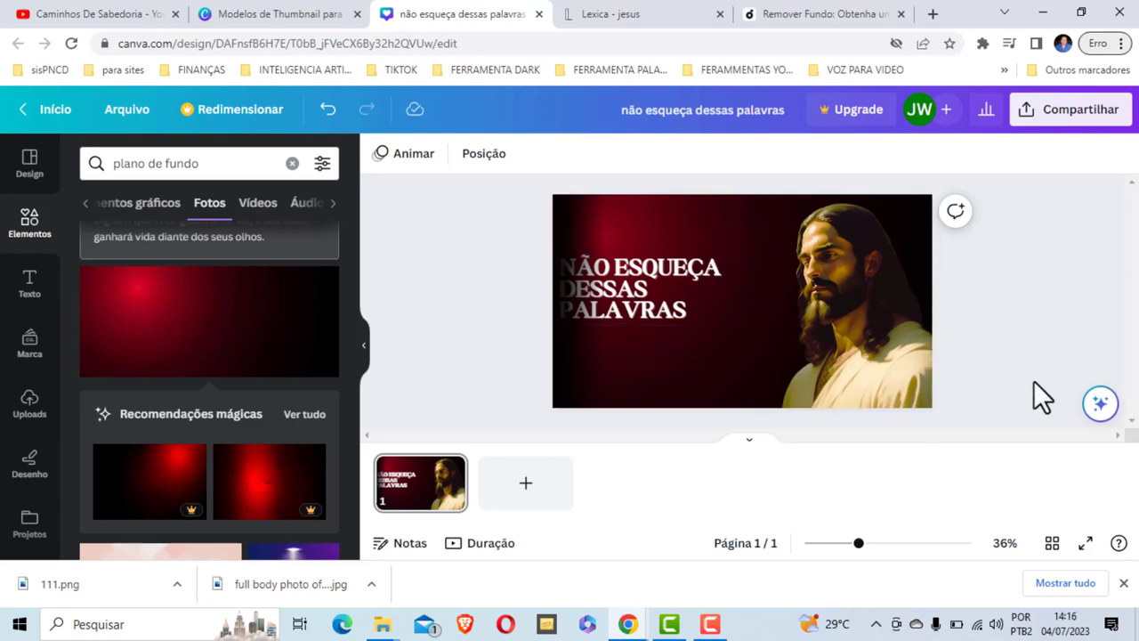
# - Raise the three-line NÃO ESQUEÇA DESSAS PALAVRAS title's font size step by step to 84
pyautogui.click(683, 318)
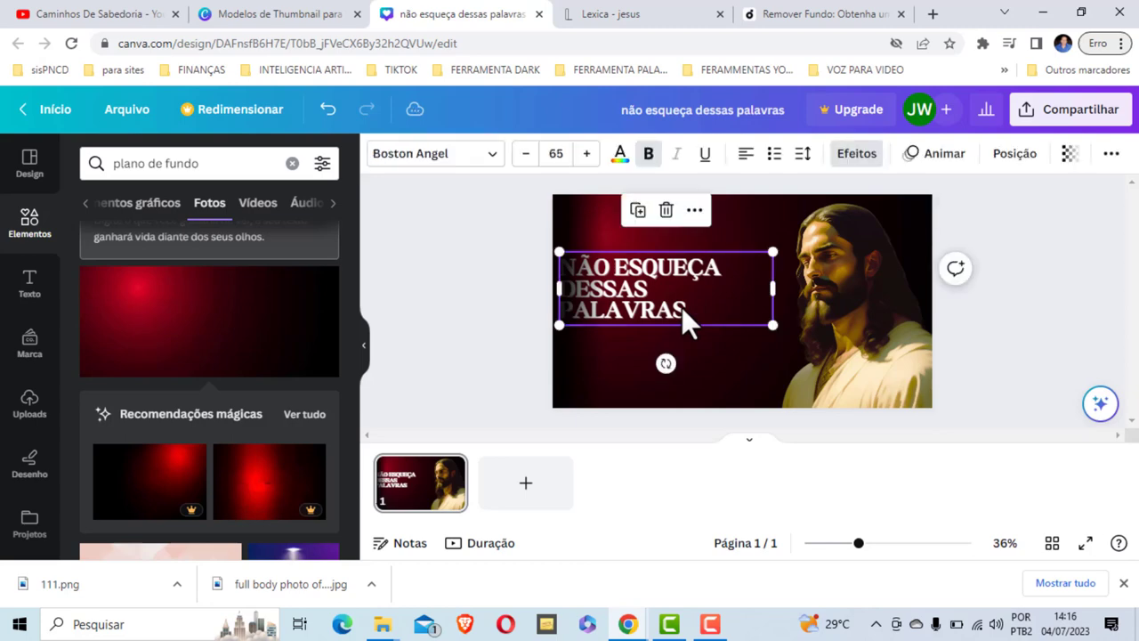
pyautogui.click(586, 153)
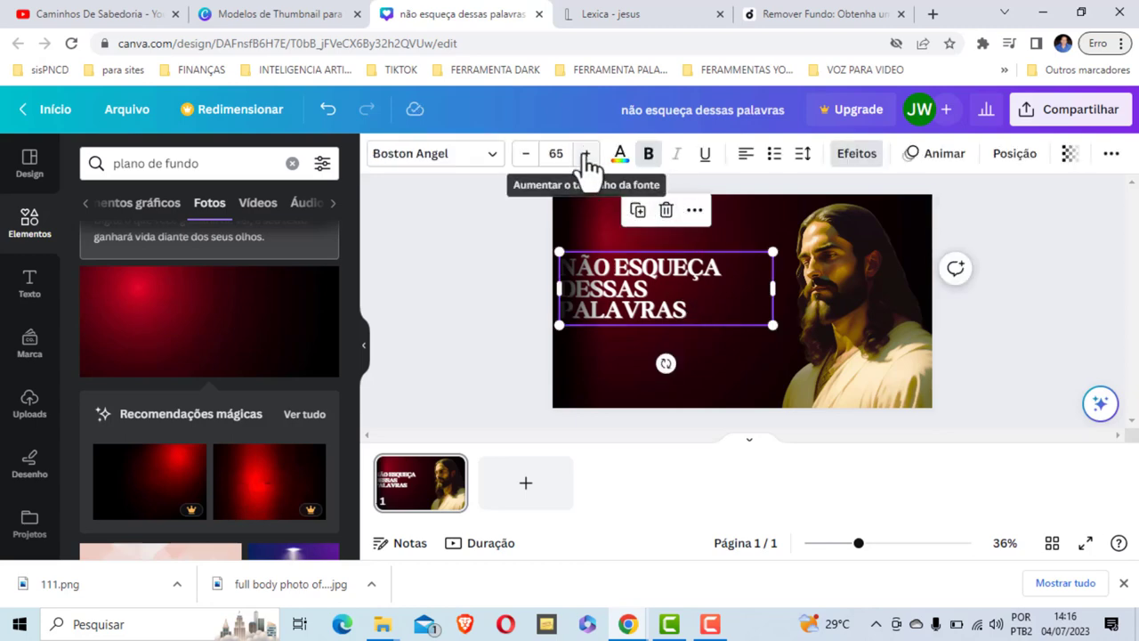
pyautogui.click(586, 153)
pyautogui.click(587, 153)
pyautogui.click(586, 153)
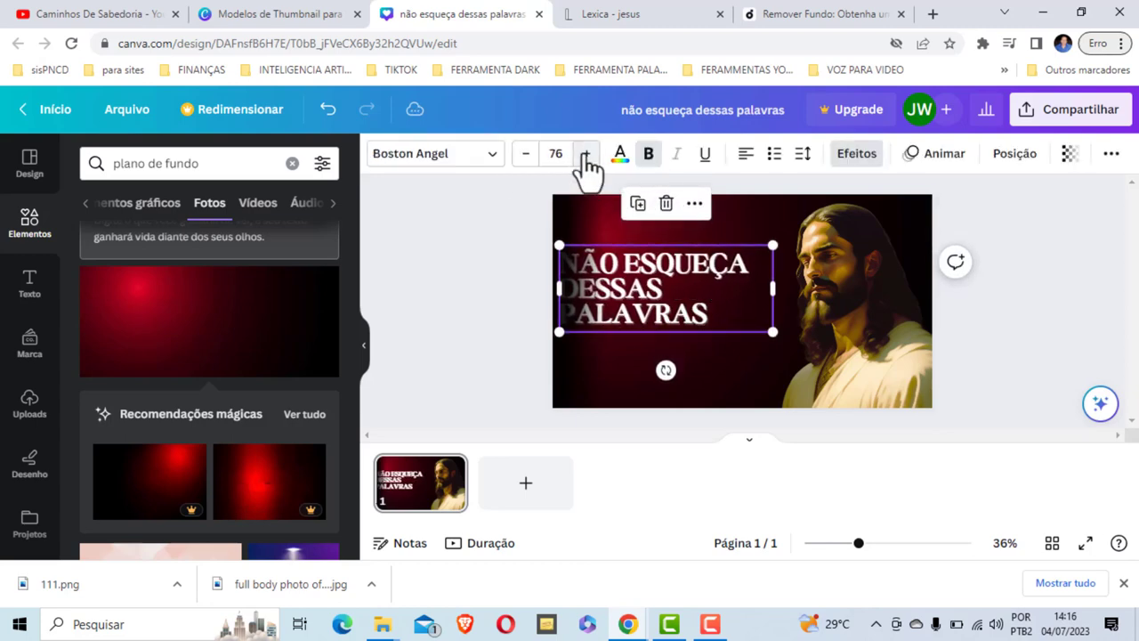
pyautogui.click(586, 153)
pyautogui.click(586, 153)
pyautogui.click(586, 153)
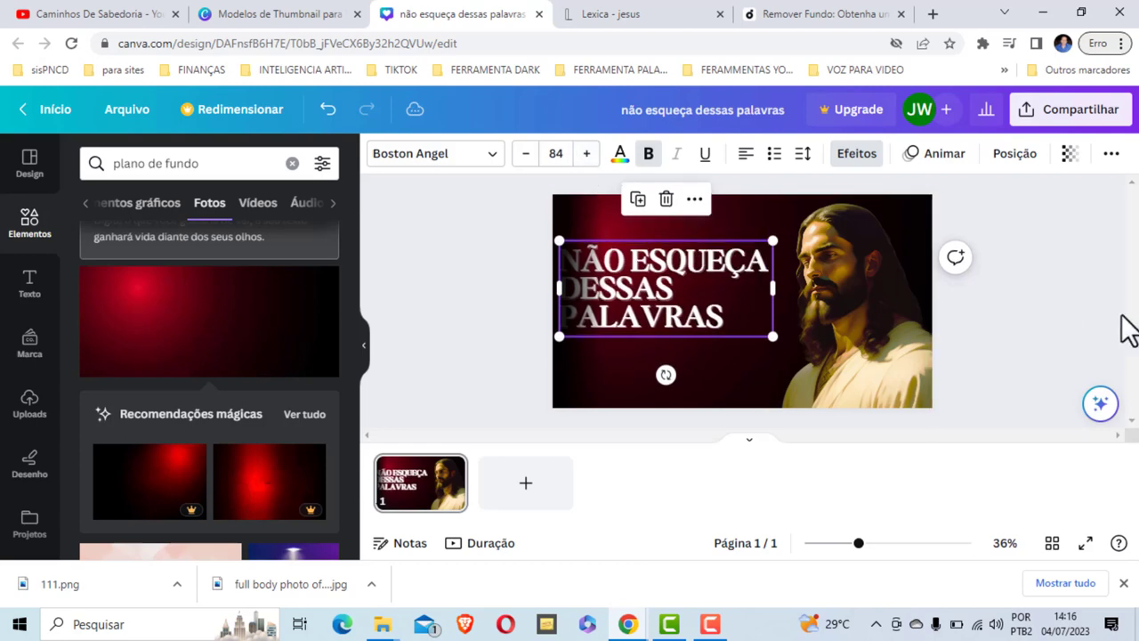
pyautogui.click(1046, 260)
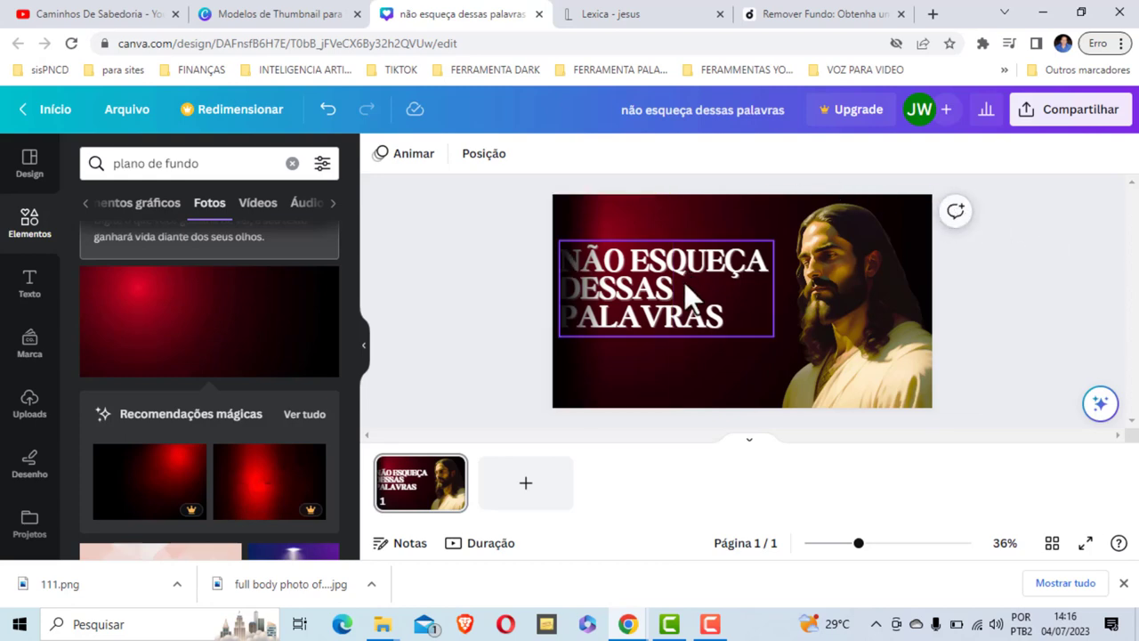
# - Dismiss the share panel and downloads bar, then show the Red and Orange Good Friday template's design details
pyautogui.click(1080, 111)
pyautogui.scroll(-2, 869, 300)
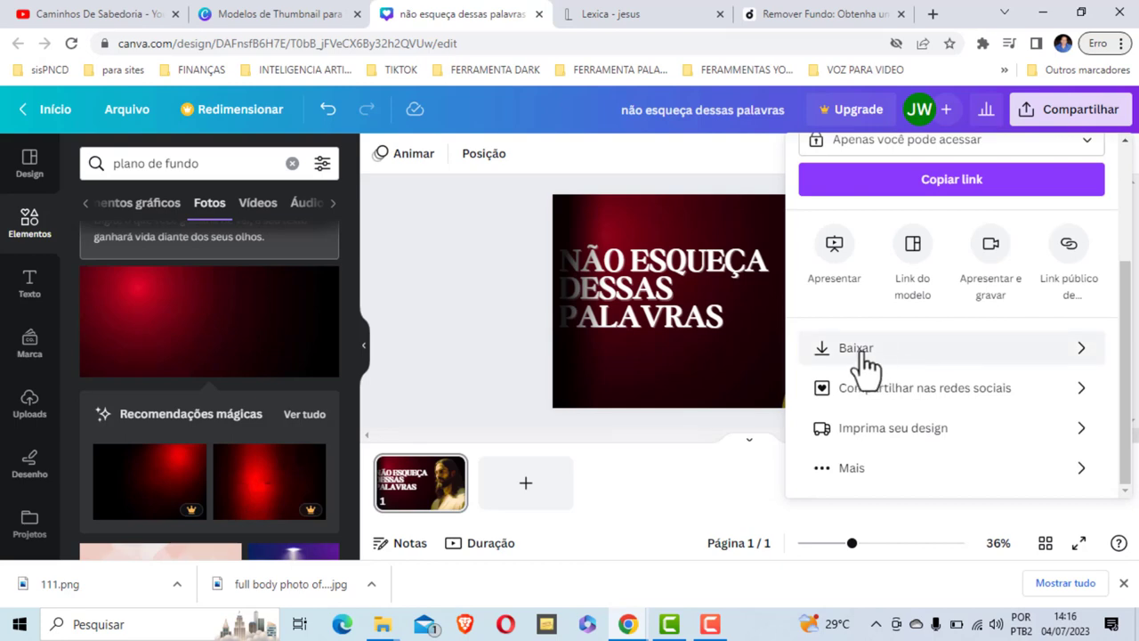
pyautogui.click(472, 213)
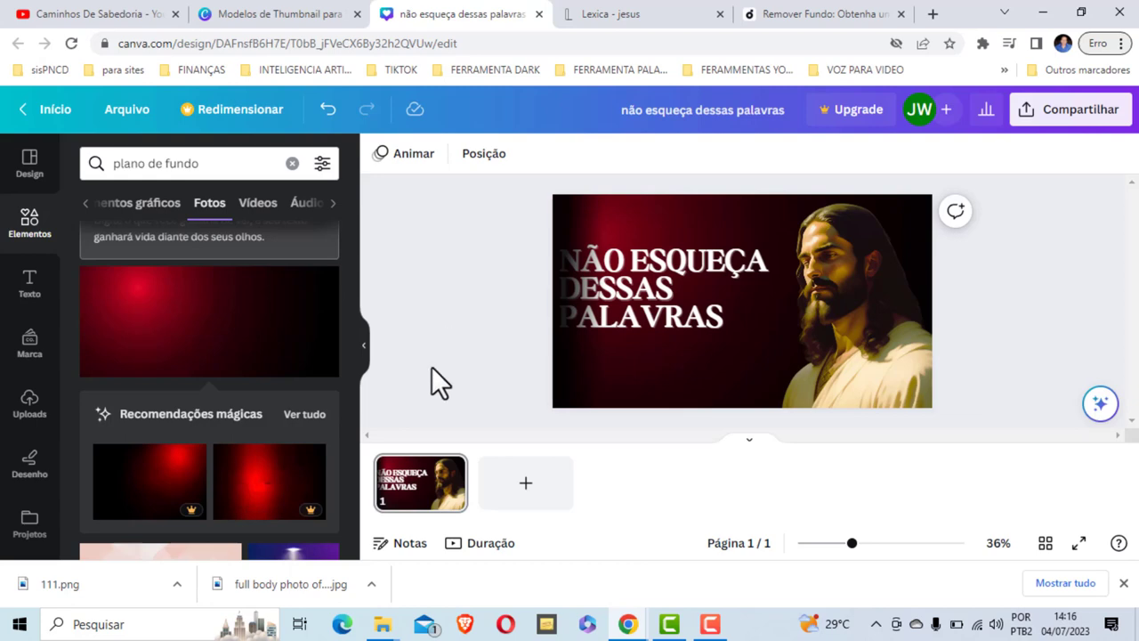
pyautogui.click(1122, 582)
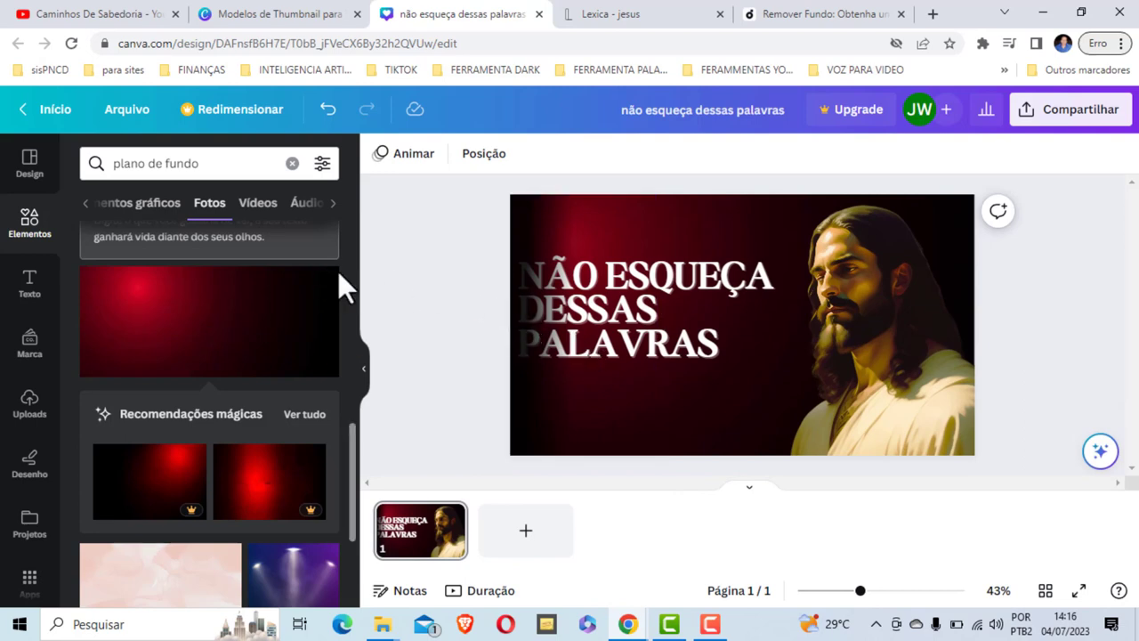
pyautogui.click(31, 178)
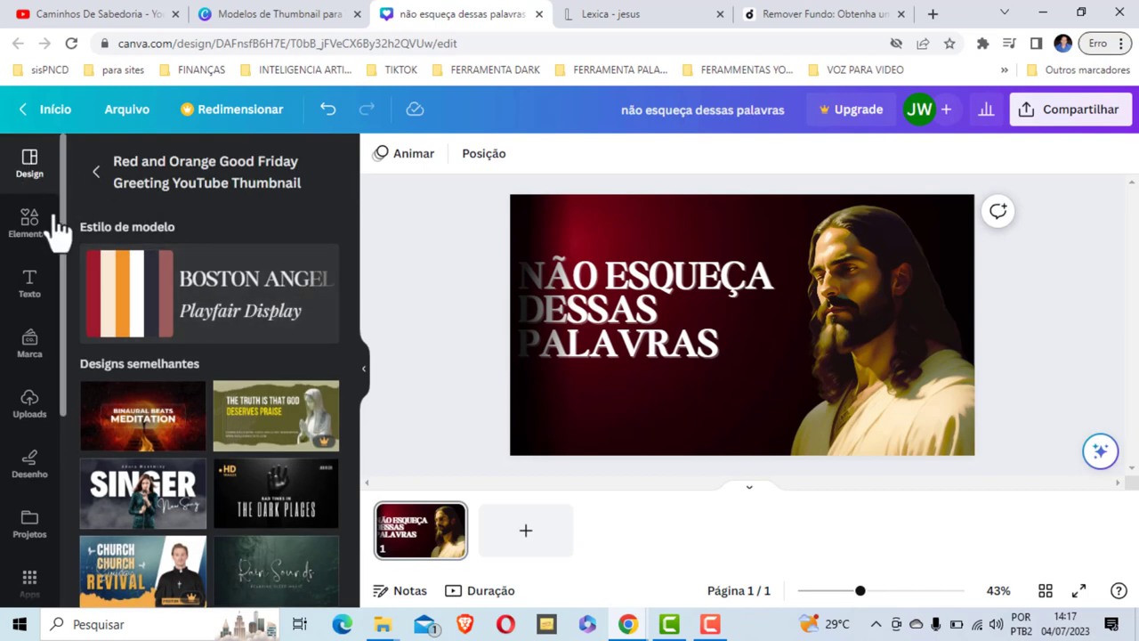
# - Search templates for 'oração' and pick the praying-woman 'Como vencer a preguiça de Orar?' design
pyautogui.click(96, 174)
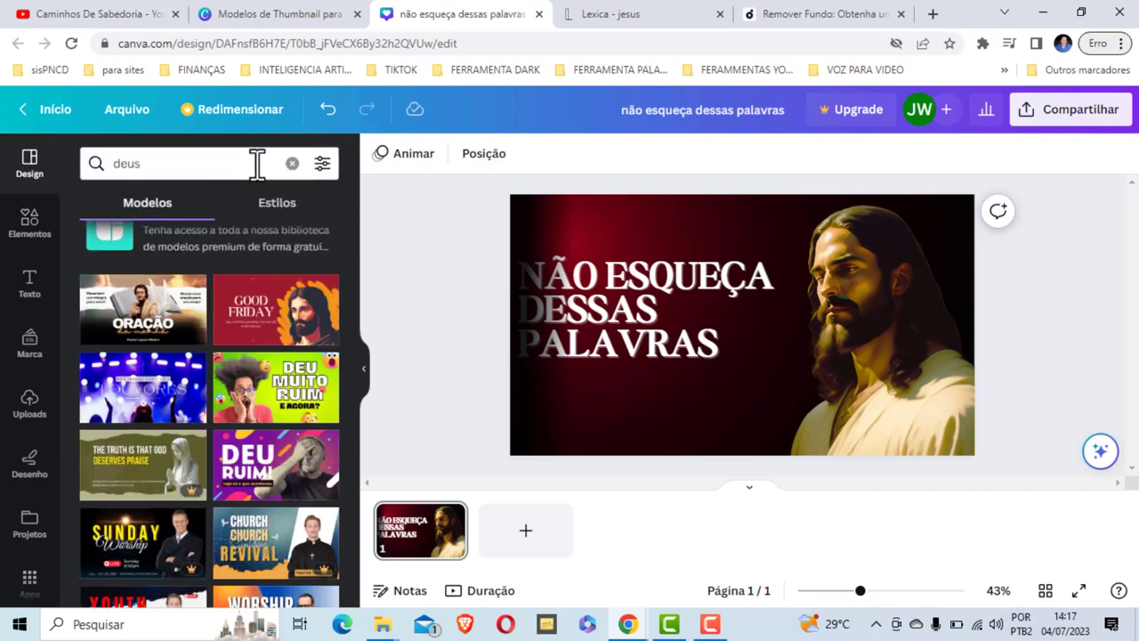
pyautogui.click(290, 165)
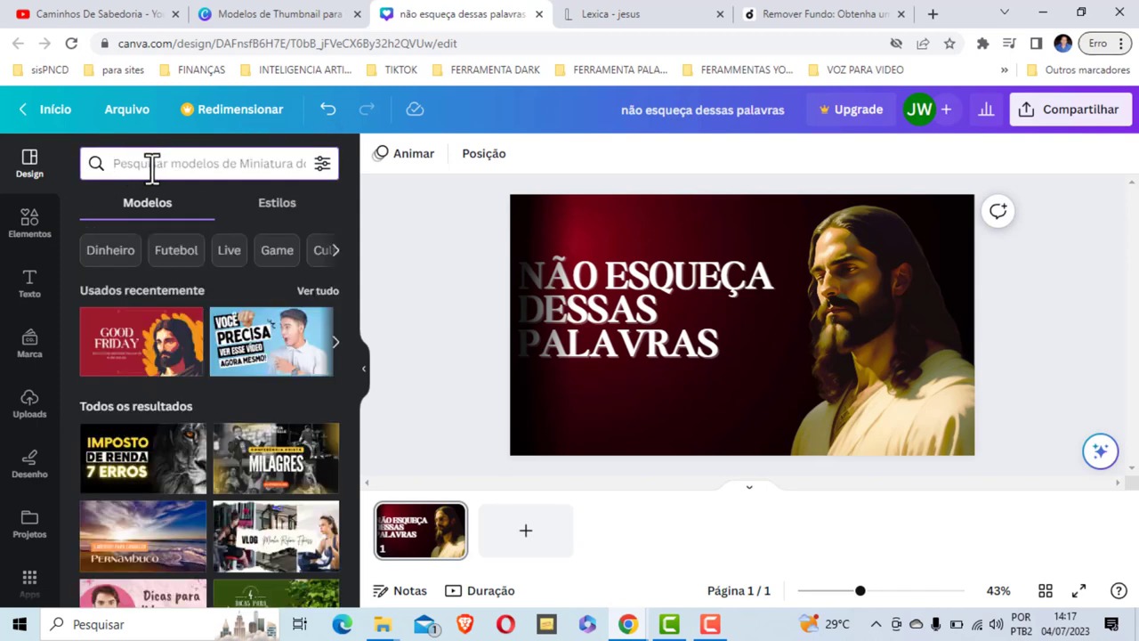
pyautogui.write('ora')
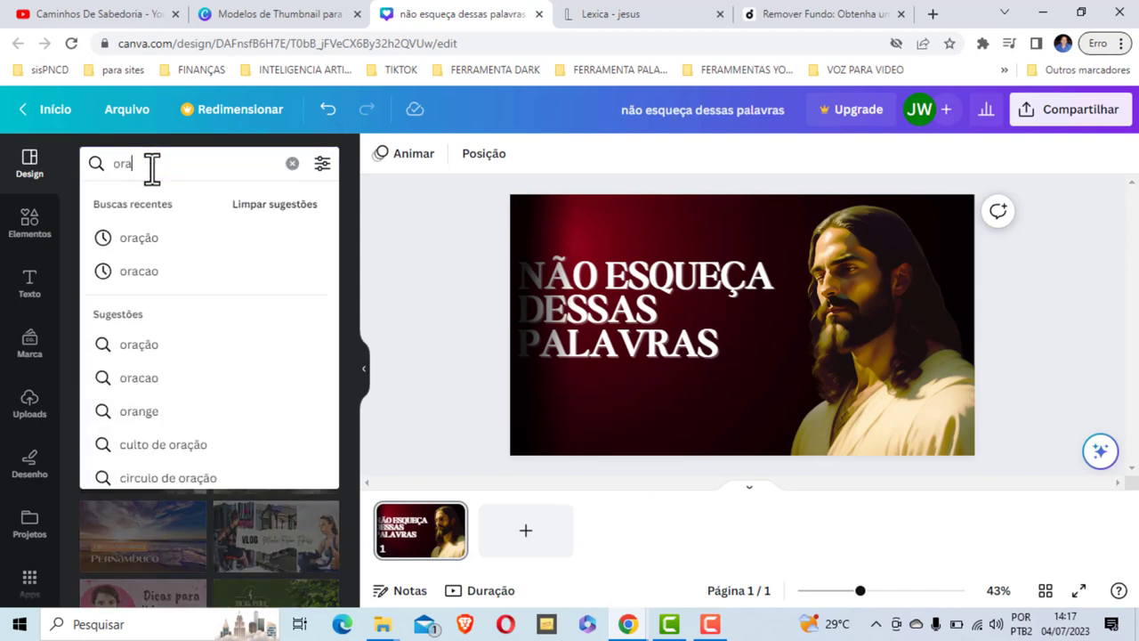
pyautogui.write('cã')
pyautogui.press('Return')
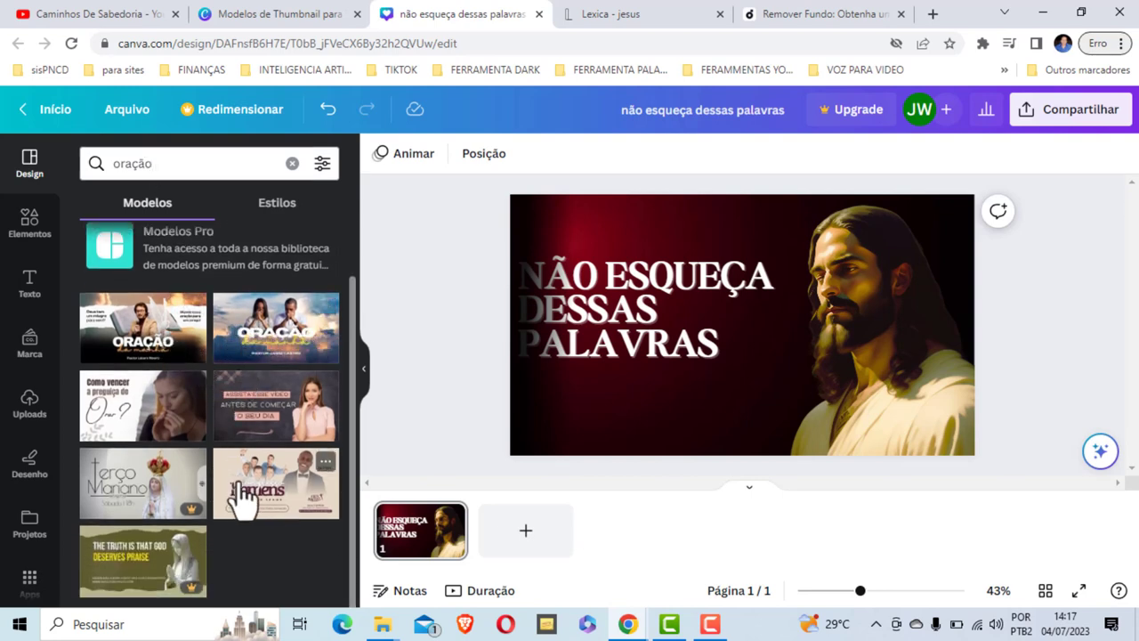
pyautogui.moveTo(144, 405)
pyautogui.click(153, 411)
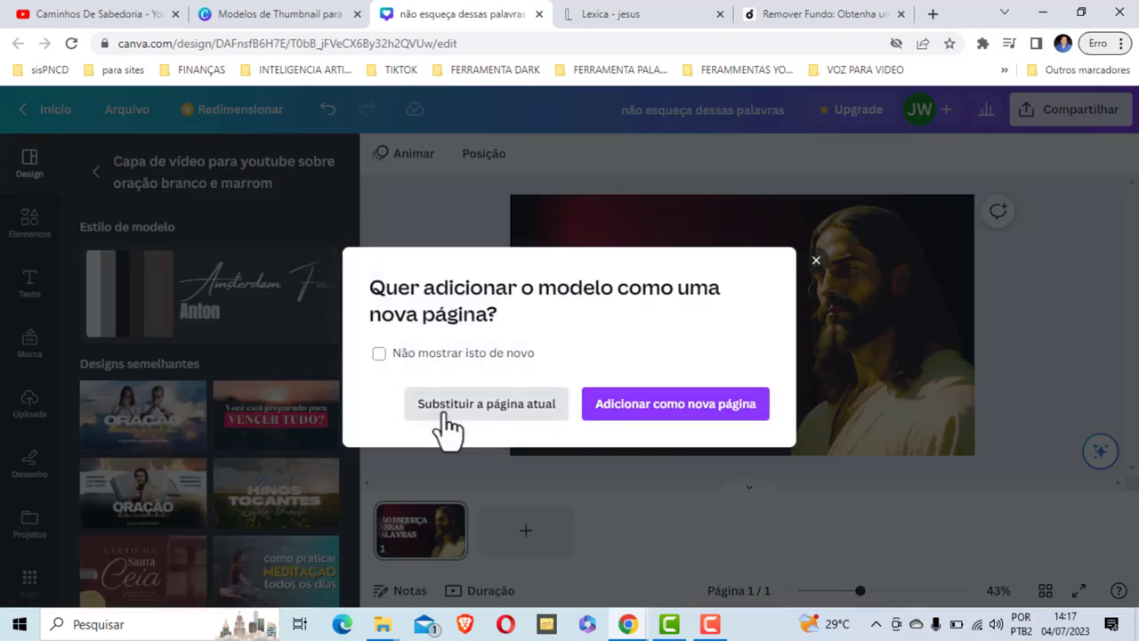
# - Add the praying-woman template to the design as a new second page
pyautogui.click(635, 411)
pyautogui.scroll(3, 737, 324)
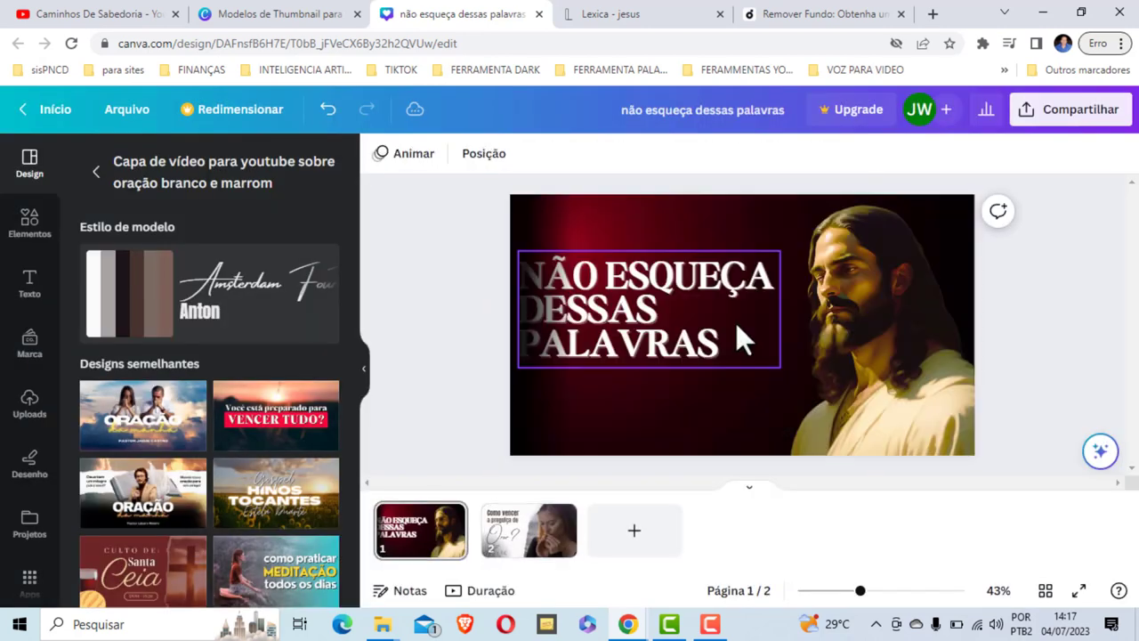
pyautogui.scroll(-3, 709, 366)
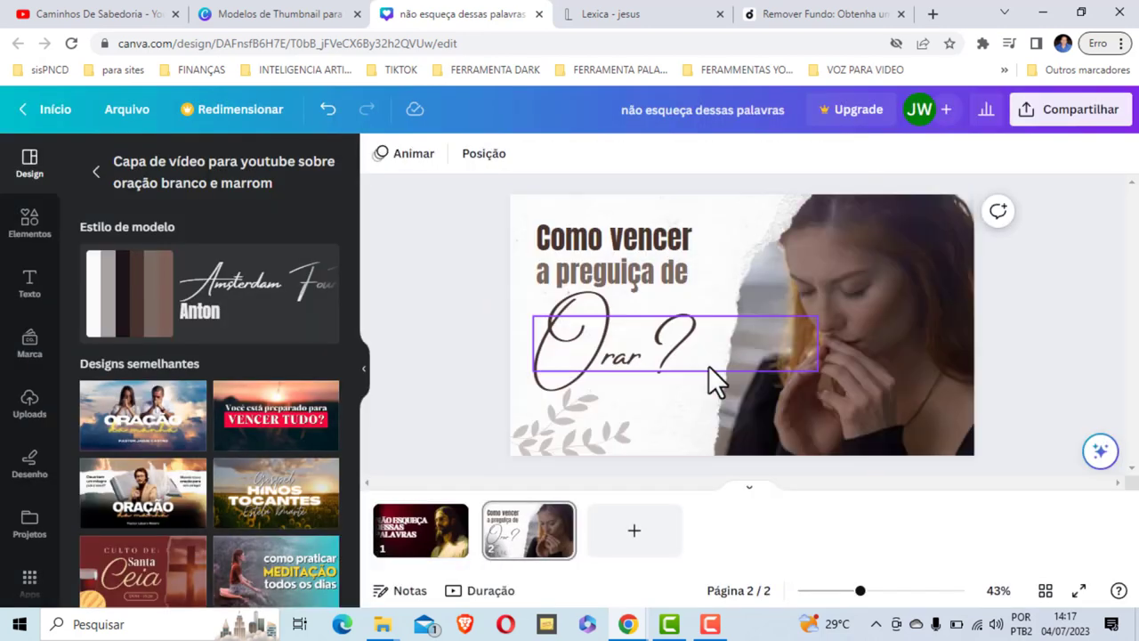
# - Delete the 'Orar?' text and move the 'Como vencer' and 'a preguiça de' lines lower
pyautogui.click(658, 342)
pyautogui.press('Delete')
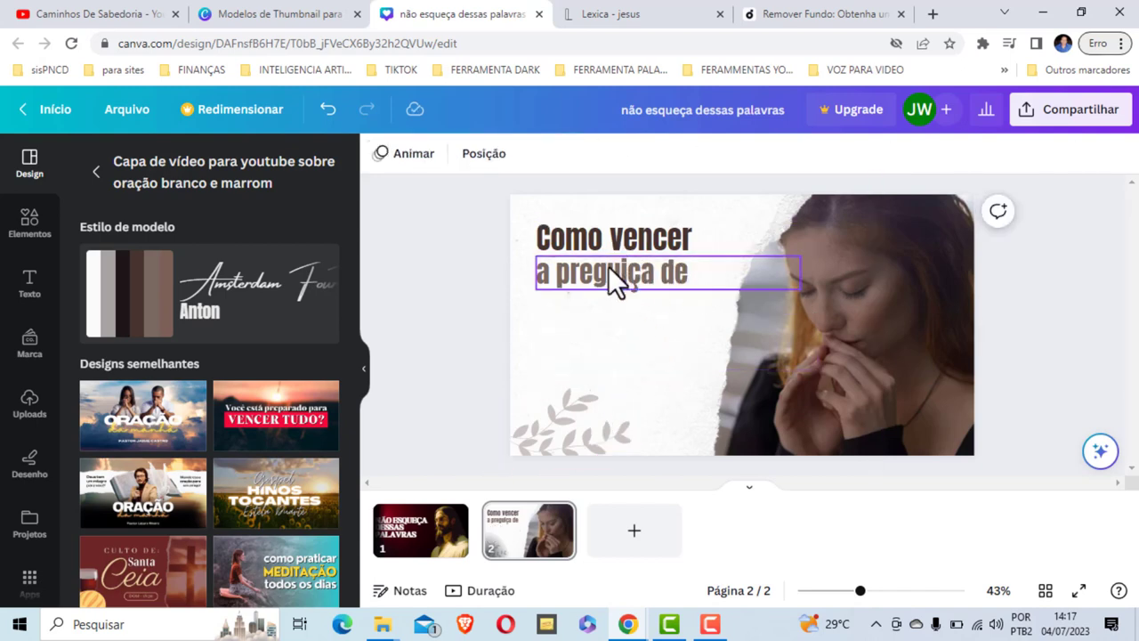
pyautogui.moveTo(605, 271); pyautogui.dragTo(602, 325)
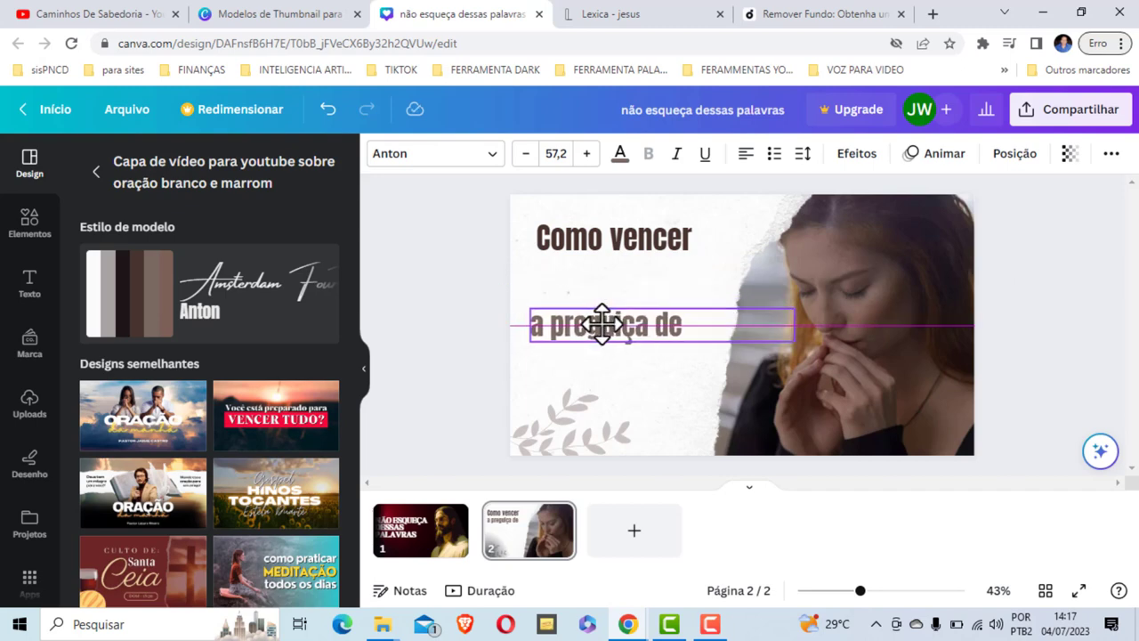
pyautogui.click(623, 239)
pyautogui.moveTo(622, 239); pyautogui.dragTo(621, 273)
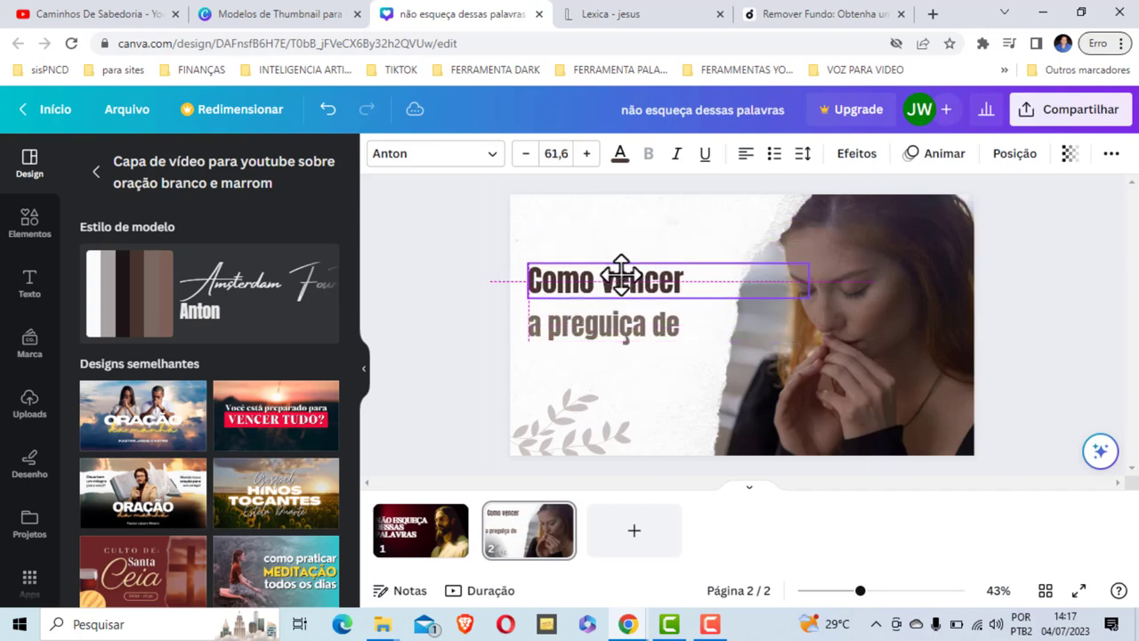
# - Try dragging the uploaded Jesus image onto the woman's photo frame on page 2
pyautogui.click(901, 298)
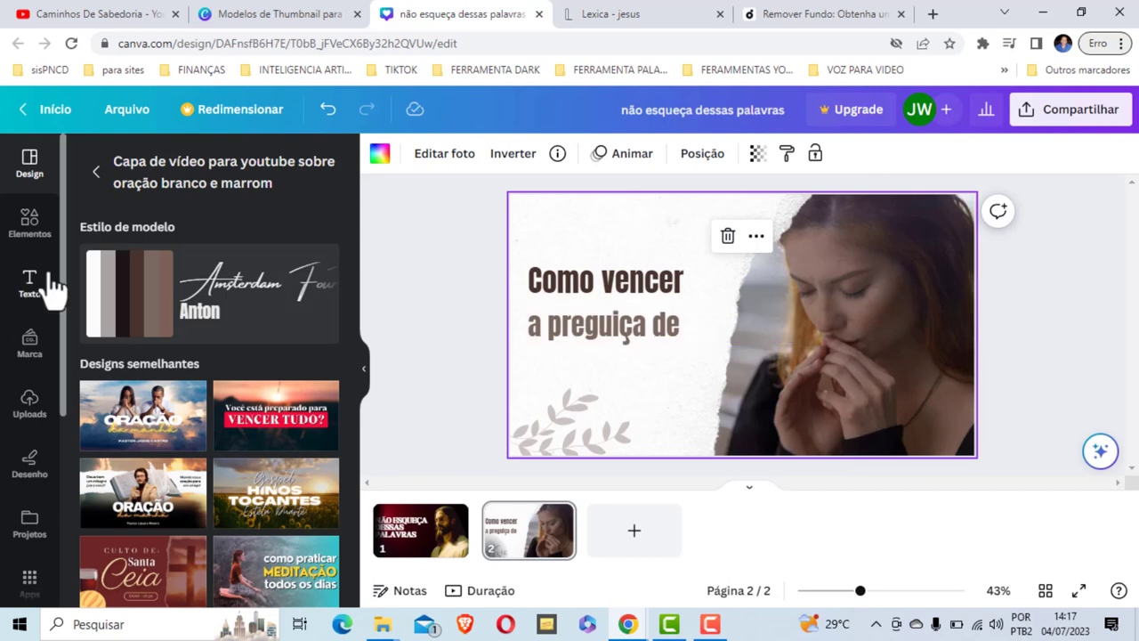
pyautogui.click(30, 405)
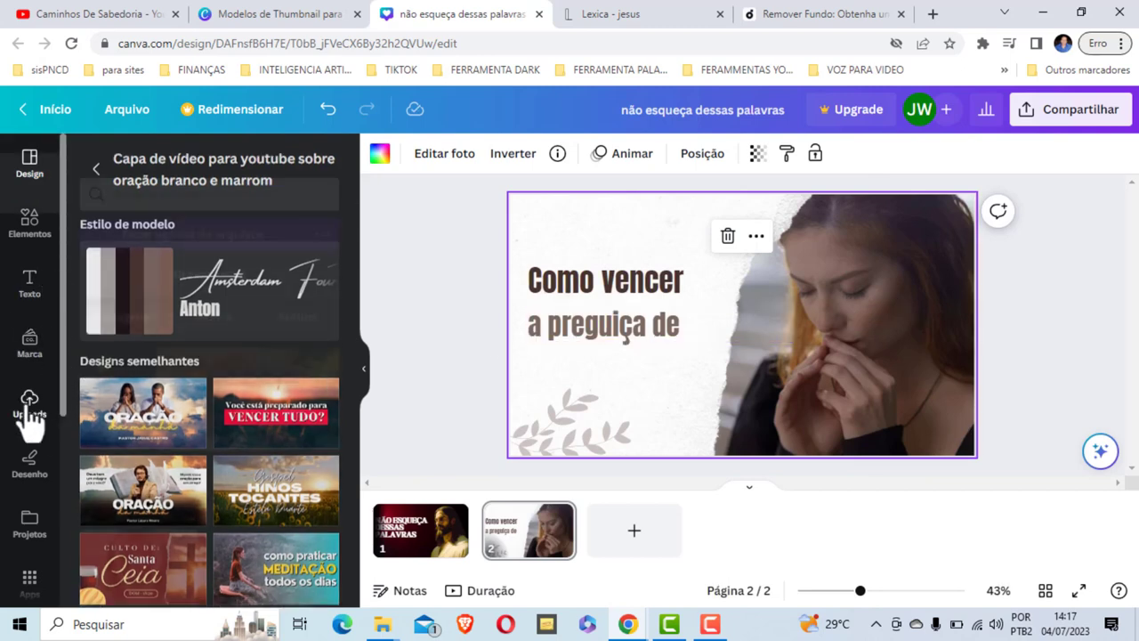
pyautogui.moveTo(113, 377)
pyautogui.mouseDown()
pyautogui.moveTo(836, 337)
pyautogui.moveTo(883, 363)
pyautogui.mouseUp()
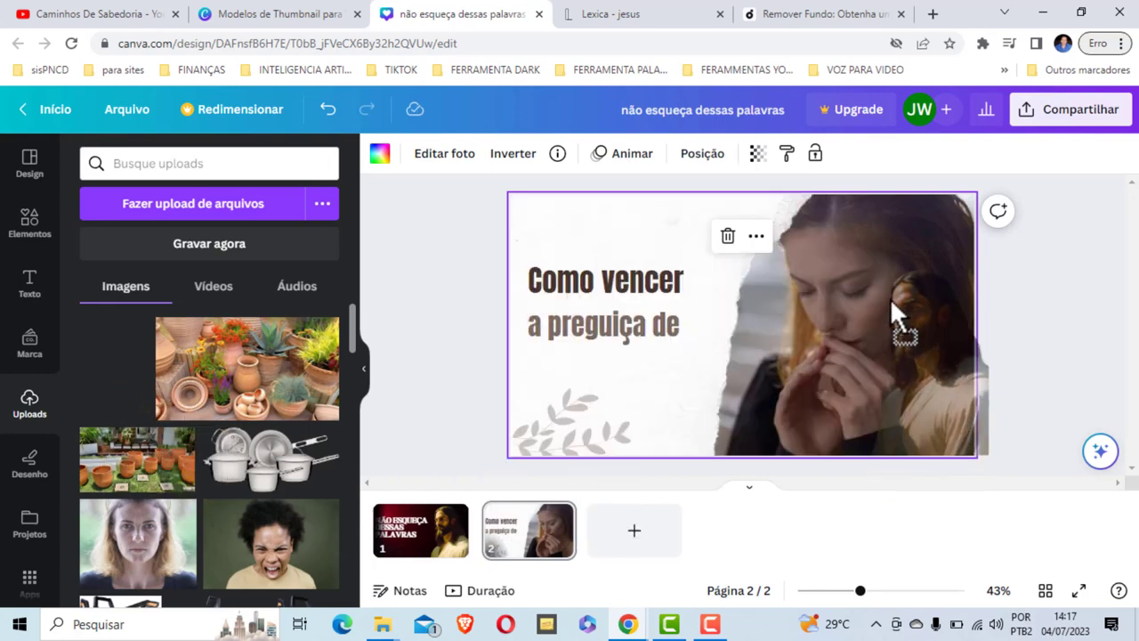
pyautogui.moveTo(883, 363)
pyautogui.mouseDown()
pyautogui.moveTo(860, 268)
pyautogui.moveTo(519, 307)
pyautogui.moveTo(132, 302)
pyautogui.mouseUp()
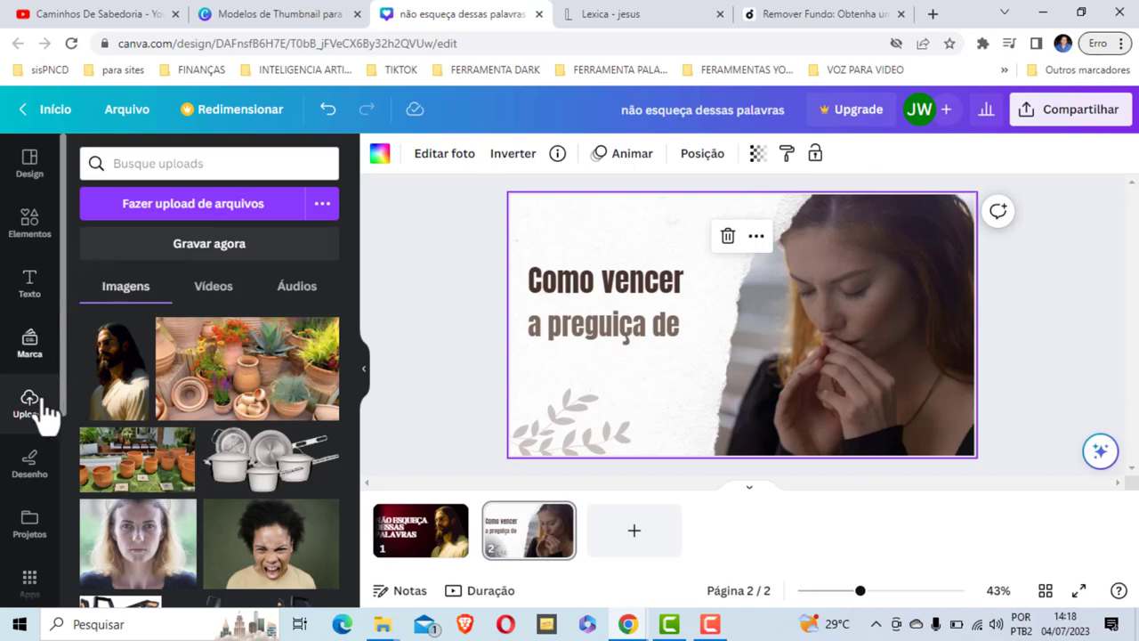
# - Return from uploads to the oração template search results to browse other designs
pyautogui.click(153, 165)
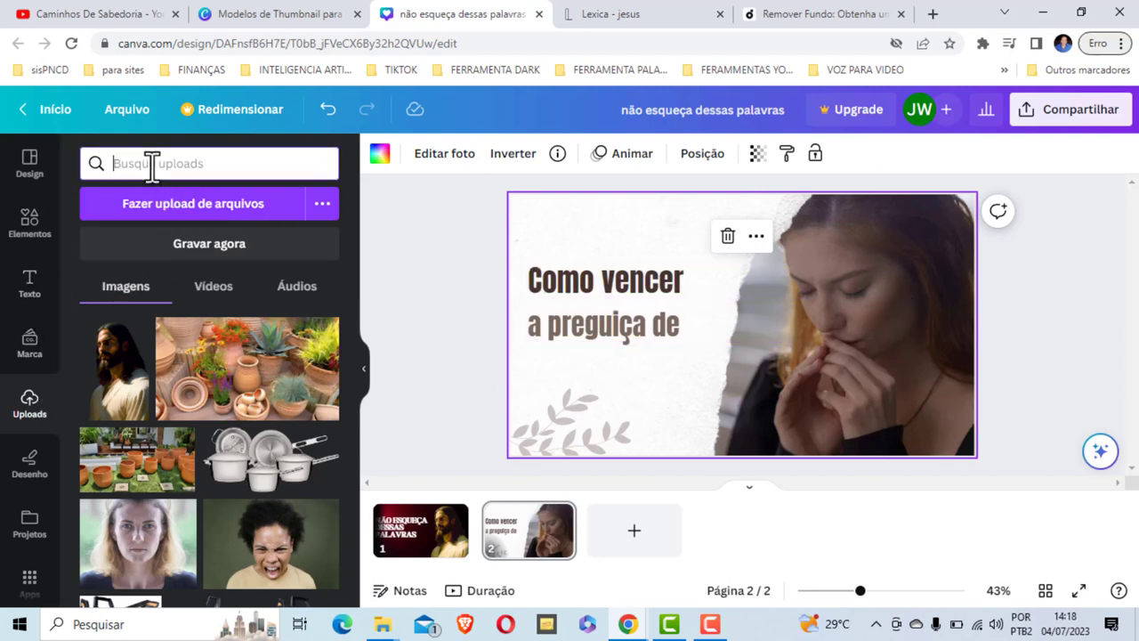
pyautogui.click(34, 165)
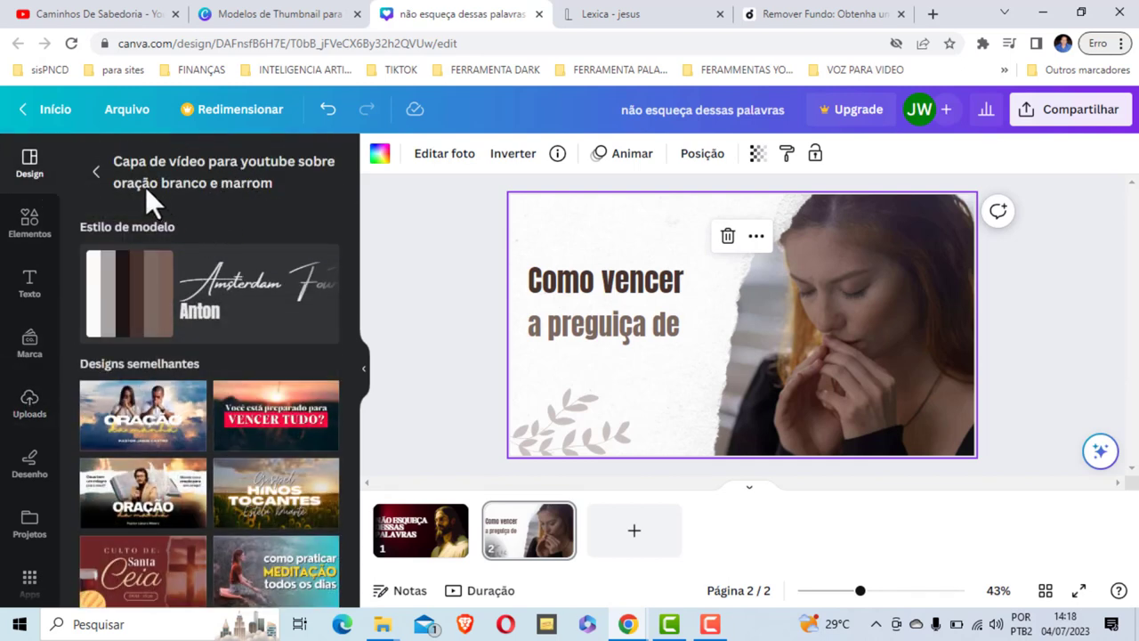
pyautogui.click(96, 173)
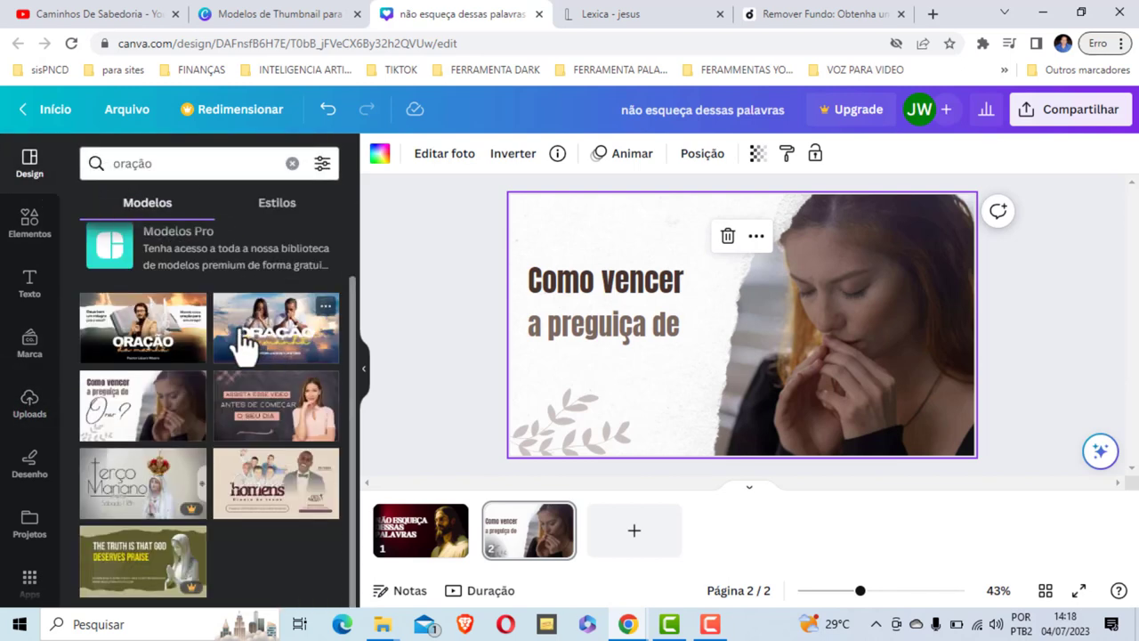
pyautogui.scroll(1, 262, 350)
pyautogui.scroll(-1, 232, 352)
# - Apply the cloudy-sky 'ORAÇÃO da manhã' template to page 2 and delete its praying couple photo
pyautogui.moveTo(276, 327)
pyautogui.click(292, 335)
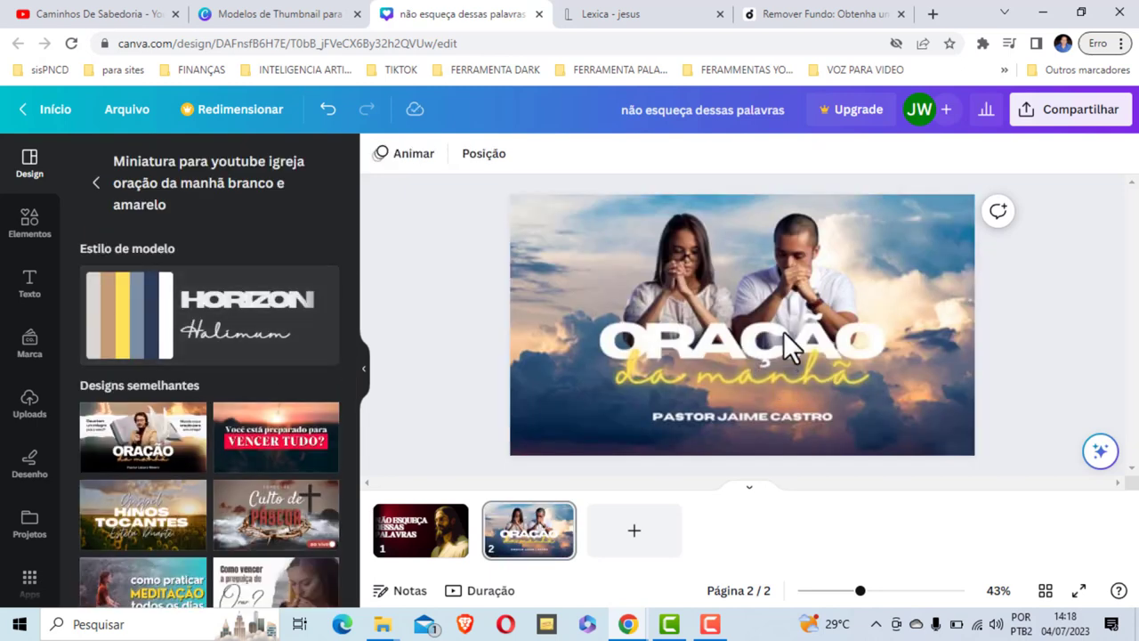
pyautogui.click(783, 333)
pyautogui.click(675, 249)
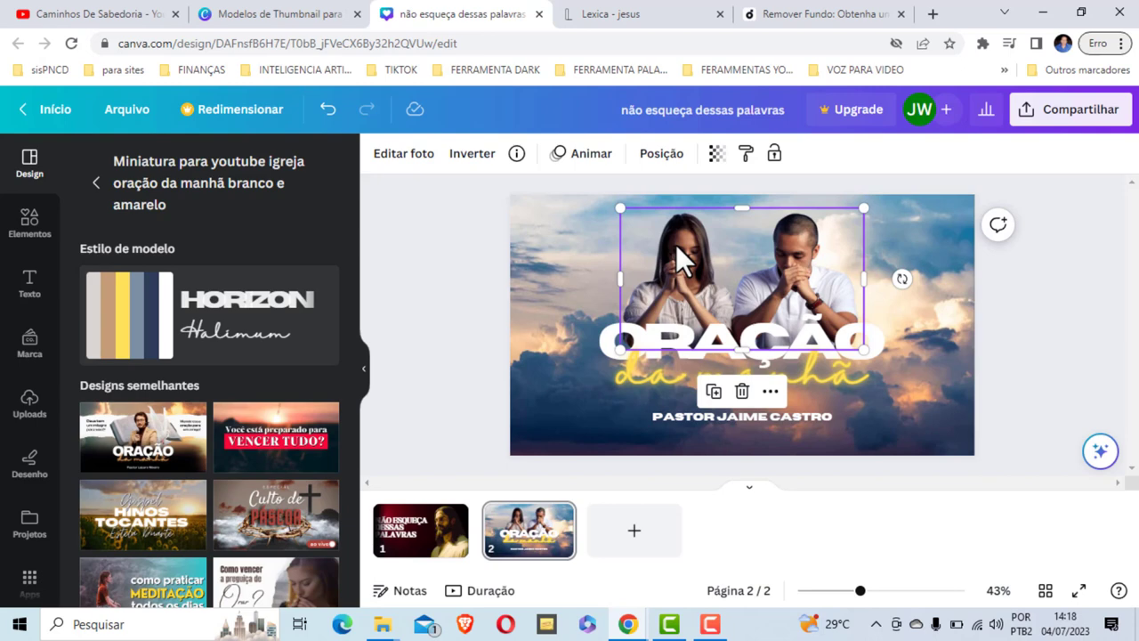
pyautogui.press('Delete')
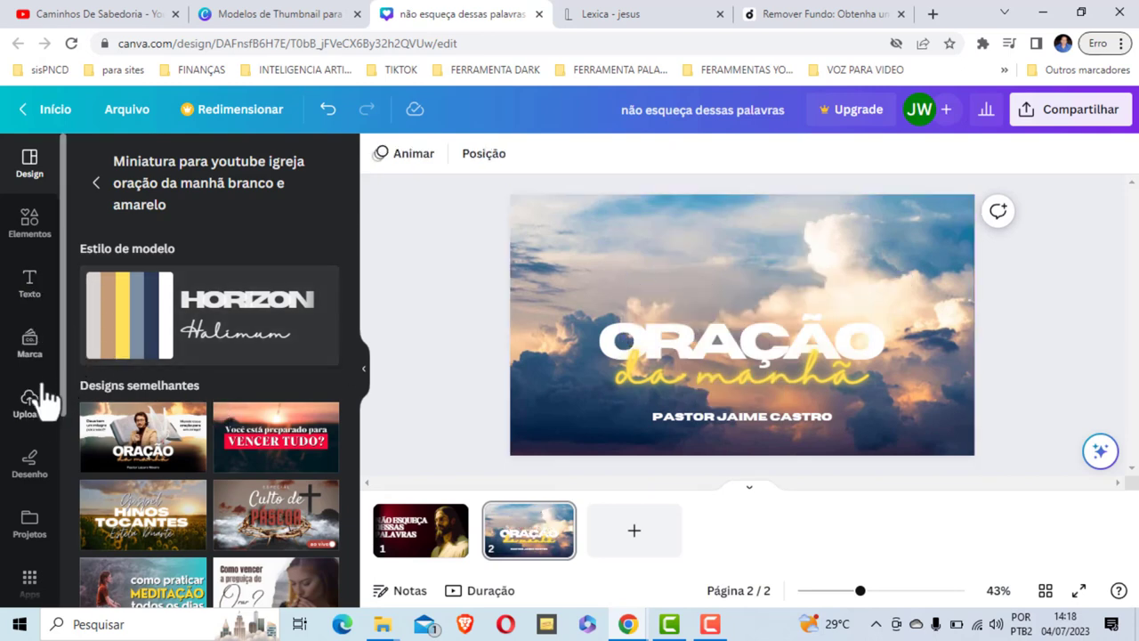
# - Add the uploaded Jesus photo to page 2 and position it above the ORAÇÃO title
pyautogui.click(32, 409)
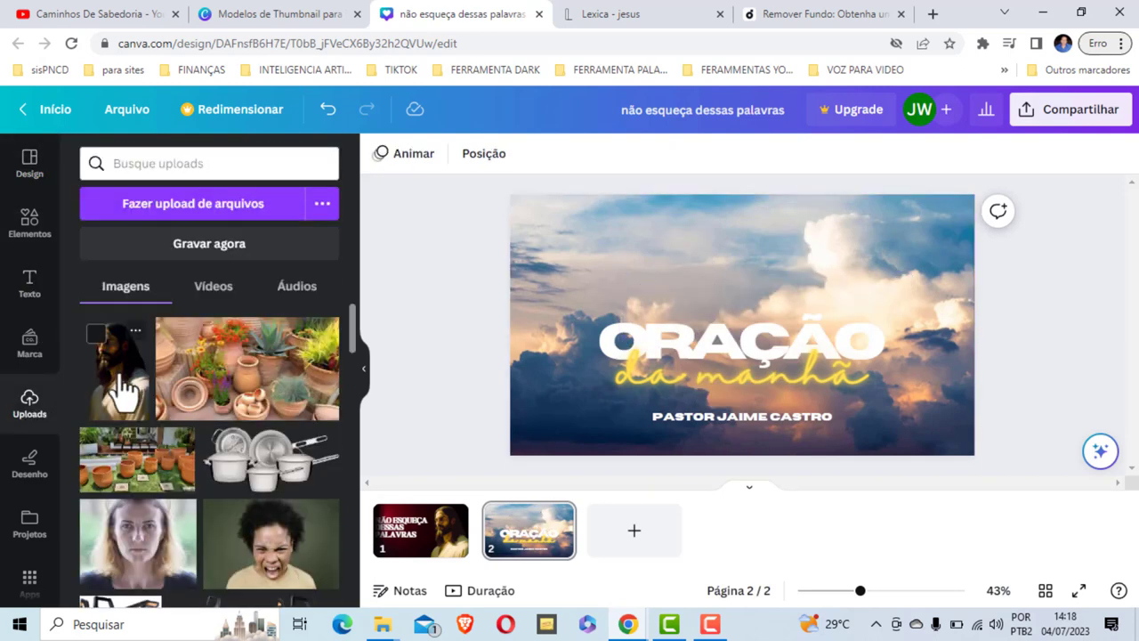
pyautogui.click(121, 389)
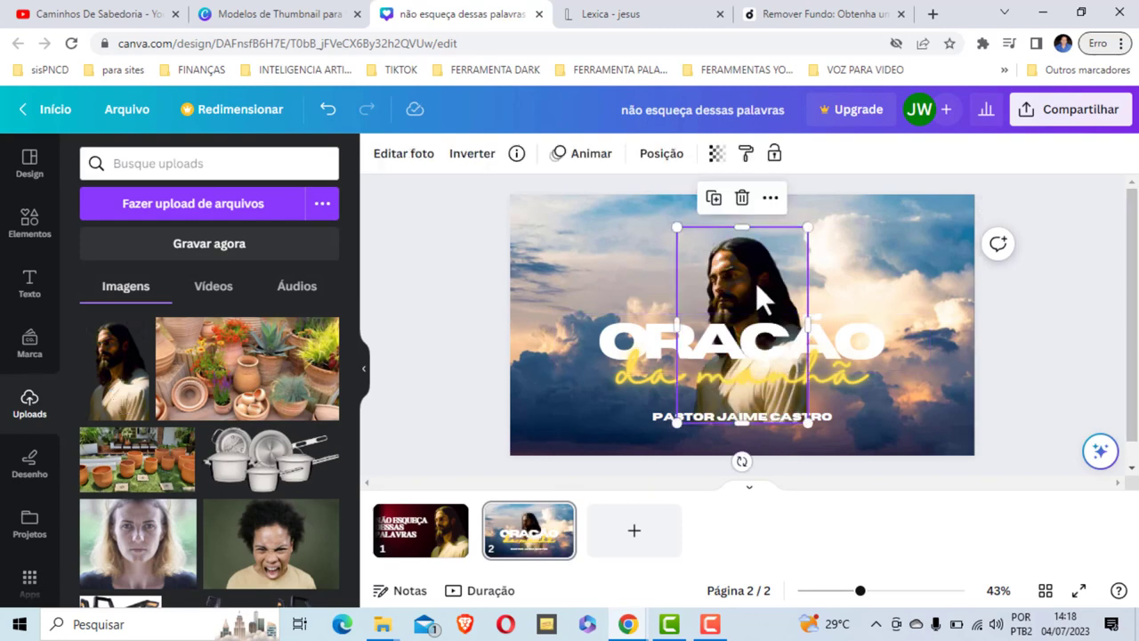
pyautogui.moveTo(755, 282); pyautogui.dragTo(745, 270)
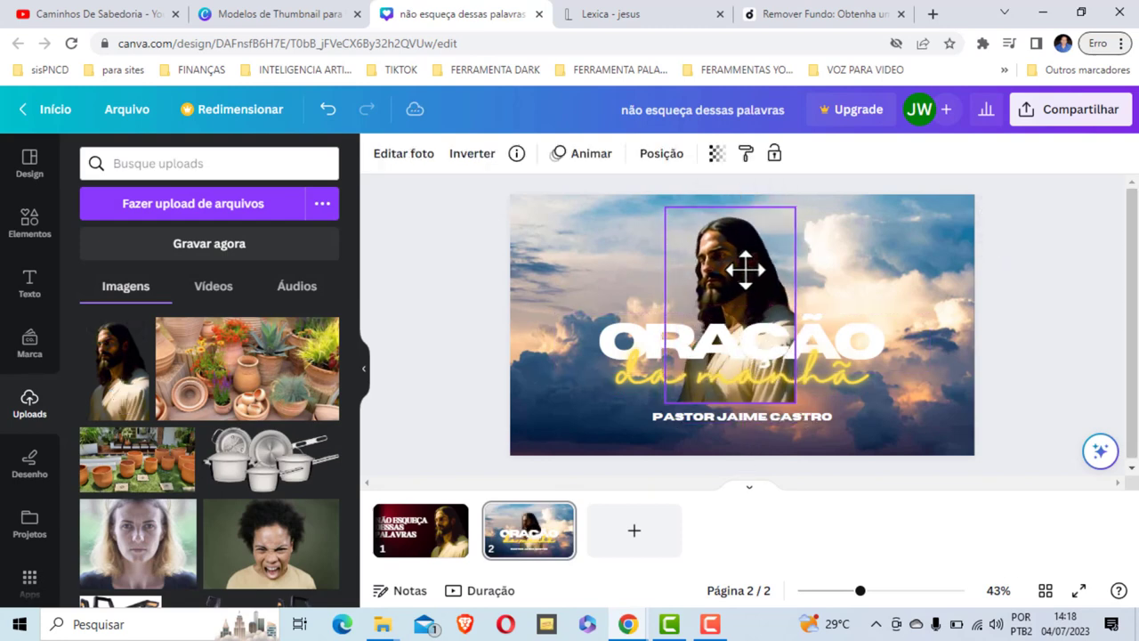
pyautogui.moveTo(745, 269); pyautogui.dragTo(746, 275)
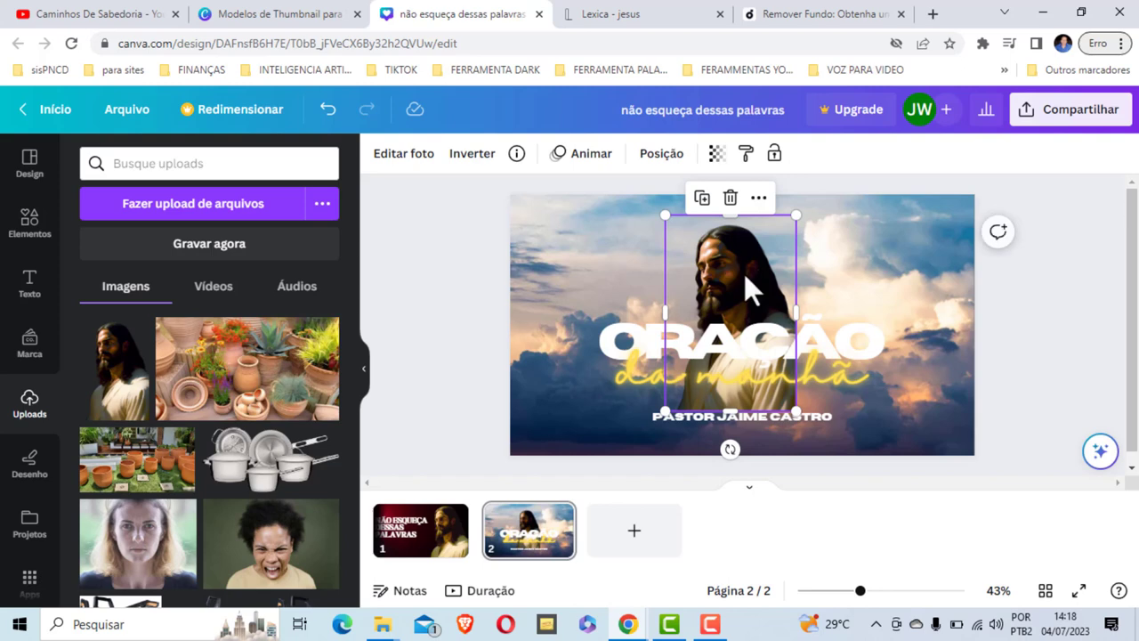
# - Layer the Jesus image behind the ORAÇÃO title and enlarge it to full page height, 480×720 px
pyautogui.click(663, 155)
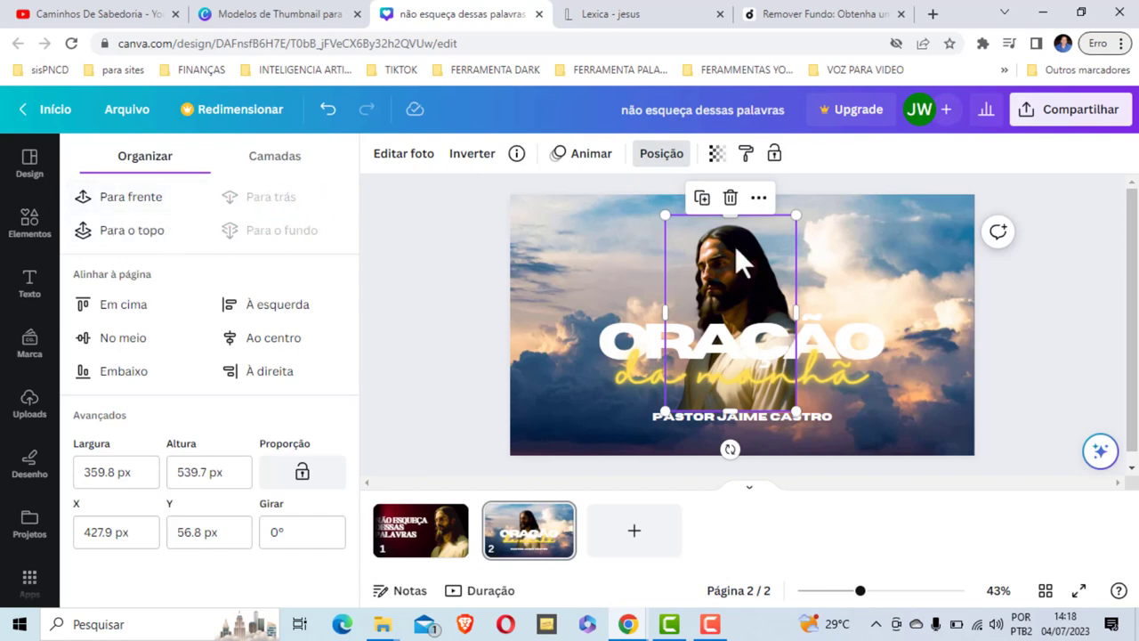
pyautogui.click(151, 210)
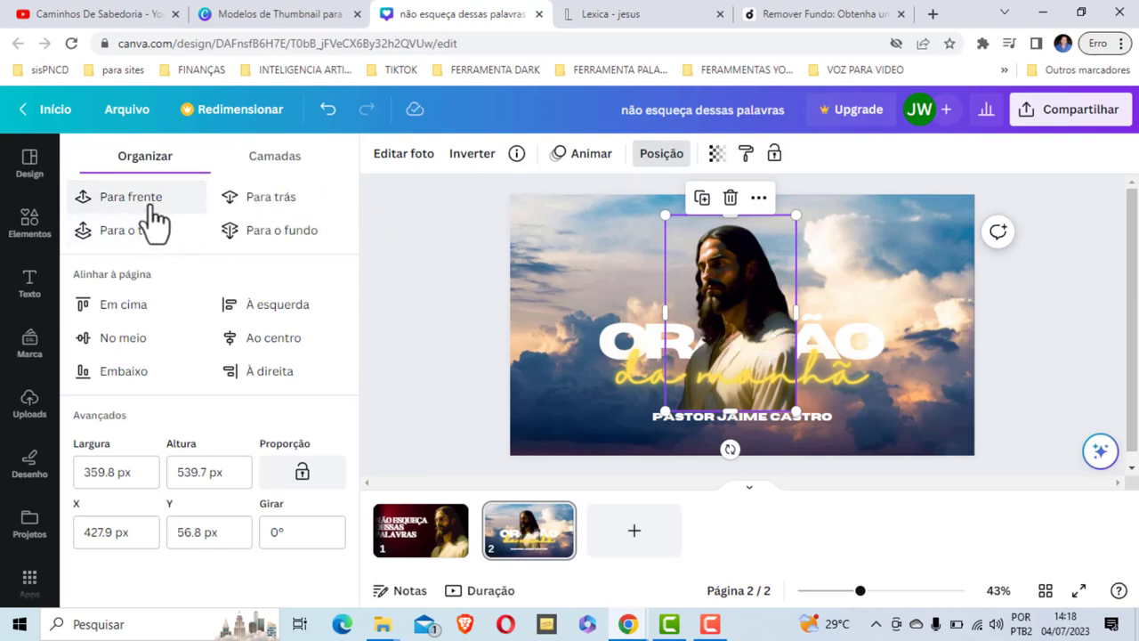
pyautogui.click(133, 197)
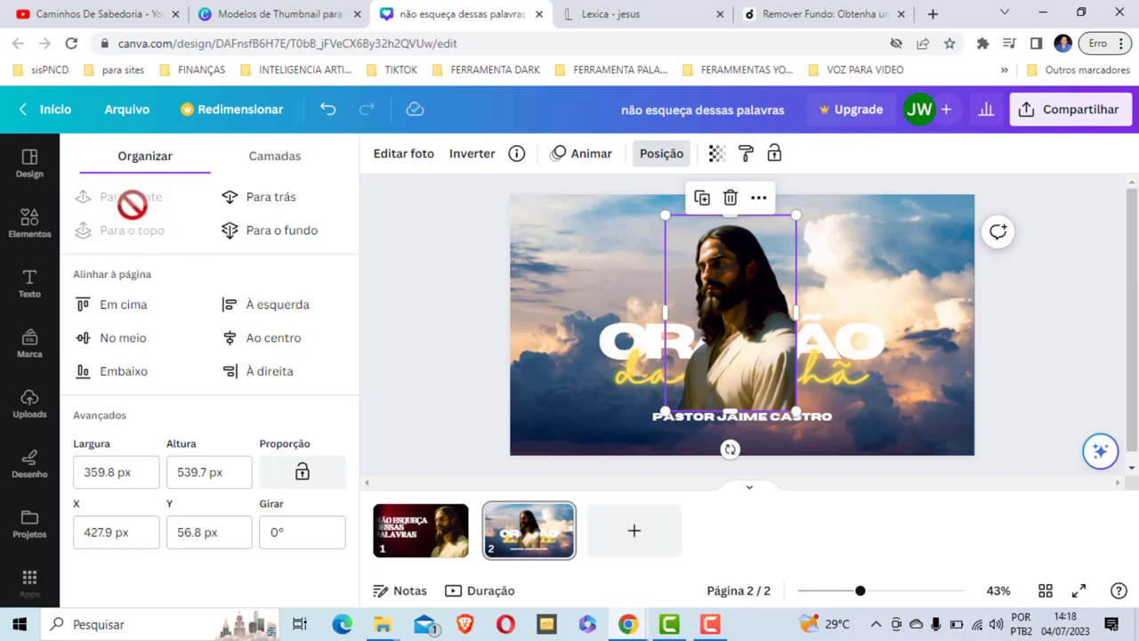
pyautogui.click(267, 205)
pyautogui.click(267, 206)
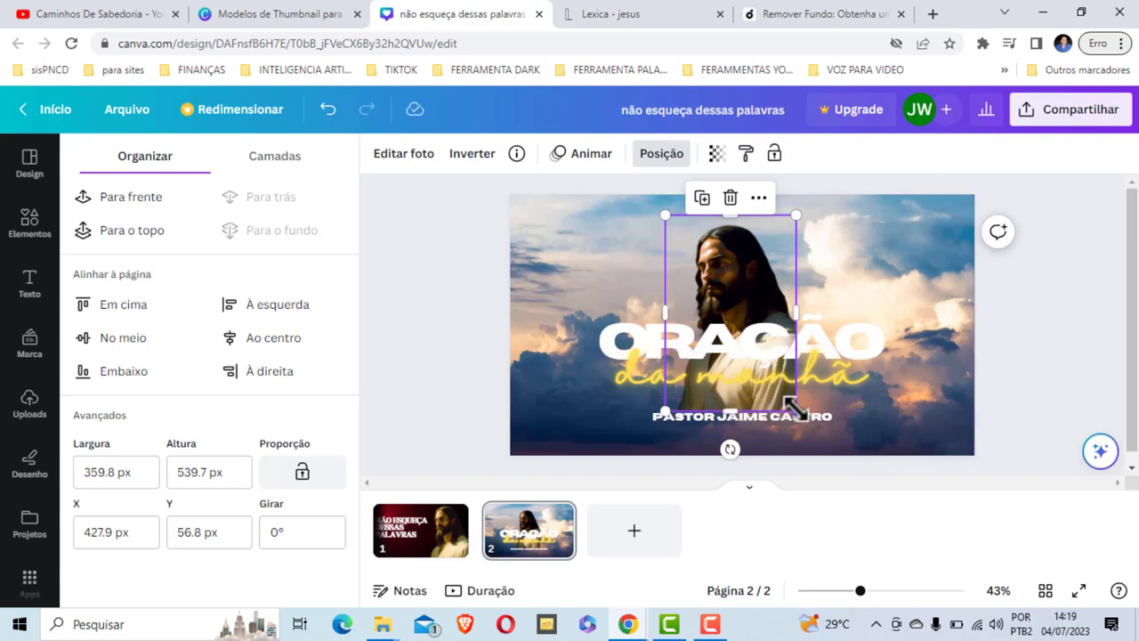
pyautogui.moveTo(796, 411); pyautogui.dragTo(815, 457)
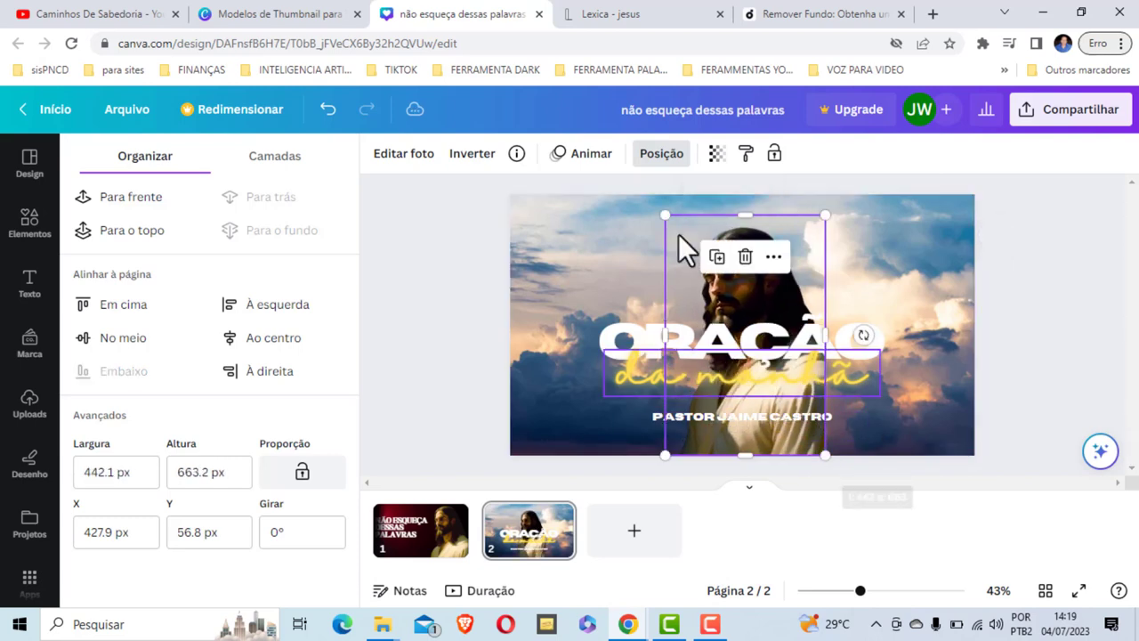
pyautogui.moveTo(660, 216)
pyautogui.mouseDown()
pyautogui.moveTo(635, 198)
pyautogui.moveTo(649, 223)
pyautogui.mouseUp()
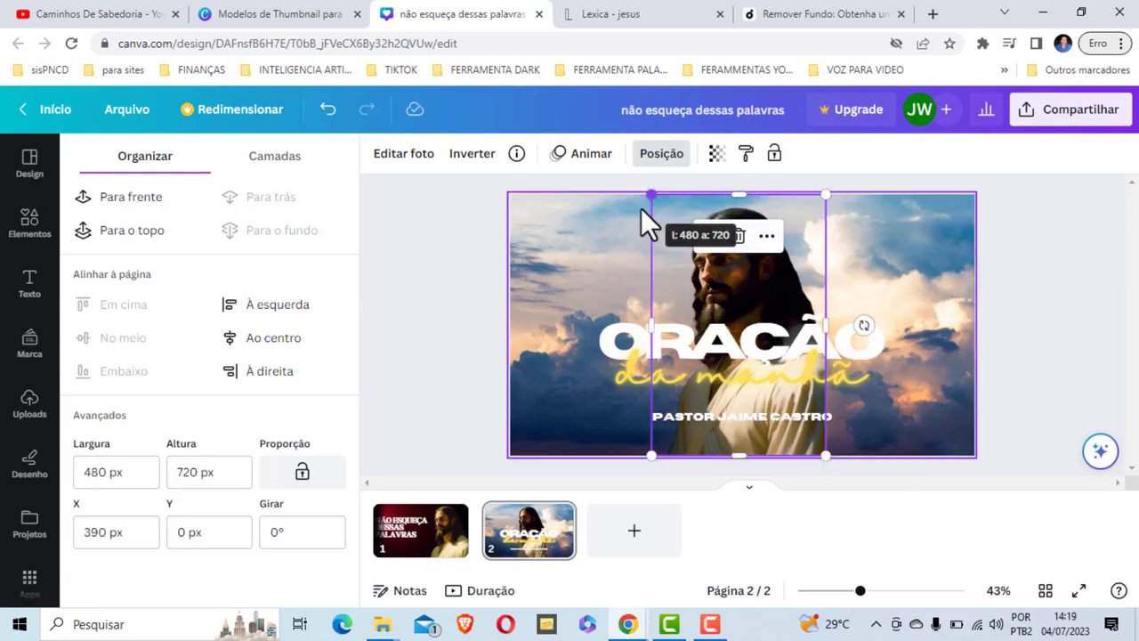
# - Delete the pastor's name line and the 'da manhã' script text
pyautogui.click(761, 419)
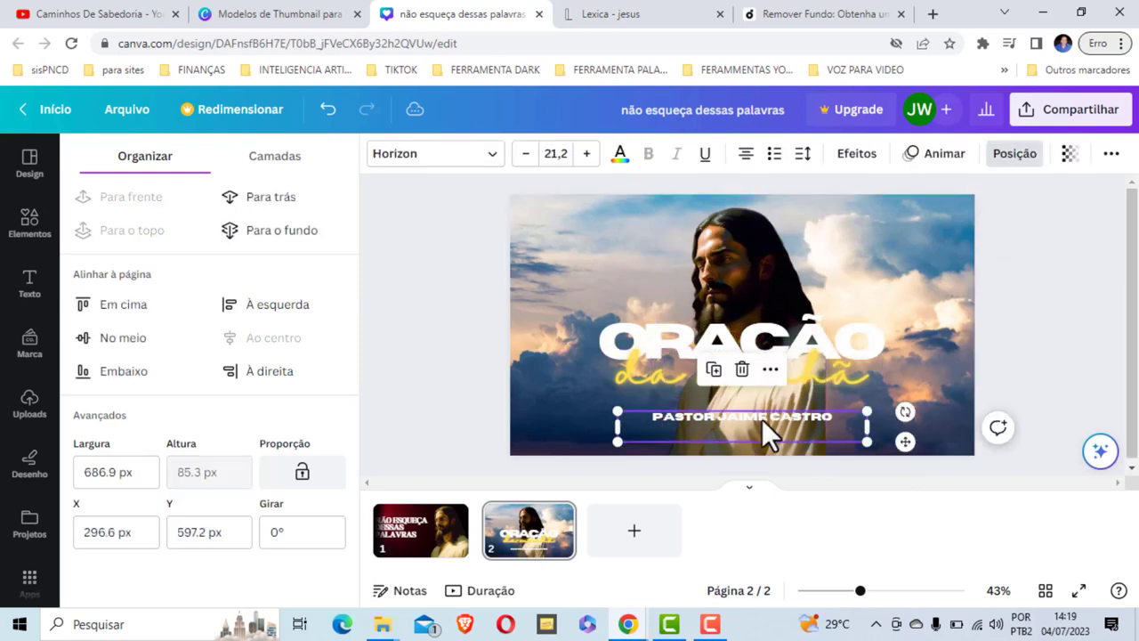
pyautogui.press('Delete')
pyautogui.click(805, 367)
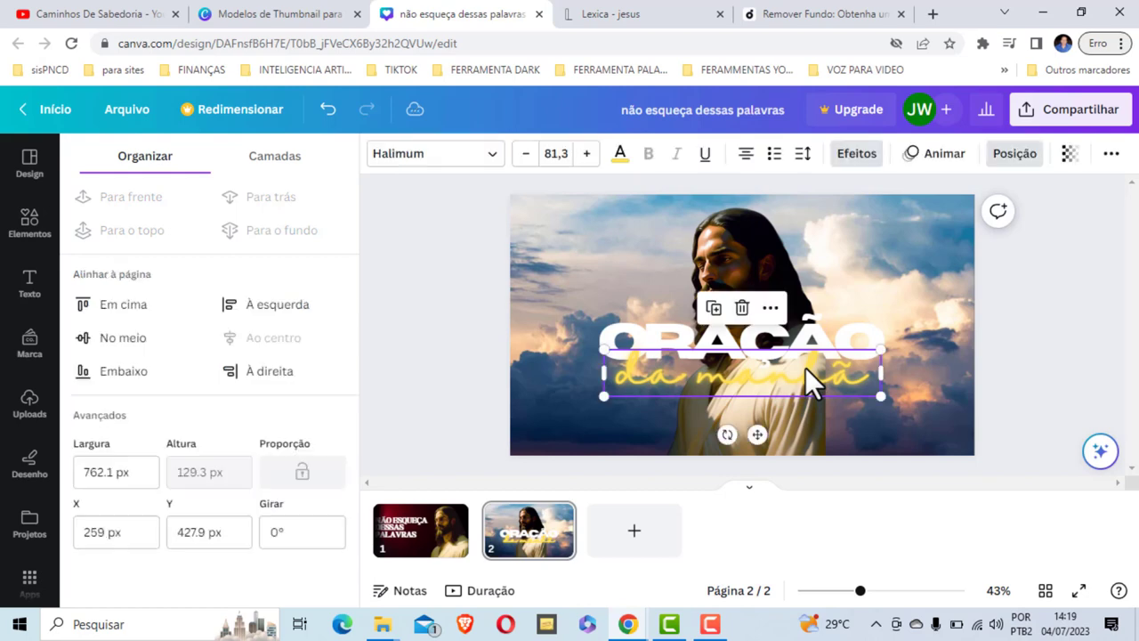
pyautogui.press('Delete')
# - Edit the title text to read 'ORAÇÃO DO DIA' on two lines
pyautogui.click(856, 343)
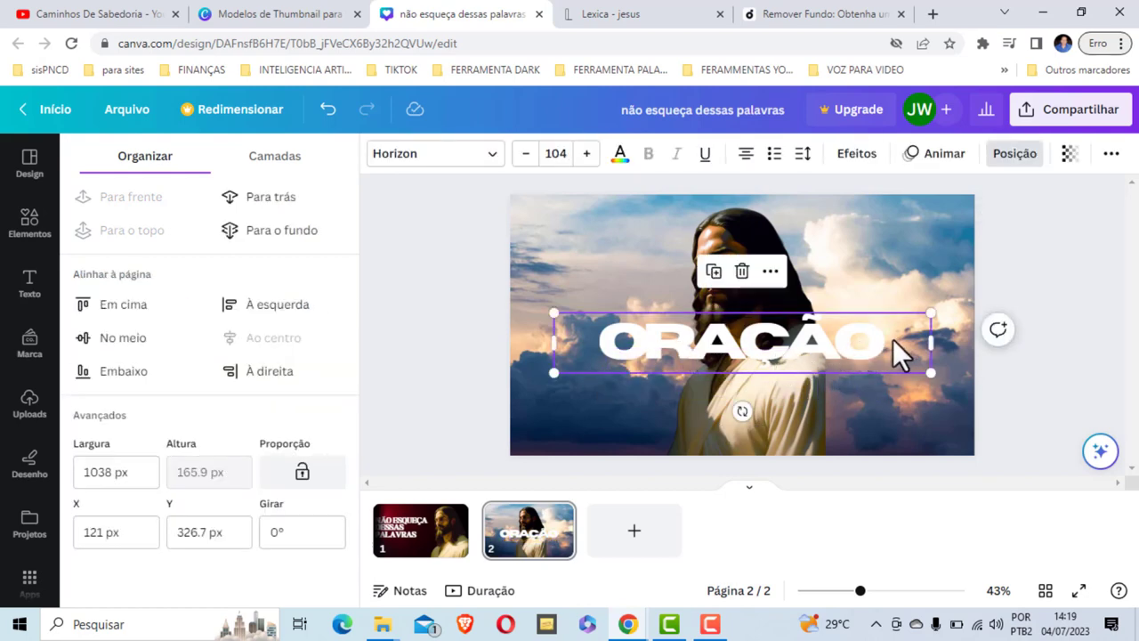
pyautogui.doubleClick(893, 339)
pyautogui.click(890, 347)
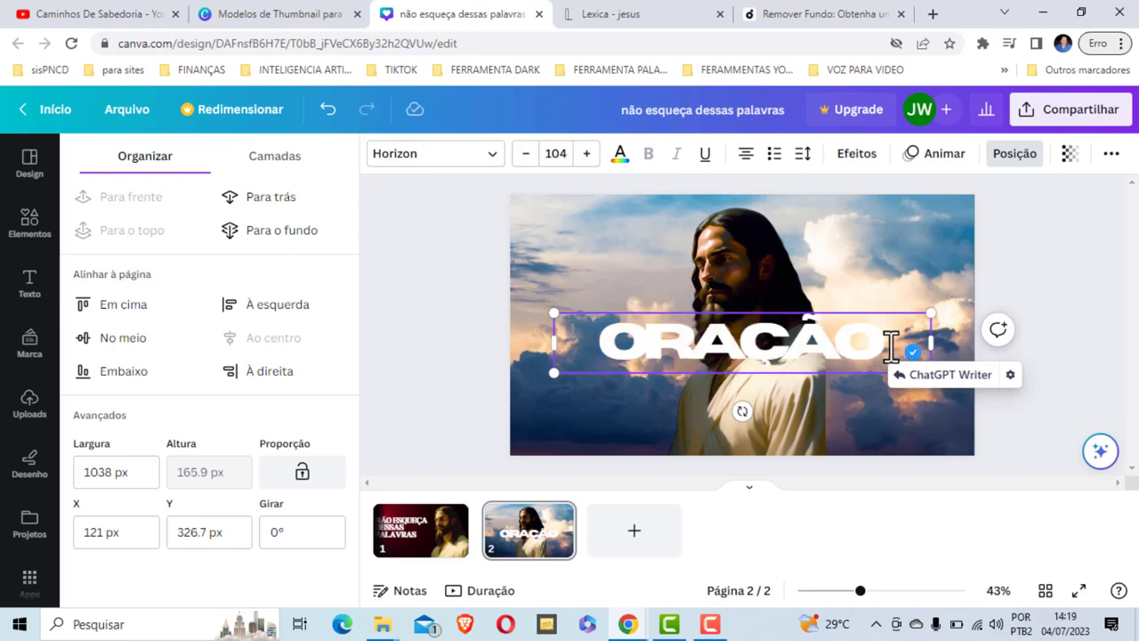
pyautogui.write(' DO')
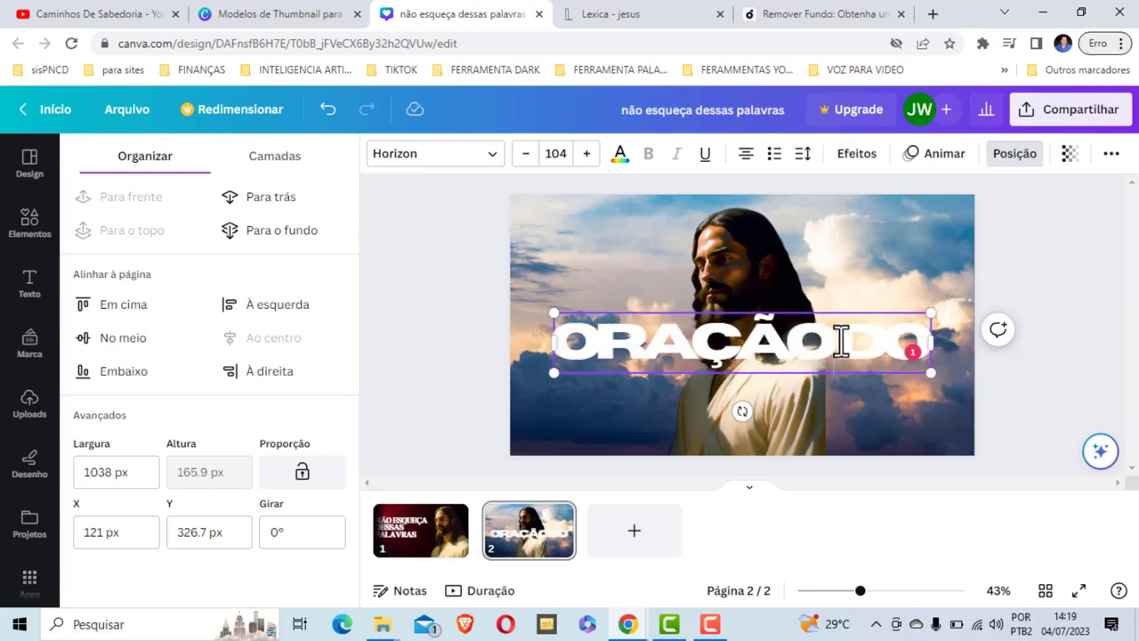
pyautogui.click(841, 339)
pyautogui.write('DO')
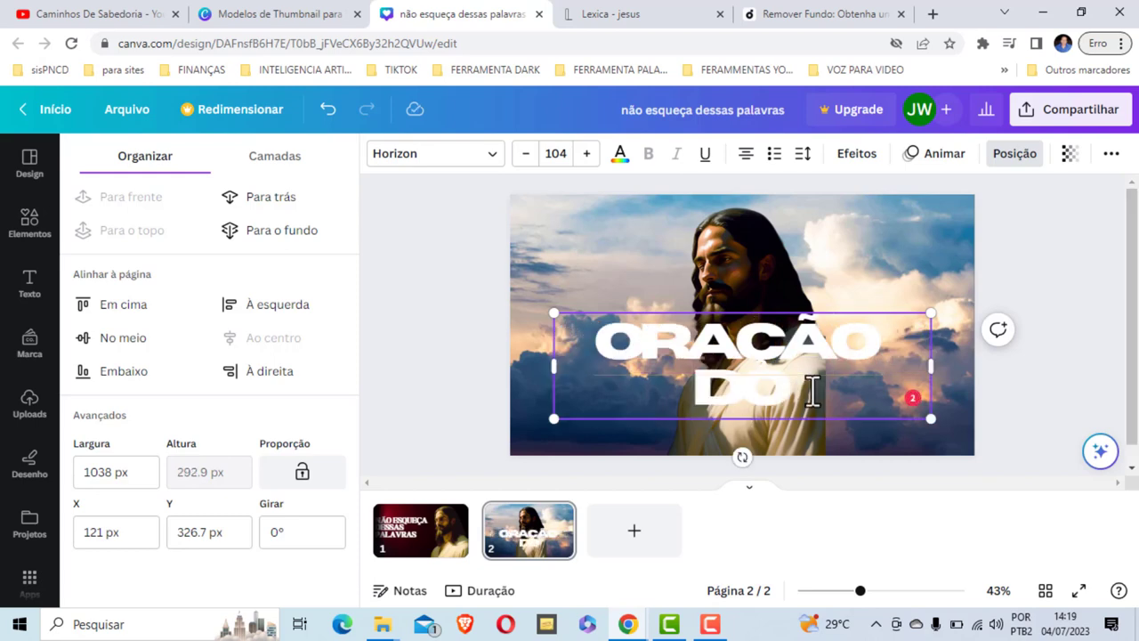
pyautogui.write(' D')
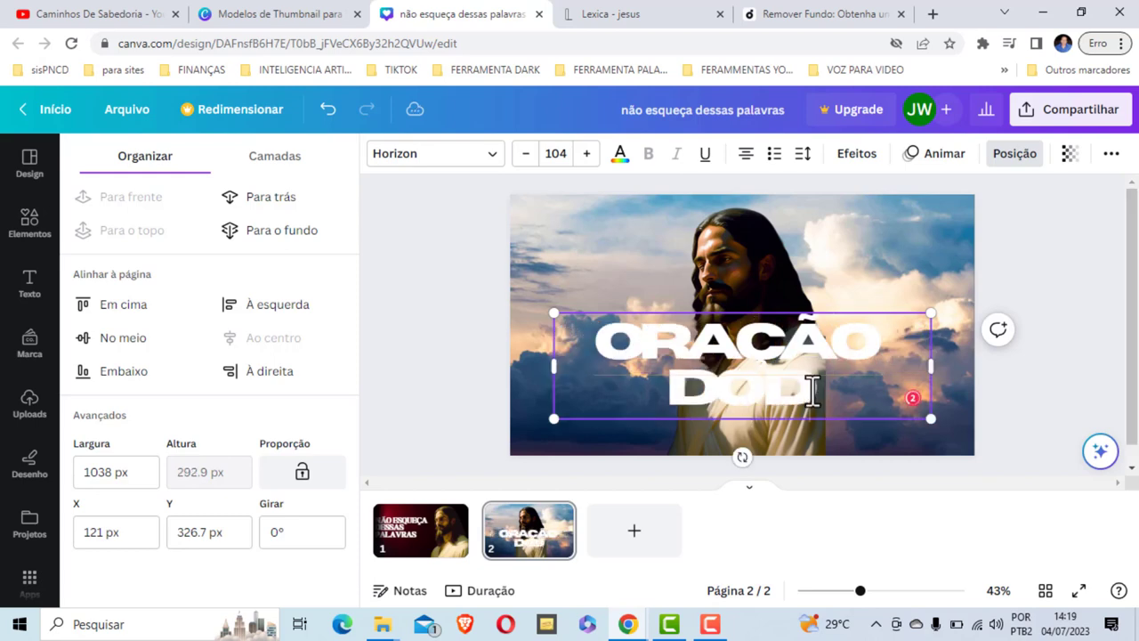
pyautogui.write('IA')
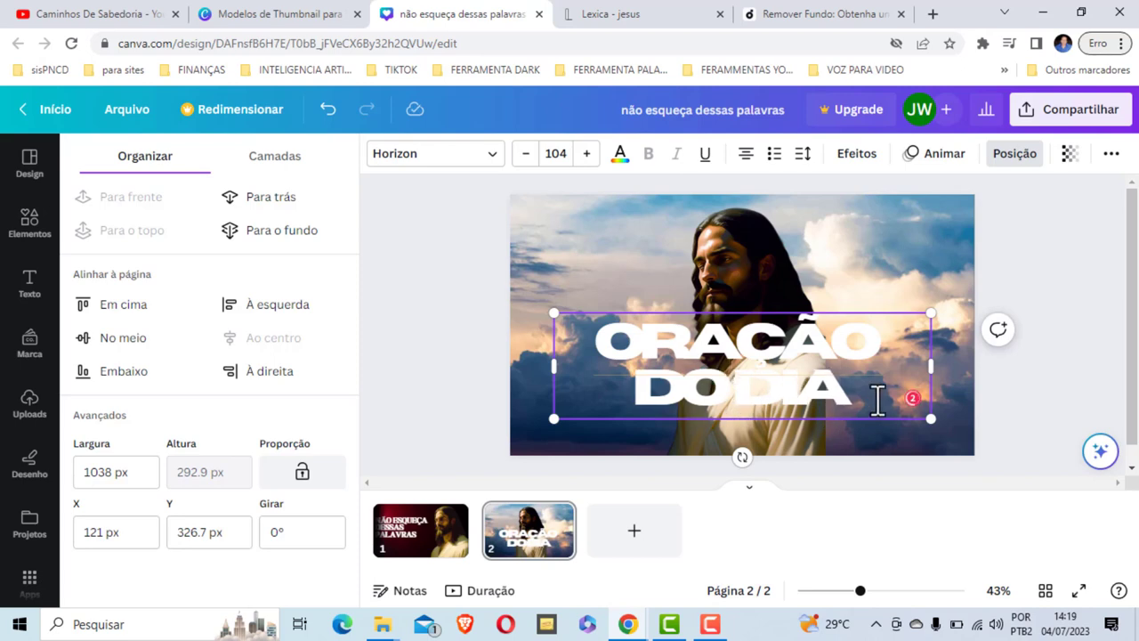
pyautogui.click(956, 241)
pyautogui.click(824, 363)
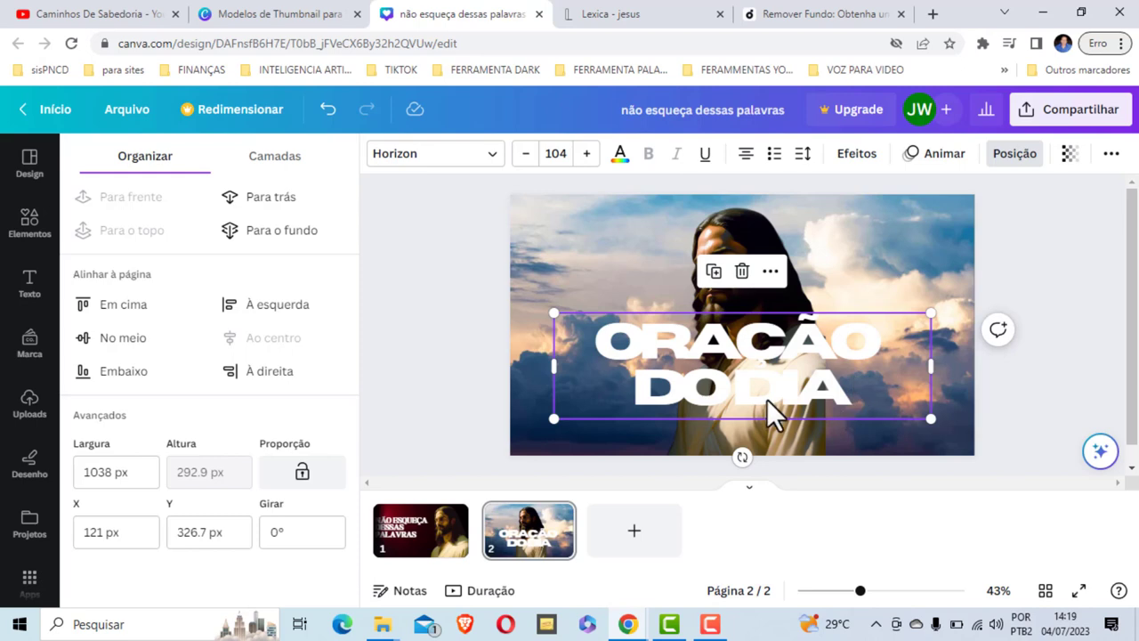
pyautogui.click(928, 278)
pyautogui.click(792, 347)
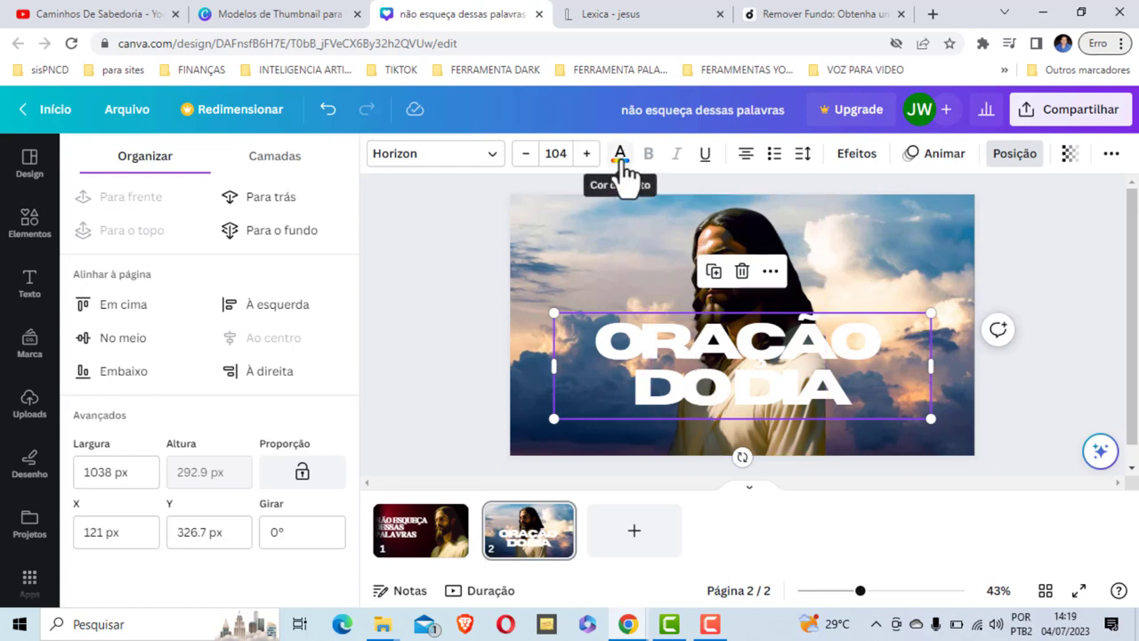
# - Duplicate the title, colour the original black, and lay the white copy over it as a shadow
pyautogui.click(714, 273)
pyautogui.moveTo(770, 394); pyautogui.dragTo(851, 283)
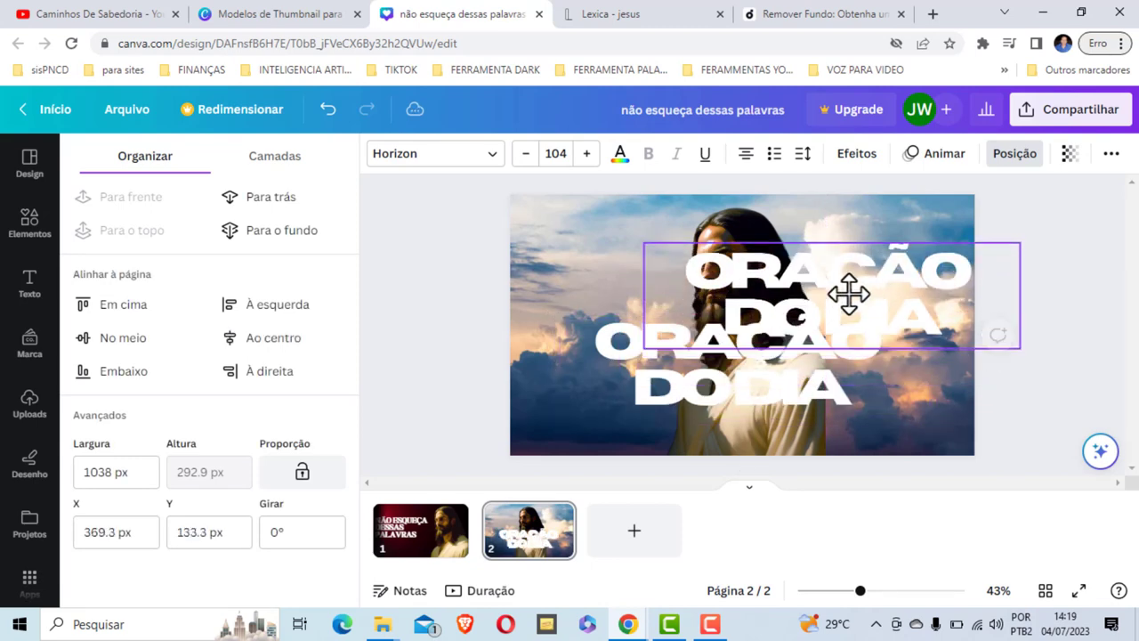
pyautogui.click(701, 358)
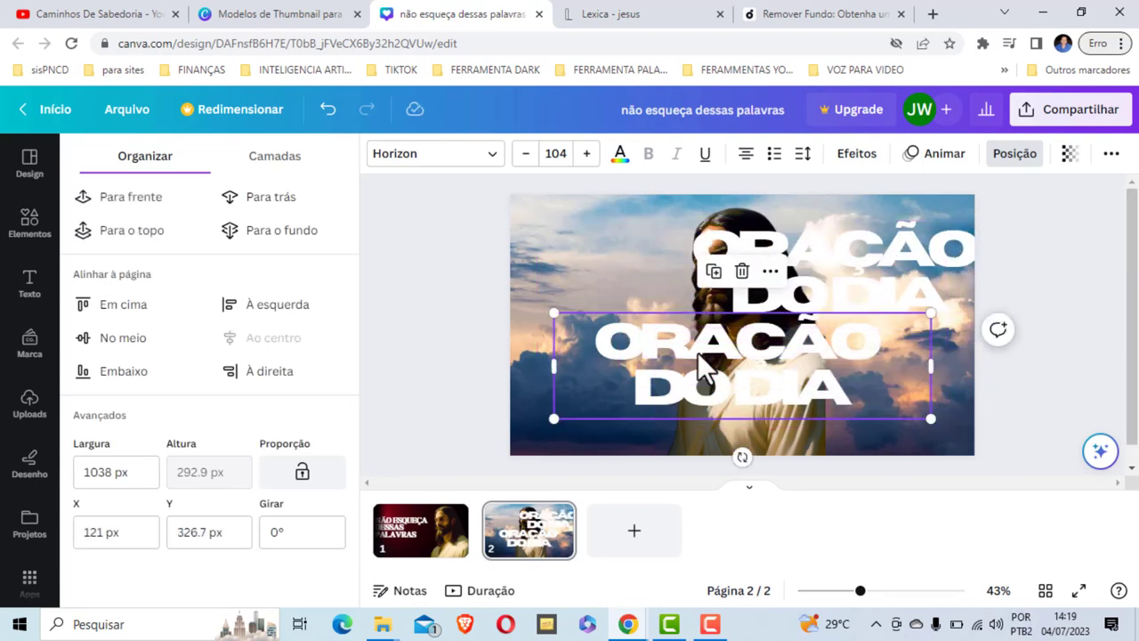
pyautogui.click(620, 154)
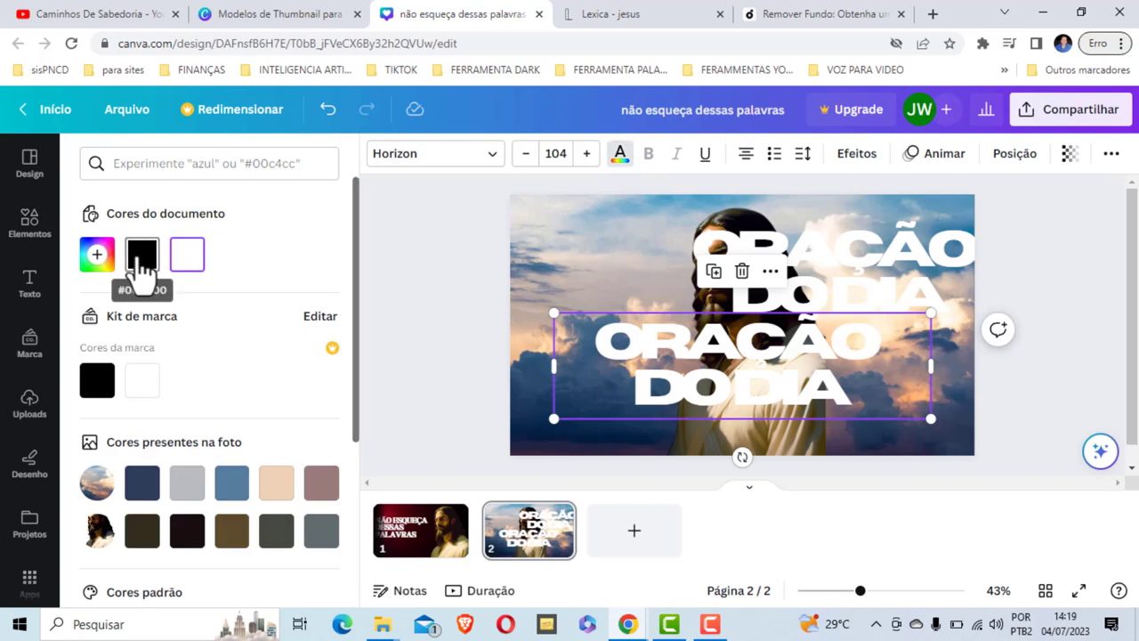
pyautogui.click(141, 258)
pyautogui.click(792, 297)
pyautogui.moveTo(869, 275); pyautogui.dragTo(776, 365)
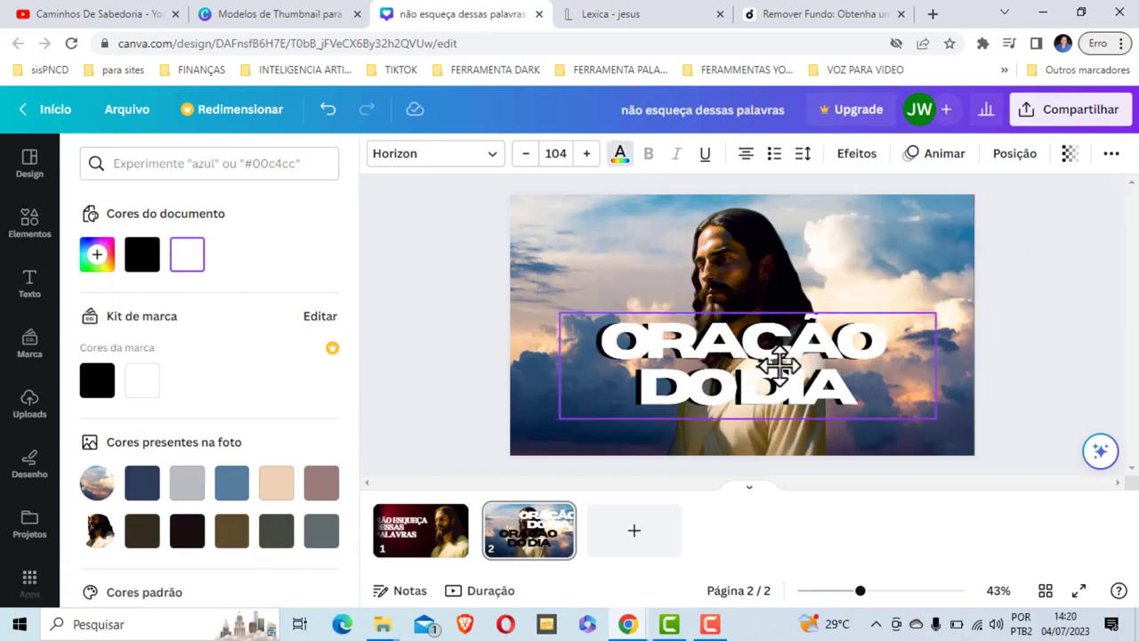
pyautogui.click(896, 256)
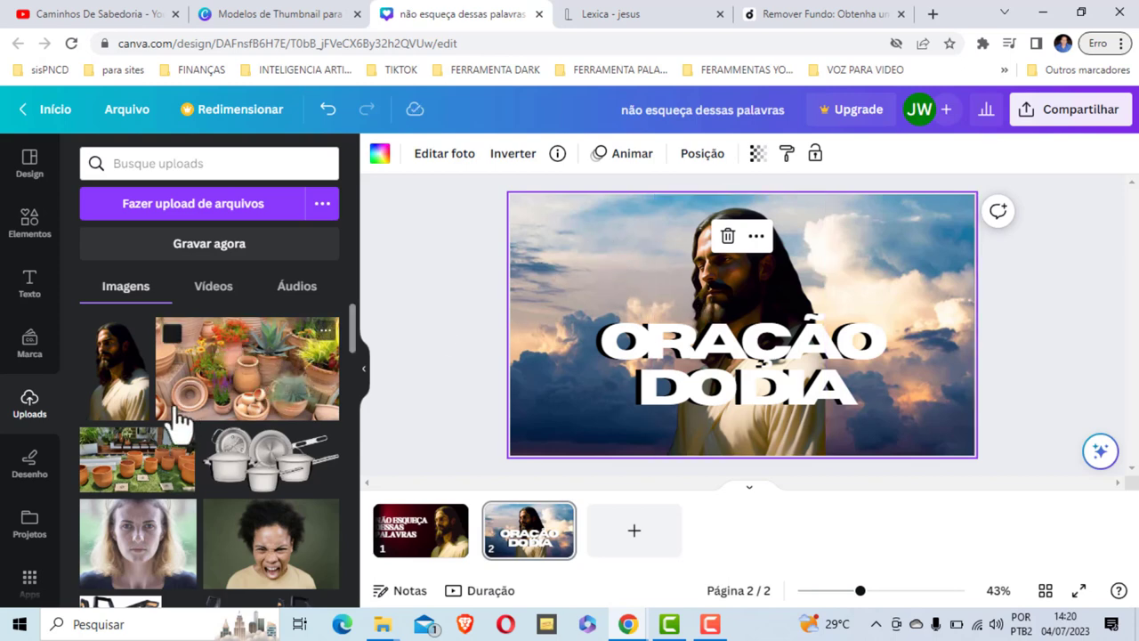
# - Replace the cloudy sky with the dark red gradient photo as page 2's background
pyautogui.click(29, 222)
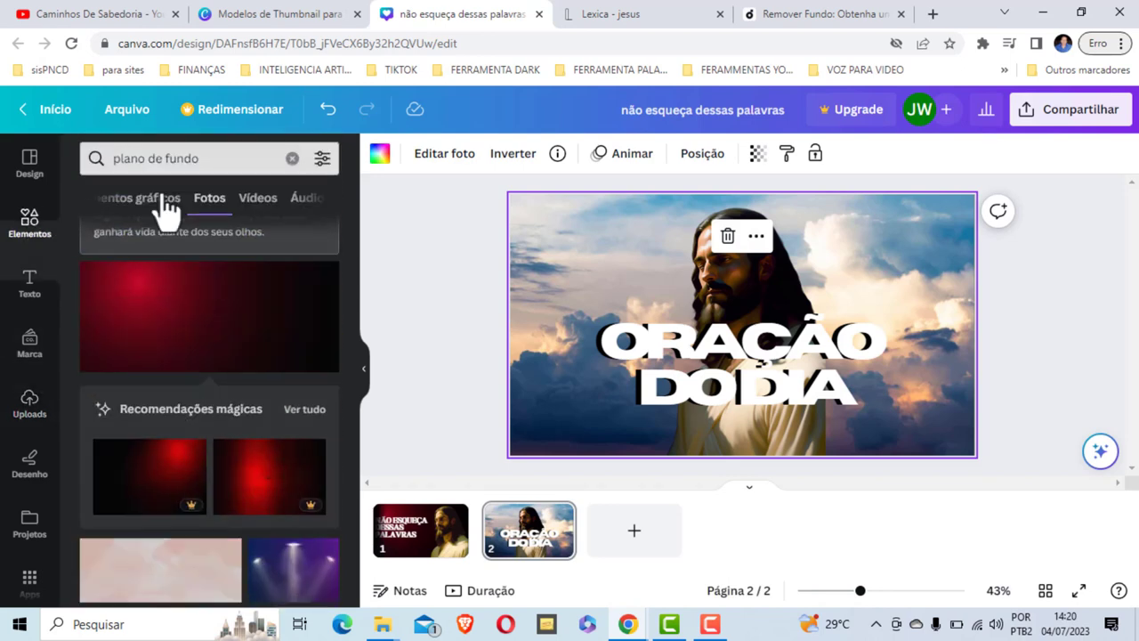
pyautogui.click(203, 333)
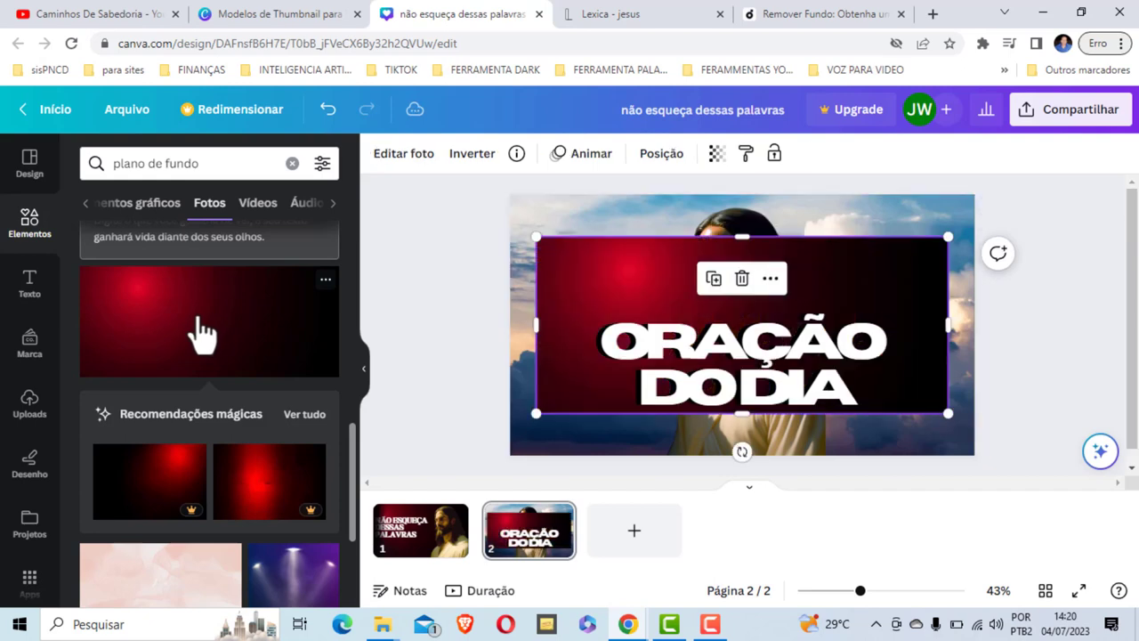
pyautogui.rightClick(656, 286)
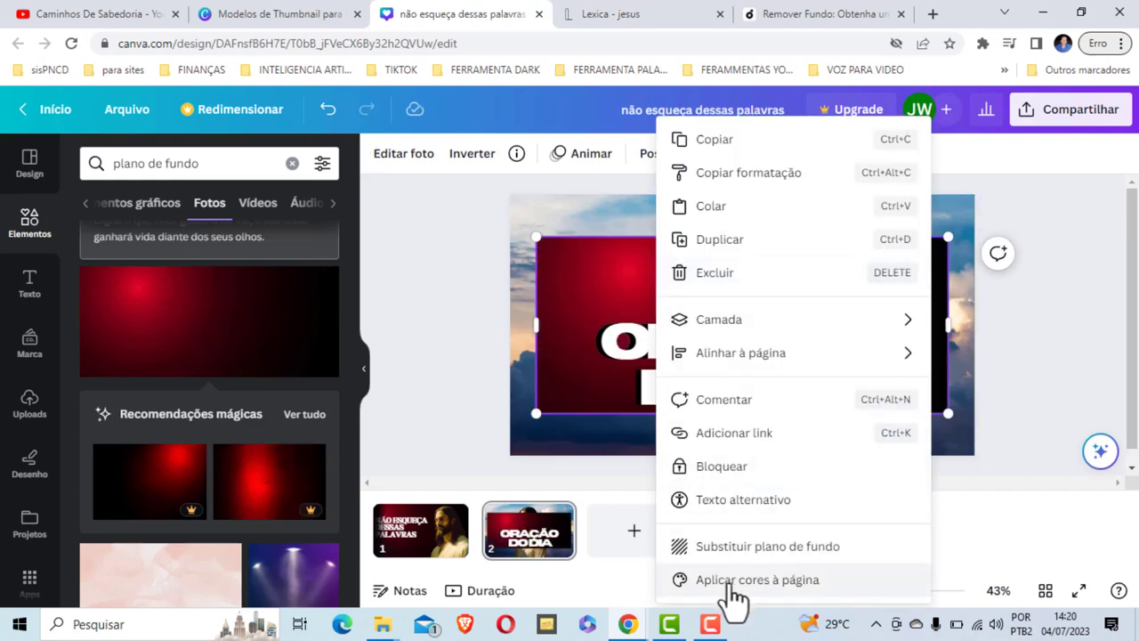
pyautogui.click(751, 550)
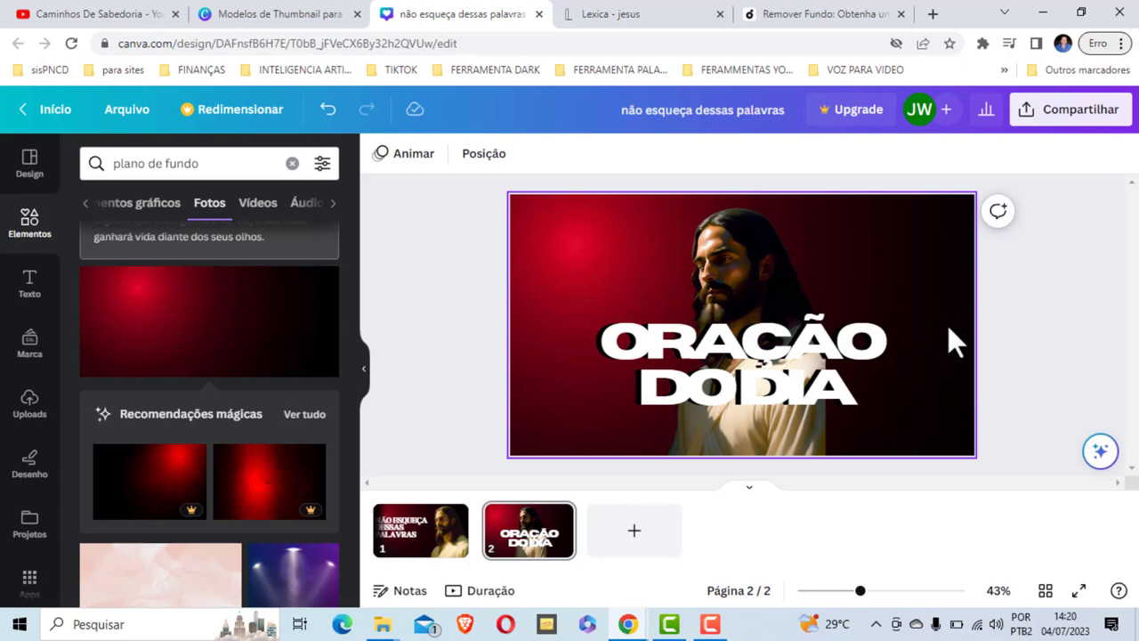
# - Browse the font list for the ORAÇÃO DO DIA title without changing it
pyautogui.click(766, 378)
pyautogui.click(464, 162)
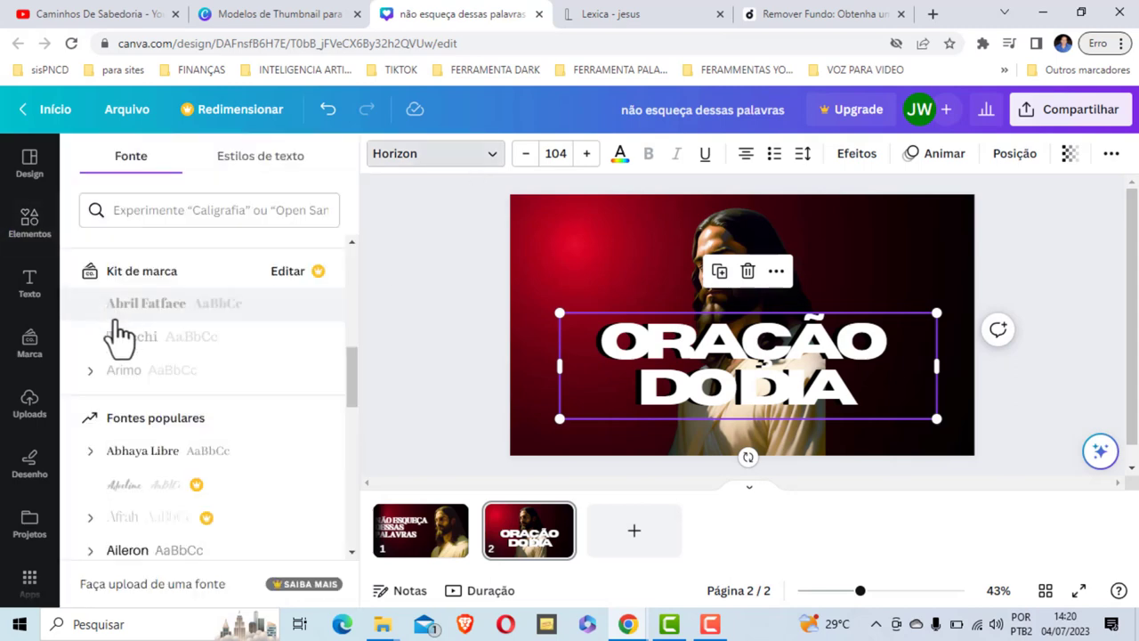
pyautogui.scroll(-2, 173, 411)
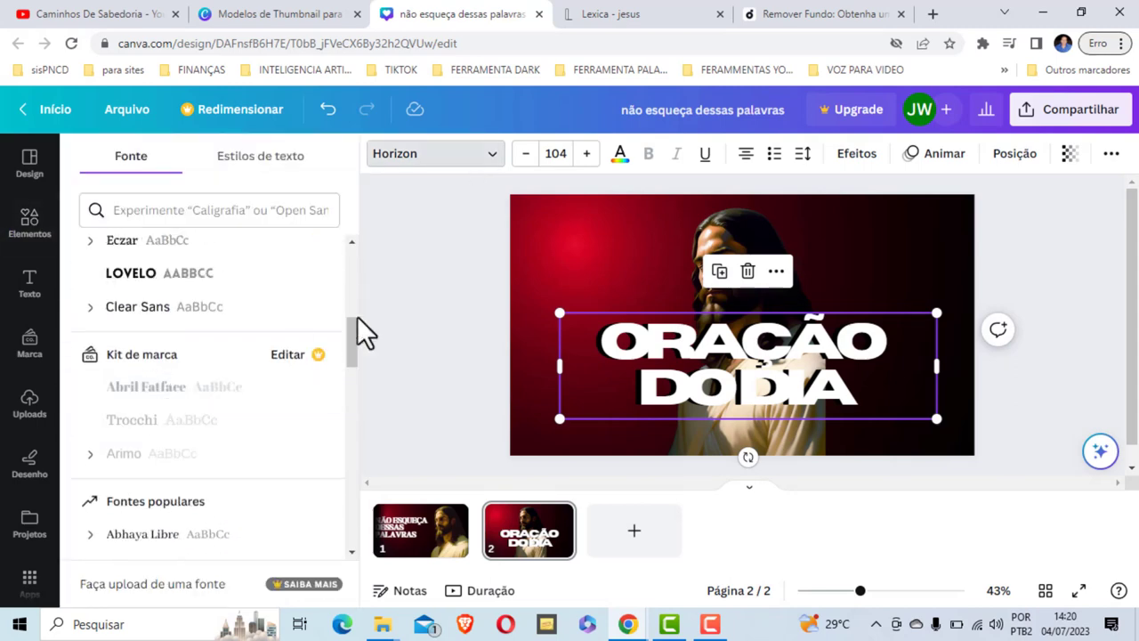
pyautogui.click(616, 260)
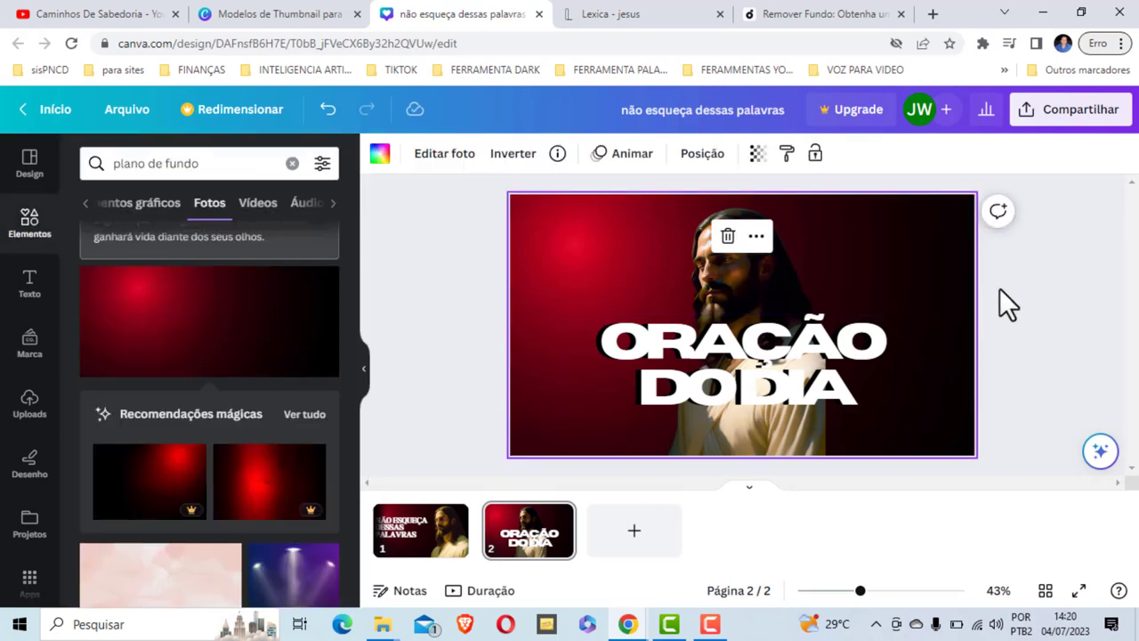
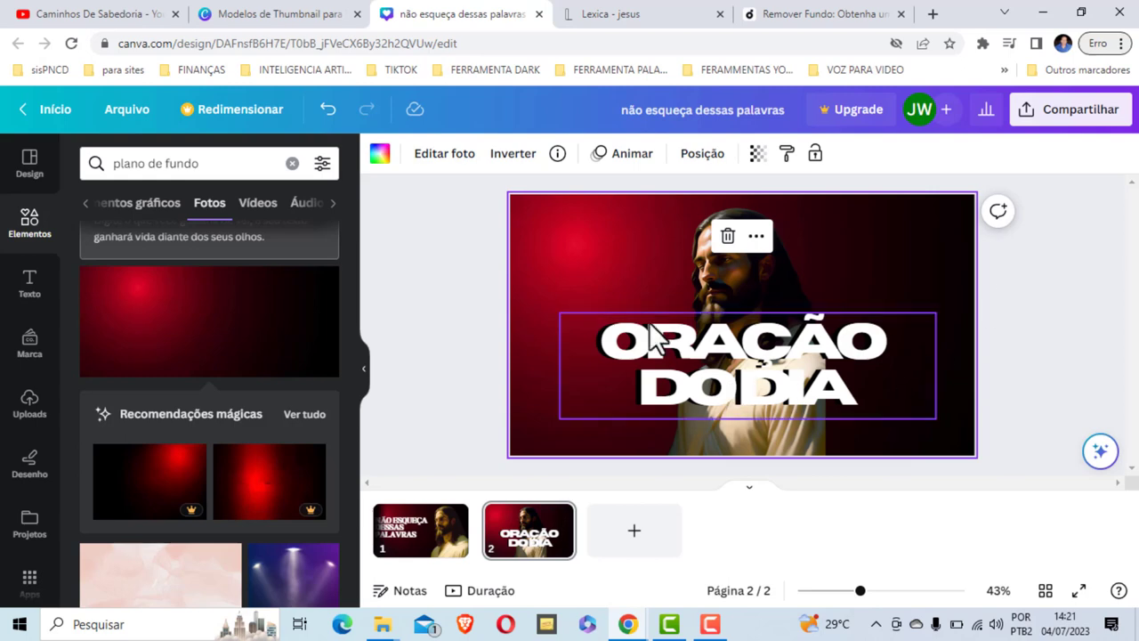
# - Enlarge the Jesus photo by dragging its top-left corner up and to the left
pyautogui.click(752, 378)
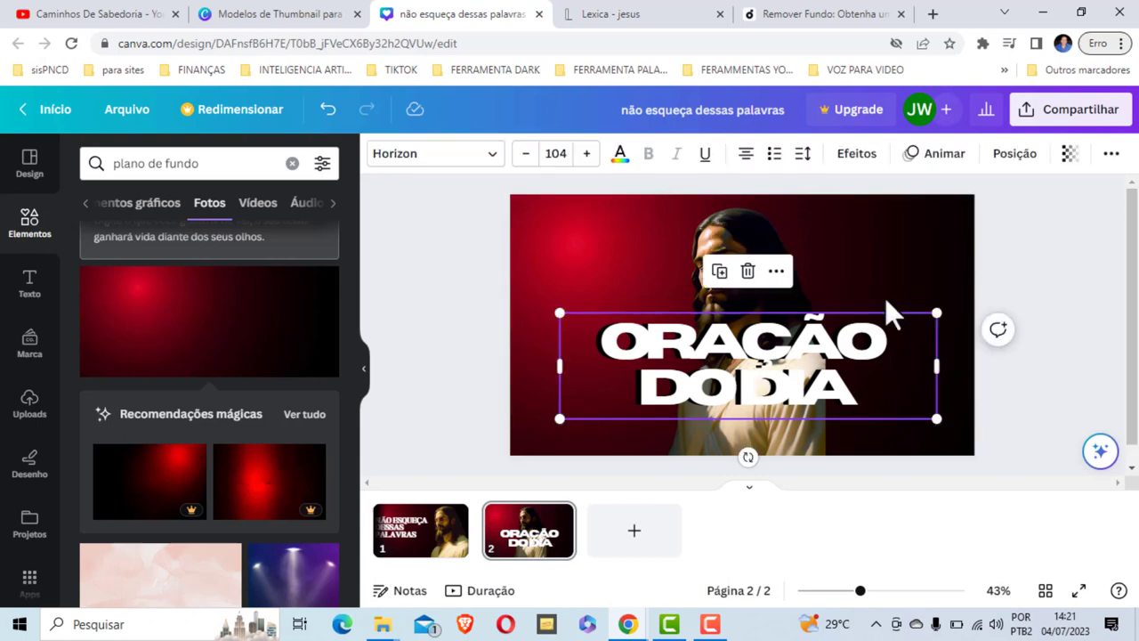
pyautogui.click(884, 249)
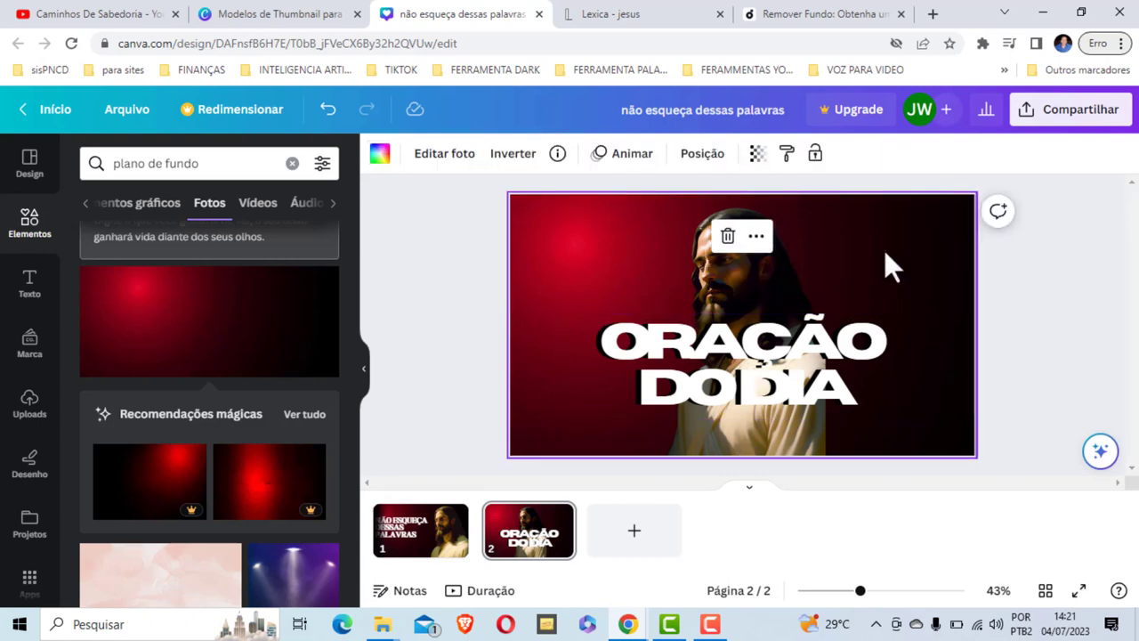
pyautogui.click(695, 270)
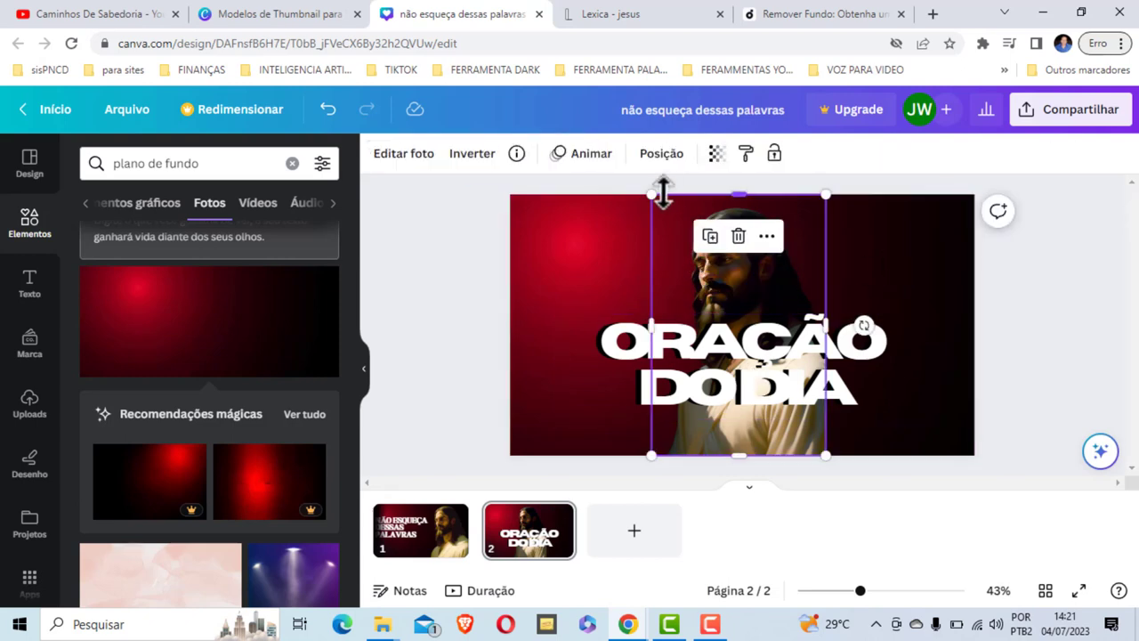
pyautogui.moveTo(651, 195); pyautogui.dragTo(638, 183)
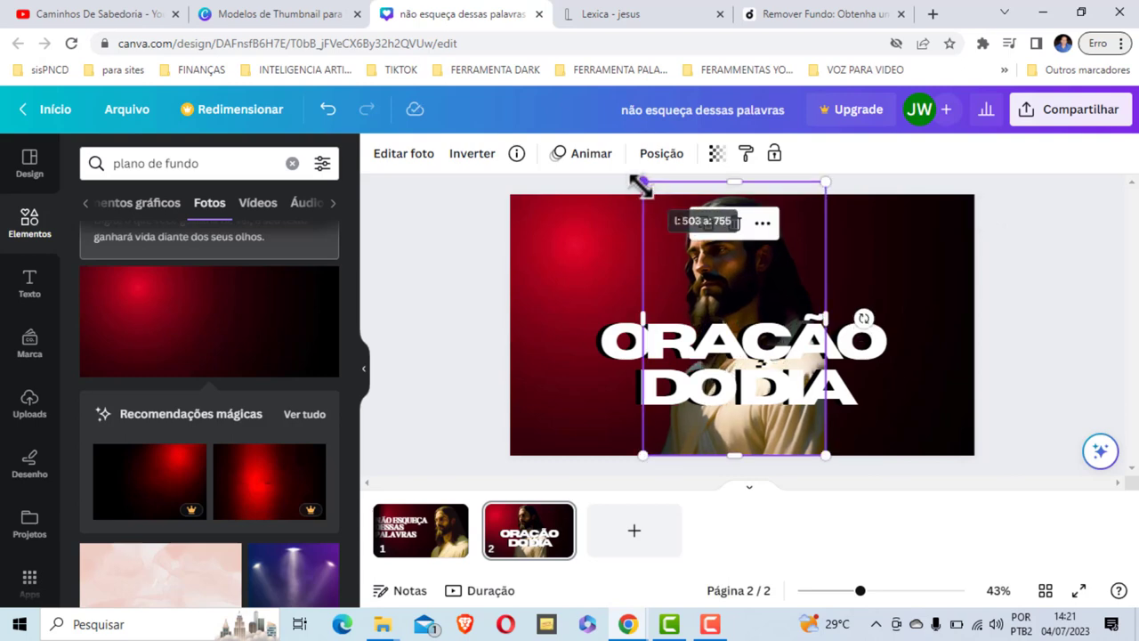
pyautogui.click(908, 262)
# - Try left, justified and right alignment on the ORAÇÃO DO DIA title, ending centred
pyautogui.click(789, 354)
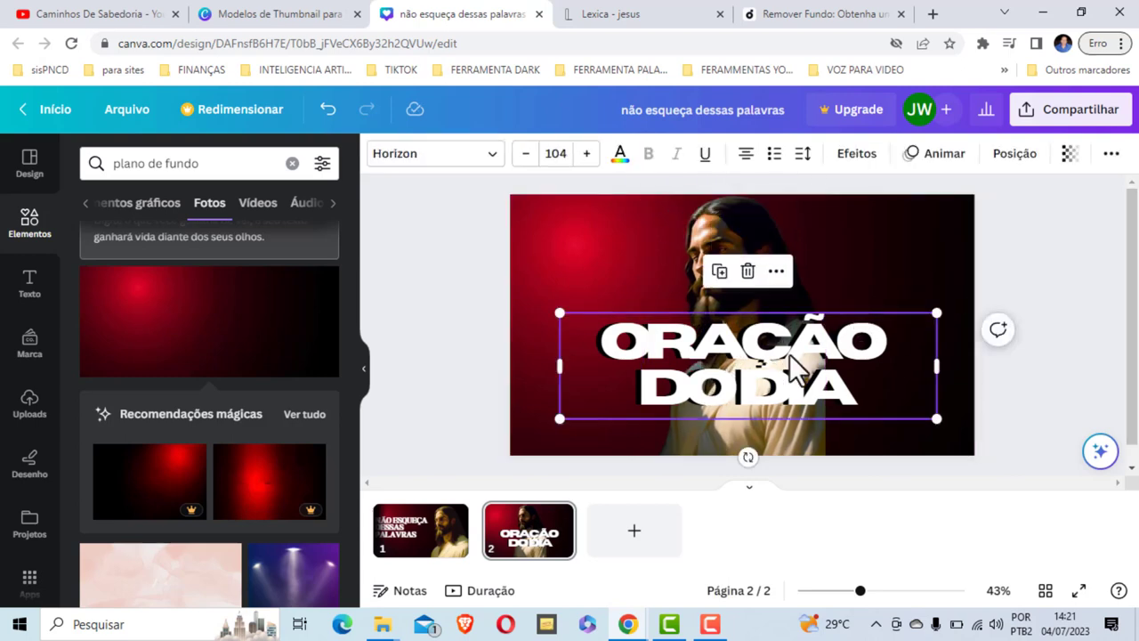
pyautogui.click(744, 154)
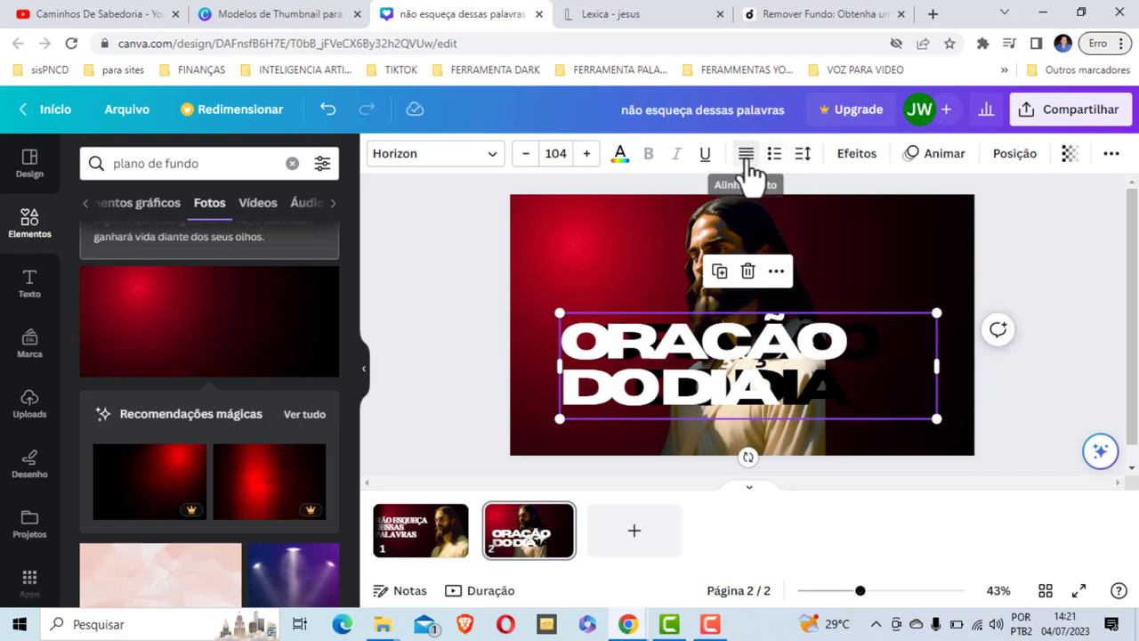
pyautogui.click(745, 156)
pyautogui.click(744, 157)
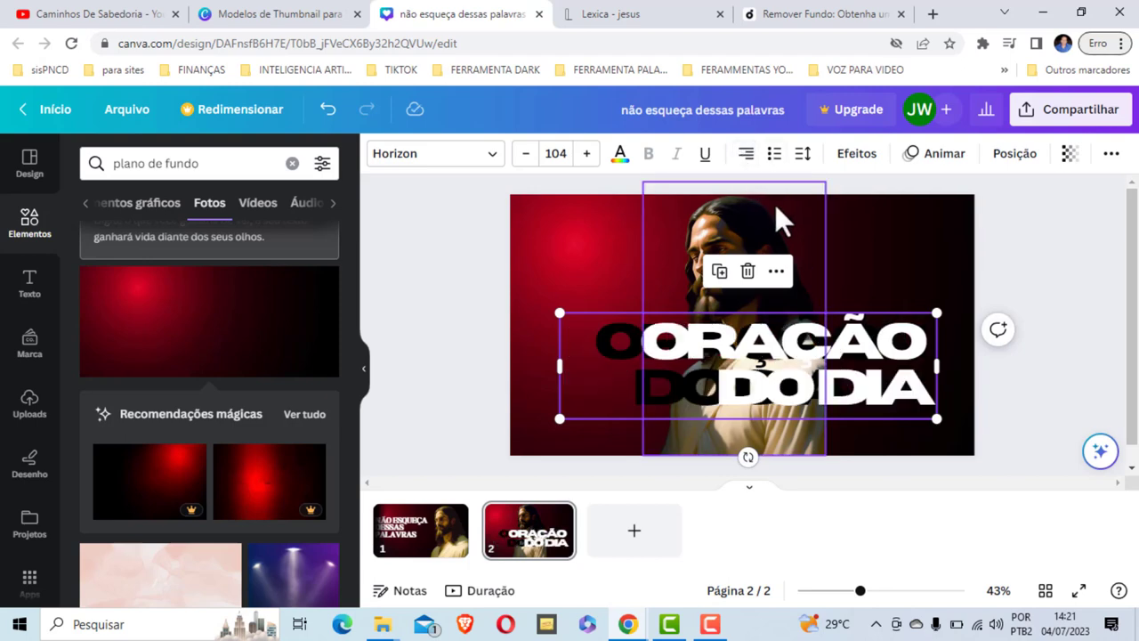
pyautogui.click(744, 156)
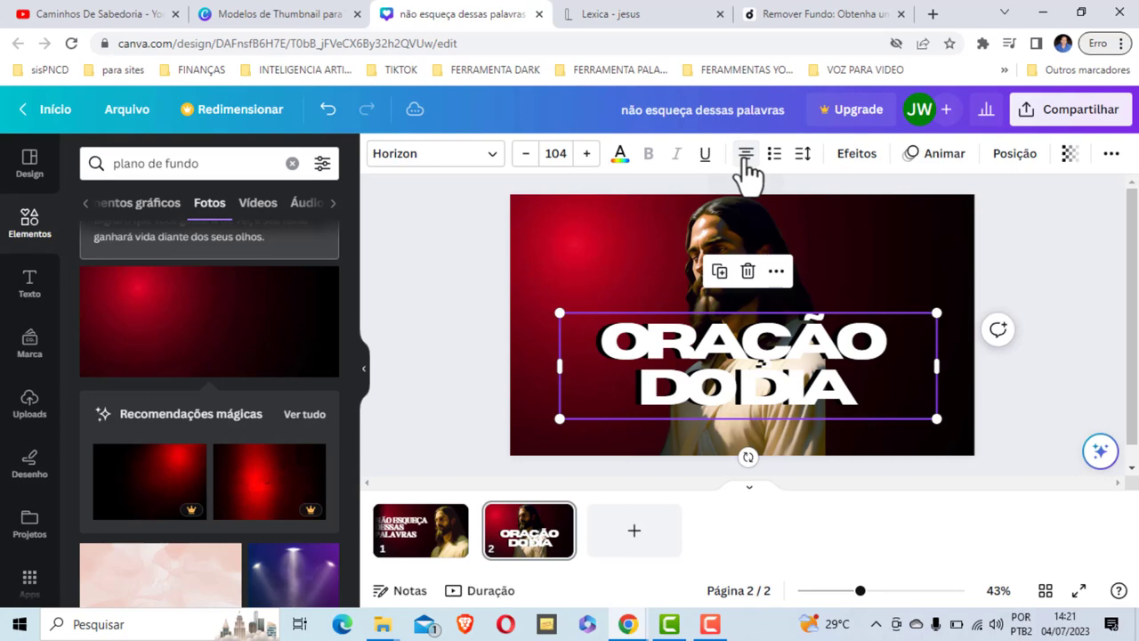
pyautogui.doubleClick(750, 364)
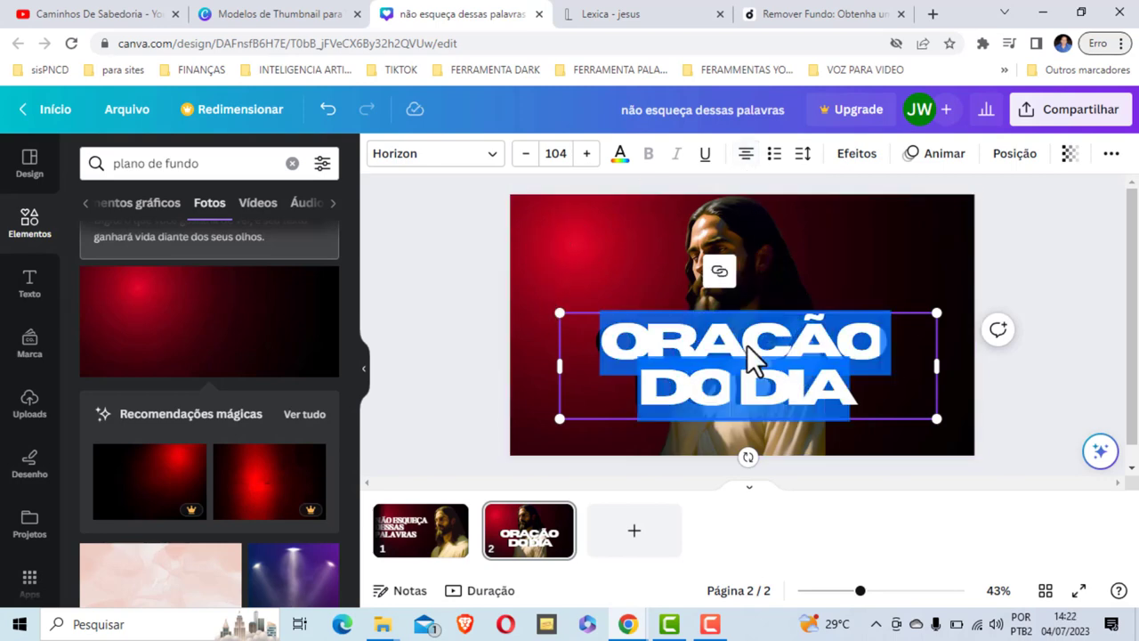
# - Move the ORAÇÃO DO DIA title box left and narrow it so the text rewraps
pyautogui.click(962, 356)
pyautogui.click(840, 387)
pyautogui.moveTo(836, 374); pyautogui.dragTo(729, 333)
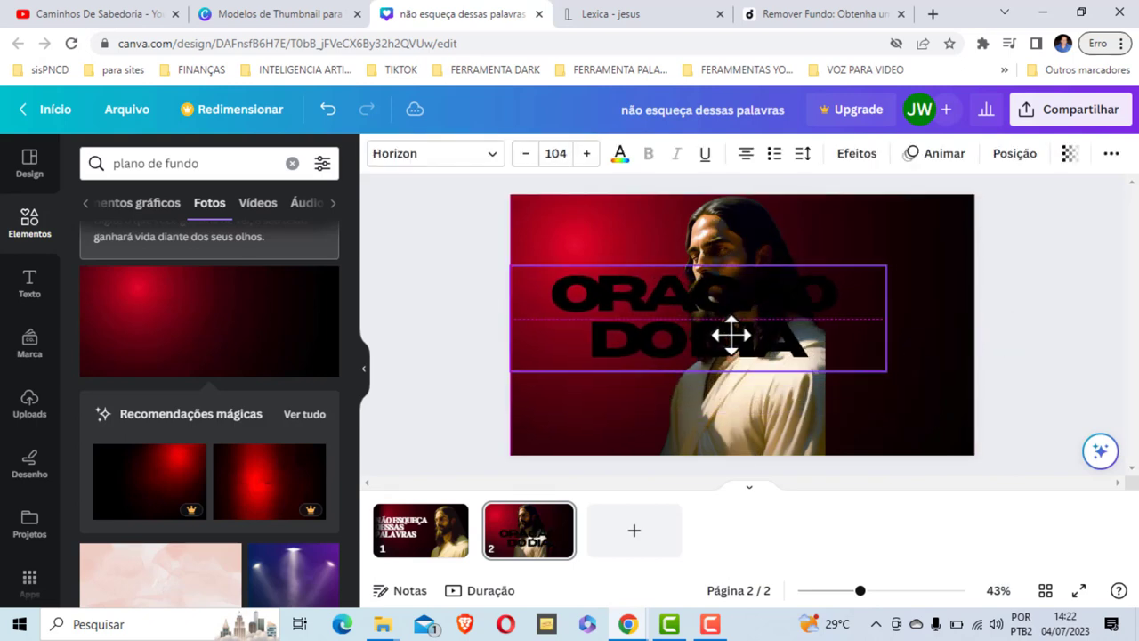
pyautogui.moveTo(887, 319); pyautogui.dragTo(731, 334)
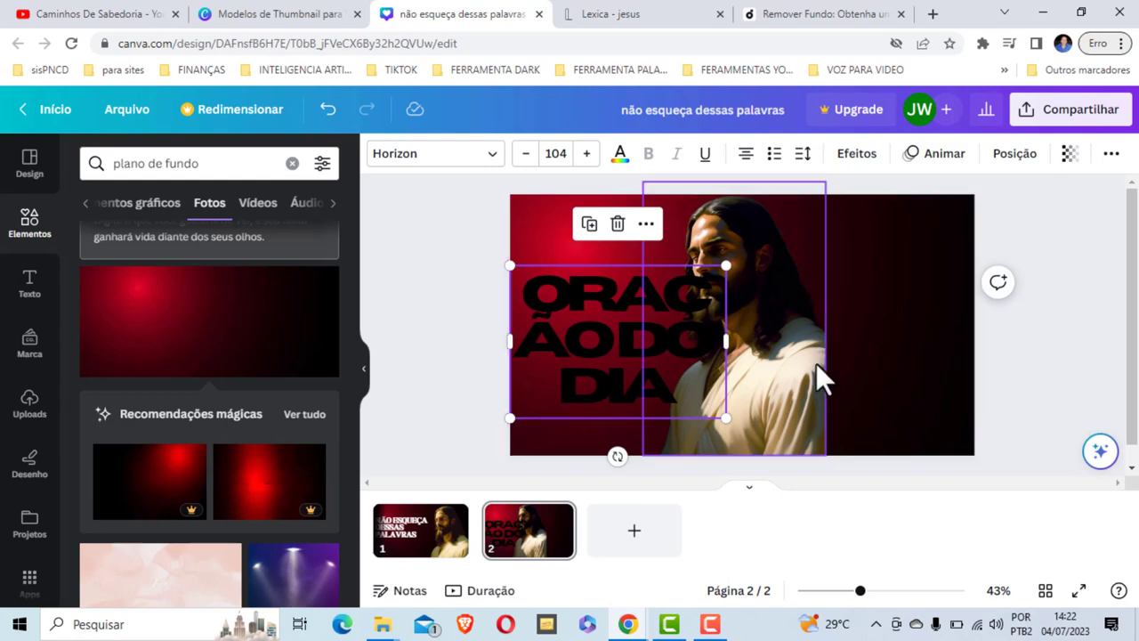
# - Give the Jesus photo the Belvedere filter after trying Fresco
pyautogui.click(794, 362)
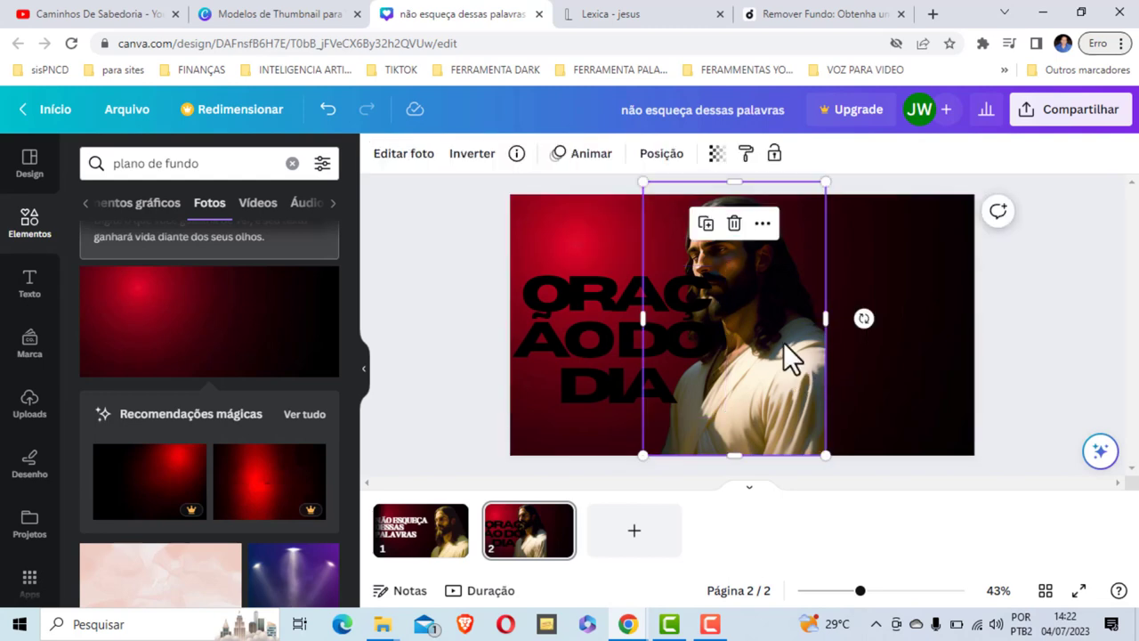
pyautogui.click(405, 155)
pyautogui.click(226, 437)
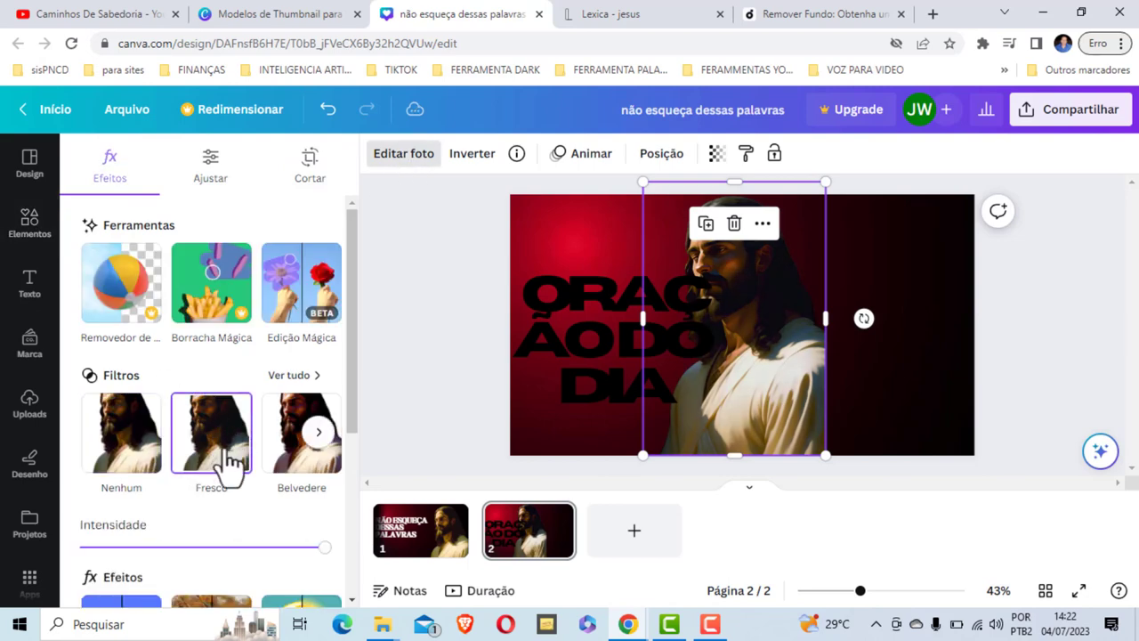
pyautogui.click(294, 456)
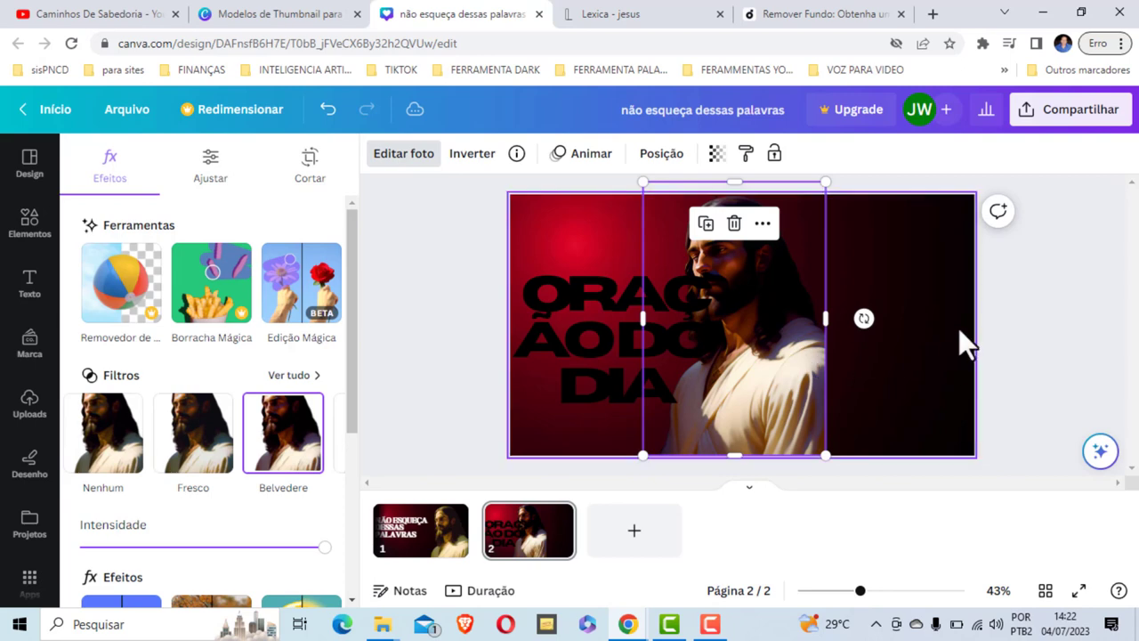
pyautogui.click(800, 335)
pyautogui.click(656, 336)
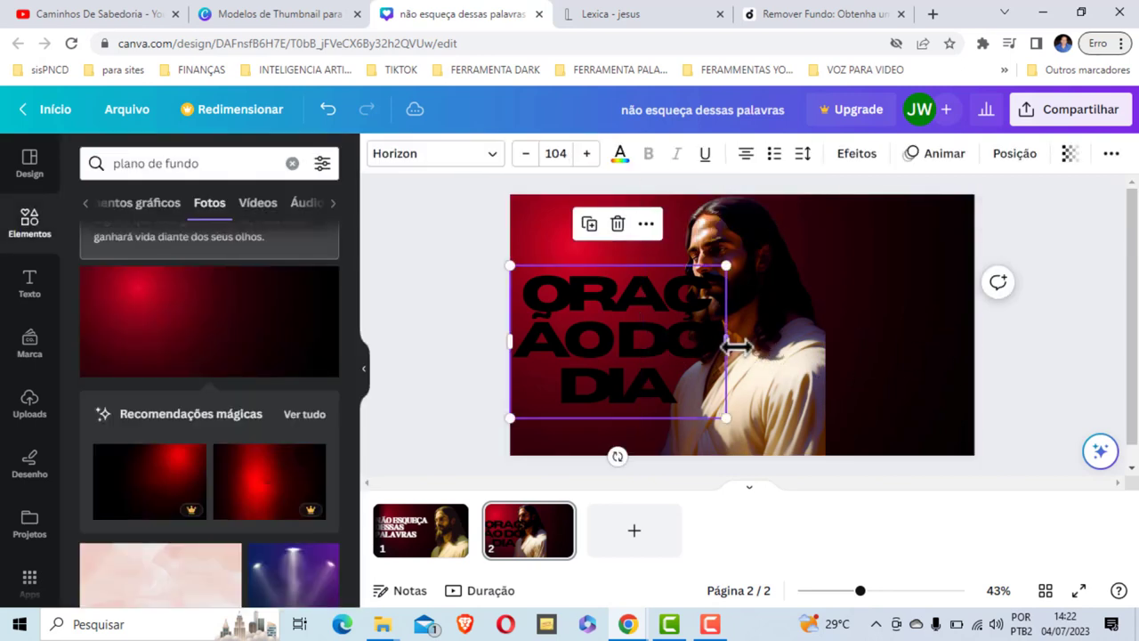
# - Stretch the title box across the full width onto two lines and nudge it down
pyautogui.moveTo(725, 343); pyautogui.dragTo(961, 362)
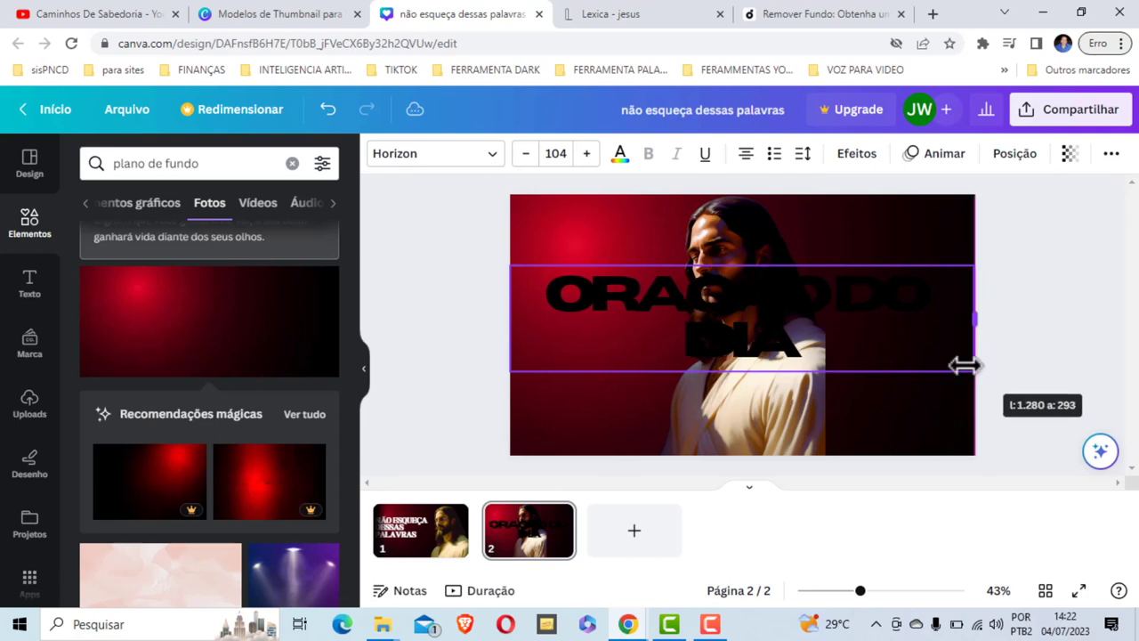
pyautogui.moveTo(961, 362); pyautogui.dragTo(974, 363)
pyautogui.moveTo(804, 304); pyautogui.dragTo(804, 335)
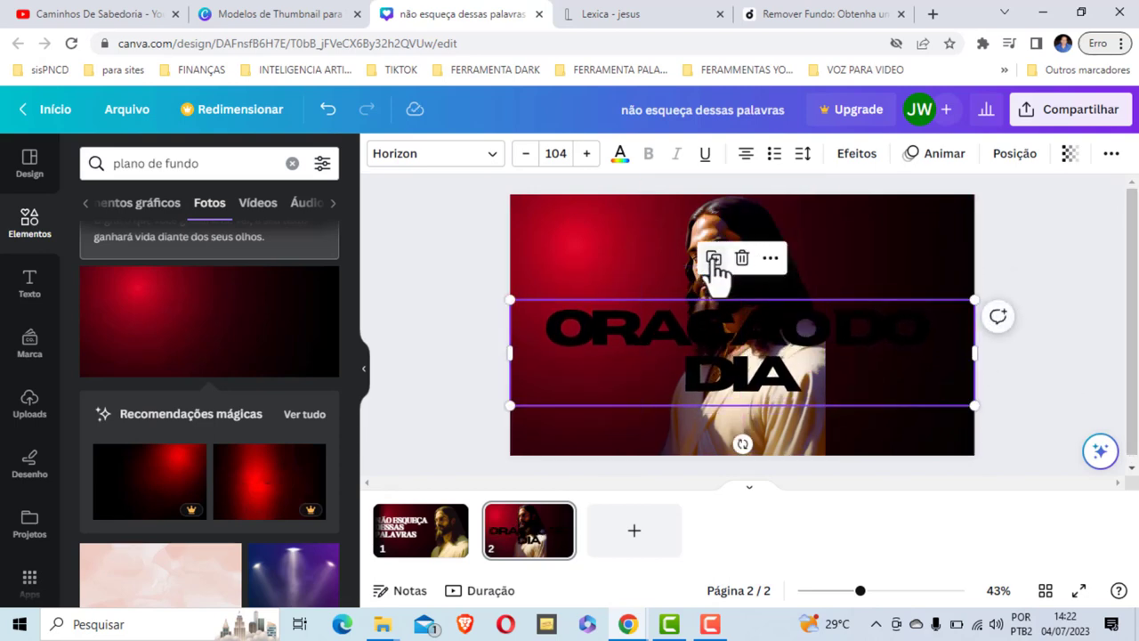
# - Make the ORAÇÃO DO DIA title white and centre it on the thumbnail
pyautogui.click(620, 156)
pyautogui.click(142, 380)
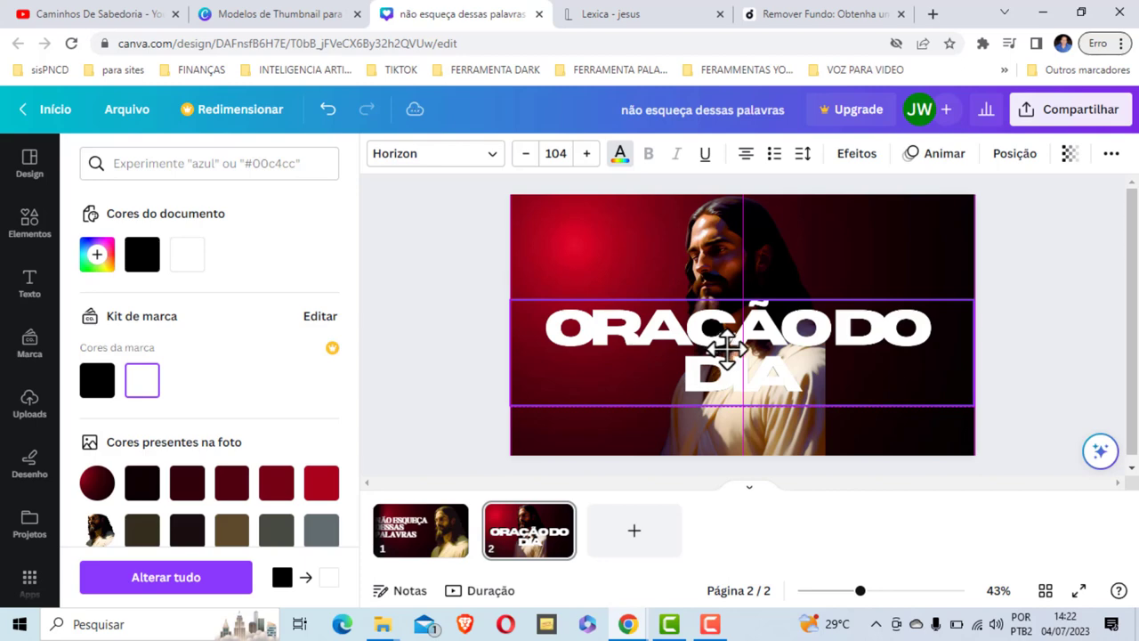
pyautogui.moveTo(730, 351); pyautogui.dragTo(722, 355)
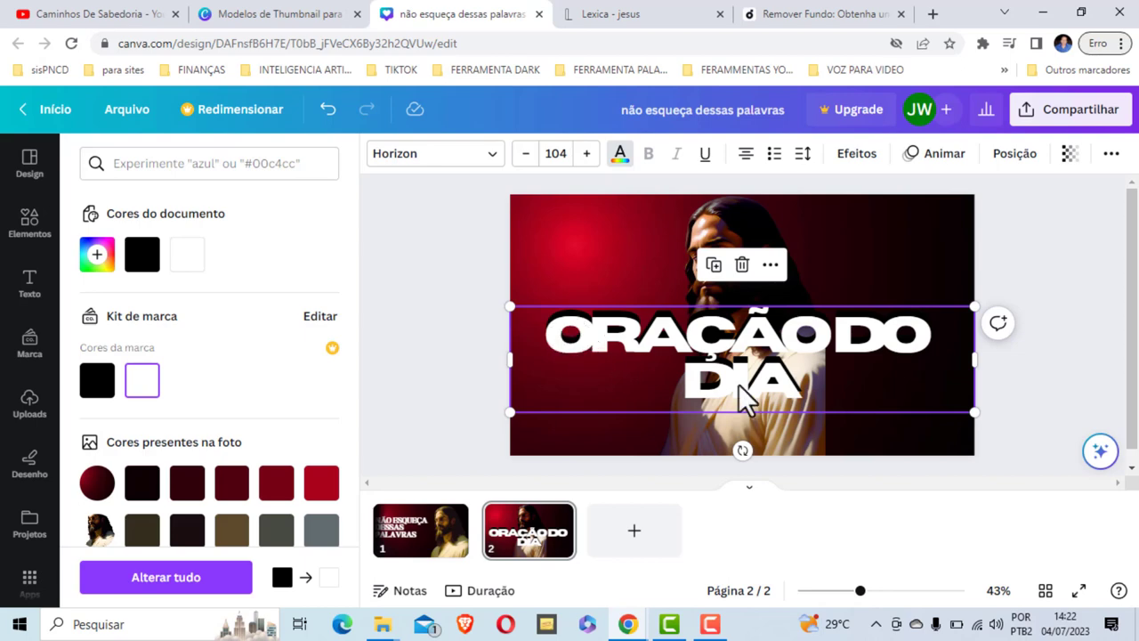
pyautogui.click(885, 244)
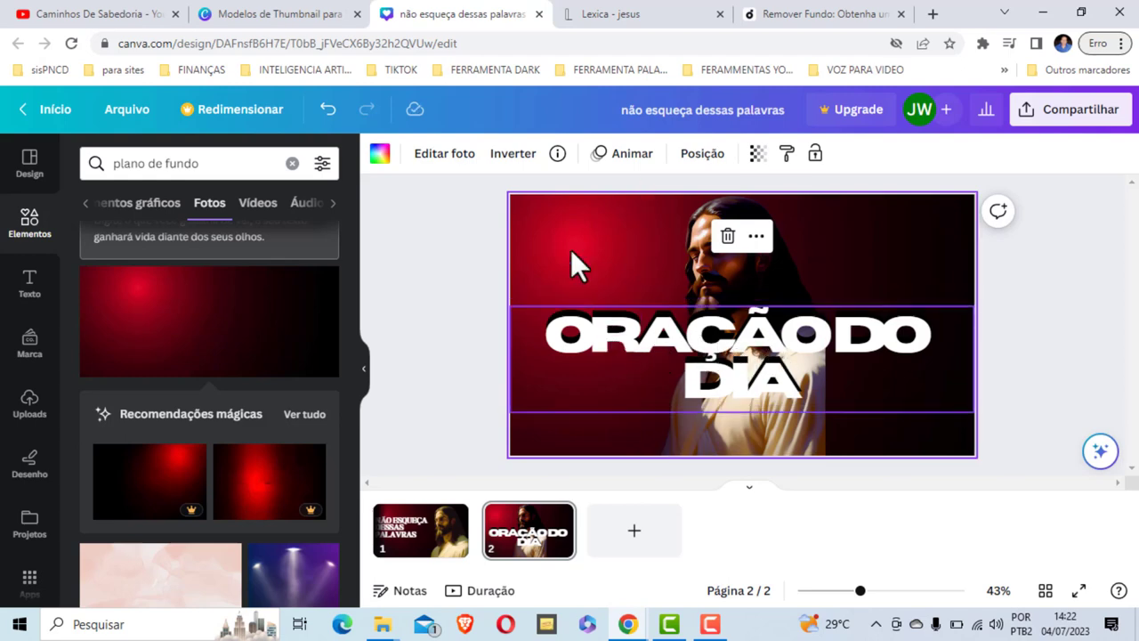
# - Scroll through the Caminhos de Sabedoria channel's Vídeos page on YouTube to compare thumbnails
pyautogui.click(138, 15)
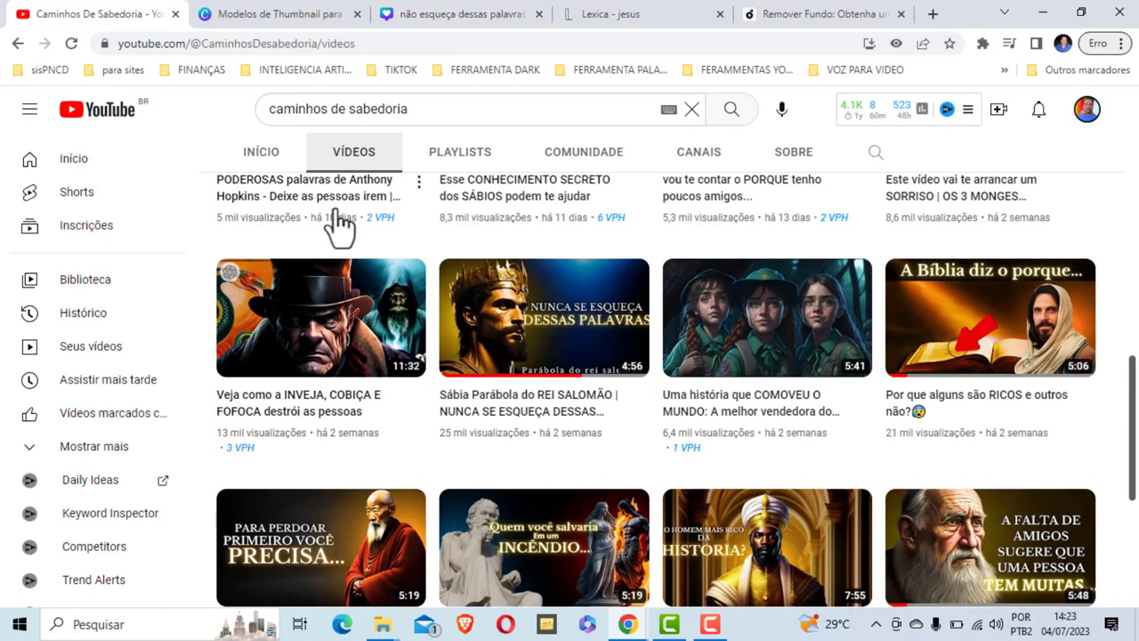
pyautogui.scroll(-1, 538, 229)
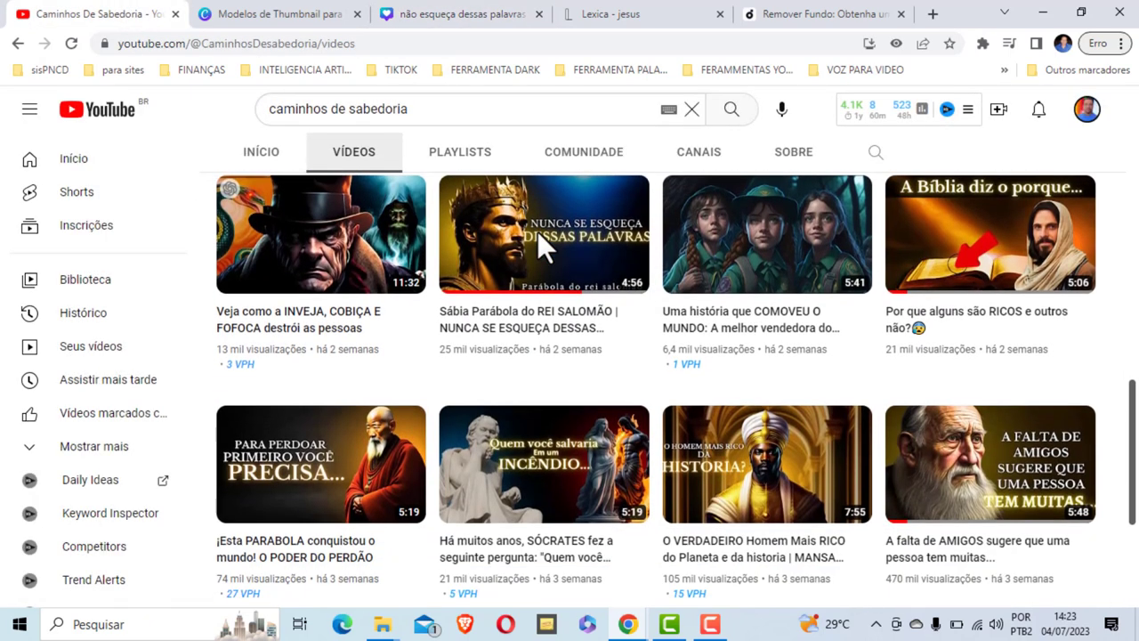
pyautogui.scroll(1, 798, 353)
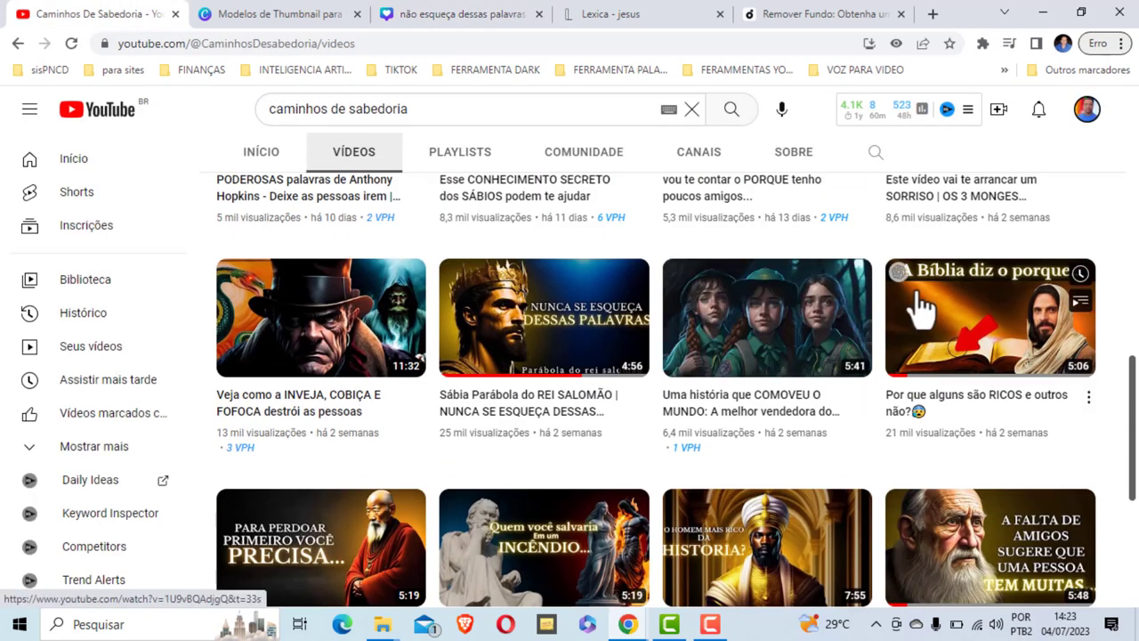
pyautogui.moveTo(543, 317)
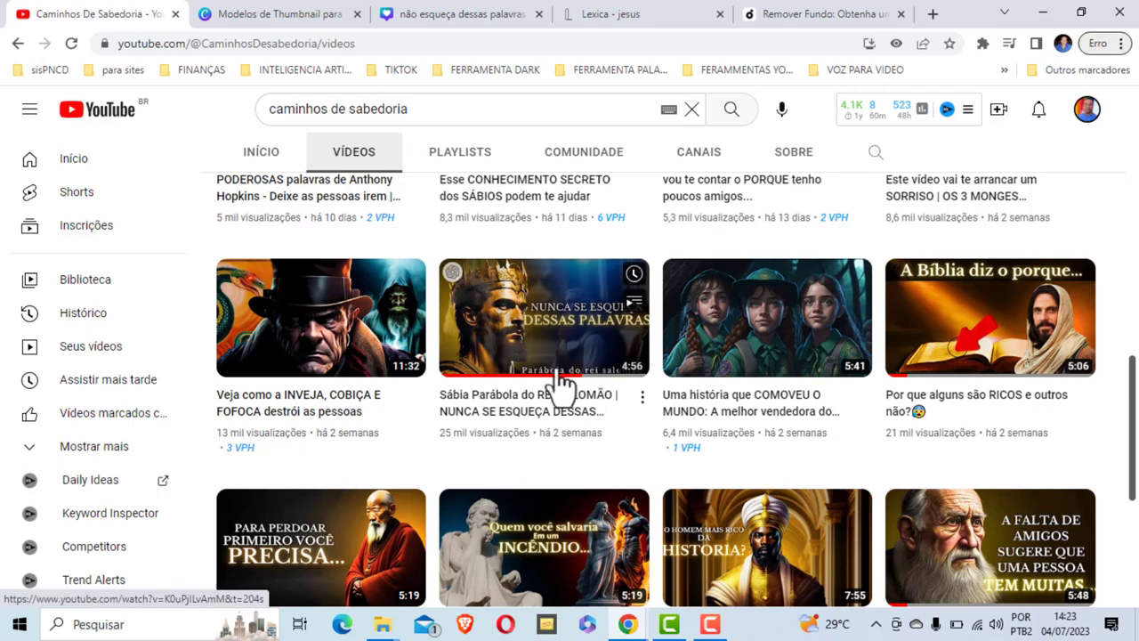
pyautogui.scroll(-1, 542, 369)
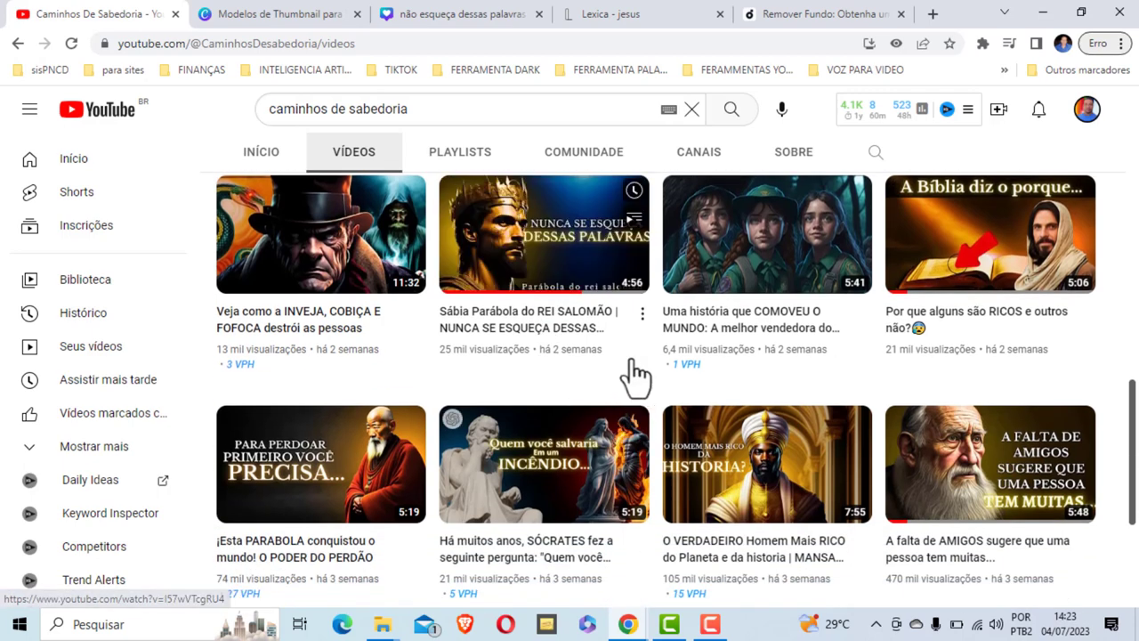
pyautogui.scroll(-1, 653, 347)
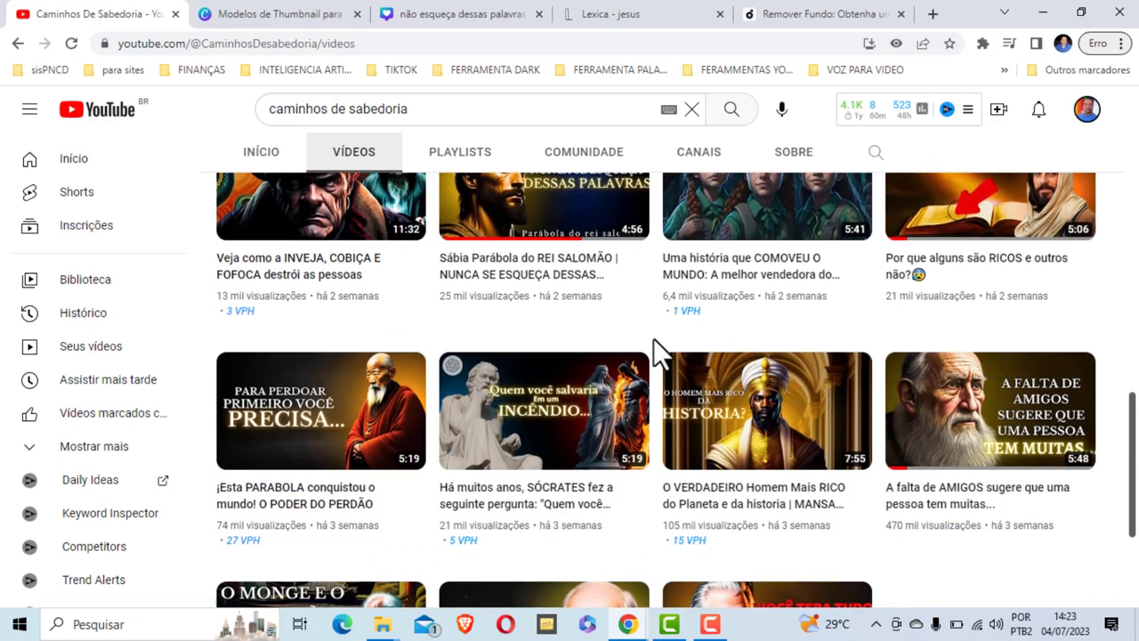
pyautogui.scroll(2, 653, 338)
pyautogui.scroll(-1, 653, 338)
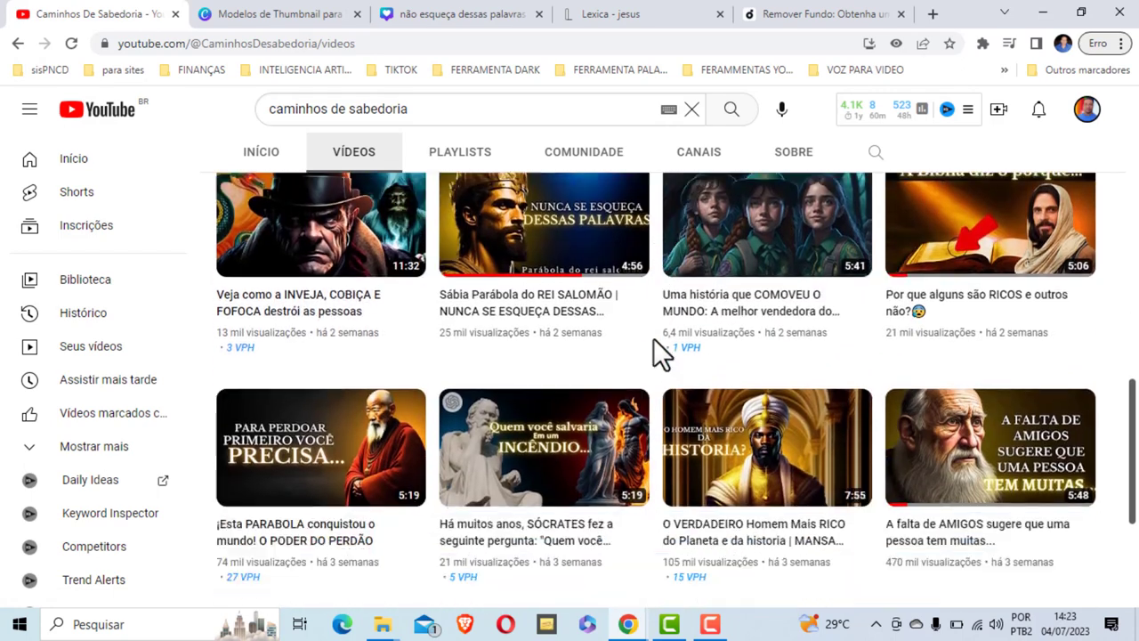
pyautogui.scroll(-2, 653, 338)
pyautogui.scroll(-1, 653, 338)
pyautogui.scroll(4, 653, 347)
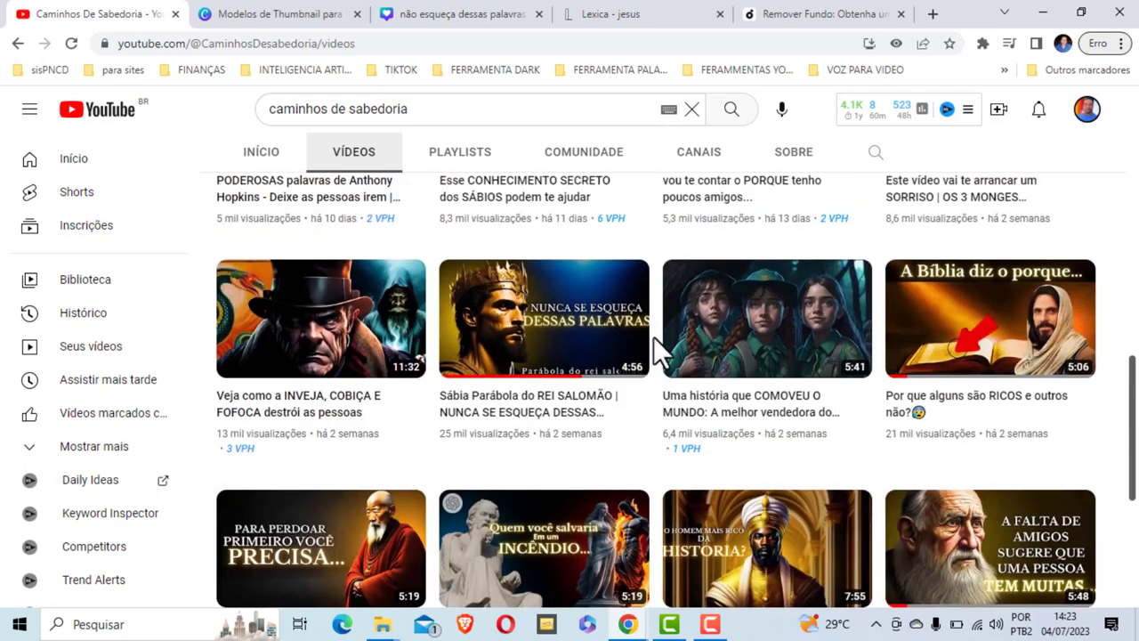
pyautogui.scroll(4, 653, 347)
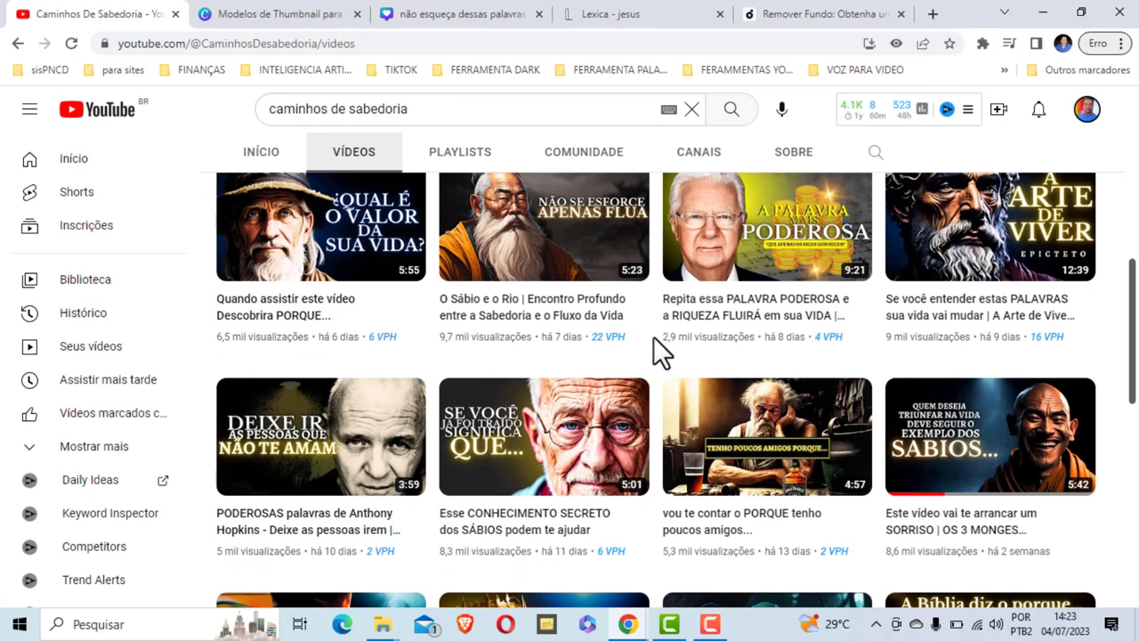
pyautogui.scroll(3, 564, 355)
pyautogui.scroll(3, 561, 347)
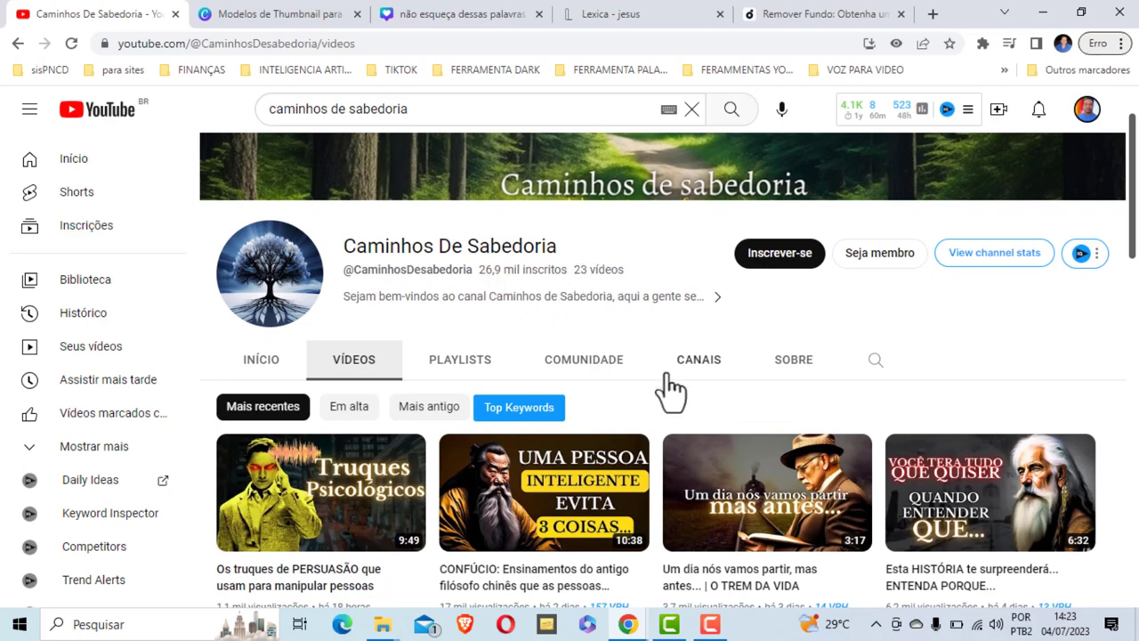
pyautogui.scroll(-2, 672, 389)
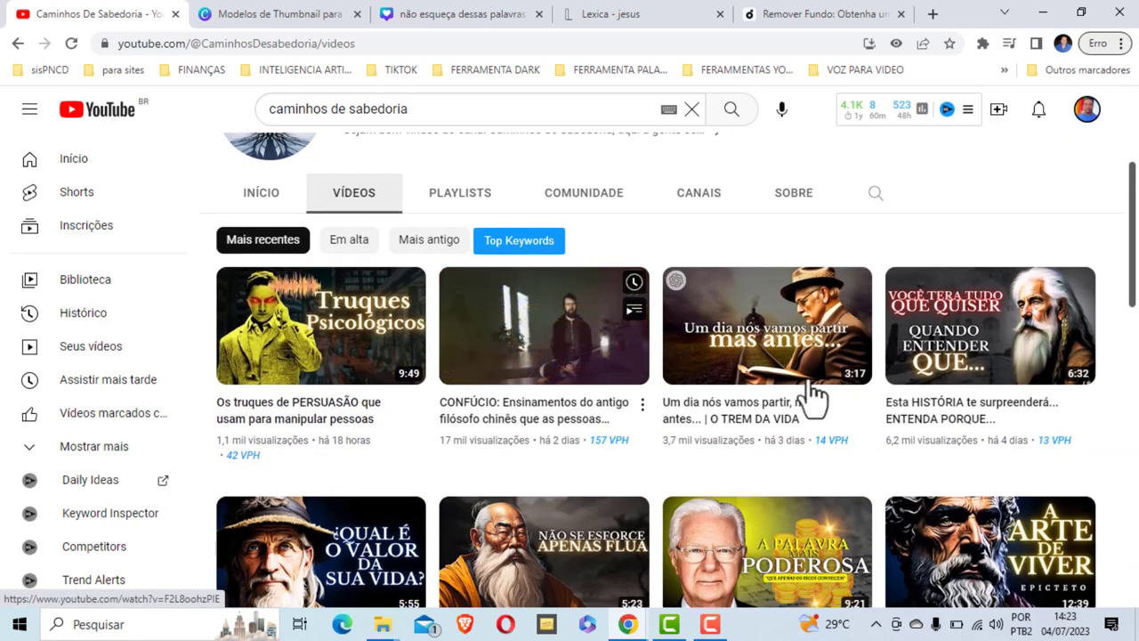
pyautogui.scroll(2, 566, 311)
pyautogui.scroll(-2, 734, 419)
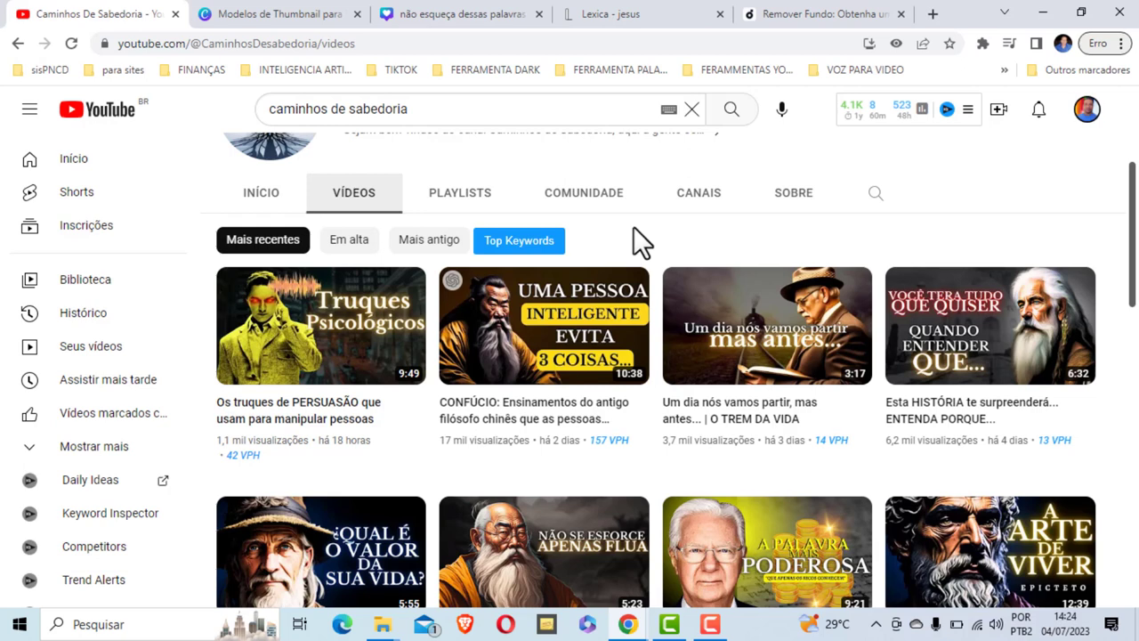
# - Return to the Canva design and look through the Compartilhar panel, then close it
pyautogui.click(467, 12)
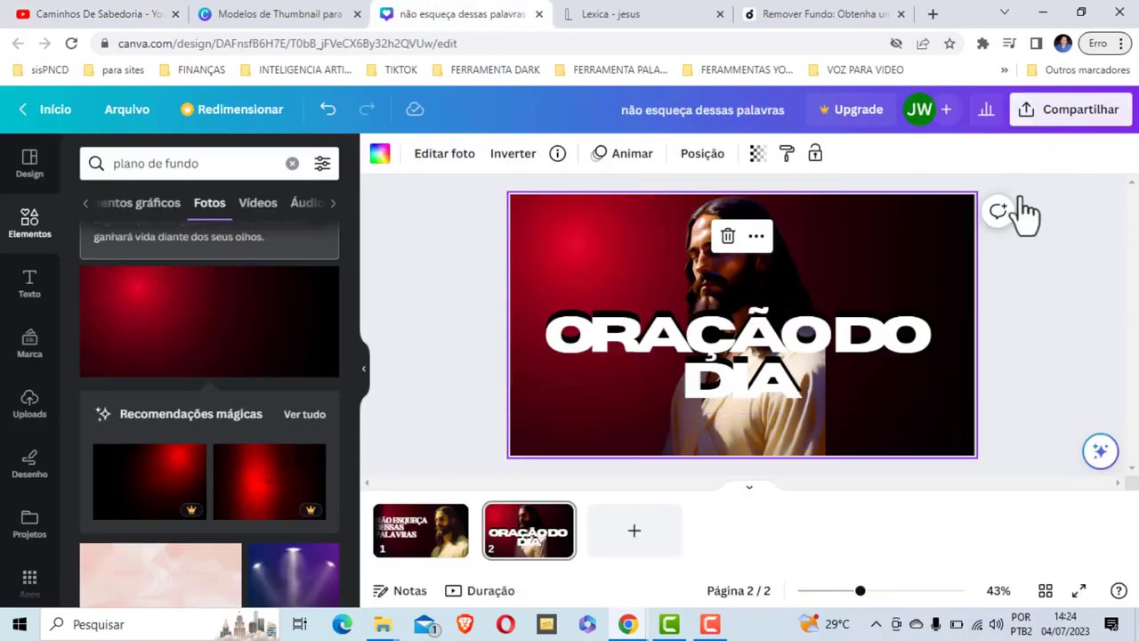
pyautogui.click(1077, 133)
pyautogui.scroll(-1, 863, 427)
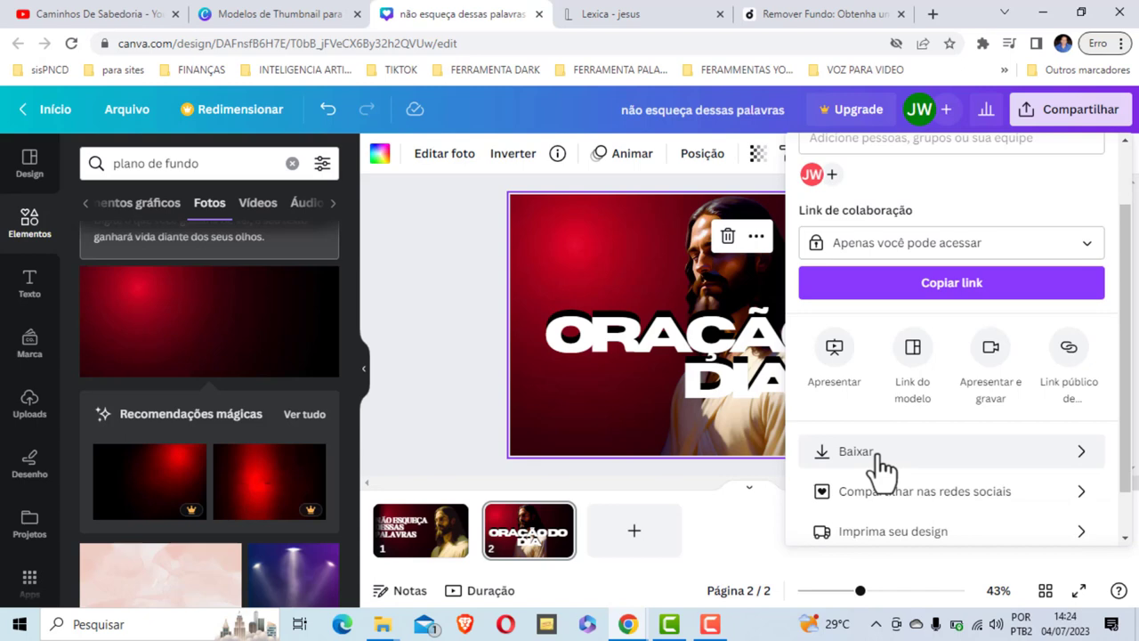
pyautogui.click(449, 230)
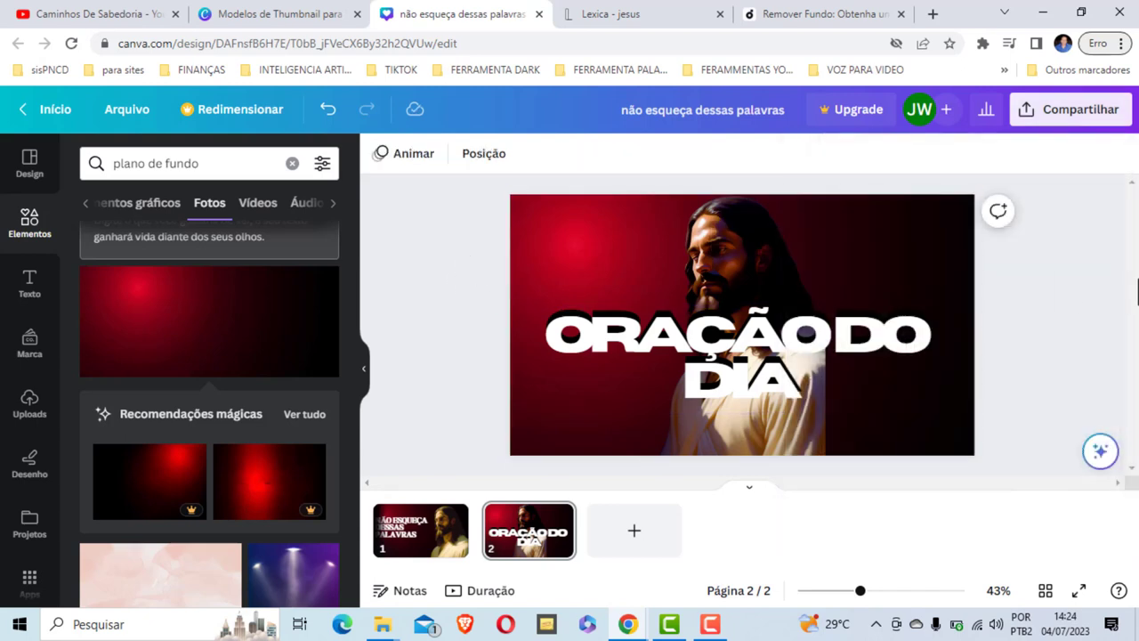